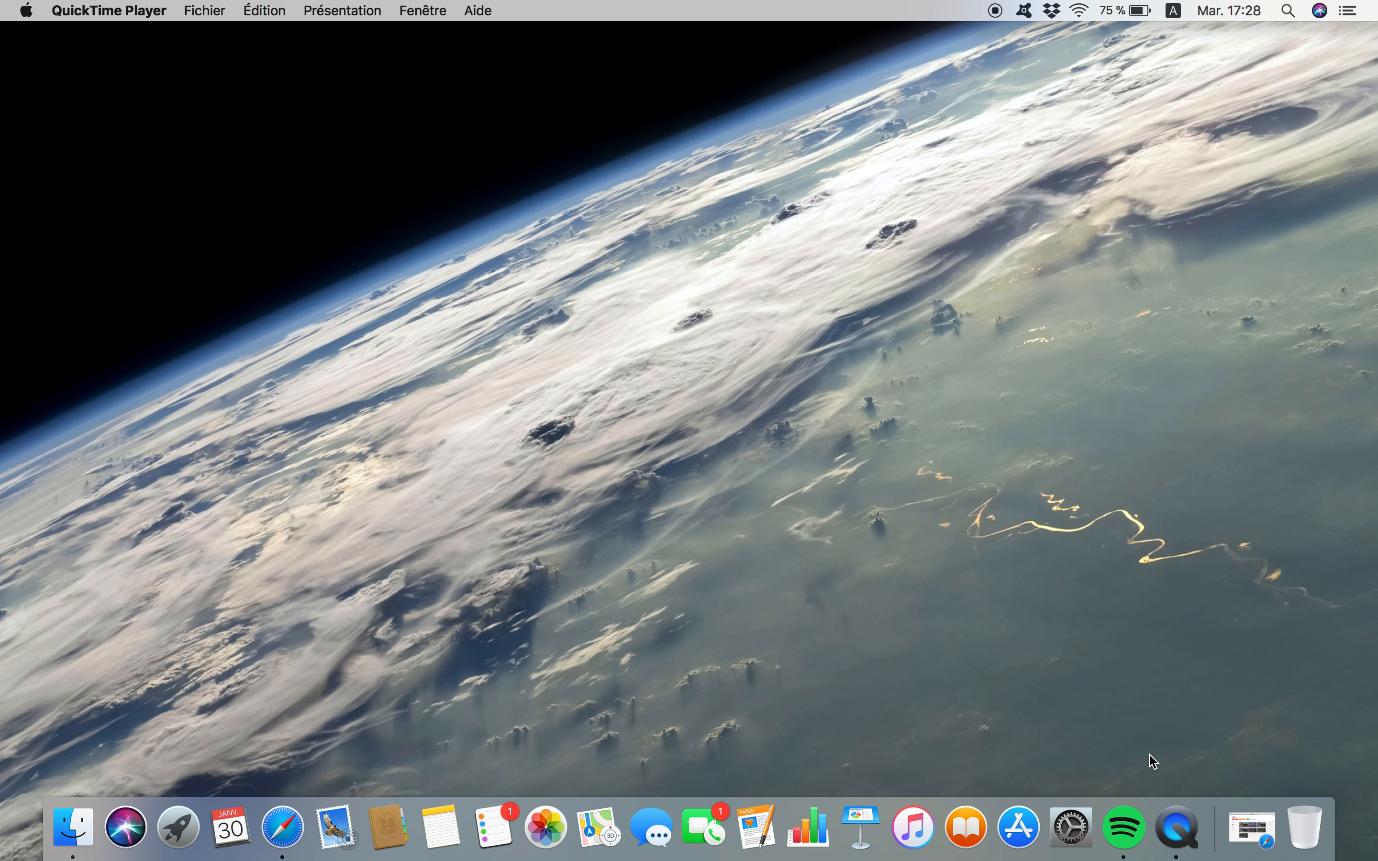
Step: Restore the minimized Padlet browser window and expand it to full screen
{"action": "left_click", "coordinate": [1256, 832]}
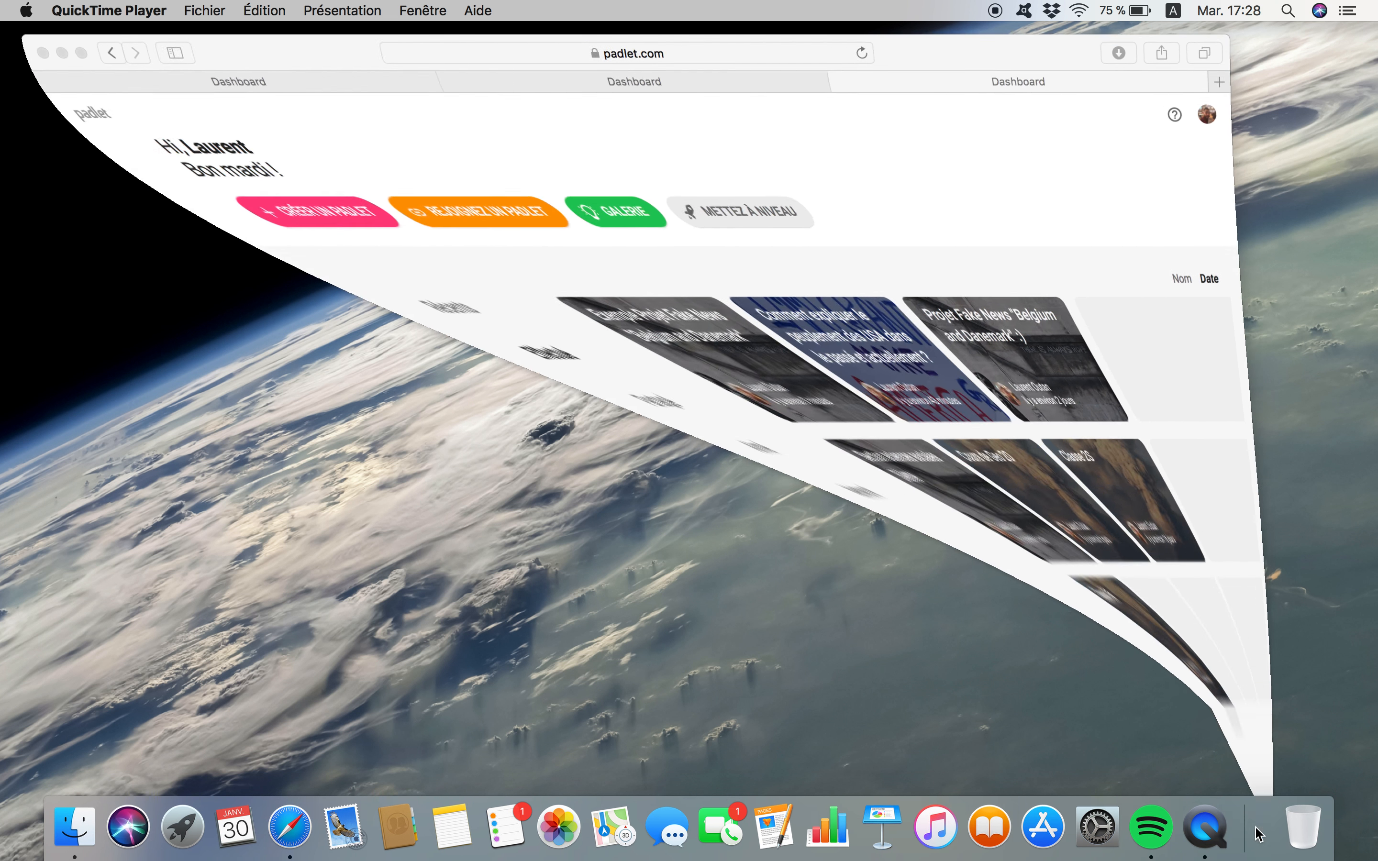
{"action": "left_click", "coordinate": [76, 39]}
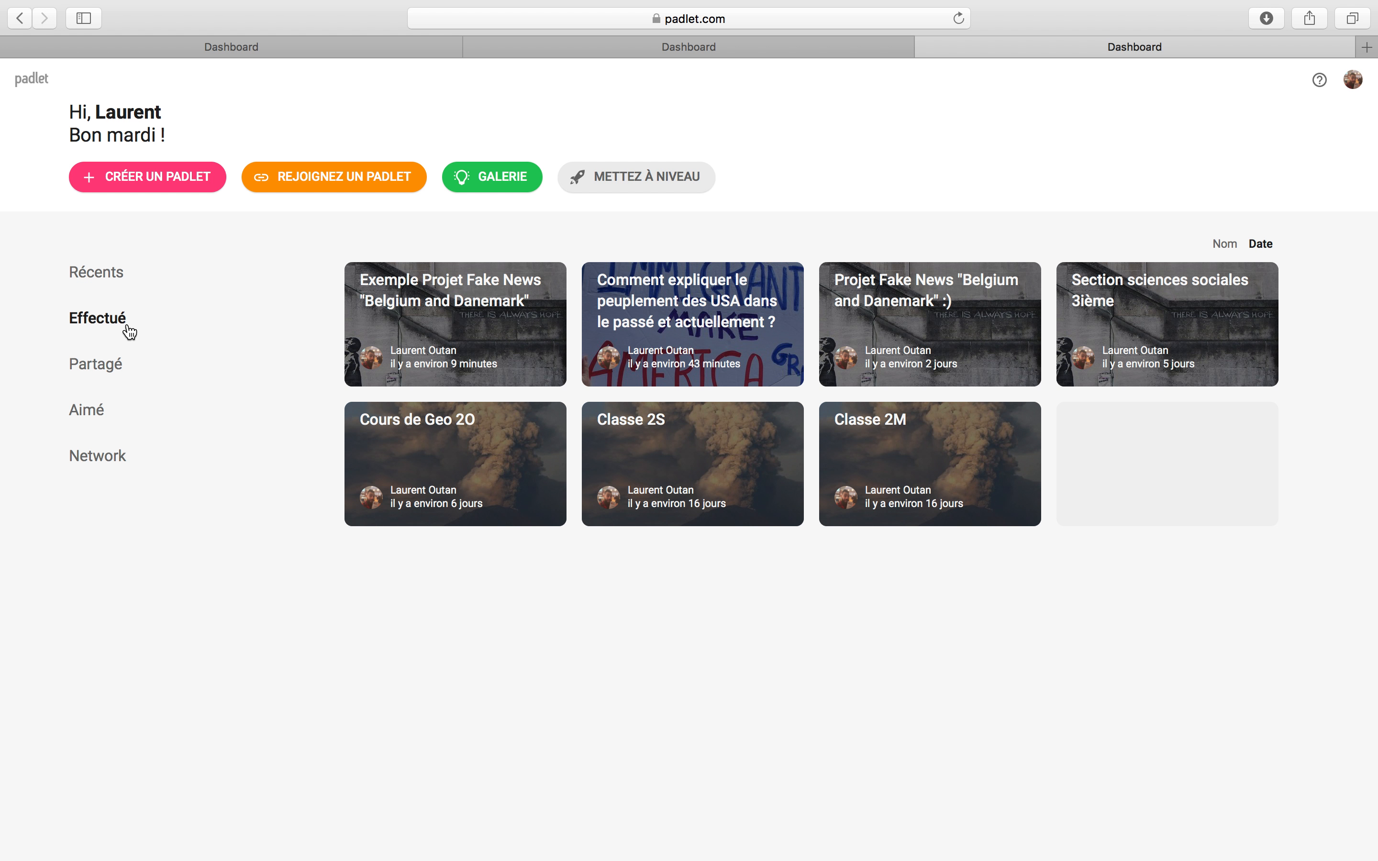
Step: Browse the Récents, Effectué and Partagé padlet lists, ending on the Effectué list
{"action": "left_click", "coordinate": [110, 281]}
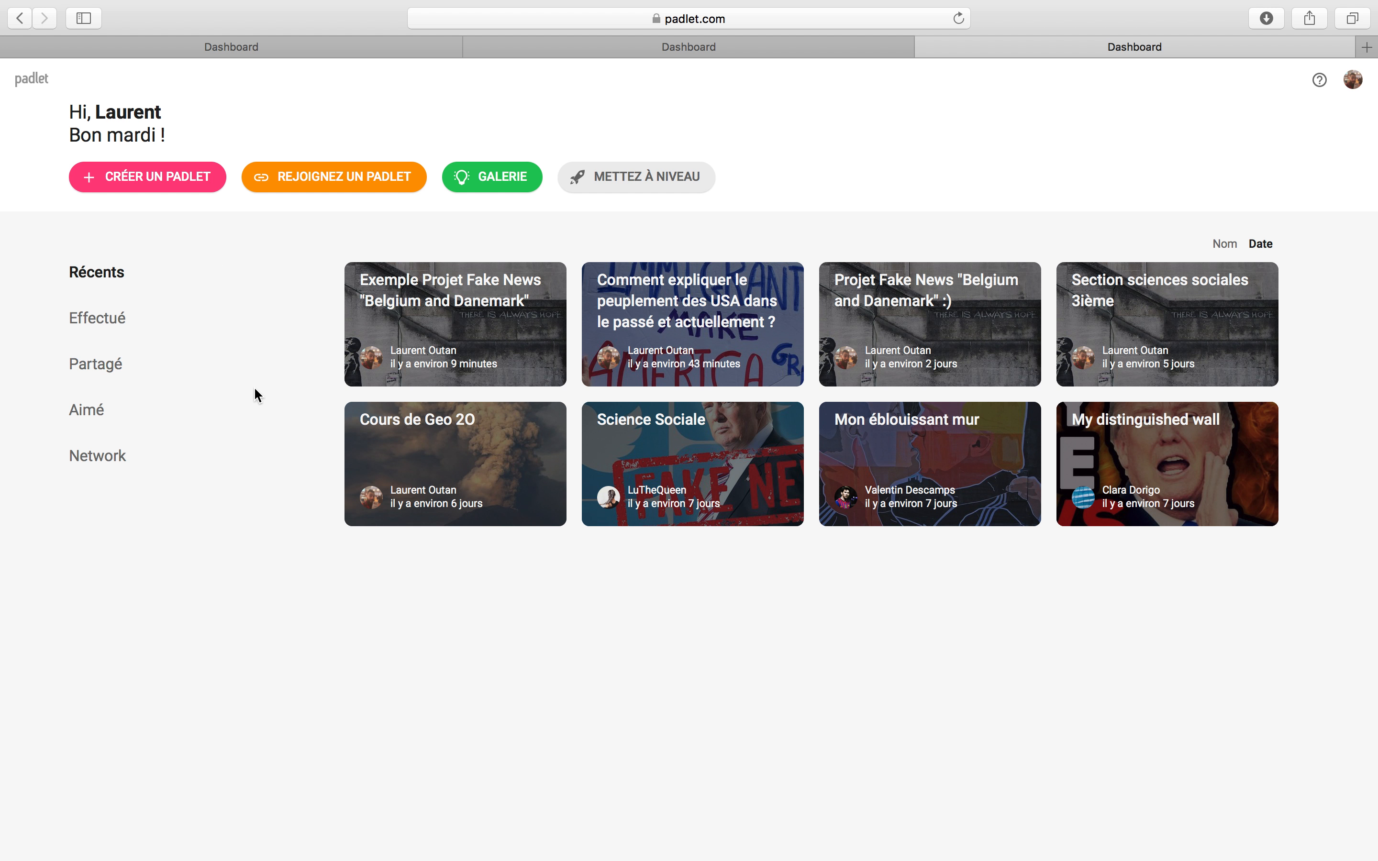
{"action": "left_click", "coordinate": [114, 318]}
{"action": "left_click", "coordinate": [113, 367]}
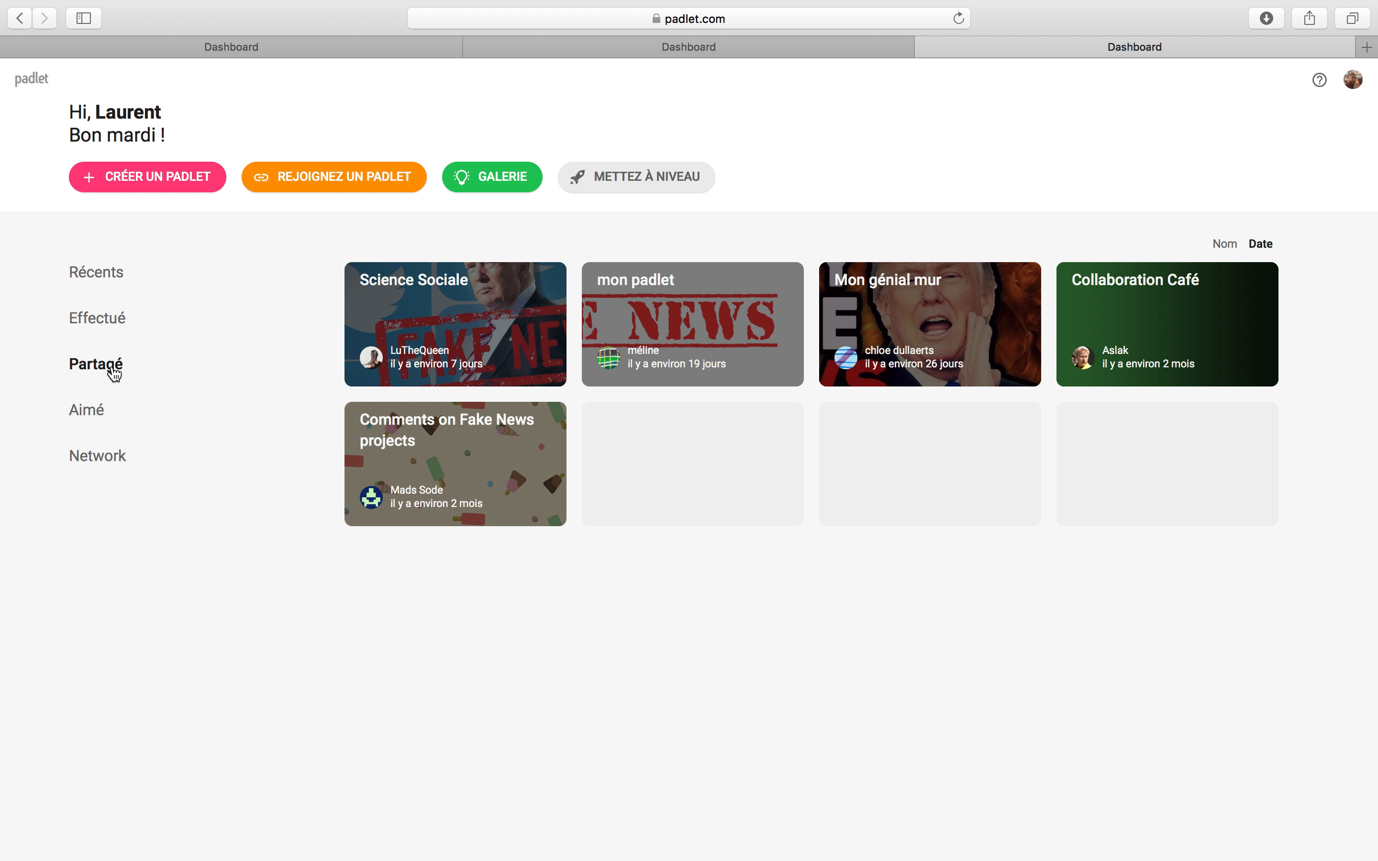
{"action": "left_click", "coordinate": [102, 325]}
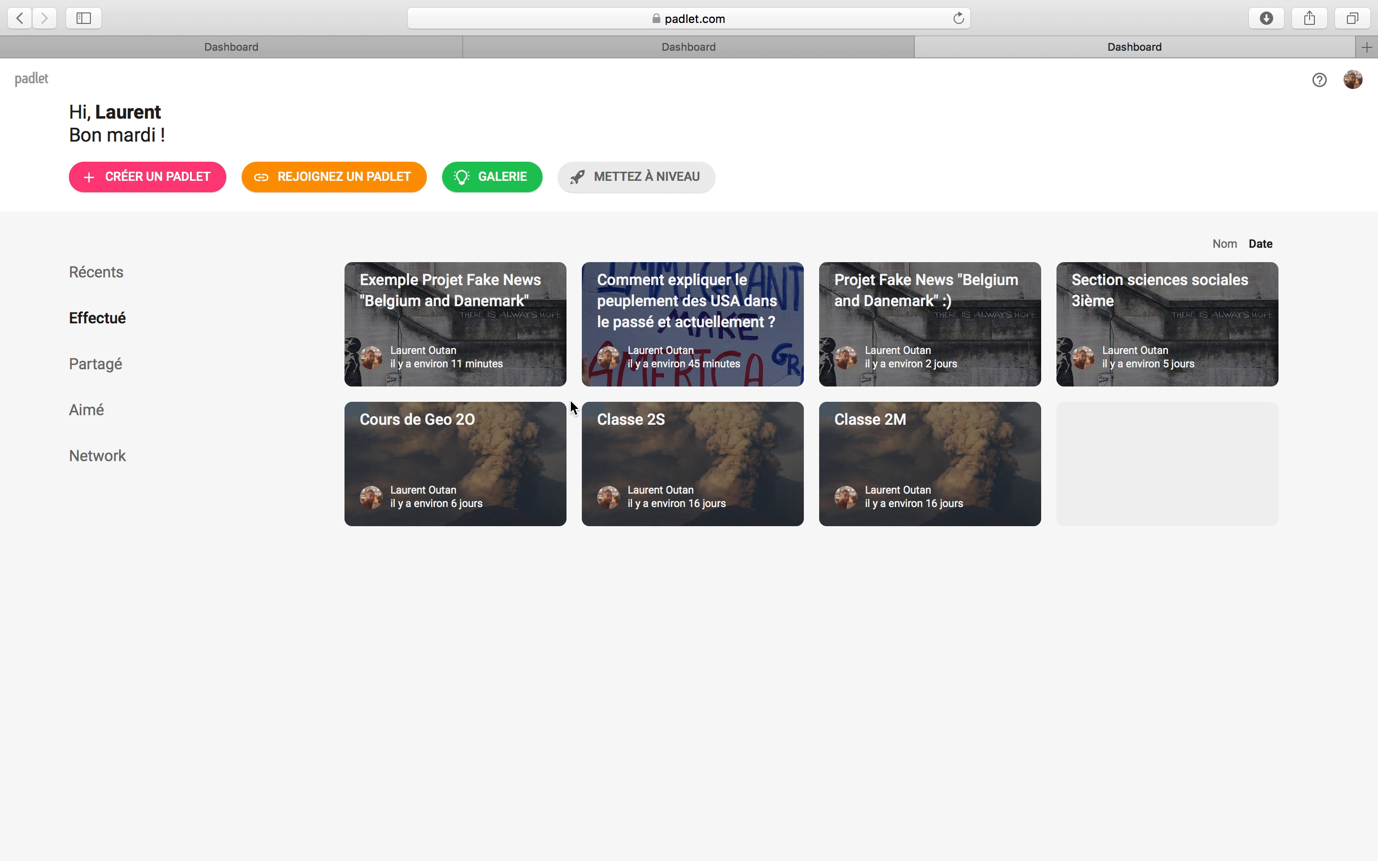
Step: Open the padlet "Comment expliquer le peuplement des USA dans le passé et actuellement ?" and look across its columns
{"action": "left_click", "coordinate": [714, 342]}
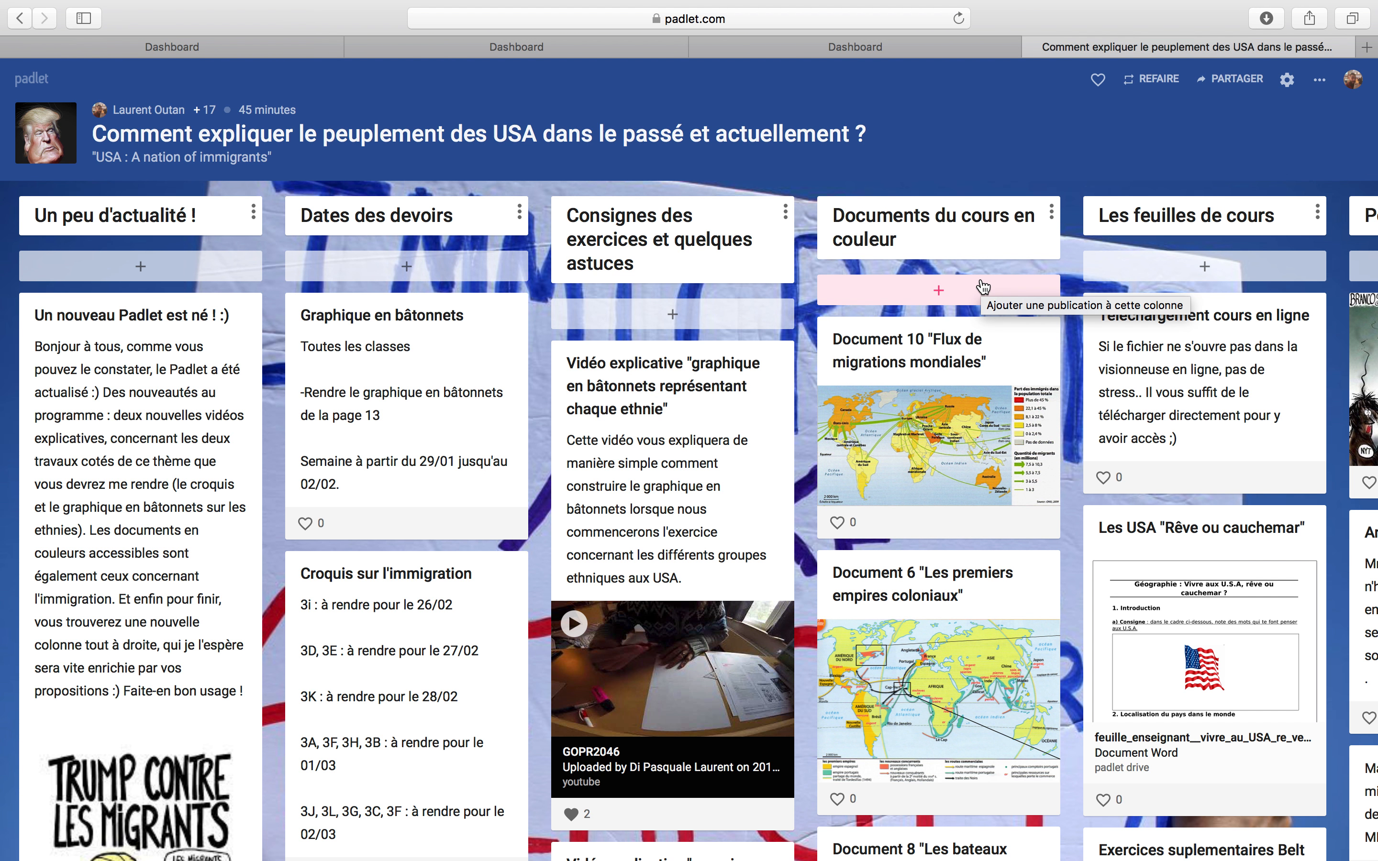
{"action": "scroll", "coordinate": [542, 279], "scroll_direction": "right", "scroll_amount": 10}
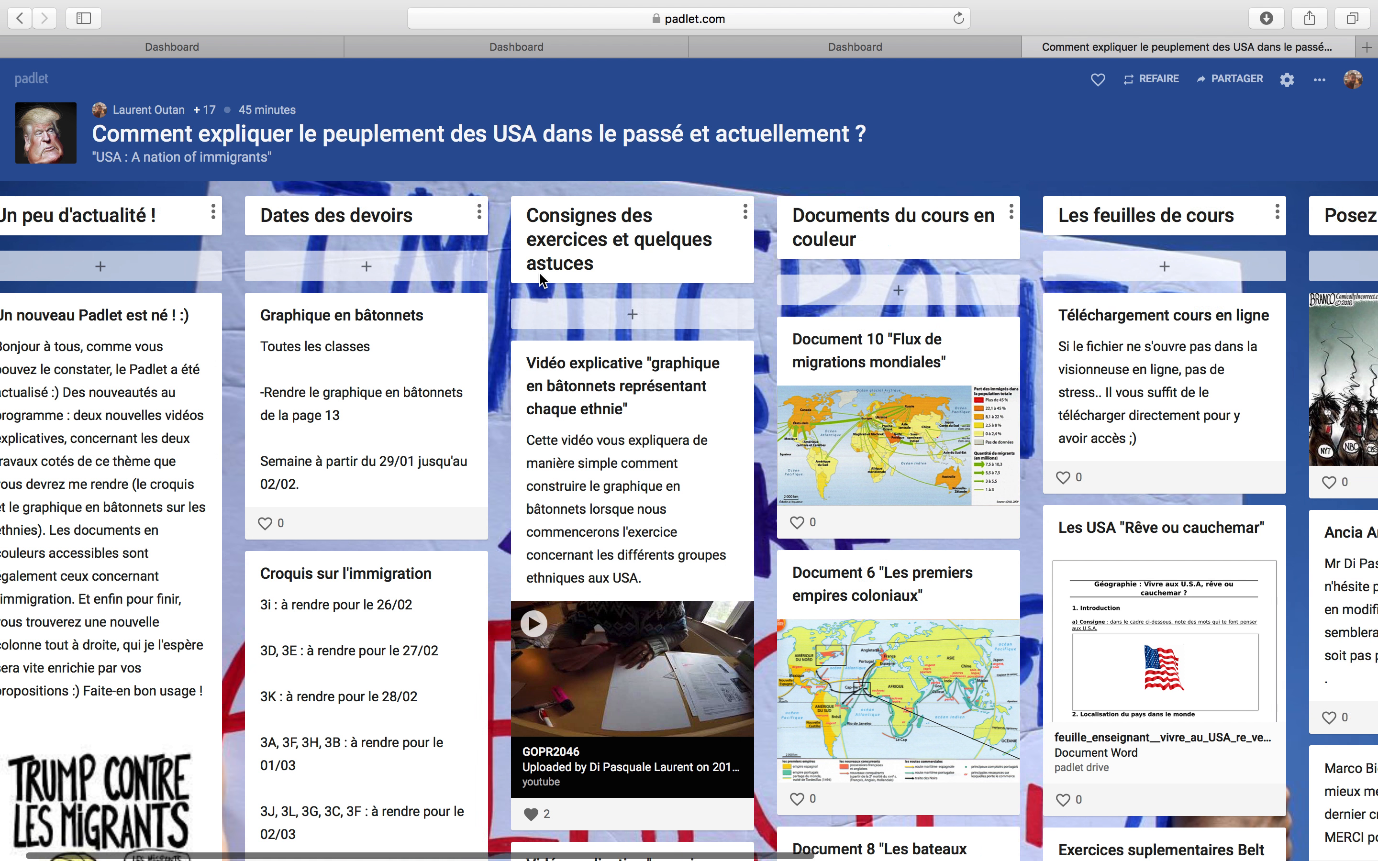
{"action": "scroll", "coordinate": [540, 274], "scroll_direction": "left", "scroll_amount": 12}
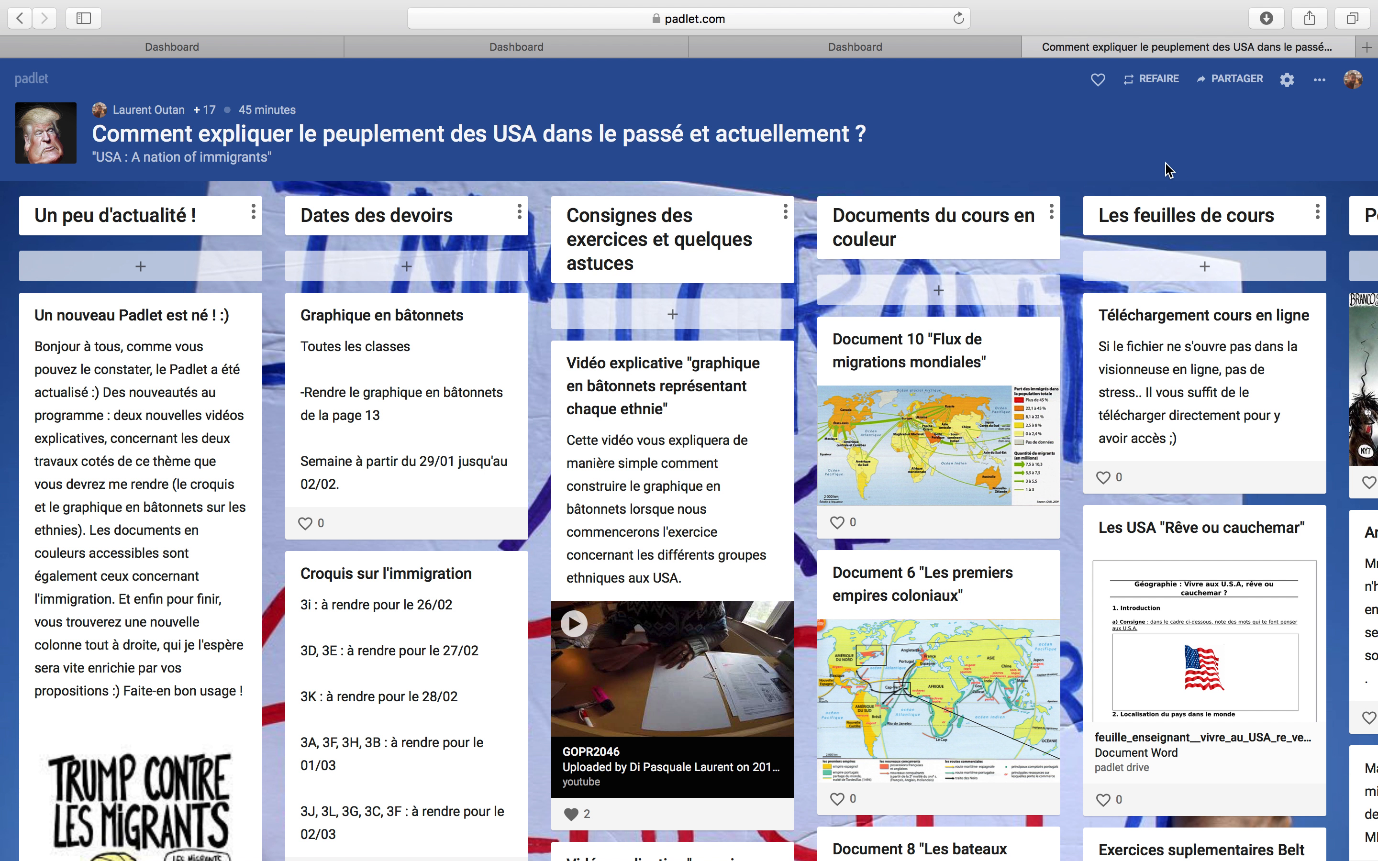
Step: View the Refaire options for copying this padlet and close them without making a copy
{"action": "left_click", "coordinate": [1148, 86]}
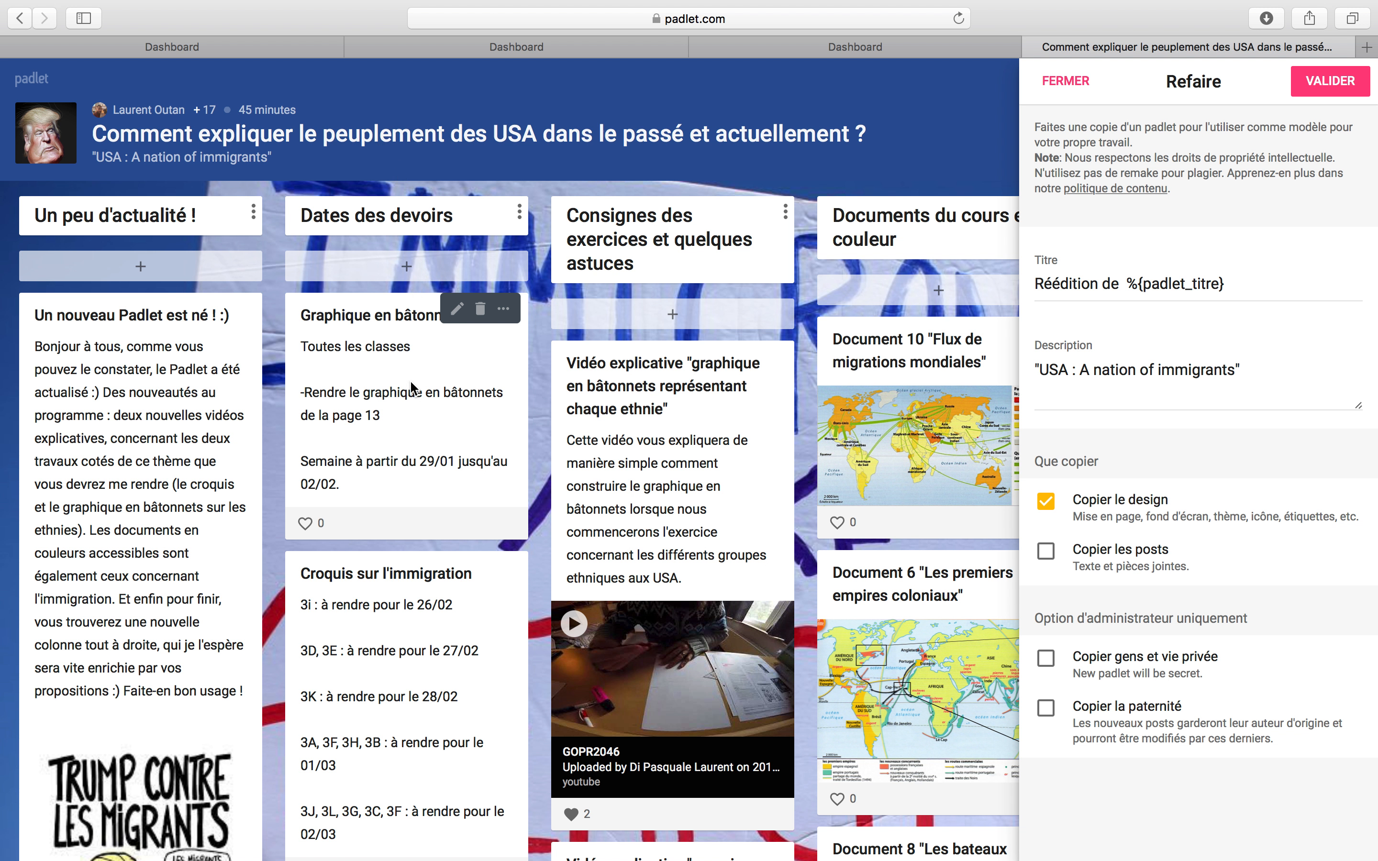
{"action": "left_click", "coordinate": [1075, 83]}
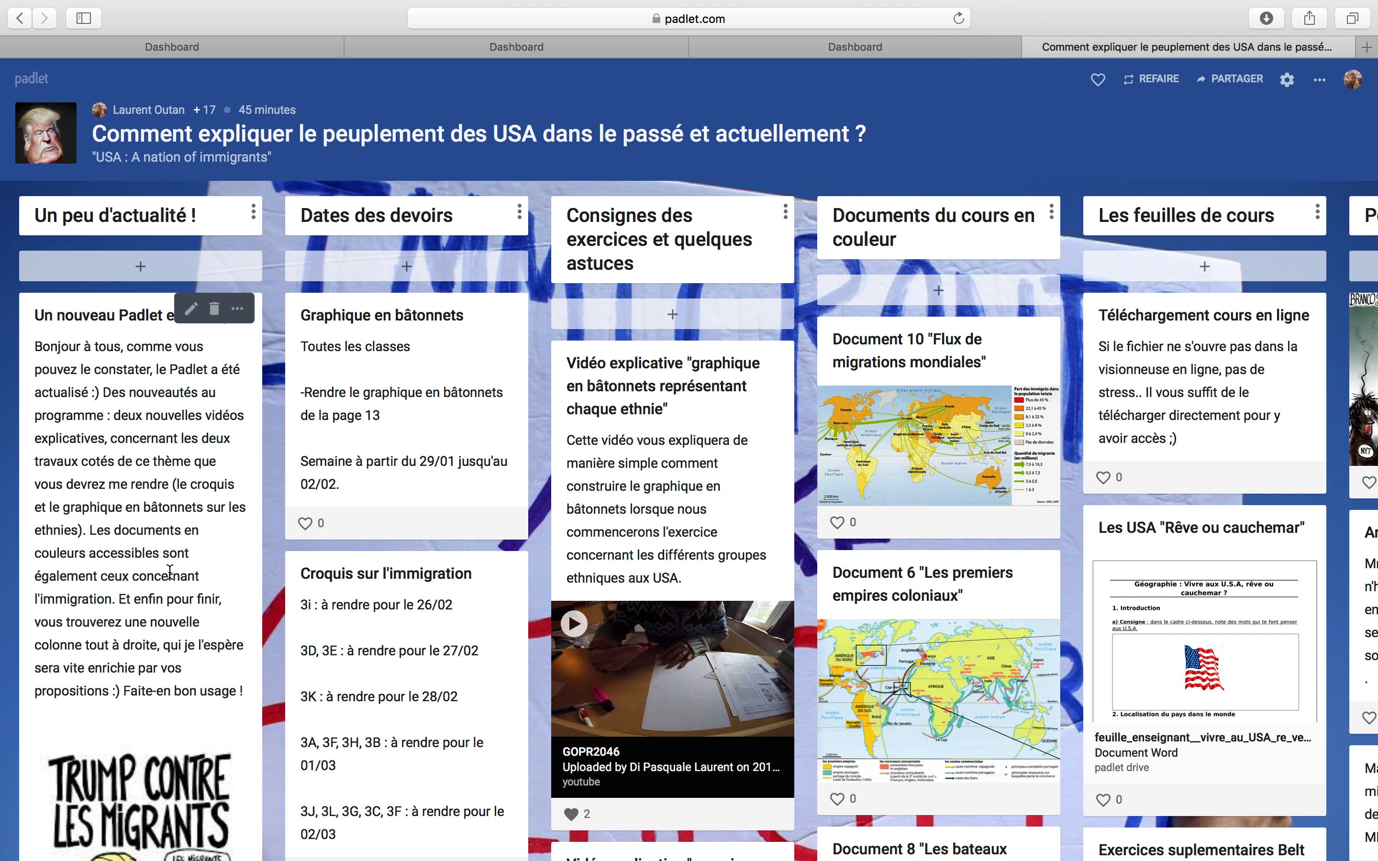
Step: Examine the posts in the "Un peu d'actualité !" and "Dates des devoirs" columns
{"action": "scroll", "coordinate": [170, 569], "scroll_direction": "down", "scroll_amount": 10}
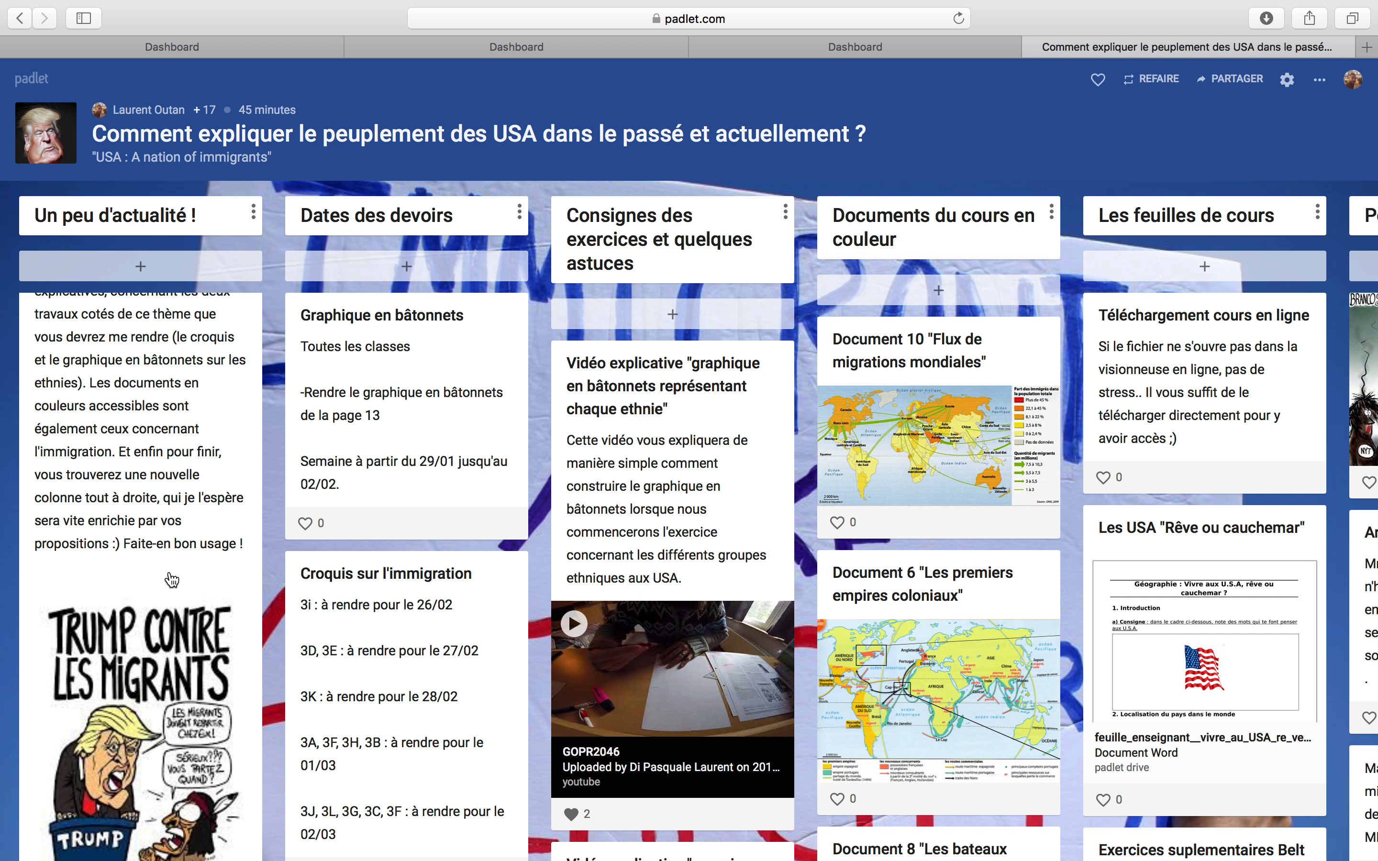
{"action": "scroll", "coordinate": [170, 572], "scroll_direction": "up", "scroll_amount": 10}
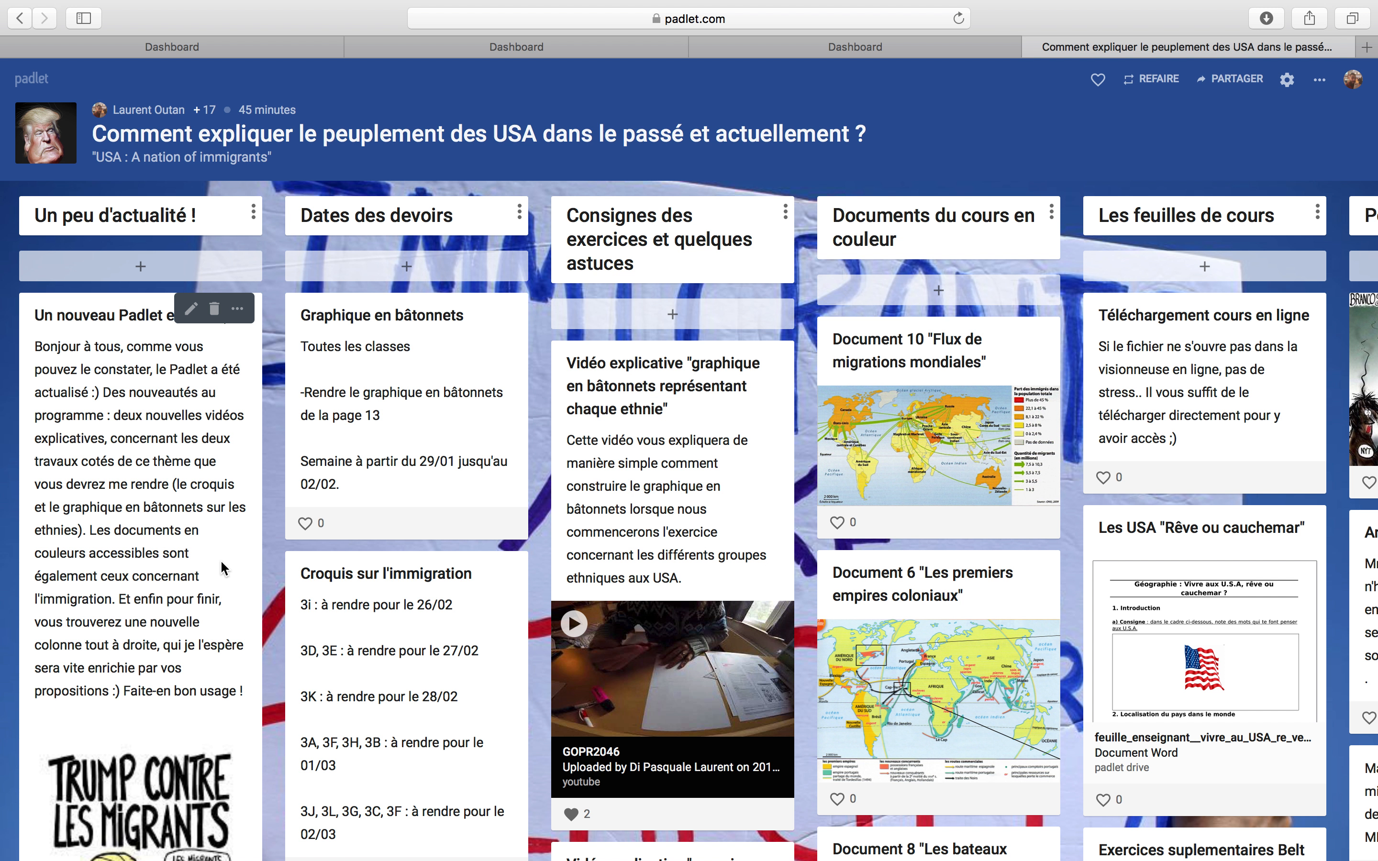
{"action": "scroll", "coordinate": [222, 568], "scroll_direction": "down", "scroll_amount": 2}
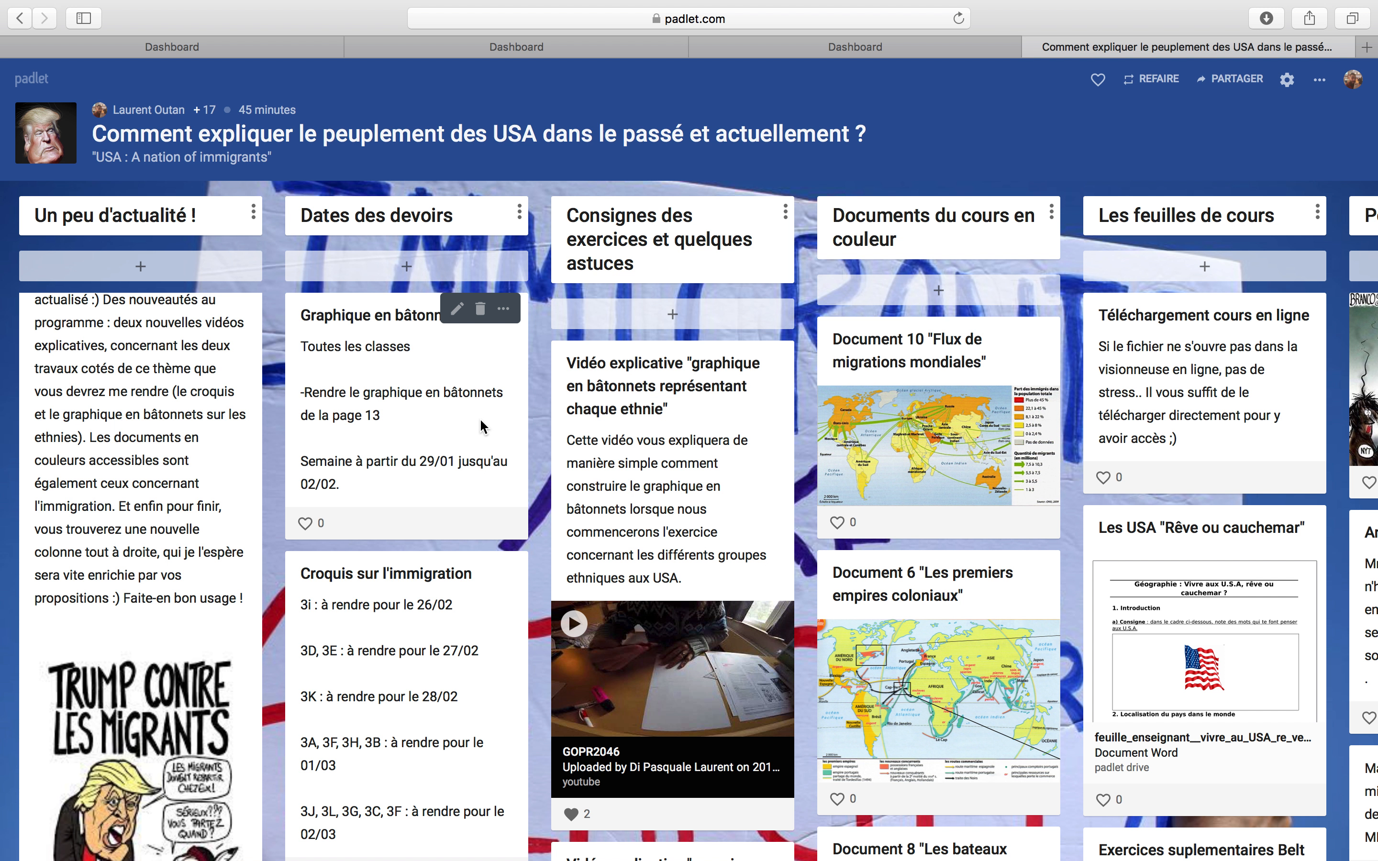
{"action": "scroll", "coordinate": [478, 426], "scroll_direction": "down", "scroll_amount": 4}
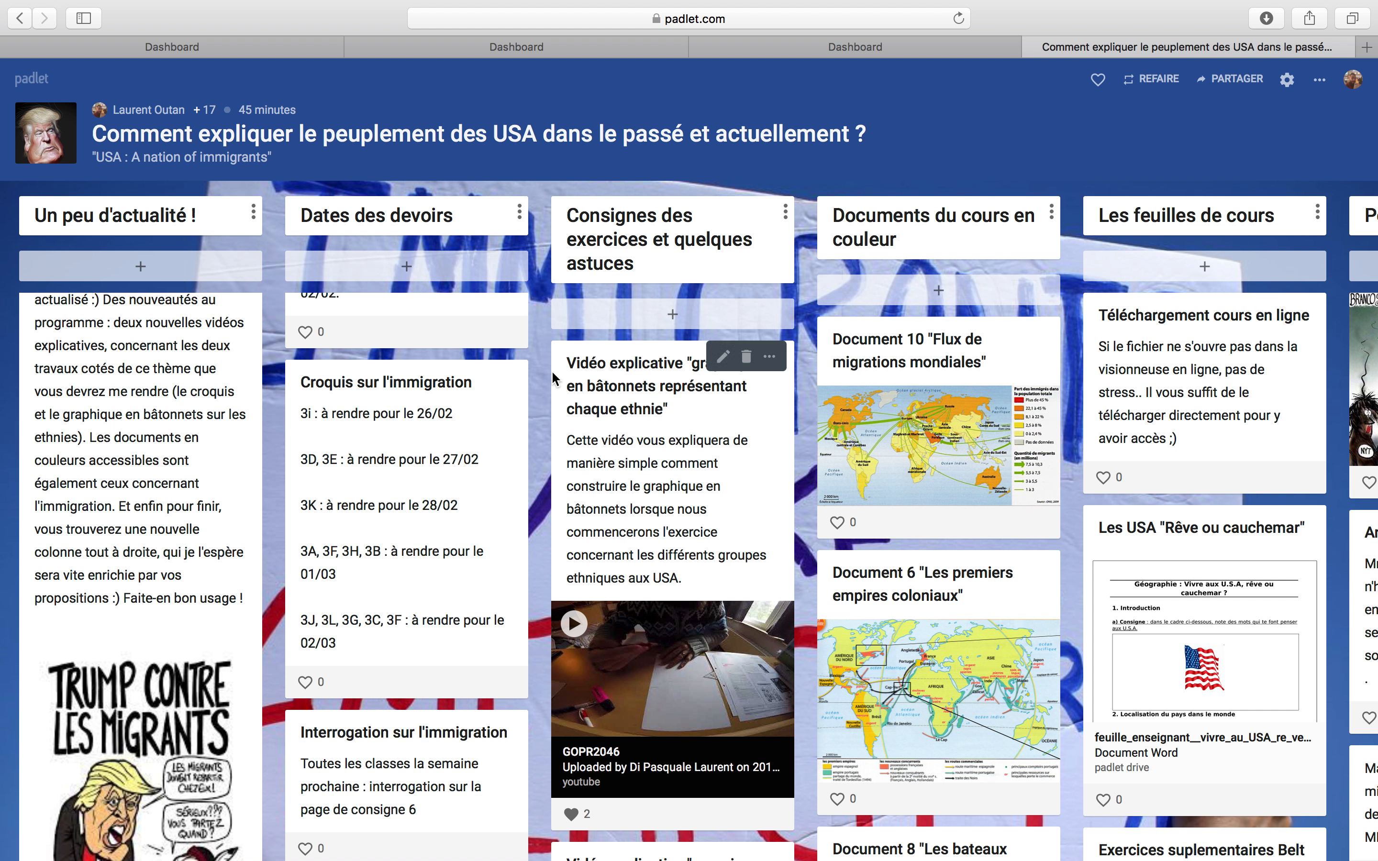
{"action": "scroll", "coordinate": [453, 402], "scroll_direction": "up", "scroll_amount": 4}
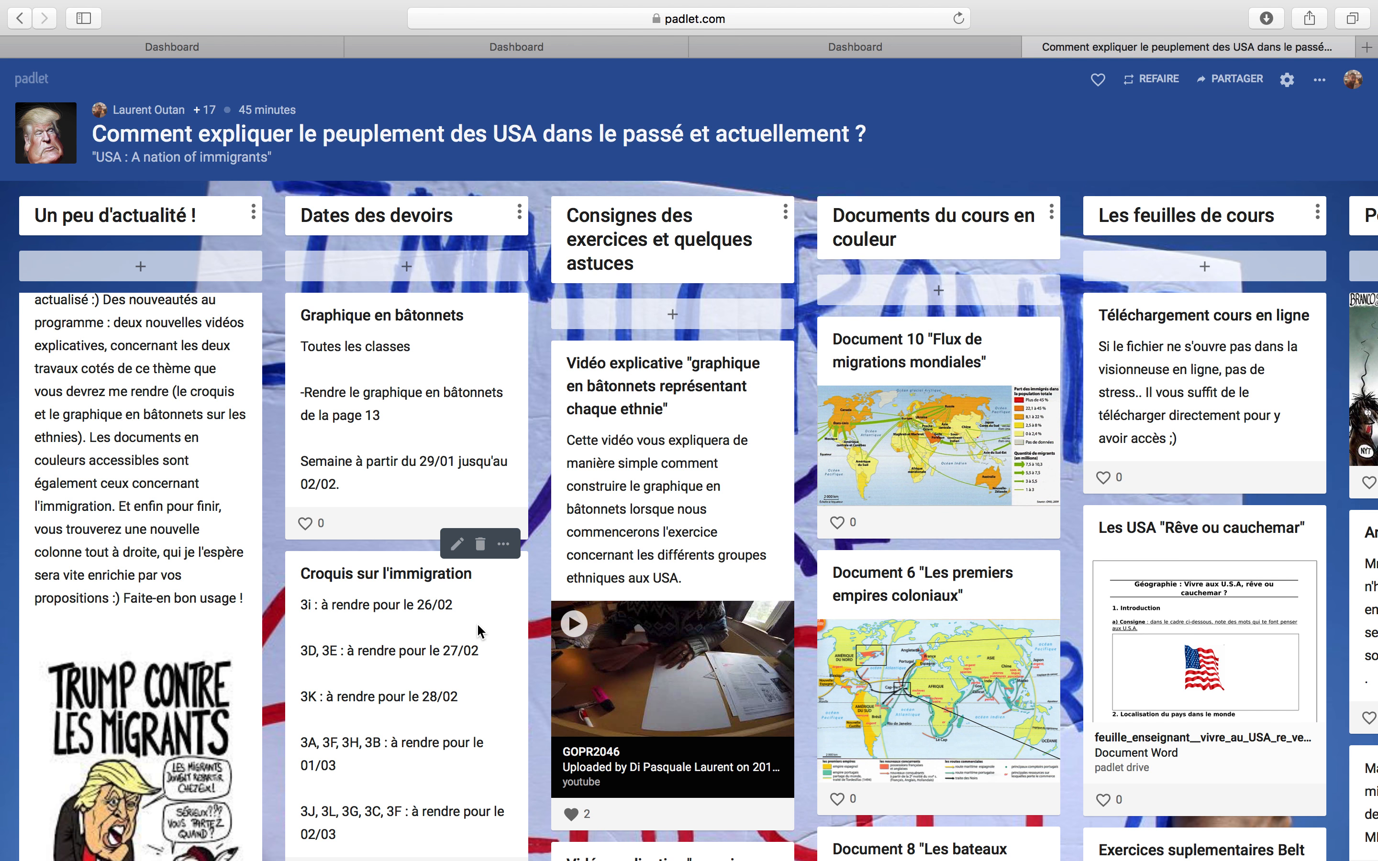
{"action": "scroll", "coordinate": [477, 629], "scroll_direction": "down", "scroll_amount": 5}
{"action": "scroll", "coordinate": [477, 627], "scroll_direction": "up", "scroll_amount": 5}
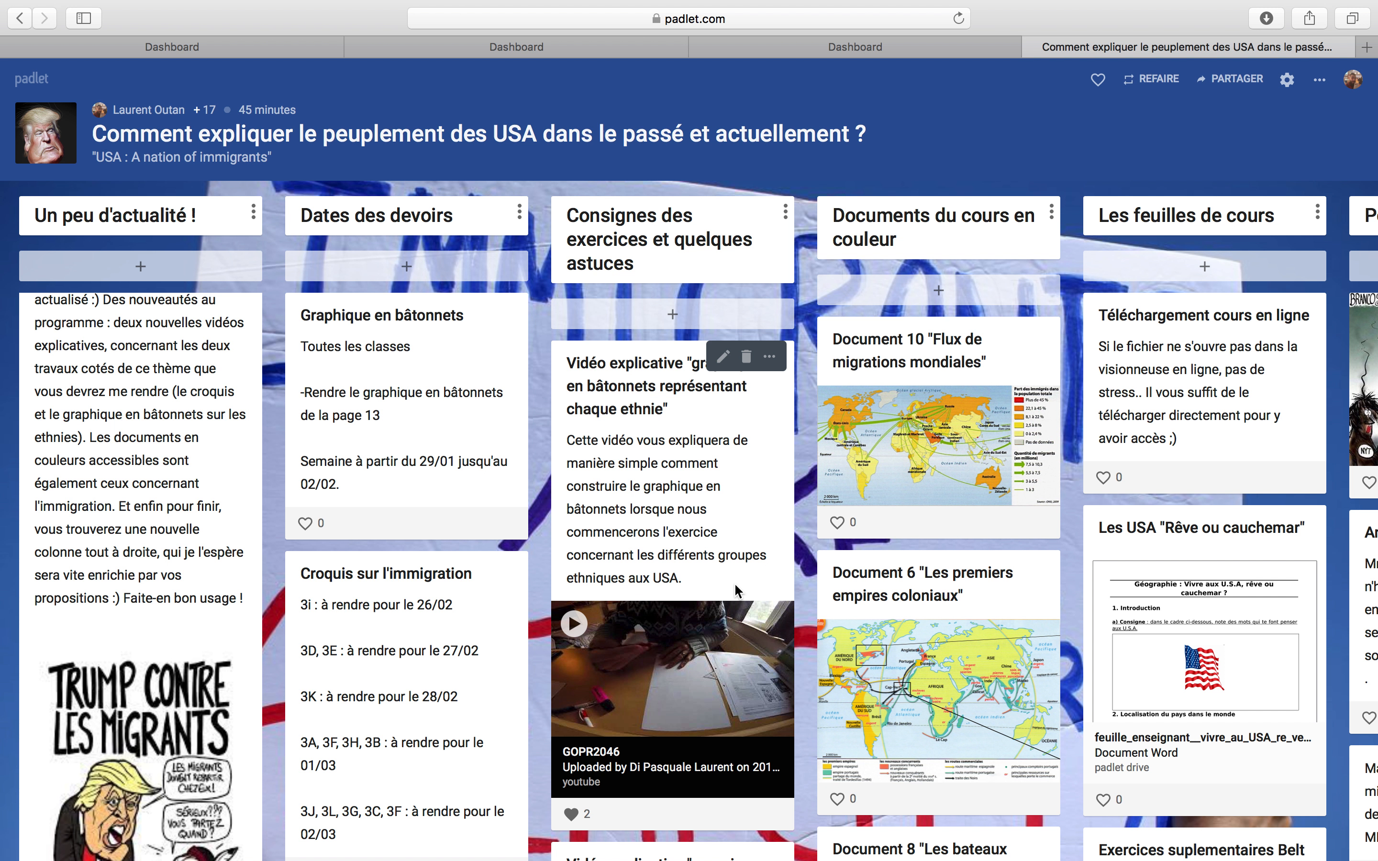
Step: Start a blank post in the "Consignes des exercices et quelques astuces" column and check its link option without adding a URL
{"action": "left_click", "coordinate": [672, 314]}
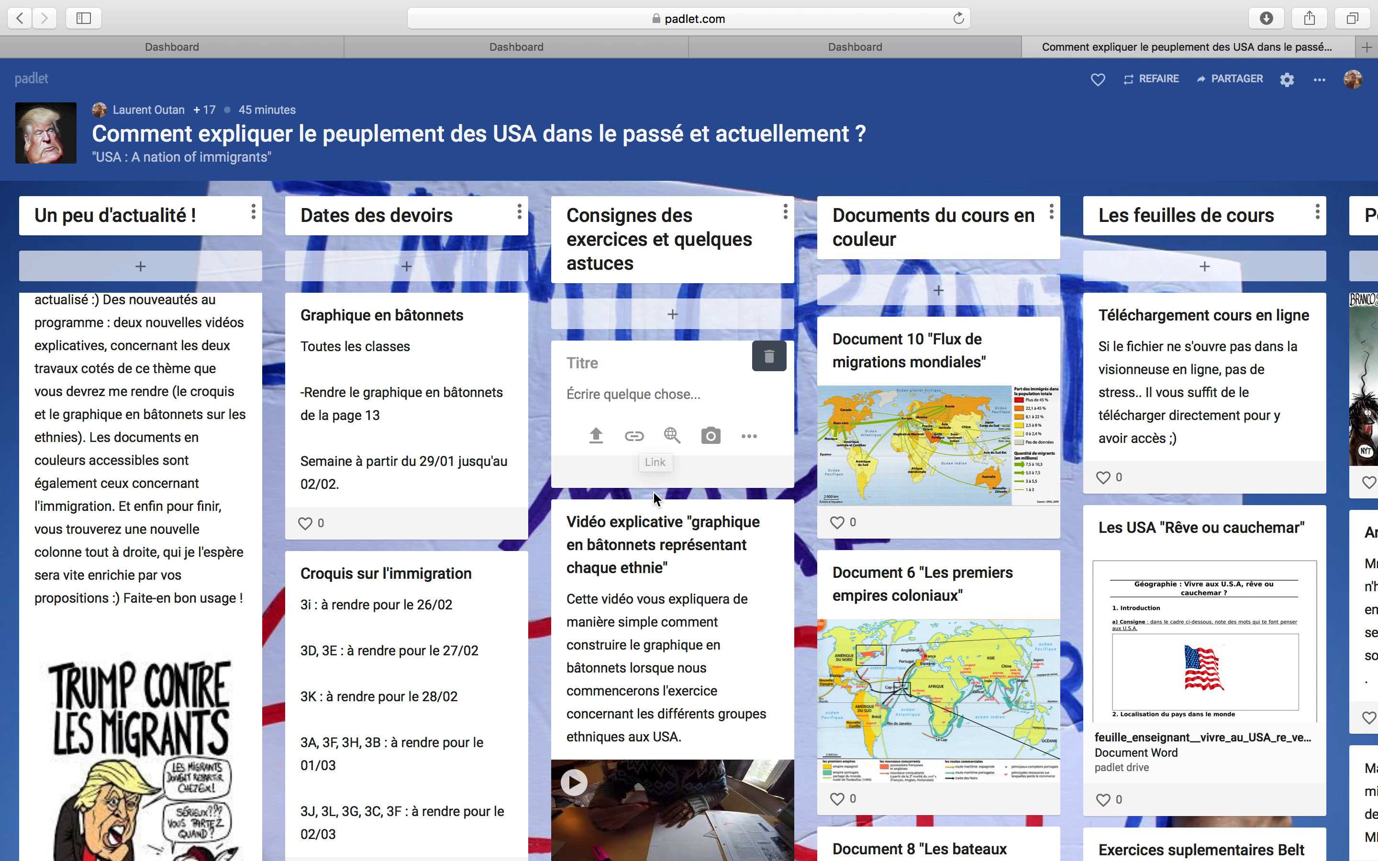
{"action": "scroll", "coordinate": [637, 494], "scroll_direction": "down", "scroll_amount": 5}
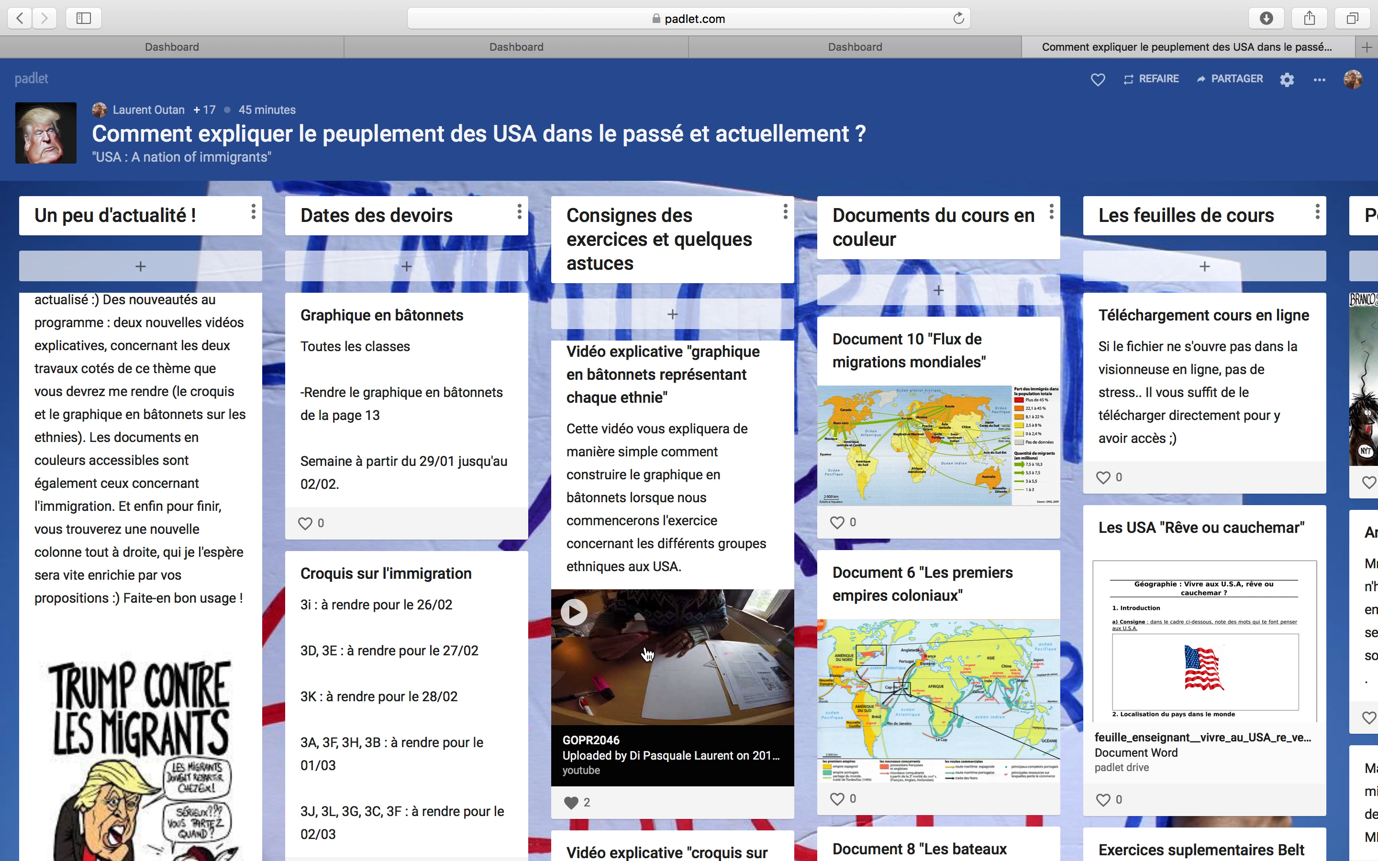
{"action": "scroll", "coordinate": [648, 655], "scroll_direction": "up", "scroll_amount": 5}
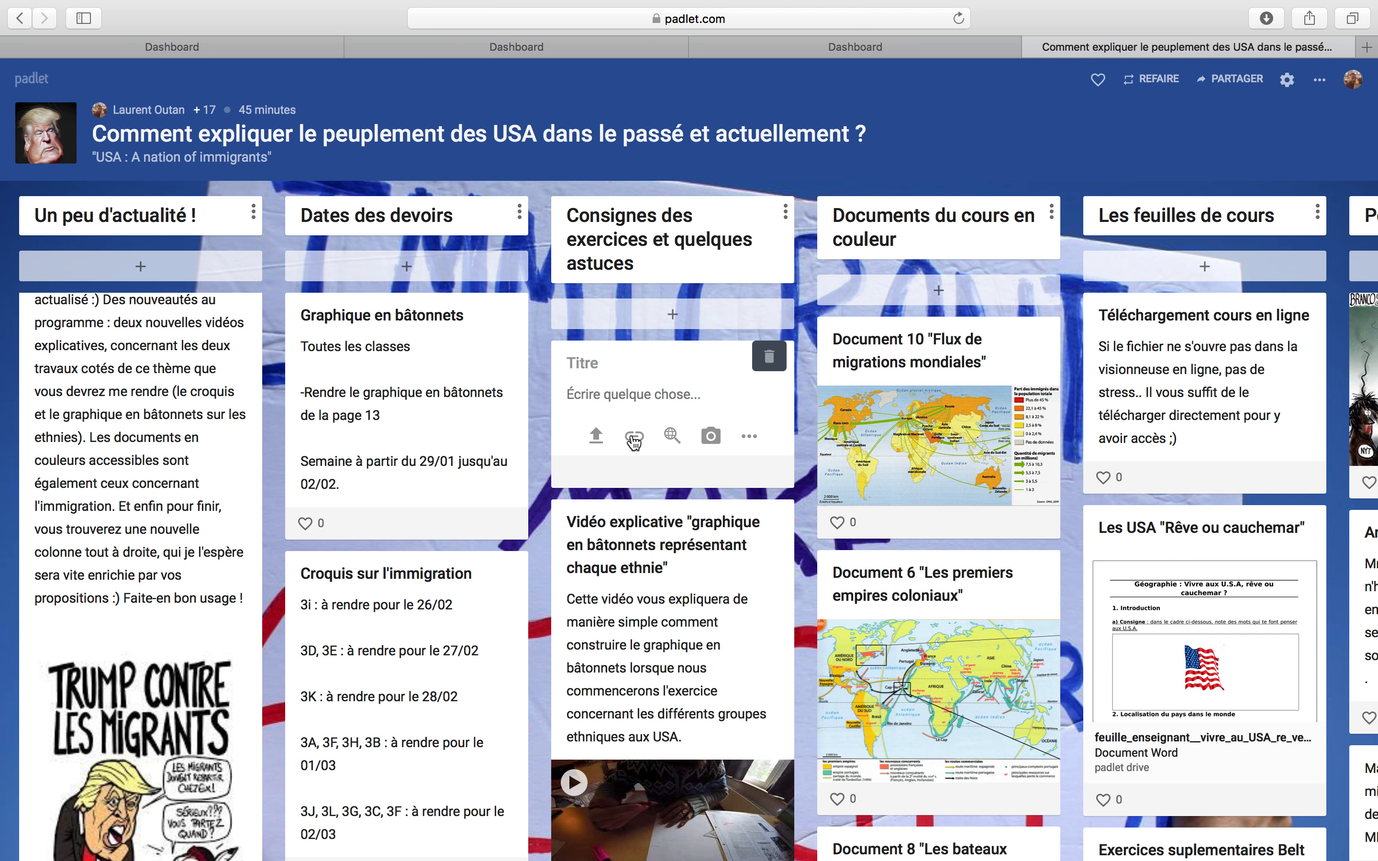
{"action": "left_click", "coordinate": [637, 439]}
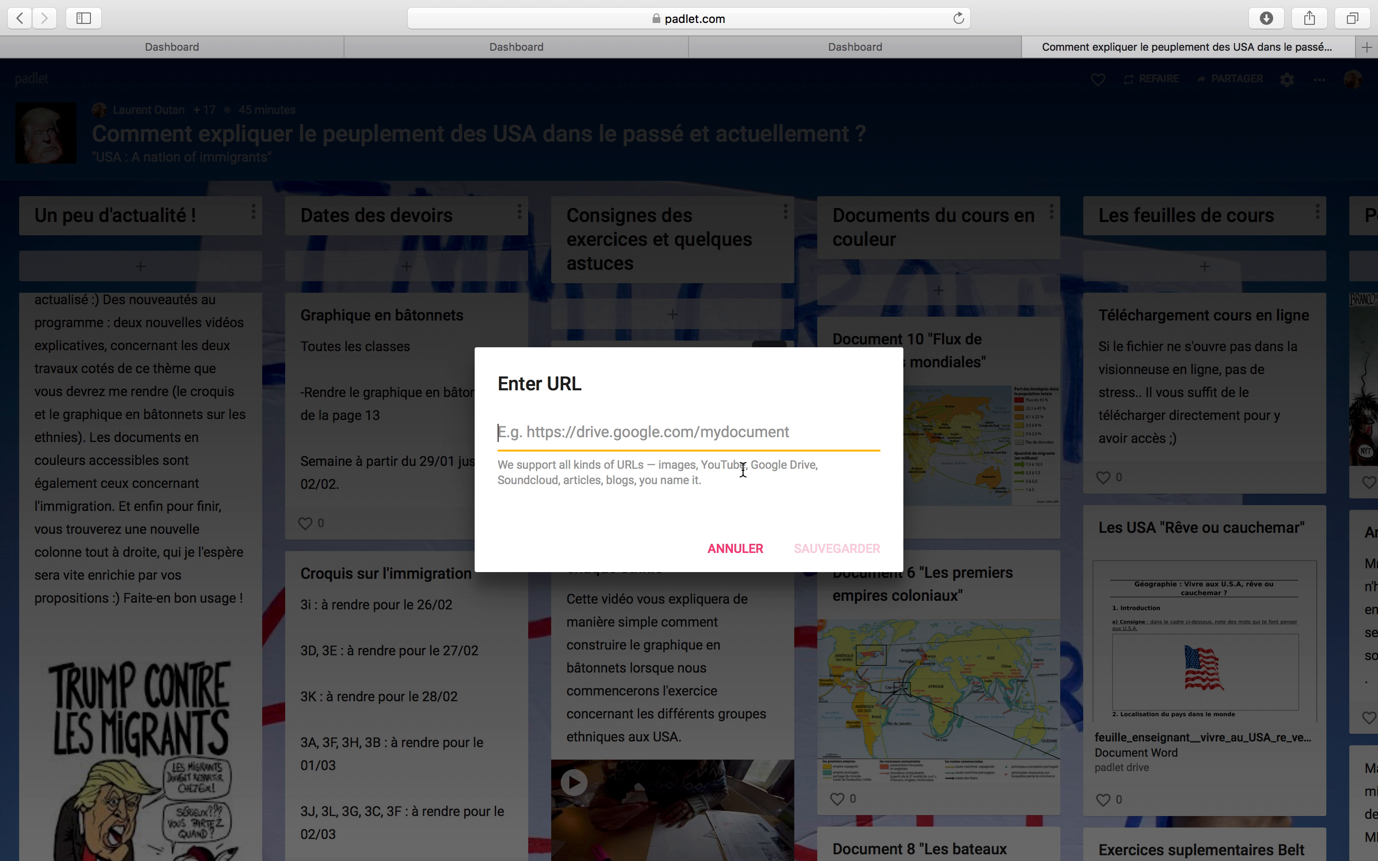
{"action": "left_click", "coordinate": [734, 551]}
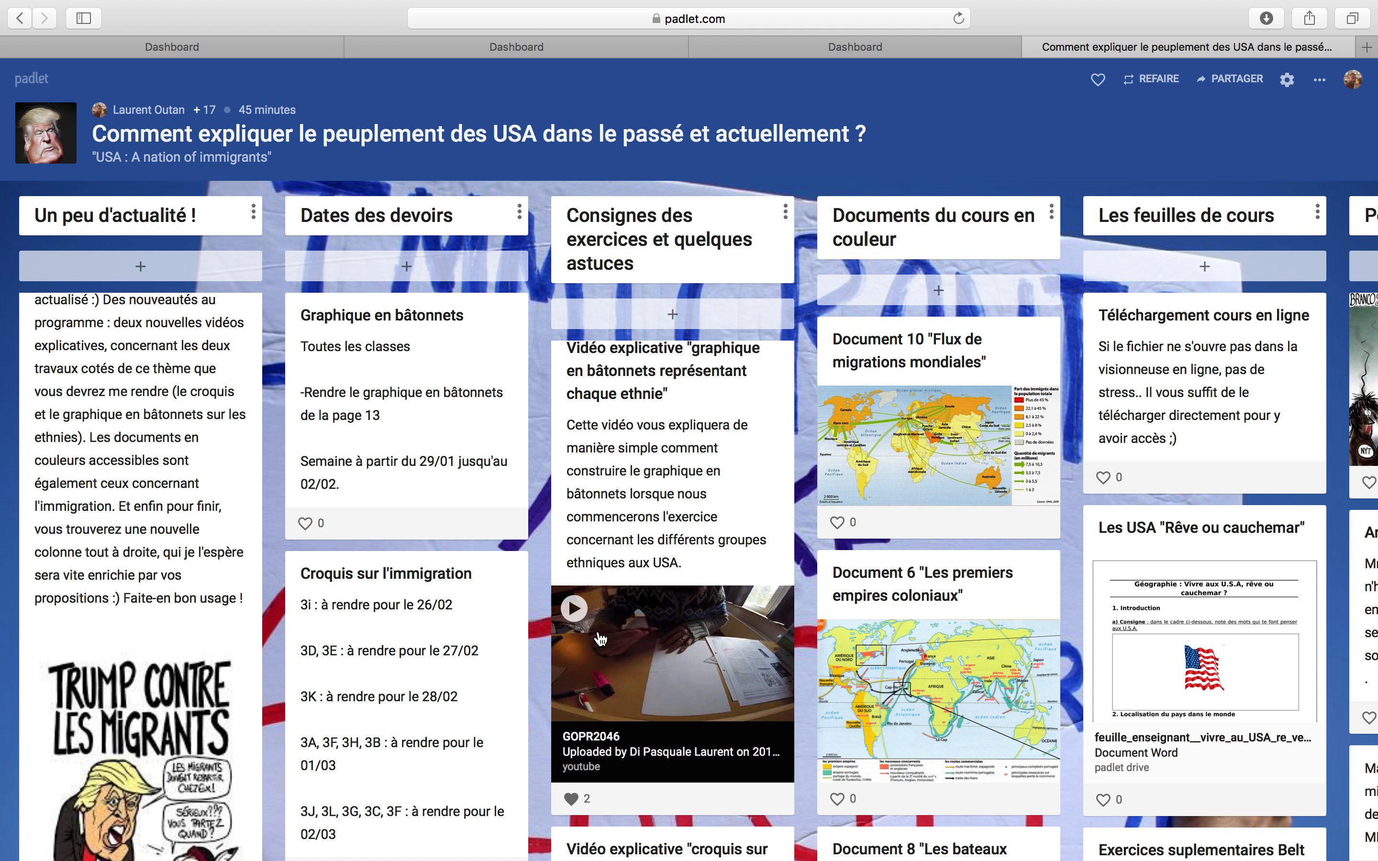
Step: Examine the explanatory videos and numbered instructions in the "Consignes des exercices et quelques astuces" column
{"action": "scroll", "coordinate": [672, 447], "scroll_direction": "up", "scroll_amount": 3}
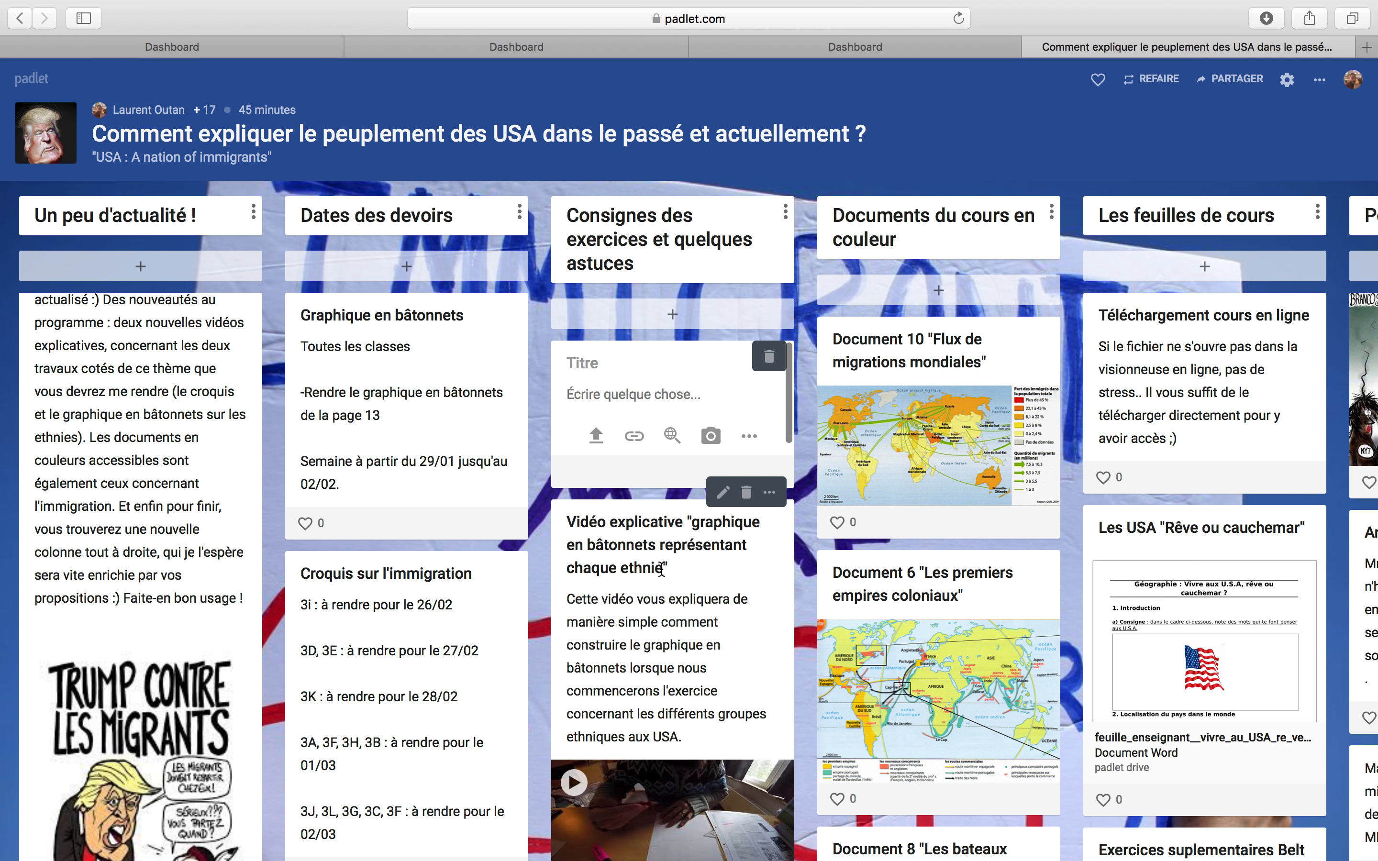
{"action": "scroll", "coordinate": [662, 568], "scroll_direction": "down", "scroll_amount": 3}
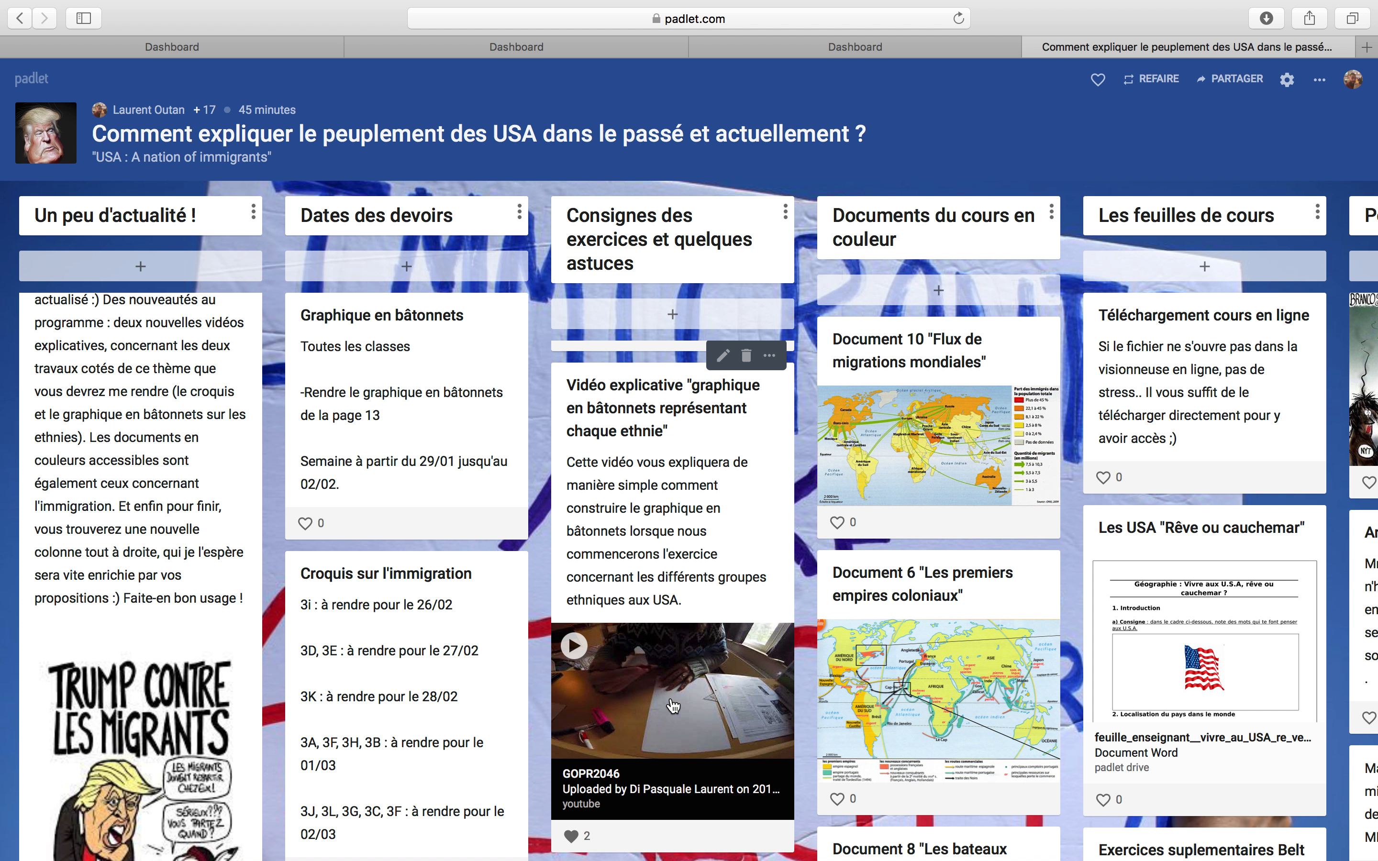
{"action": "scroll", "coordinate": [672, 706], "scroll_direction": "down", "scroll_amount": 15}
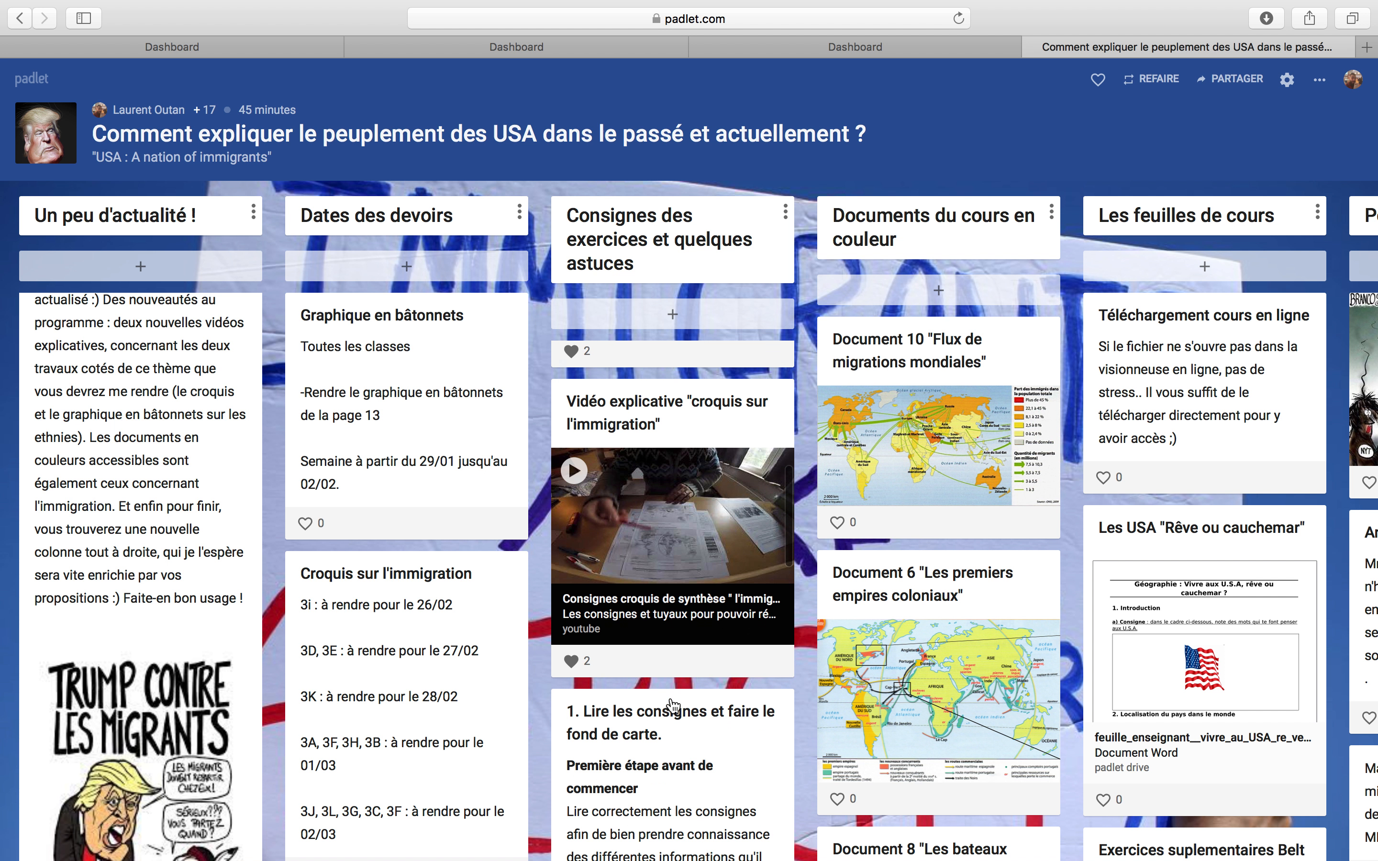
{"action": "scroll", "coordinate": [670, 697], "scroll_direction": "up", "scroll_amount": 6}
{"action": "scroll", "coordinate": [671, 699], "scroll_direction": "down", "scroll_amount": 5}
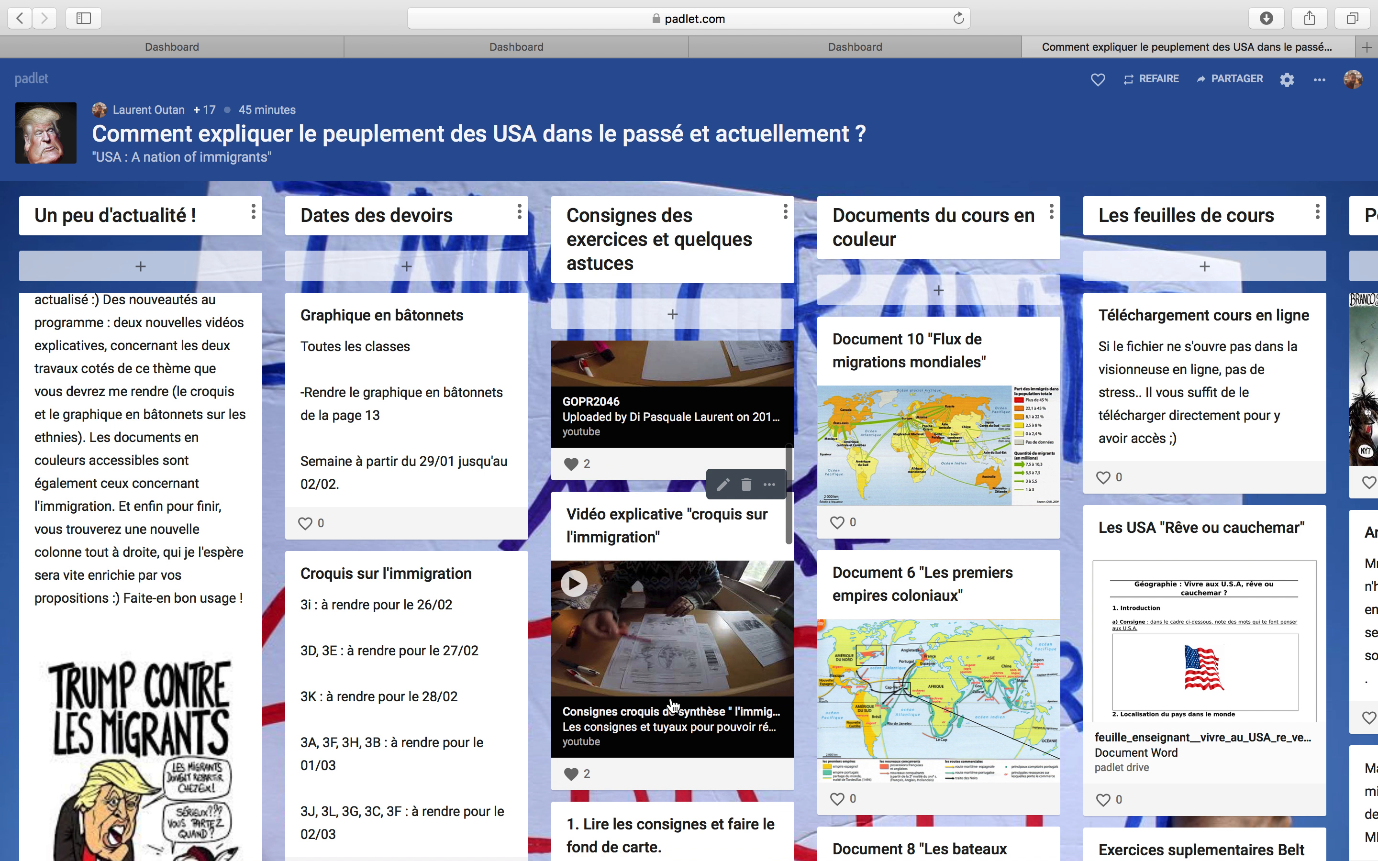
{"action": "scroll", "coordinate": [671, 699], "scroll_direction": "down", "scroll_amount": 10}
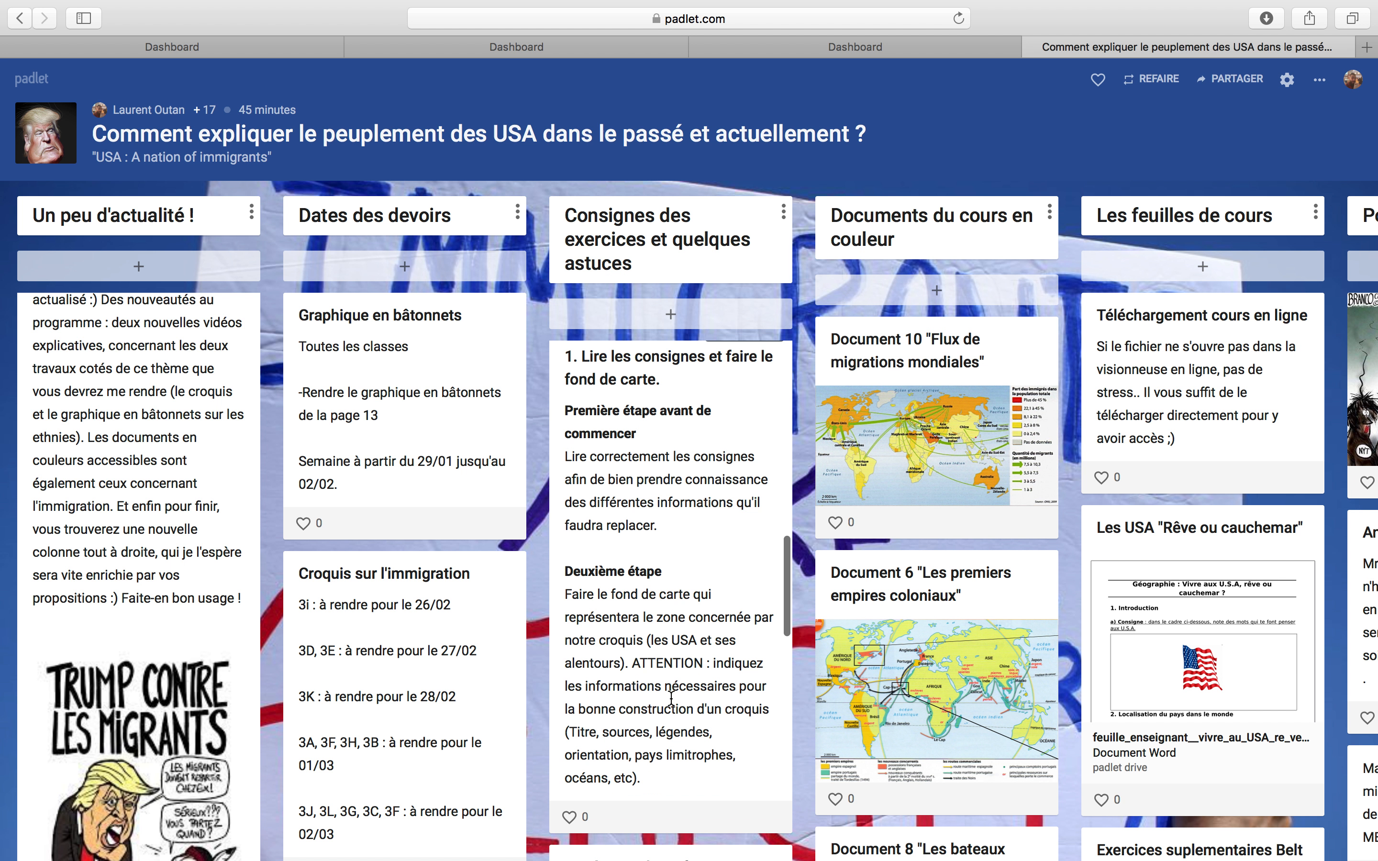
{"action": "scroll", "coordinate": [671, 703], "scroll_direction": "down", "scroll_amount": 10}
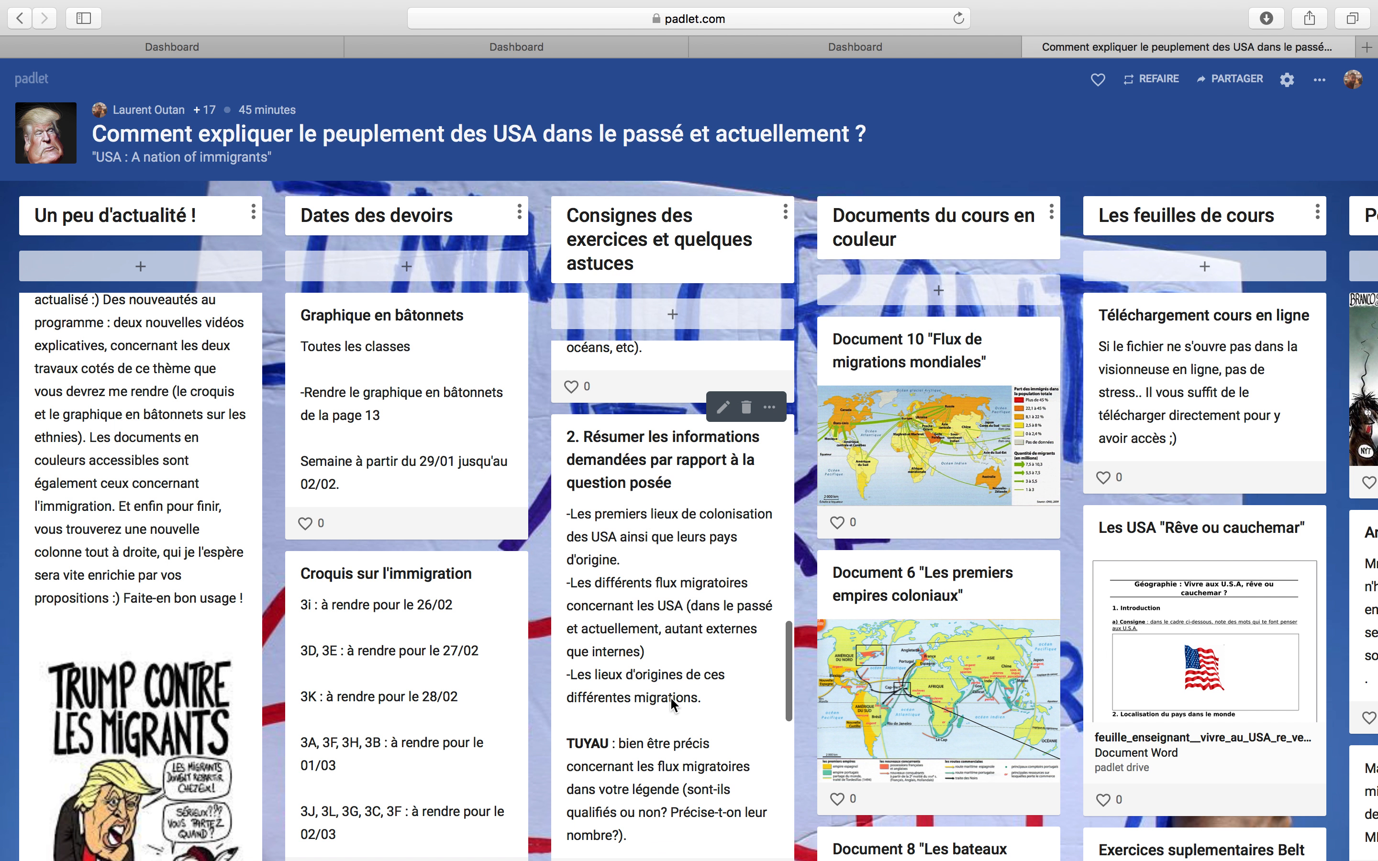
{"action": "scroll", "coordinate": [671, 697], "scroll_direction": "down", "scroll_amount": 4}
{"action": "scroll", "coordinate": [674, 705], "scroll_direction": "up", "scroll_amount": 10}
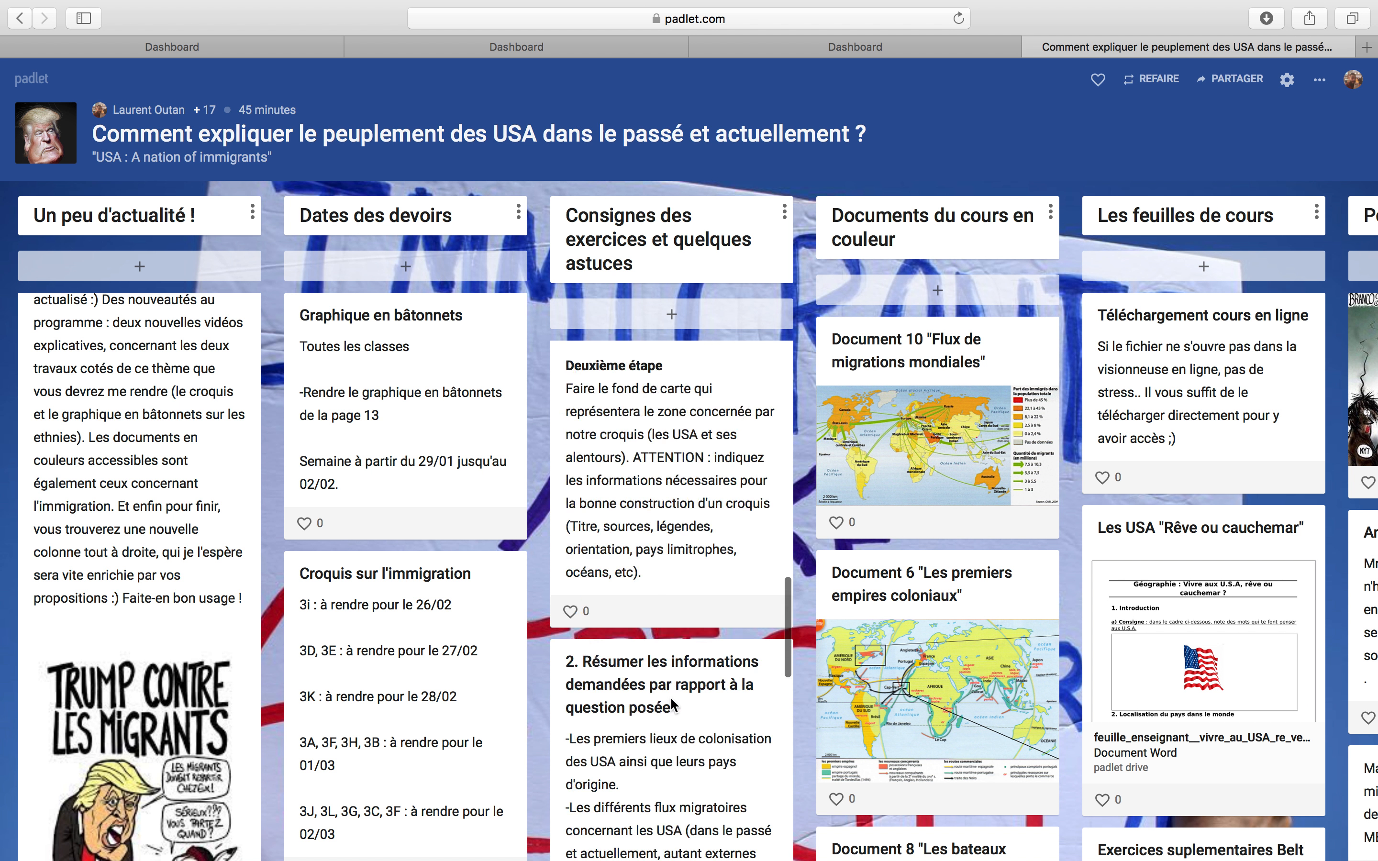
{"action": "scroll", "coordinate": [672, 701], "scroll_direction": "up", "scroll_amount": 10}
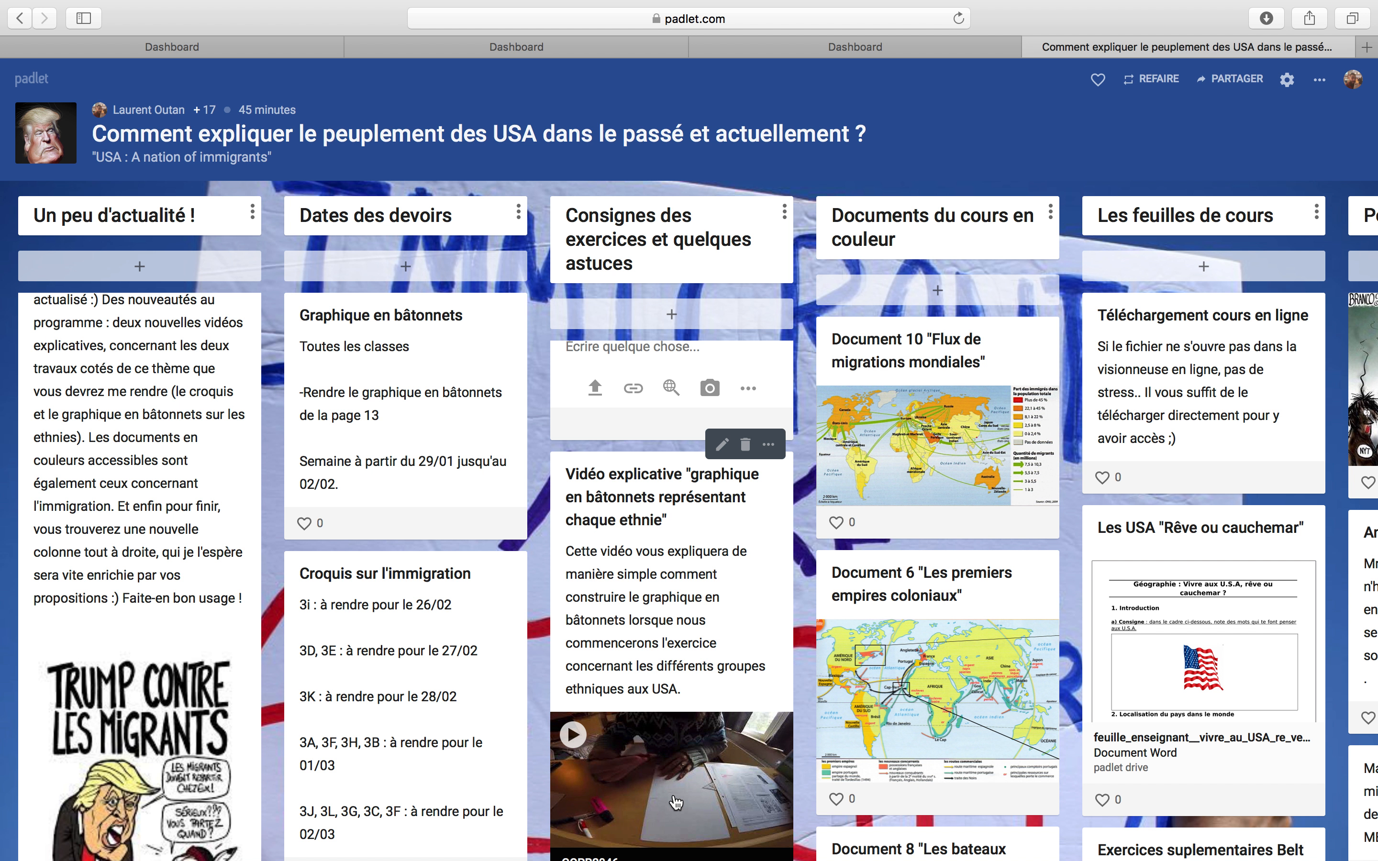
{"action": "scroll", "coordinate": [676, 803], "scroll_direction": "down", "scroll_amount": 5}
{"action": "scroll", "coordinate": [675, 803], "scroll_direction": "down", "scroll_amount": 9}
{"action": "scroll", "coordinate": [675, 801], "scroll_direction": "up", "scroll_amount": 5}
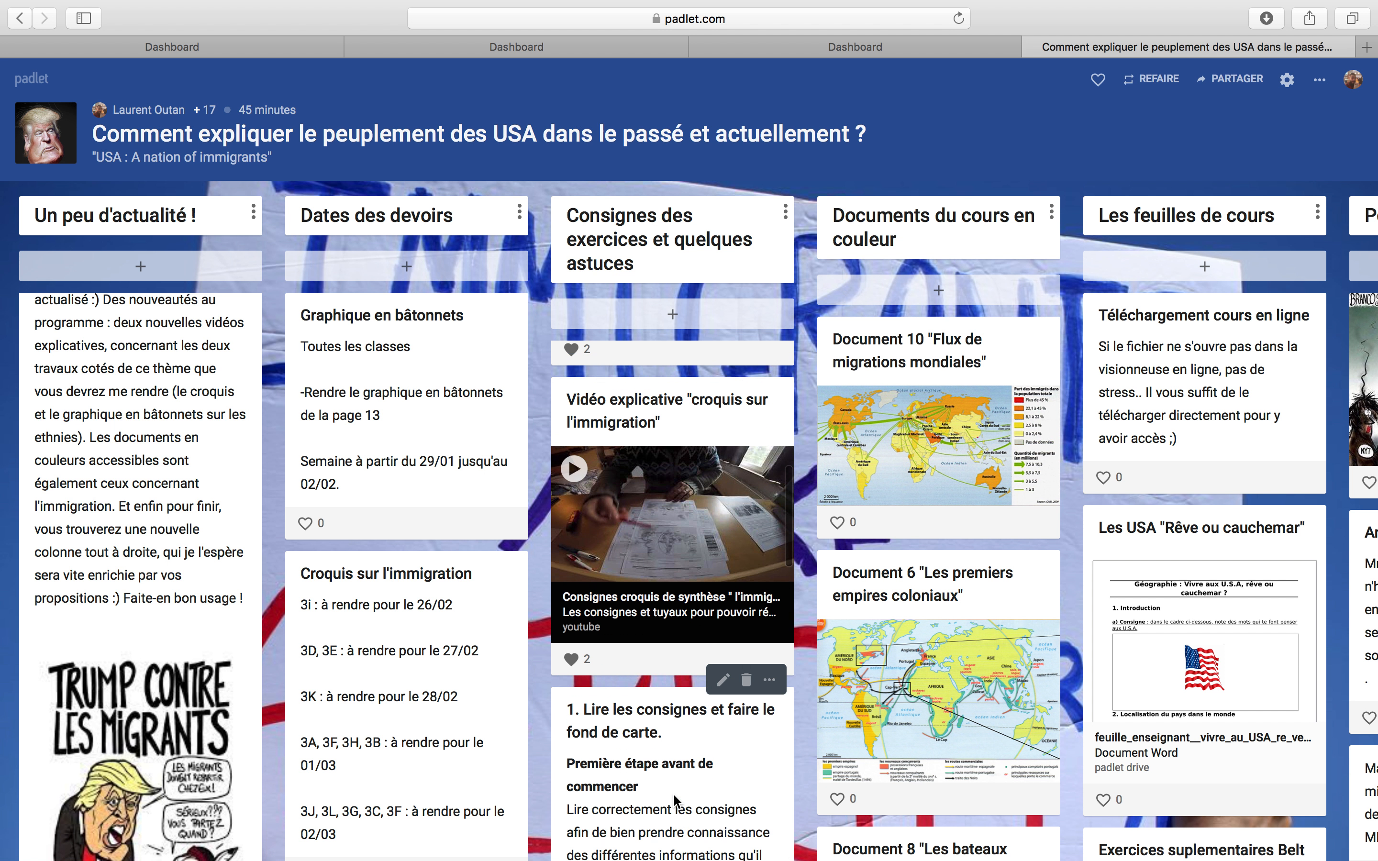
{"action": "scroll", "coordinate": [675, 800], "scroll_direction": "up", "scroll_amount": 2}
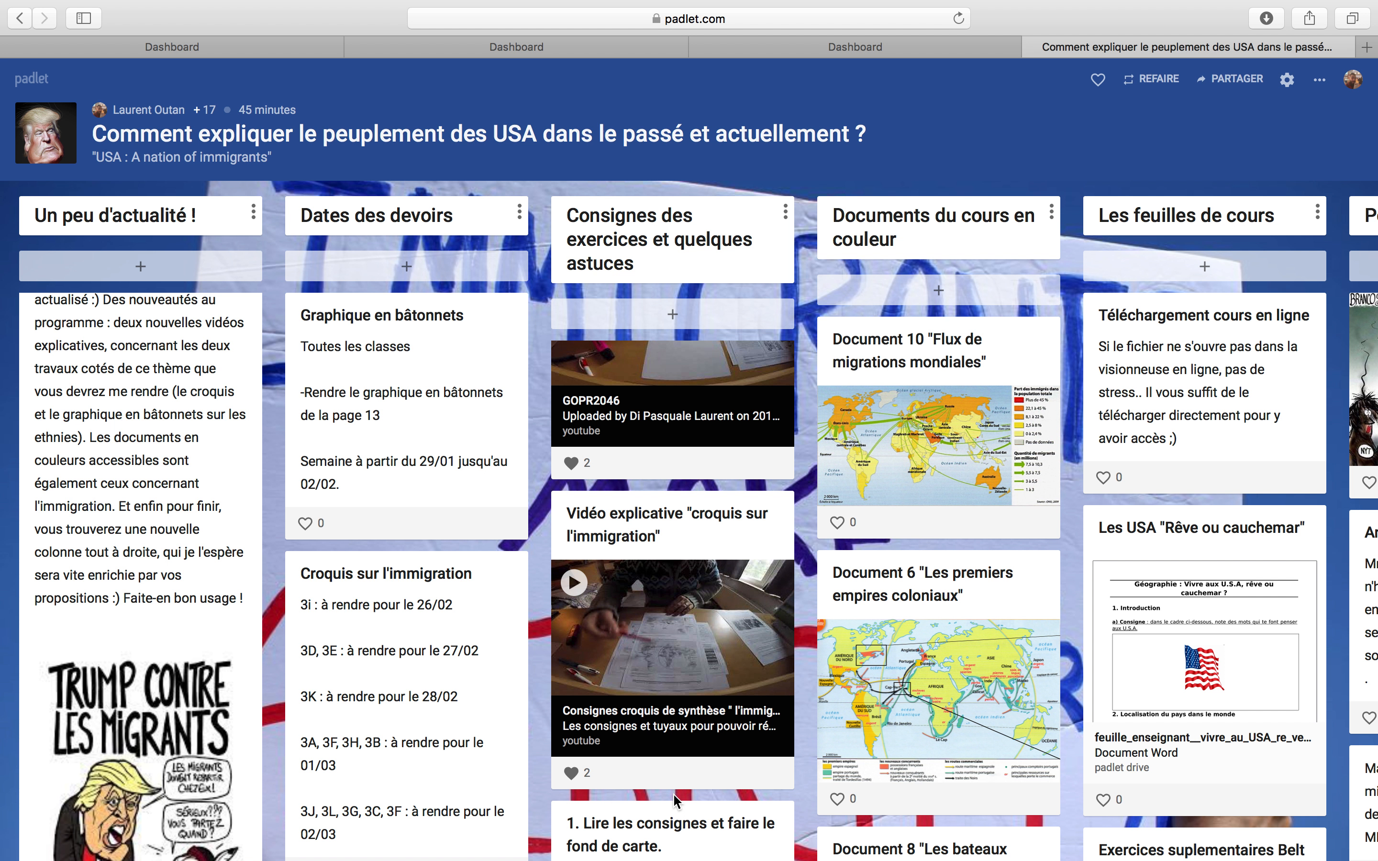
{"action": "scroll", "coordinate": [675, 799], "scroll_direction": "up", "scroll_amount": 7}
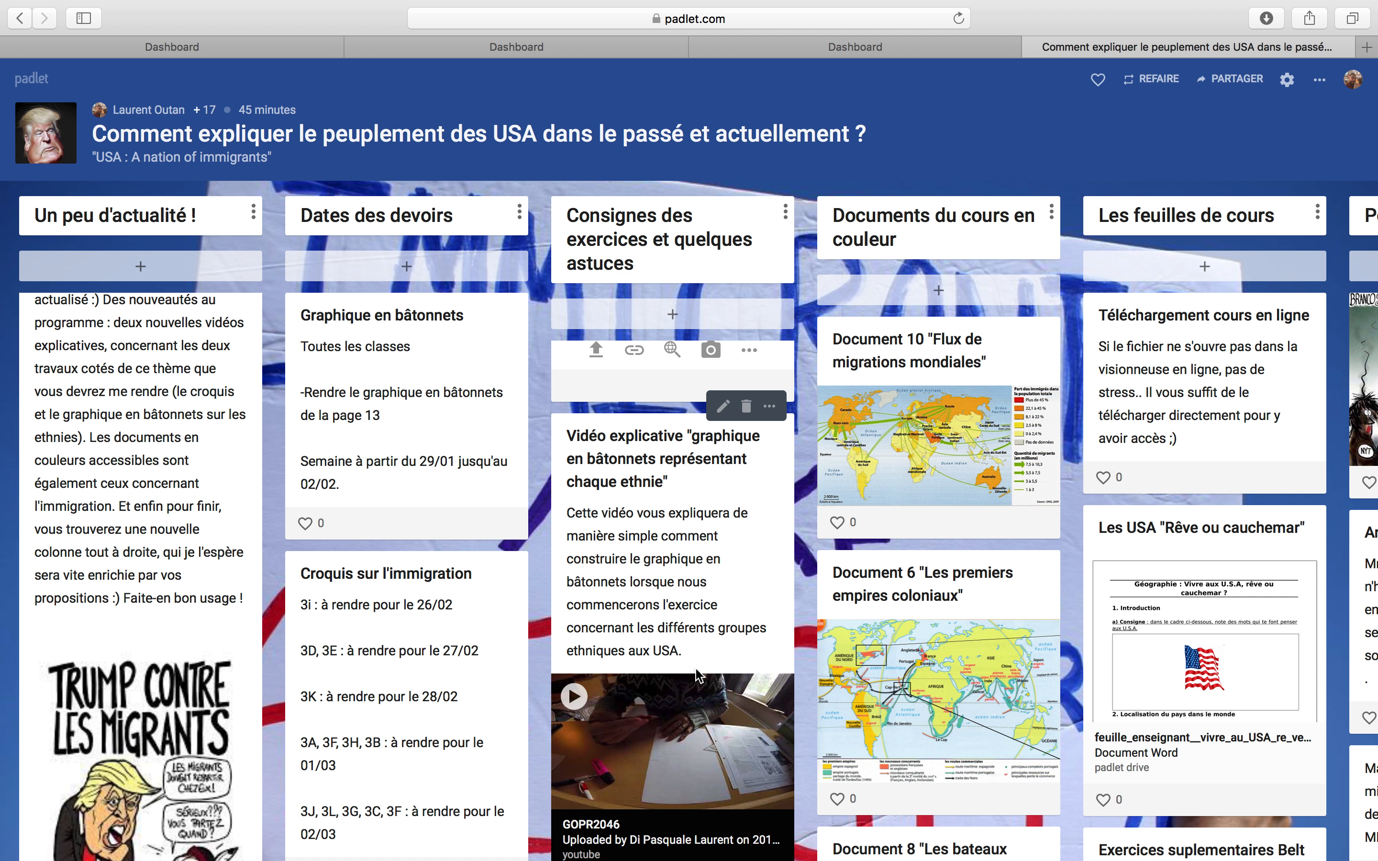
{"action": "scroll", "coordinate": [642, 560], "scroll_direction": "up", "scroll_amount": 2}
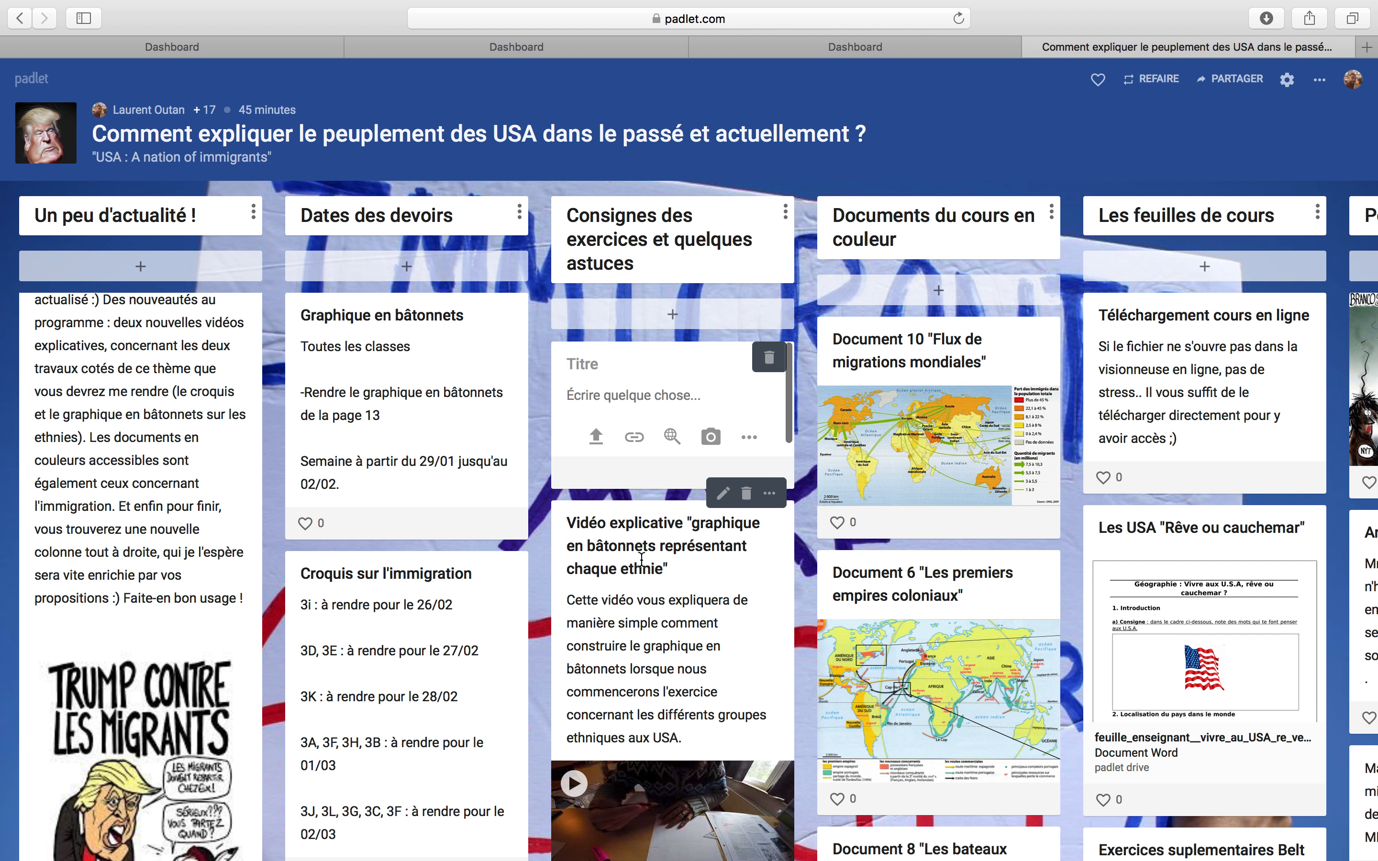
Step: Look through the documents posted in the "Documents du cours en couleur" column
{"action": "scroll", "coordinate": [861, 283], "scroll_direction": "right", "scroll_amount": 1}
{"action": "scroll", "coordinate": [861, 283], "scroll_direction": "right", "scroll_amount": 5}
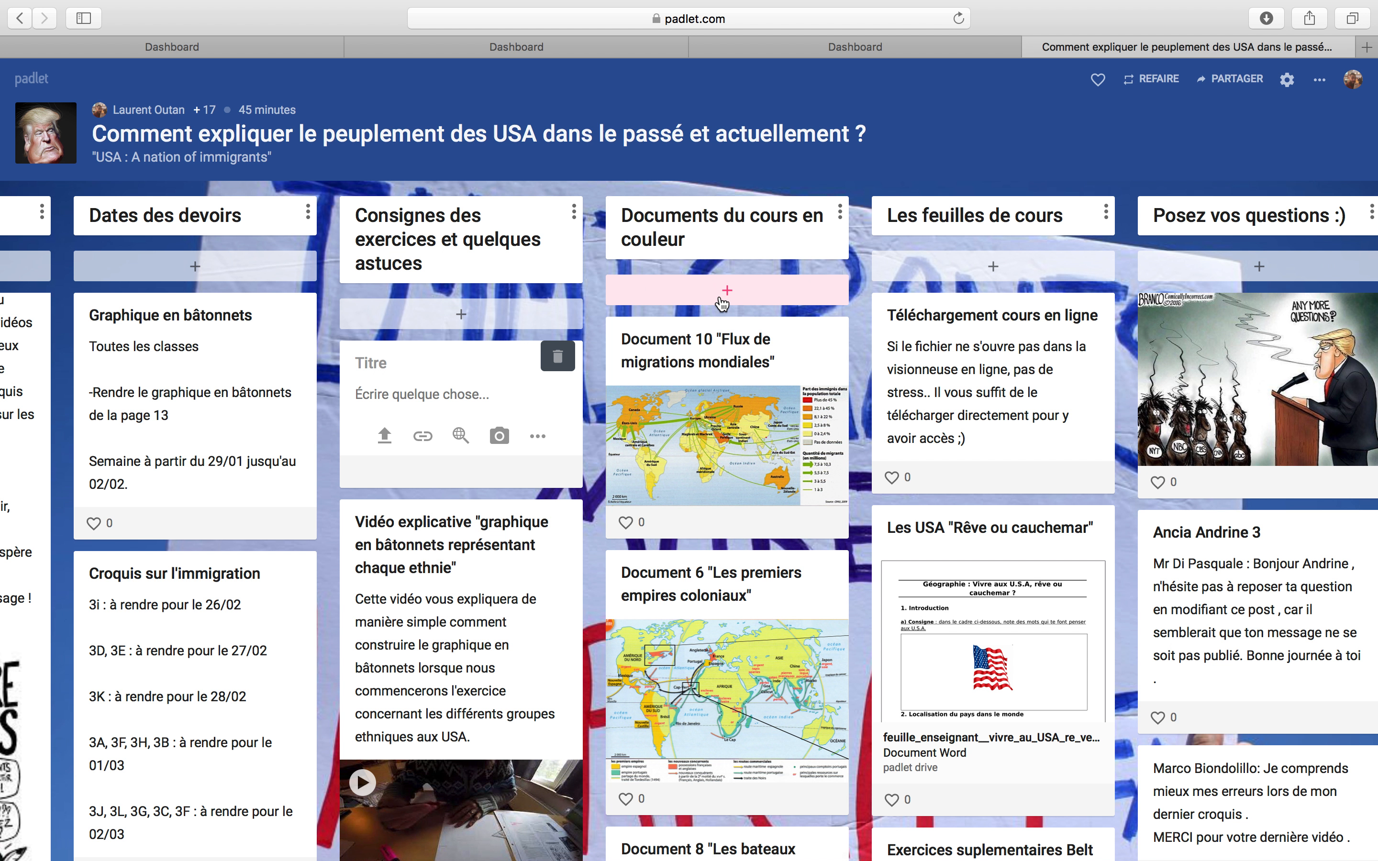
{"action": "scroll", "coordinate": [718, 399], "scroll_direction": "down", "scroll_amount": 10}
{"action": "scroll", "coordinate": [714, 433], "scroll_direction": "down", "scroll_amount": 10}
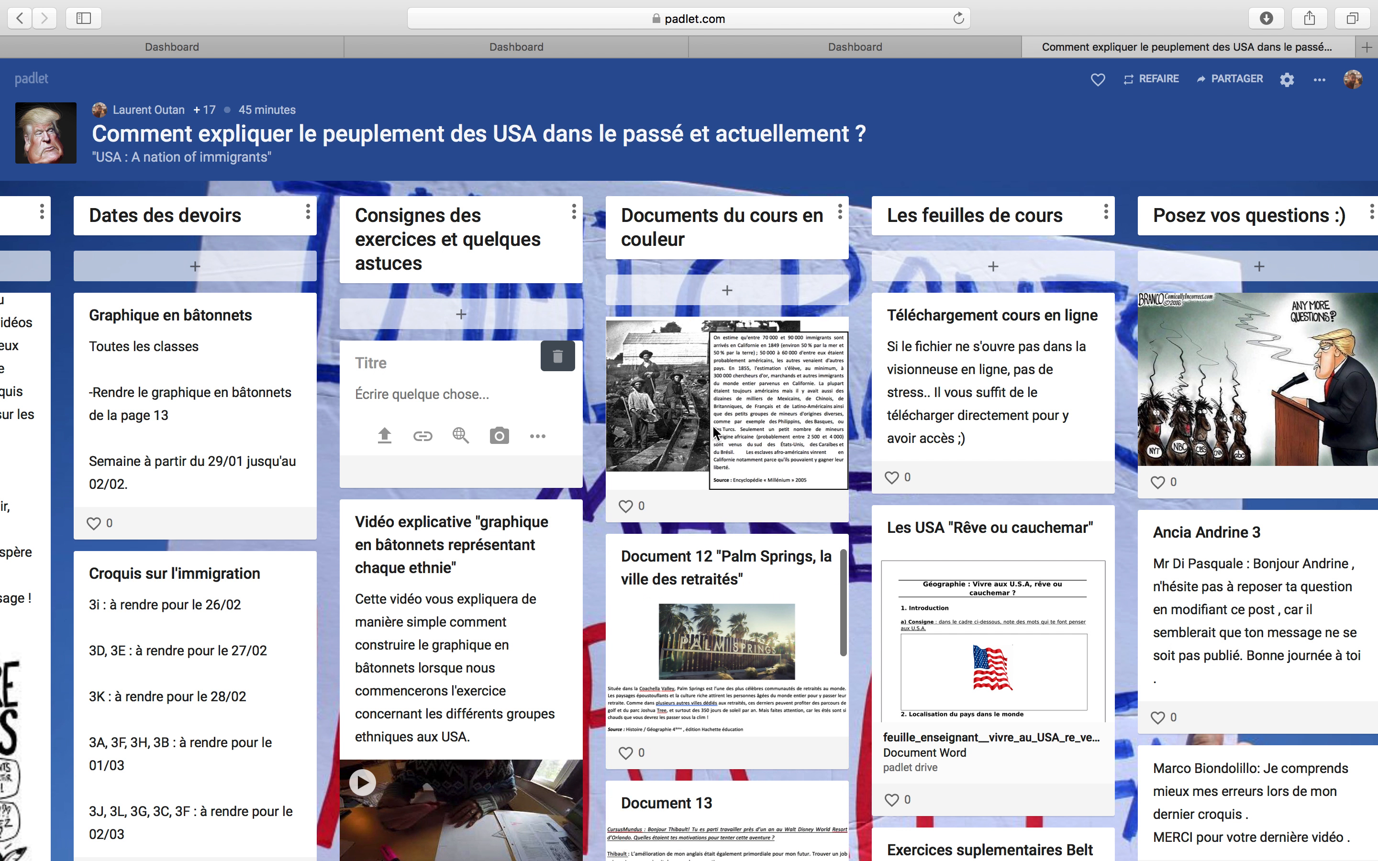
Step: Start a blank post in the "Documents du cours en couleur" column and abandon it without adding content
{"action": "scroll", "coordinate": [716, 434], "scroll_direction": "down", "scroll_amount": 1}
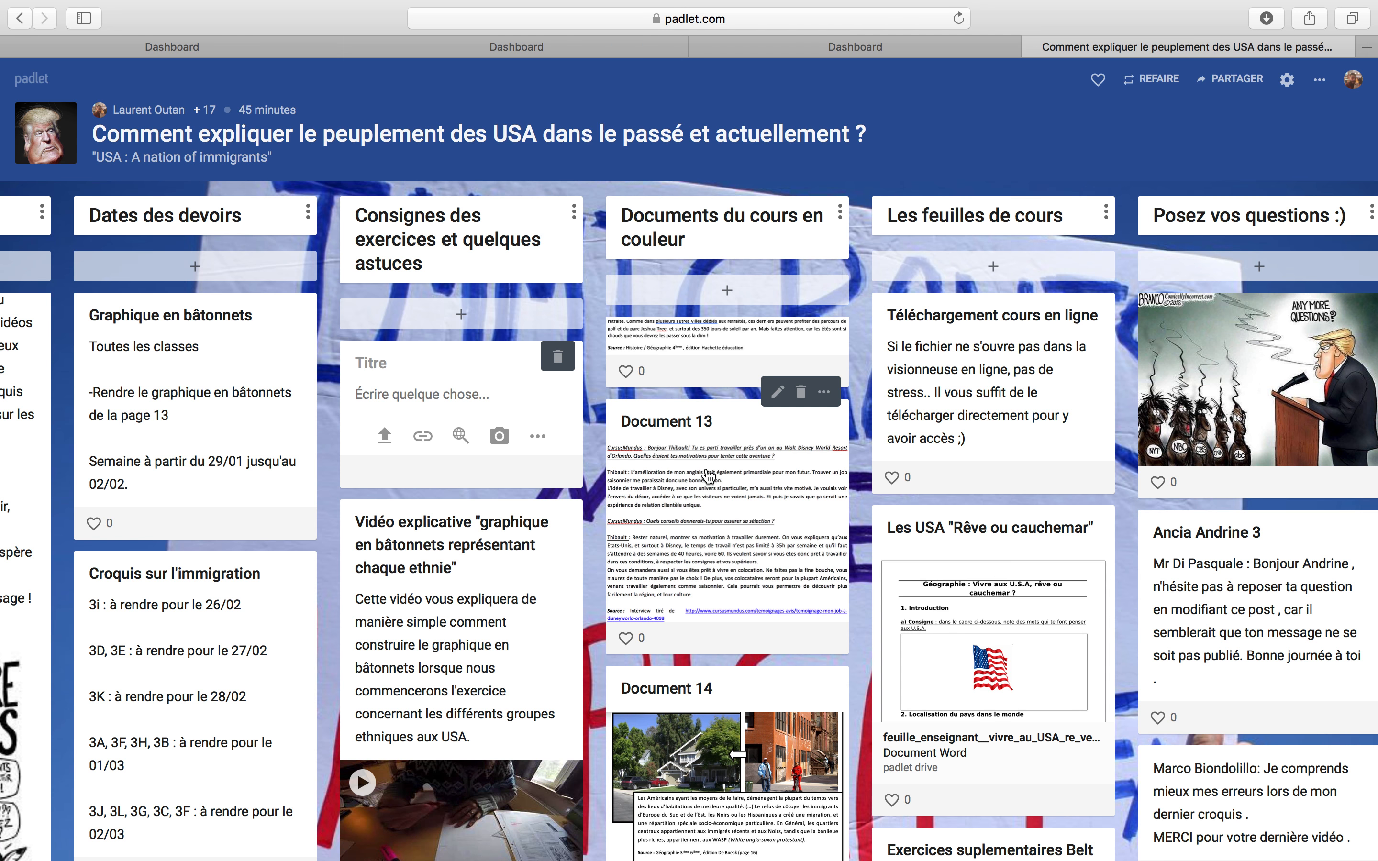
{"action": "scroll", "coordinate": [701, 413], "scroll_direction": "up", "scroll_amount": 15}
{"action": "left_click", "coordinate": [720, 289]}
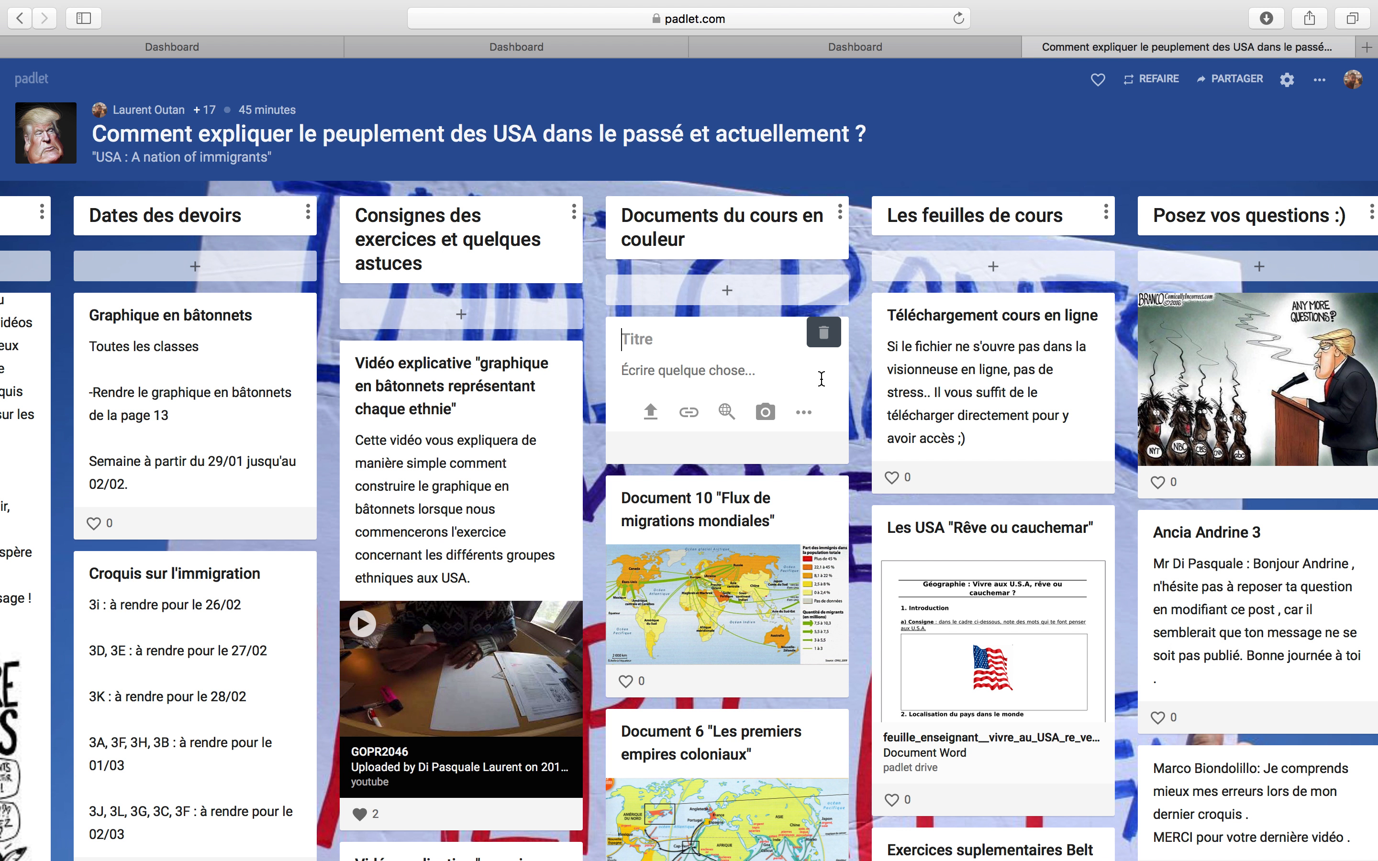
{"action": "left_click", "coordinate": [854, 394]}
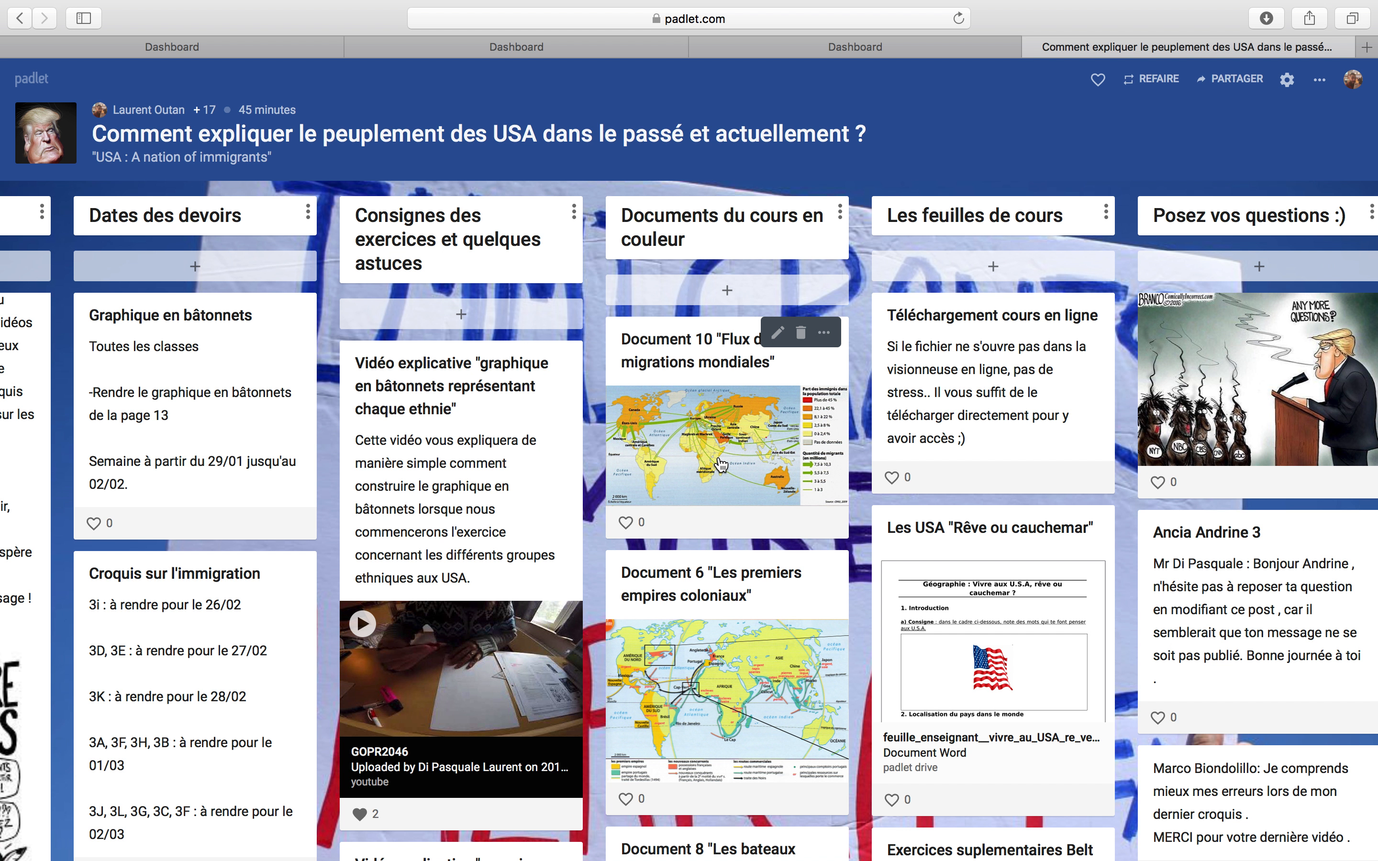
Step: View the Document 10 world migration map enlarged, close it, and look through the other documents in the "Documents du cours en couleur" column
{"action": "left_click", "coordinate": [787, 457]}
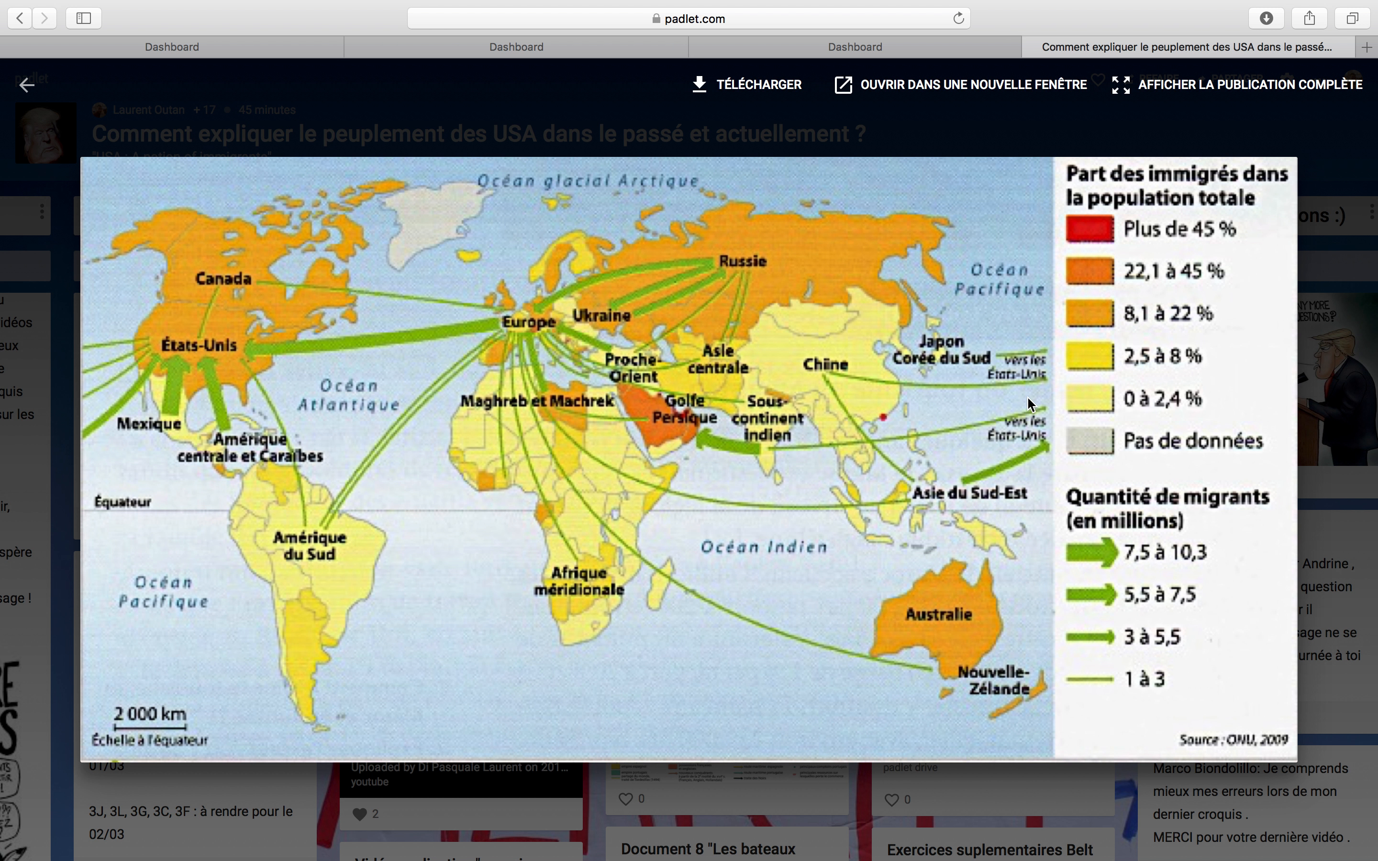
{"action": "left_click", "coordinate": [976, 133]}
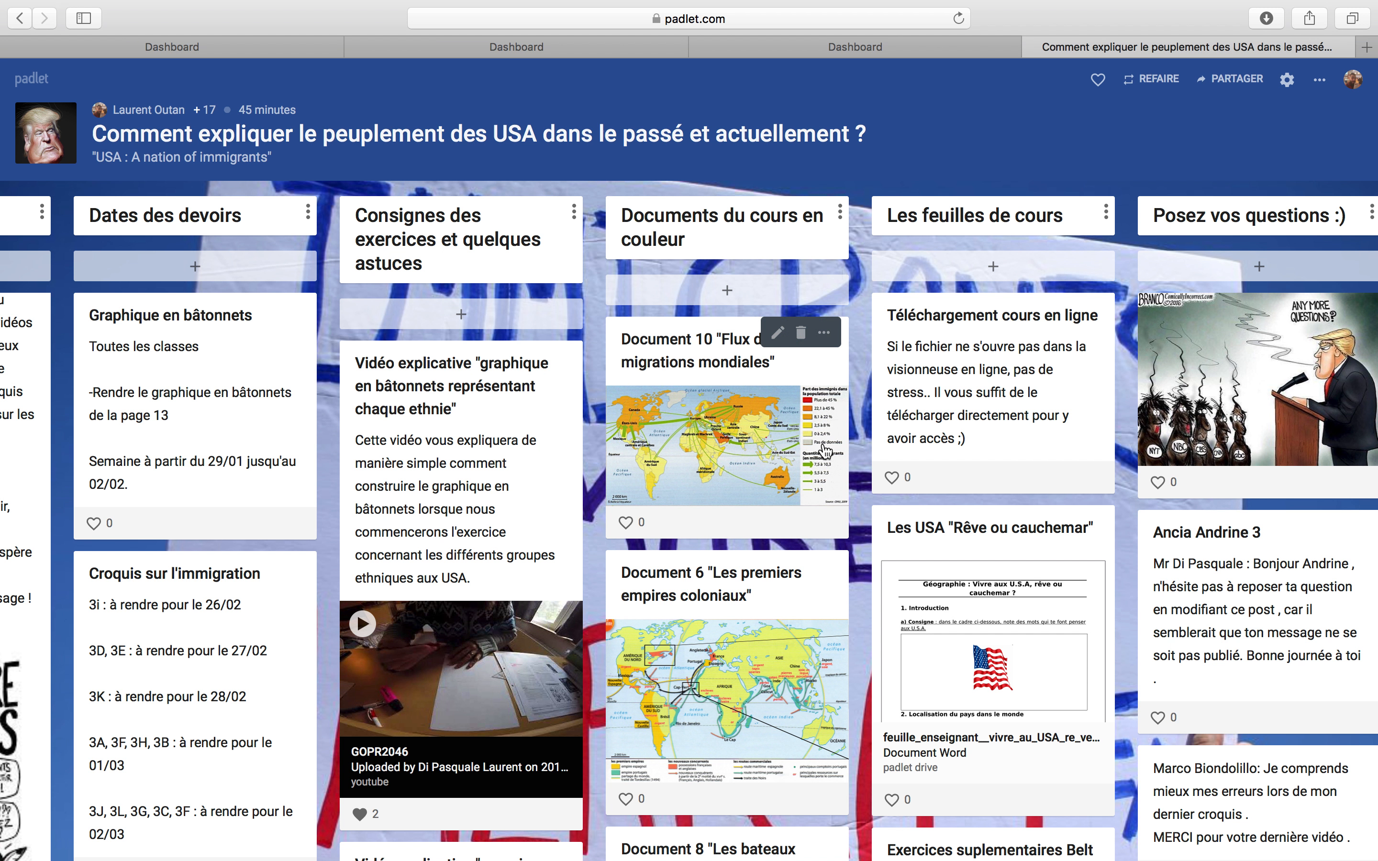
{"action": "scroll", "coordinate": [826, 452], "scroll_direction": "down", "scroll_amount": 5}
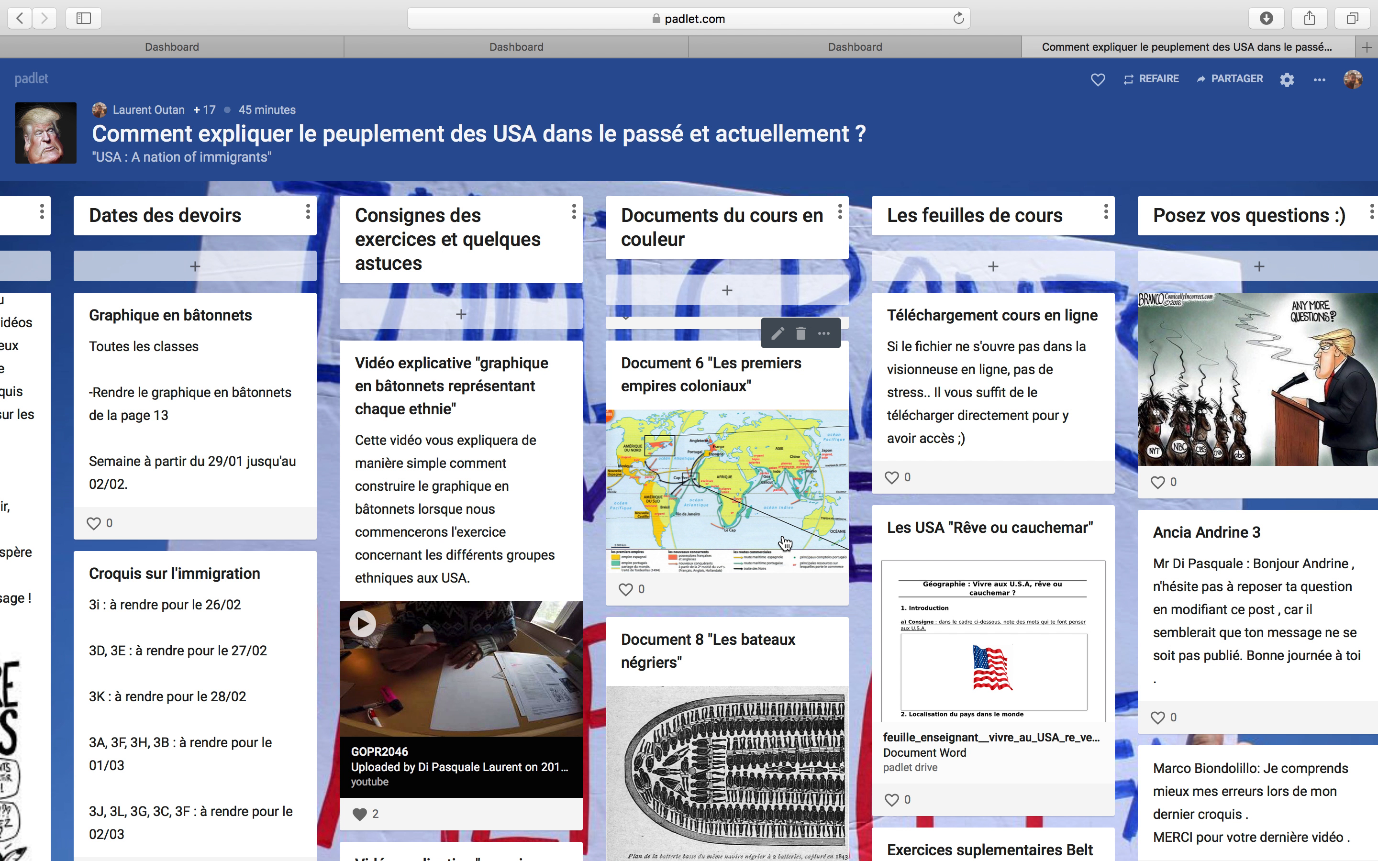
{"action": "scroll", "coordinate": [755, 535], "scroll_direction": "down", "scroll_amount": 10}
{"action": "scroll", "coordinate": [729, 625], "scroll_direction": "down", "scroll_amount": 12}
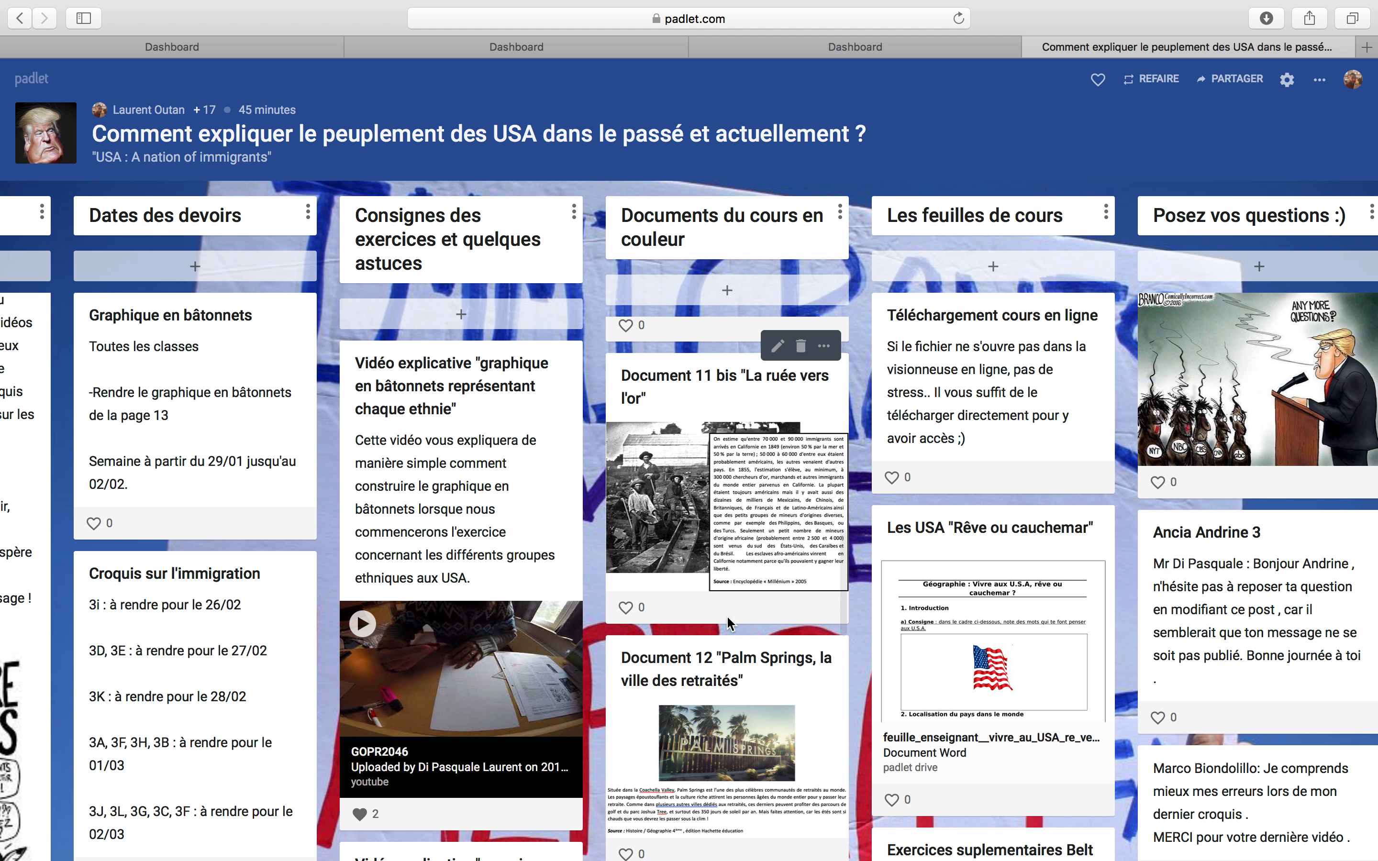
{"action": "scroll", "coordinate": [729, 624], "scroll_direction": "down", "scroll_amount": 12}
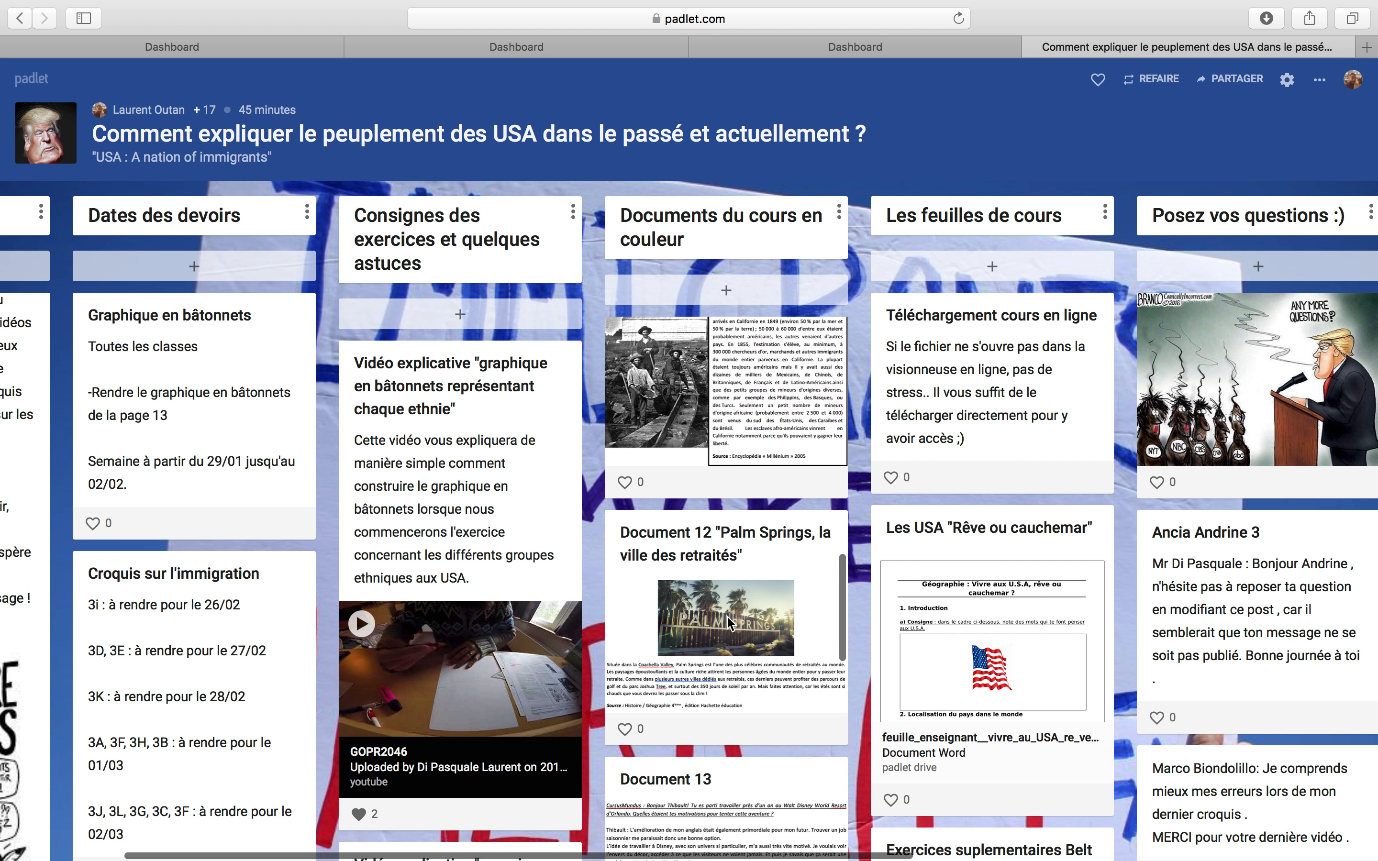
{"action": "scroll", "coordinate": [729, 625], "scroll_direction": "down", "scroll_amount": 6}
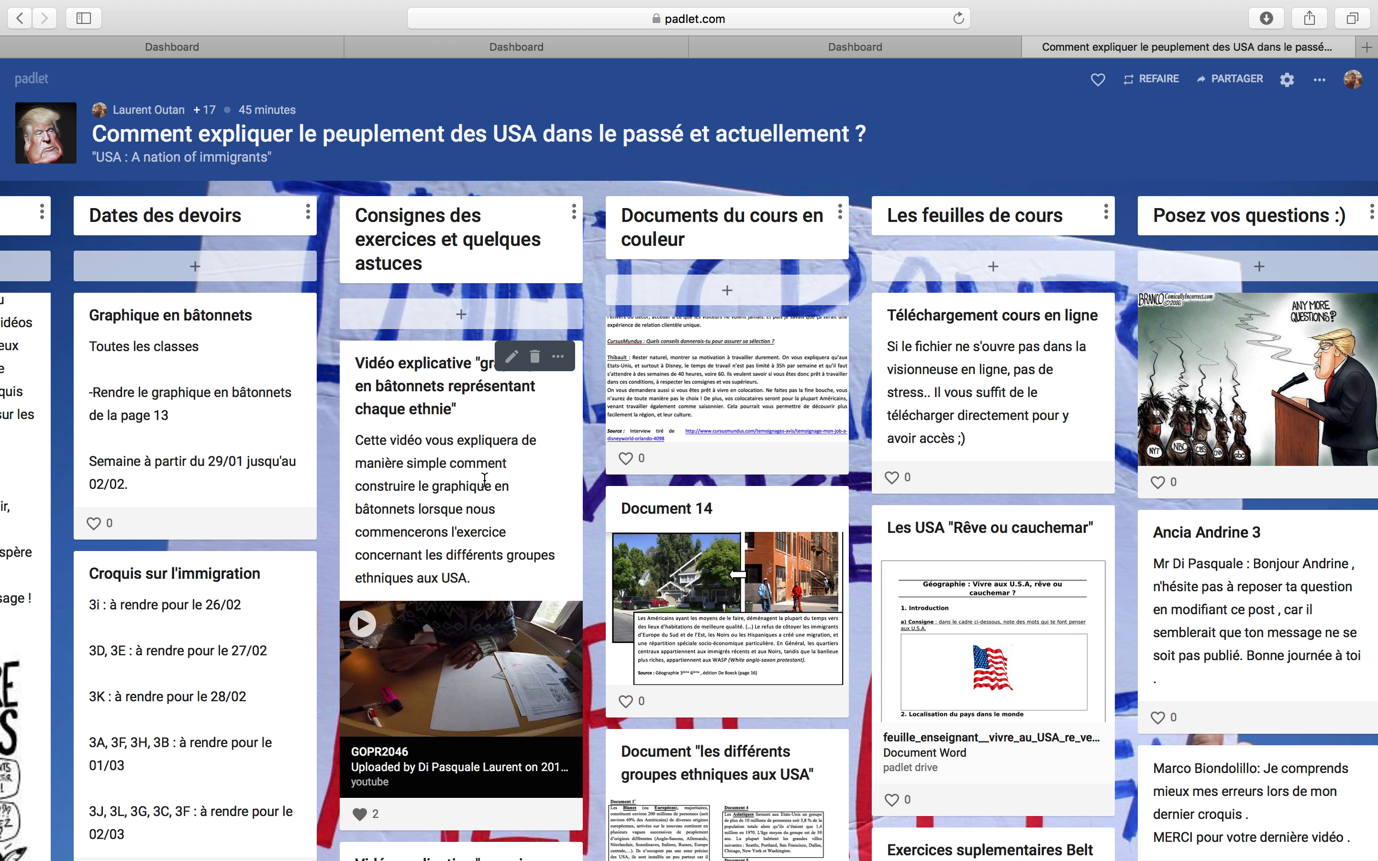
Step: Review the explanatory videos in the "Consignes des exercices et quelques astuces" column and return to the first colour document
{"action": "scroll", "coordinate": [419, 618], "scroll_direction": "down", "scroll_amount": 6}
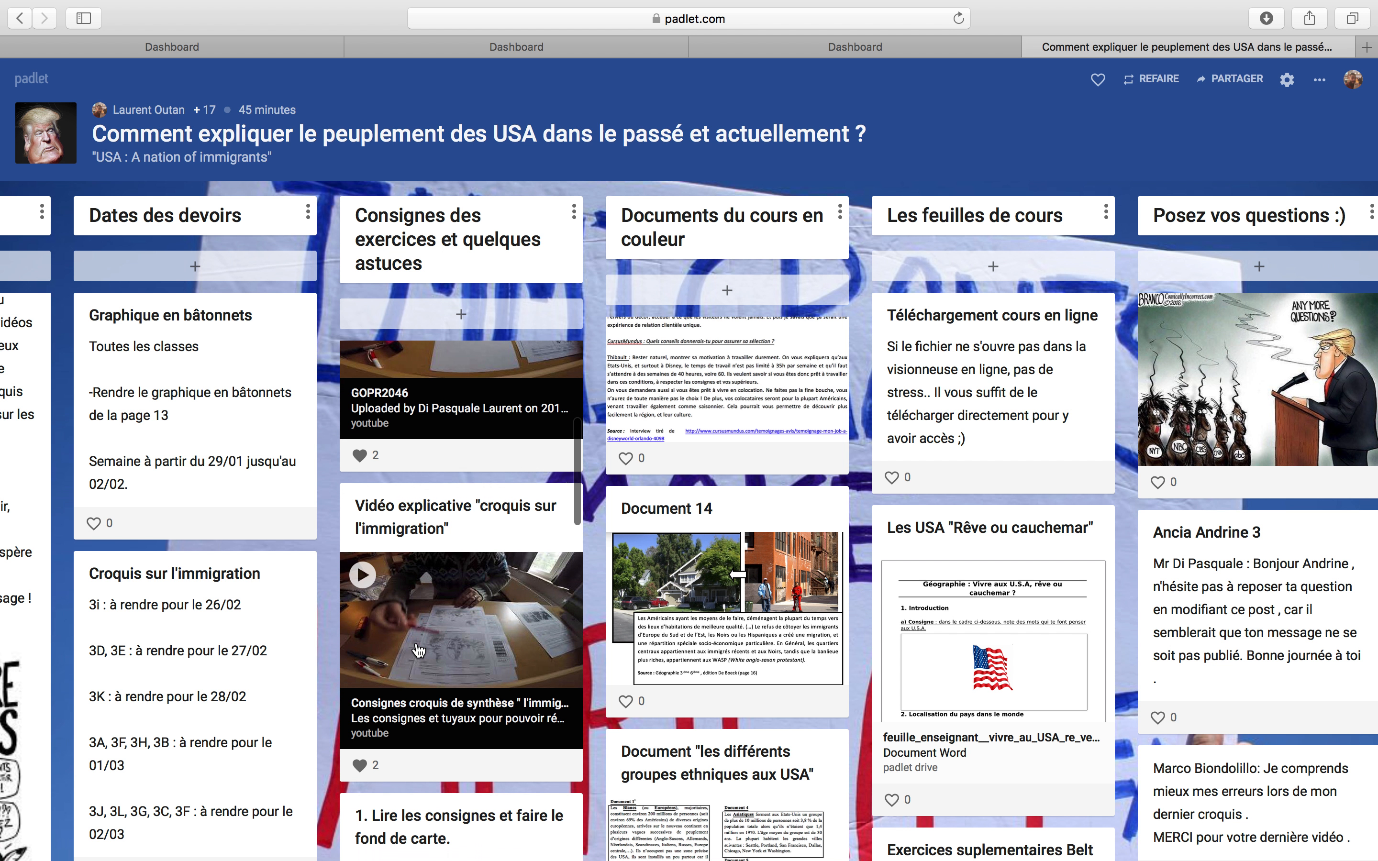
{"action": "scroll", "coordinate": [419, 650], "scroll_direction": "up", "scroll_amount": 7}
{"action": "scroll", "coordinate": [419, 649], "scroll_direction": "down", "scroll_amount": 1}
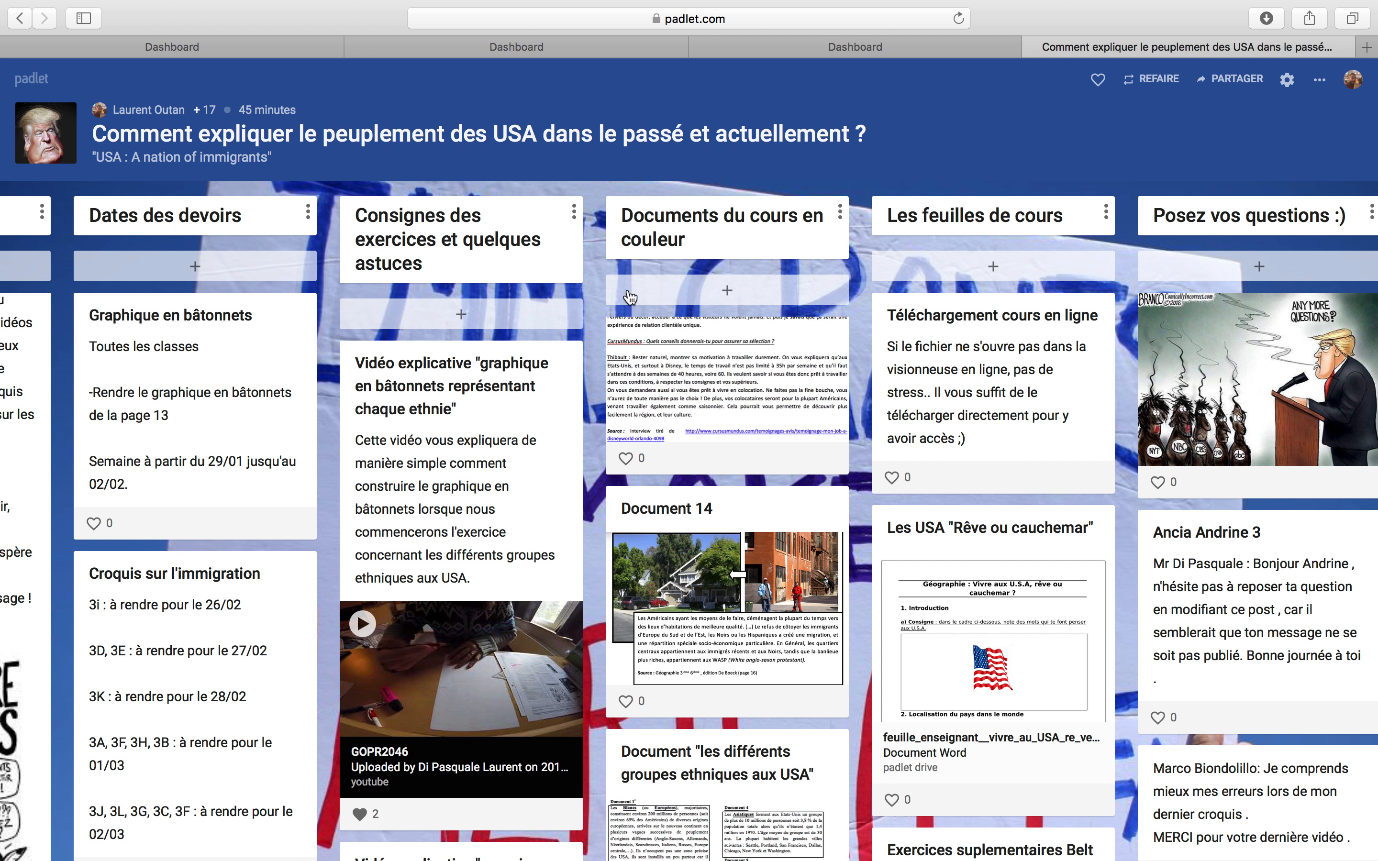
{"action": "scroll", "coordinate": [728, 481], "scroll_direction": "up", "scroll_amount": 8}
{"action": "scroll", "coordinate": [729, 480], "scroll_direction": "up", "scroll_amount": 10}
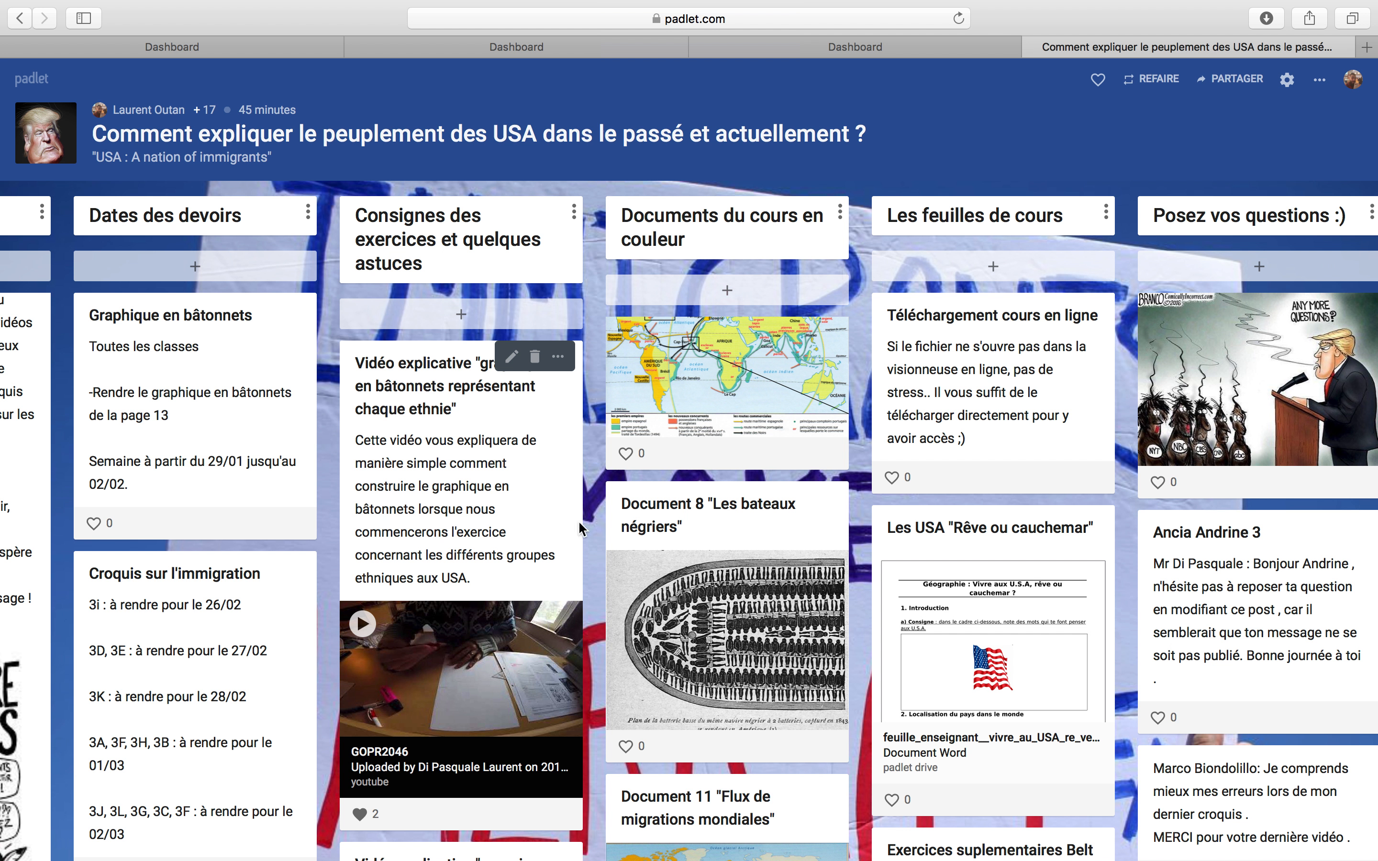
{"action": "scroll", "coordinate": [779, 475], "scroll_direction": "up", "scroll_amount": 5}
{"action": "scroll", "coordinate": [779, 475], "scroll_direction": "up", "scroll_amount": 2}
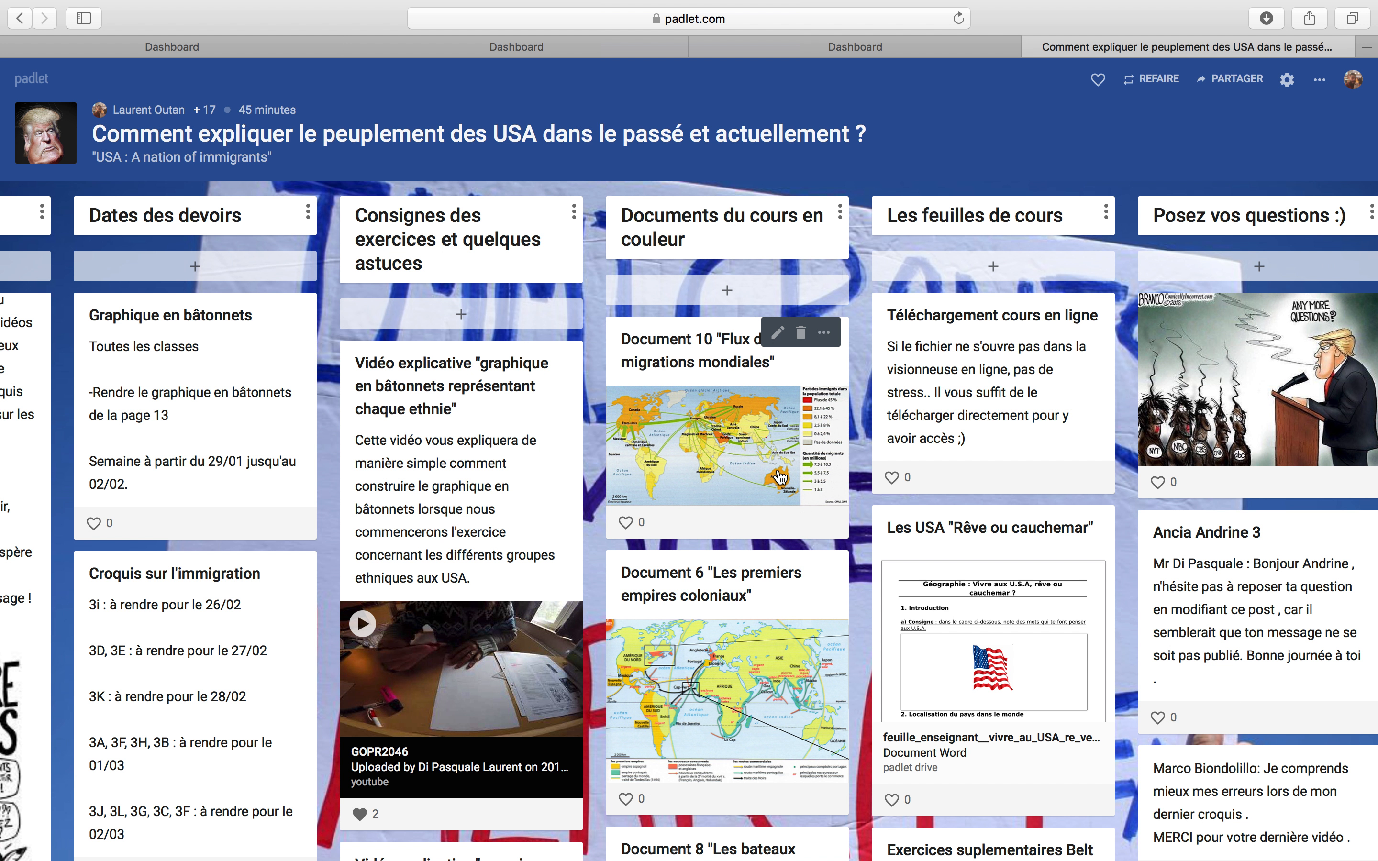
Step: Examine the Word and PDF course sheets posted in the "Les feuilles de cours" column
{"action": "scroll", "coordinate": [826, 553], "scroll_direction": "right", "scroll_amount": 6}
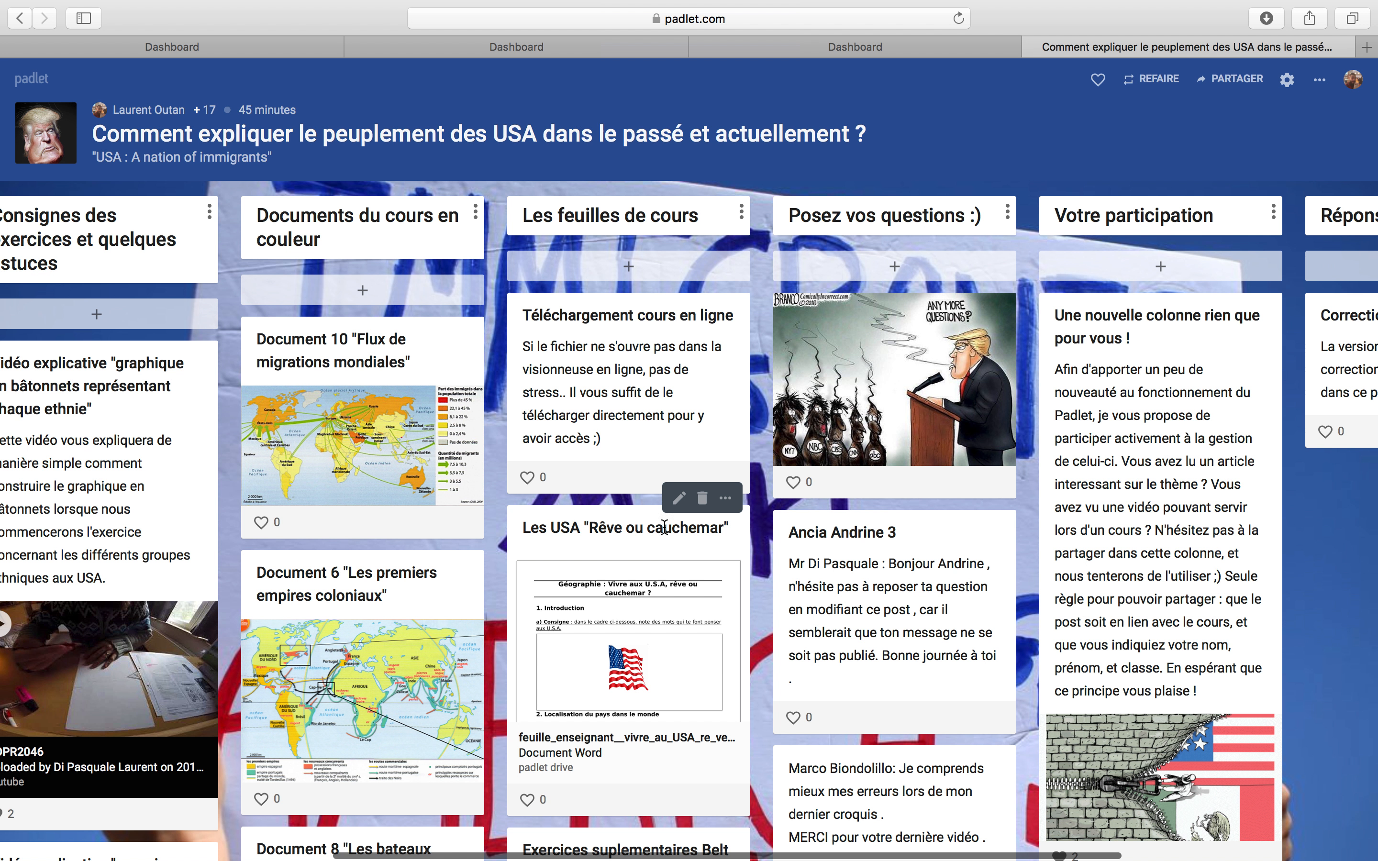
{"action": "scroll", "coordinate": [679, 589], "scroll_direction": "down", "scroll_amount": 3}
{"action": "scroll", "coordinate": [680, 588], "scroll_direction": "down", "scroll_amount": 10}
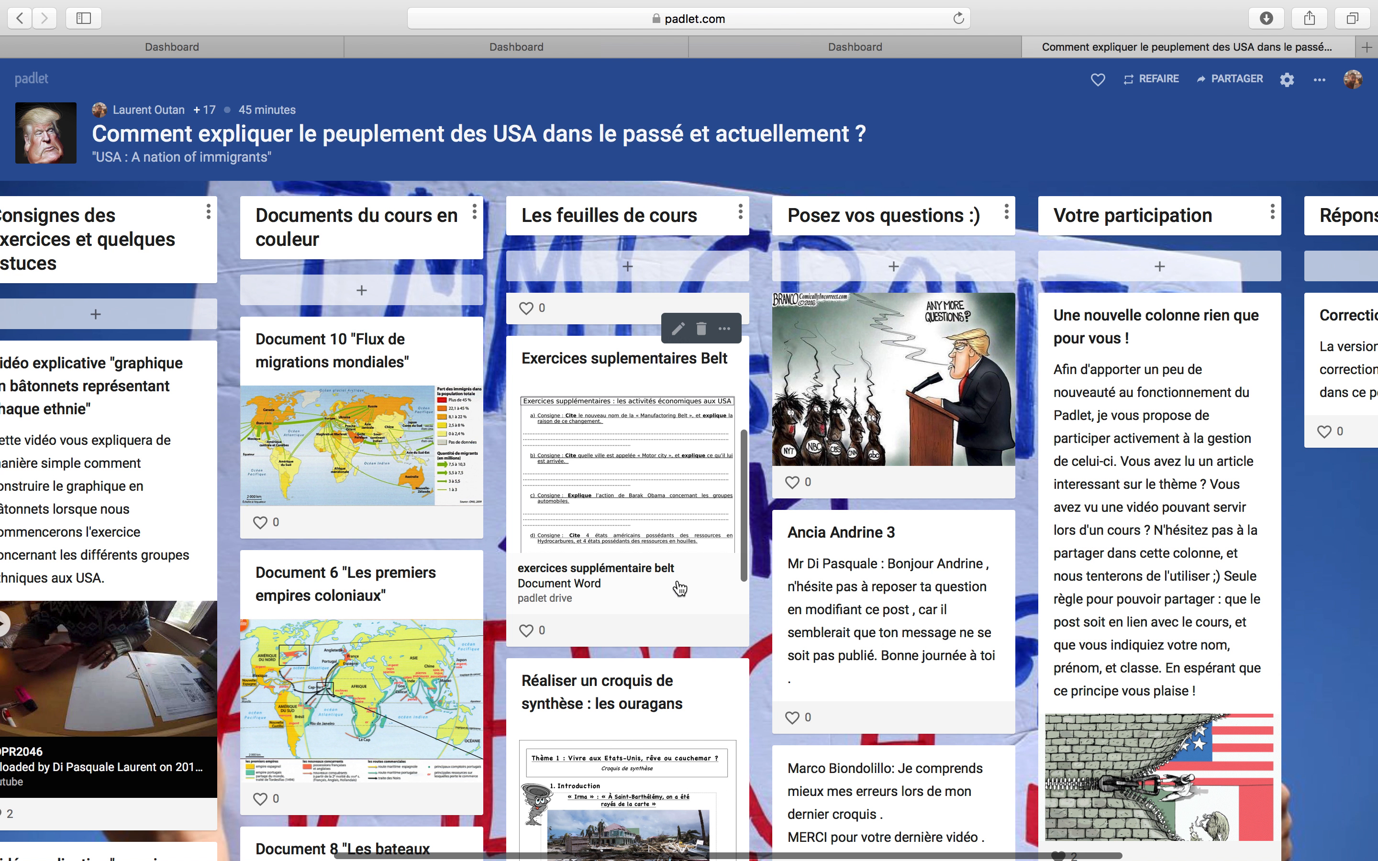
{"action": "scroll", "coordinate": [679, 588], "scroll_direction": "up", "scroll_amount": 8}
{"action": "scroll", "coordinate": [679, 589], "scroll_direction": "up", "scroll_amount": 5}
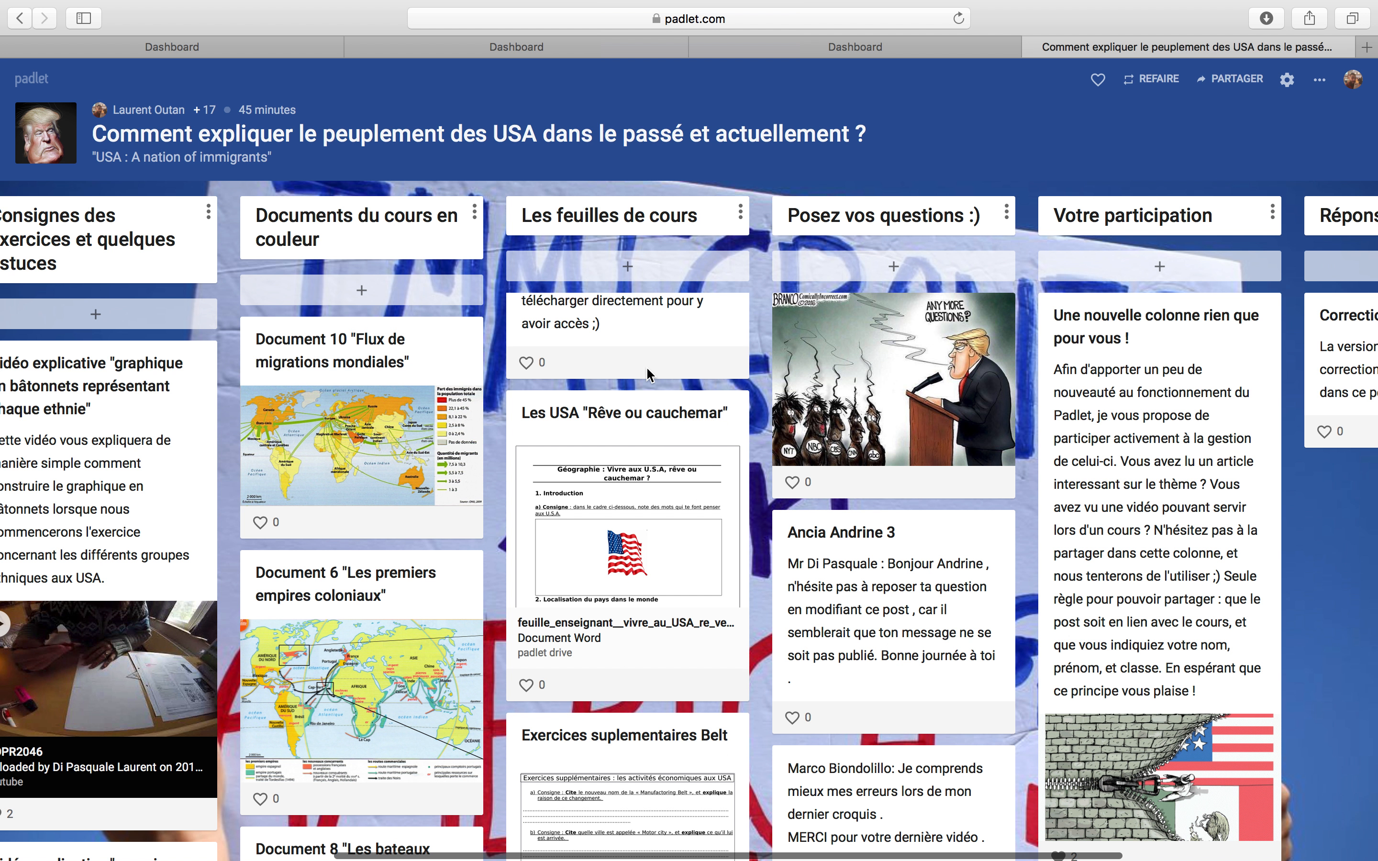
{"action": "scroll", "coordinate": [648, 371], "scroll_direction": "up", "scroll_amount": 3}
{"action": "scroll", "coordinate": [648, 371], "scroll_direction": "down", "scroll_amount": 8}
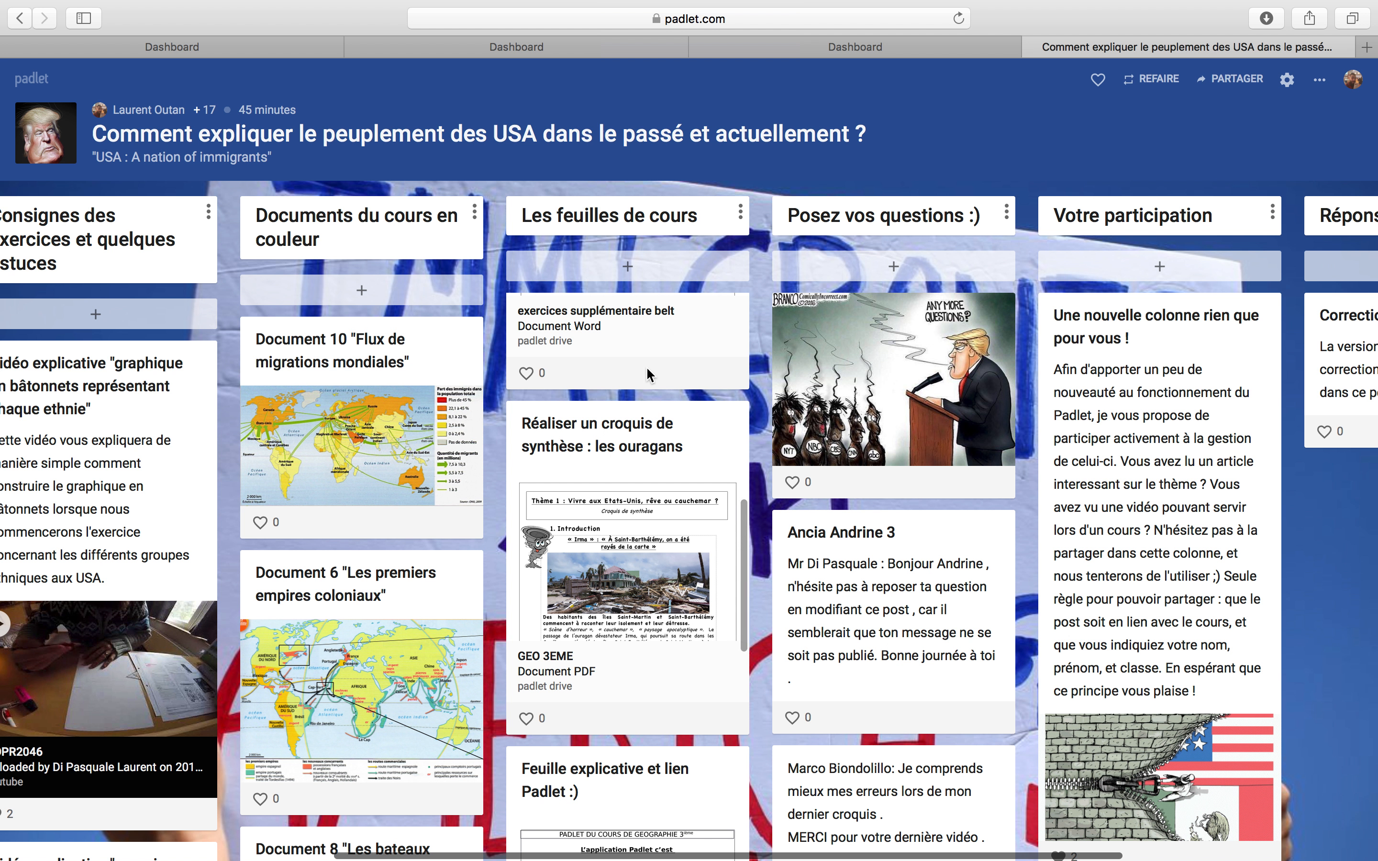
{"action": "scroll", "coordinate": [646, 484], "scroll_direction": "up", "scroll_amount": 10}
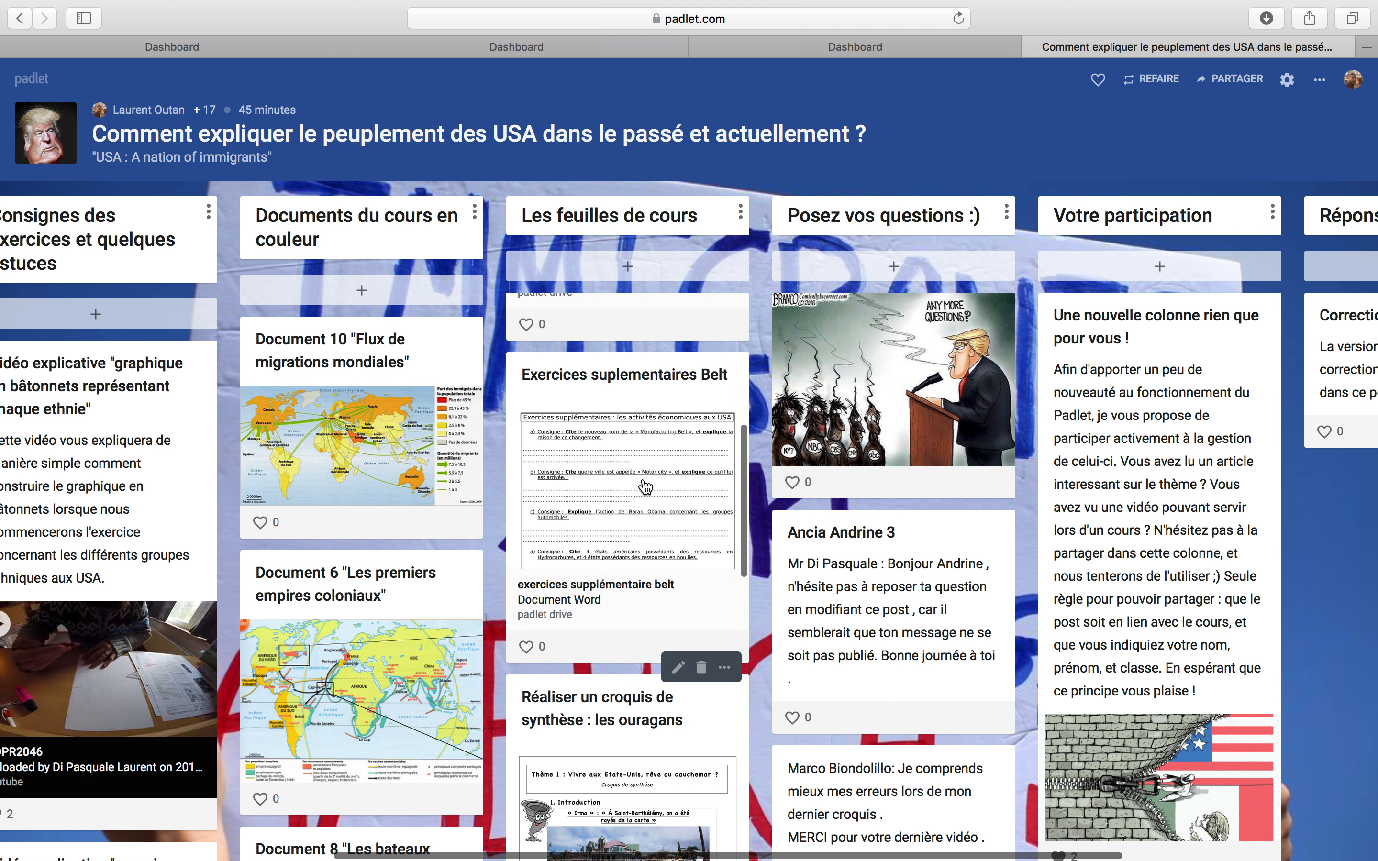
{"action": "scroll", "coordinate": [645, 486], "scroll_direction": "up", "scroll_amount": 4}
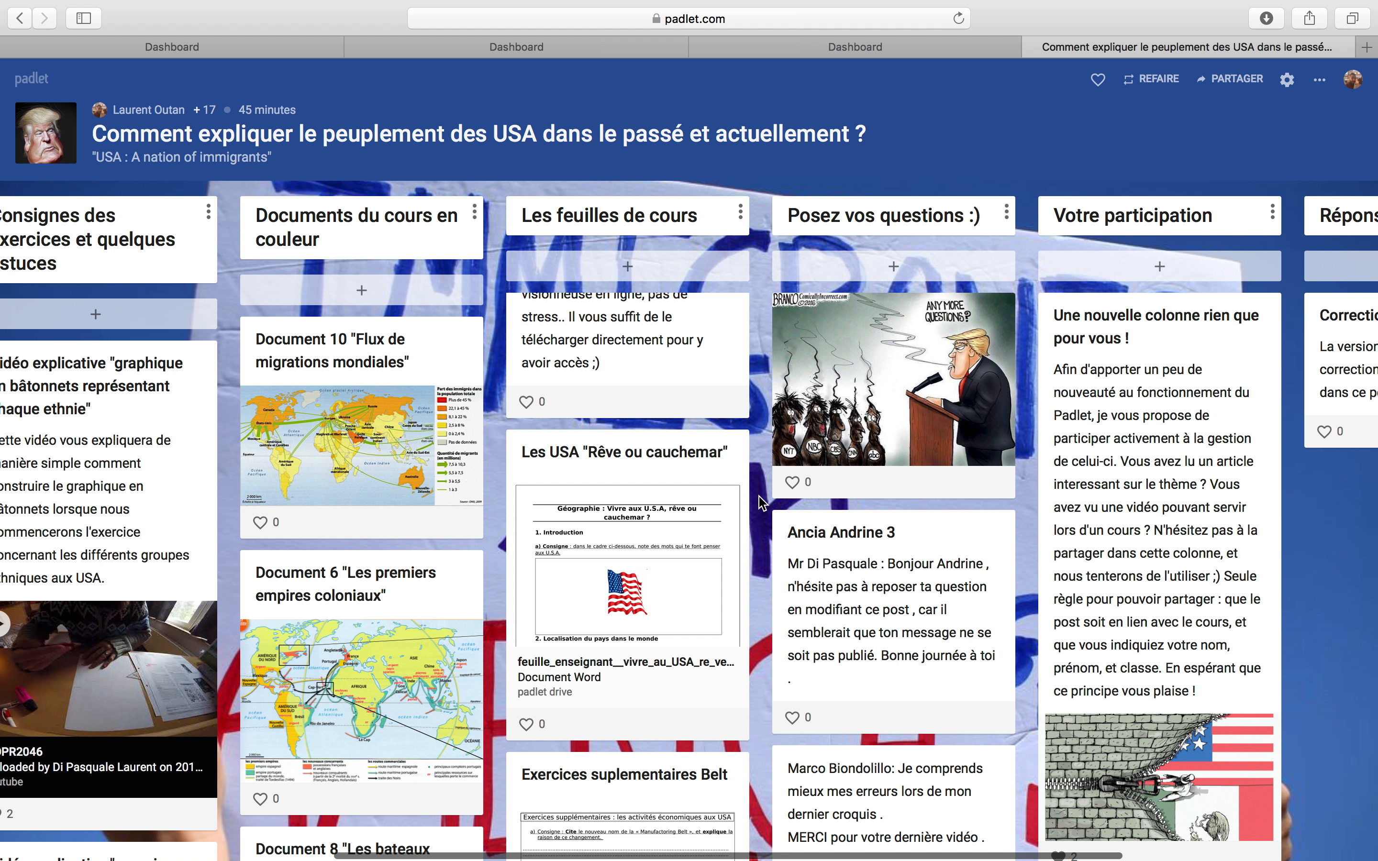
{"action": "scroll", "coordinate": [593, 638], "scroll_direction": "down", "scroll_amount": 5}
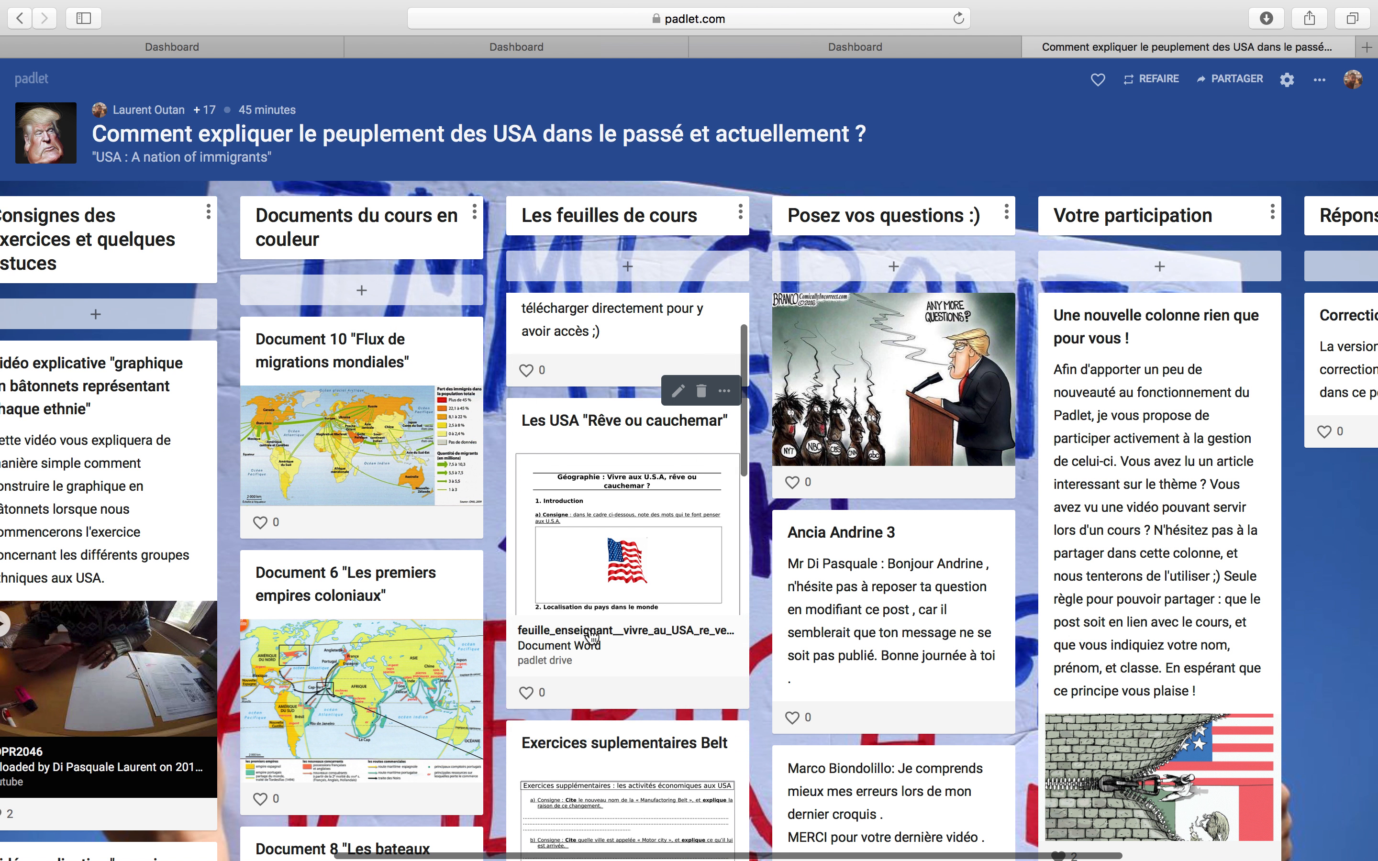
{"action": "scroll", "coordinate": [592, 637], "scroll_direction": "up", "scroll_amount": 8}
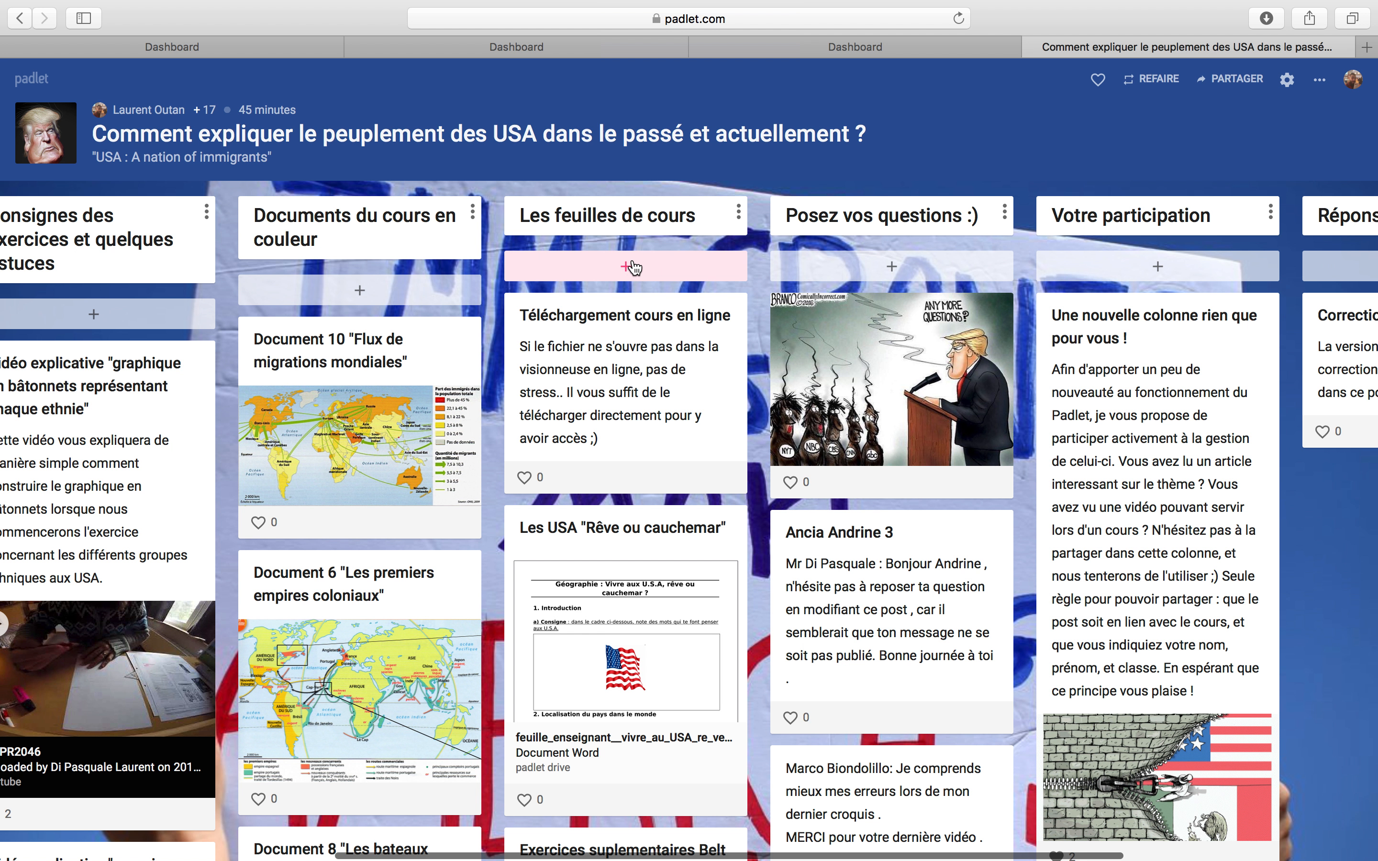
Step: Preview the Word document in the "Les USA 'Rêve ou cauchemar'" post, skim its sections, and close the preview
{"action": "left_click", "coordinate": [631, 675]}
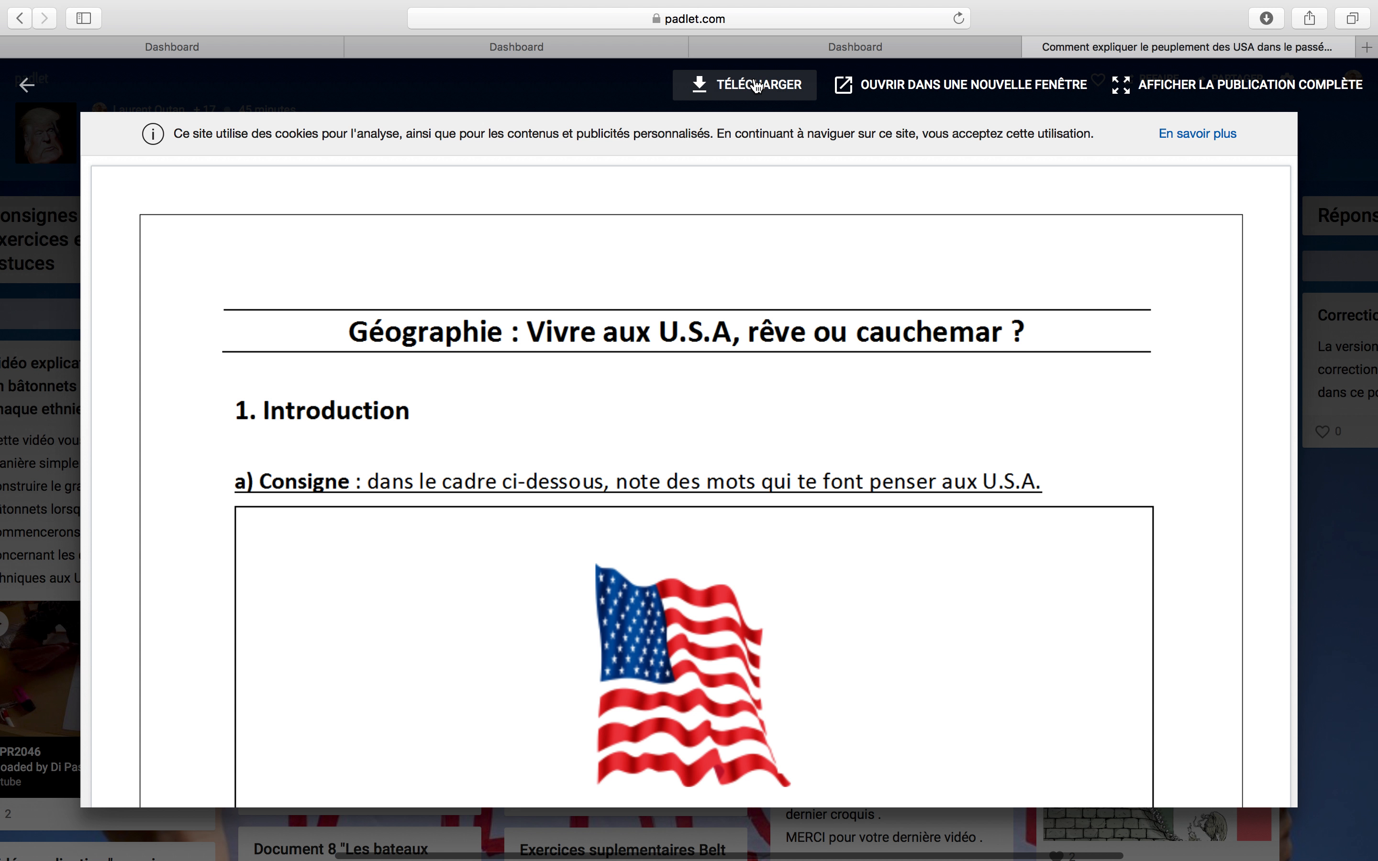
{"action": "scroll", "coordinate": [656, 492], "scroll_direction": "down", "scroll_amount": 20}
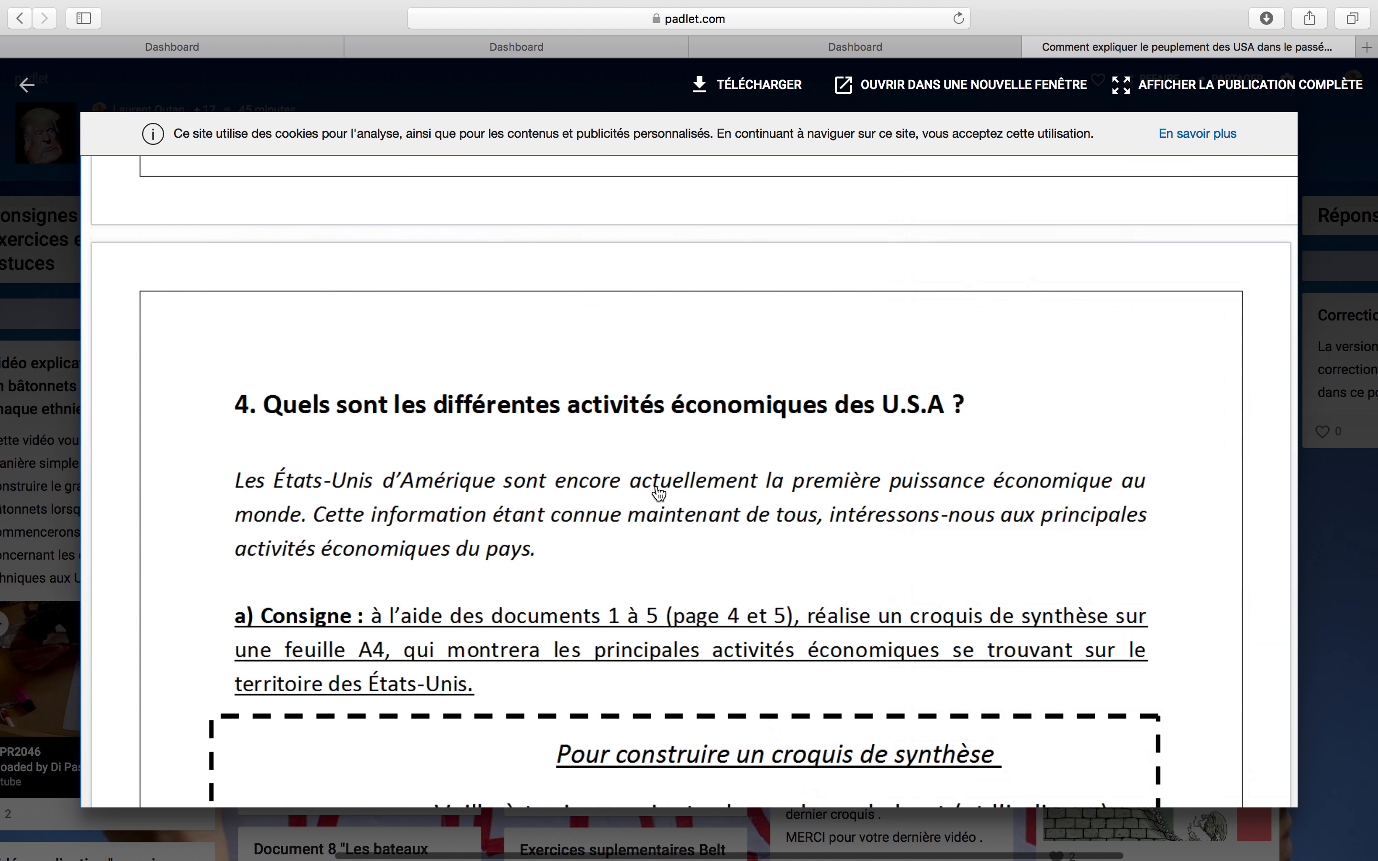
{"action": "scroll", "coordinate": [659, 492], "scroll_direction": "down", "scroll_amount": 20}
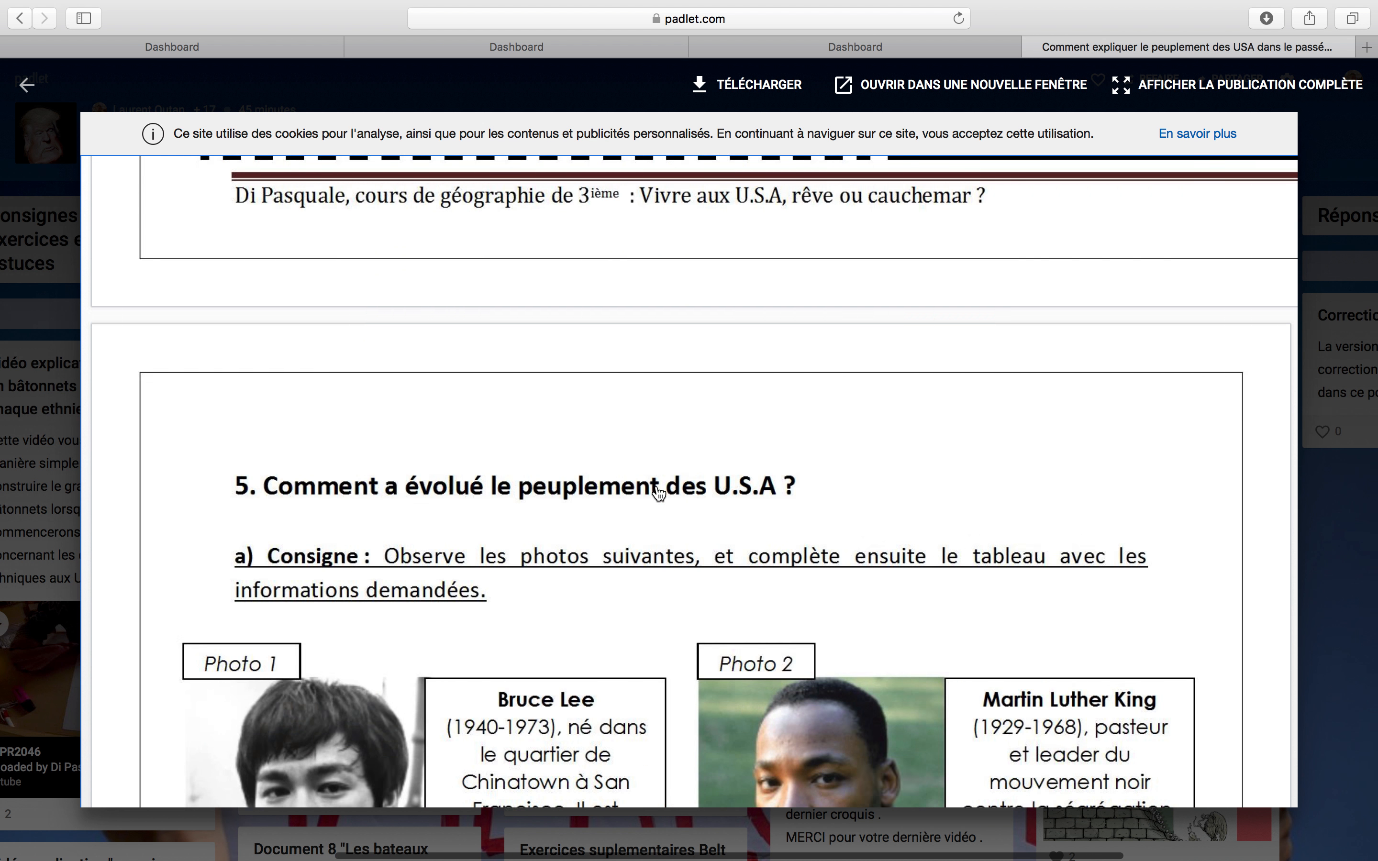
{"action": "scroll", "coordinate": [659, 493], "scroll_direction": "up", "scroll_amount": 12}
{"action": "scroll", "coordinate": [659, 493], "scroll_direction": "up", "scroll_amount": 20}
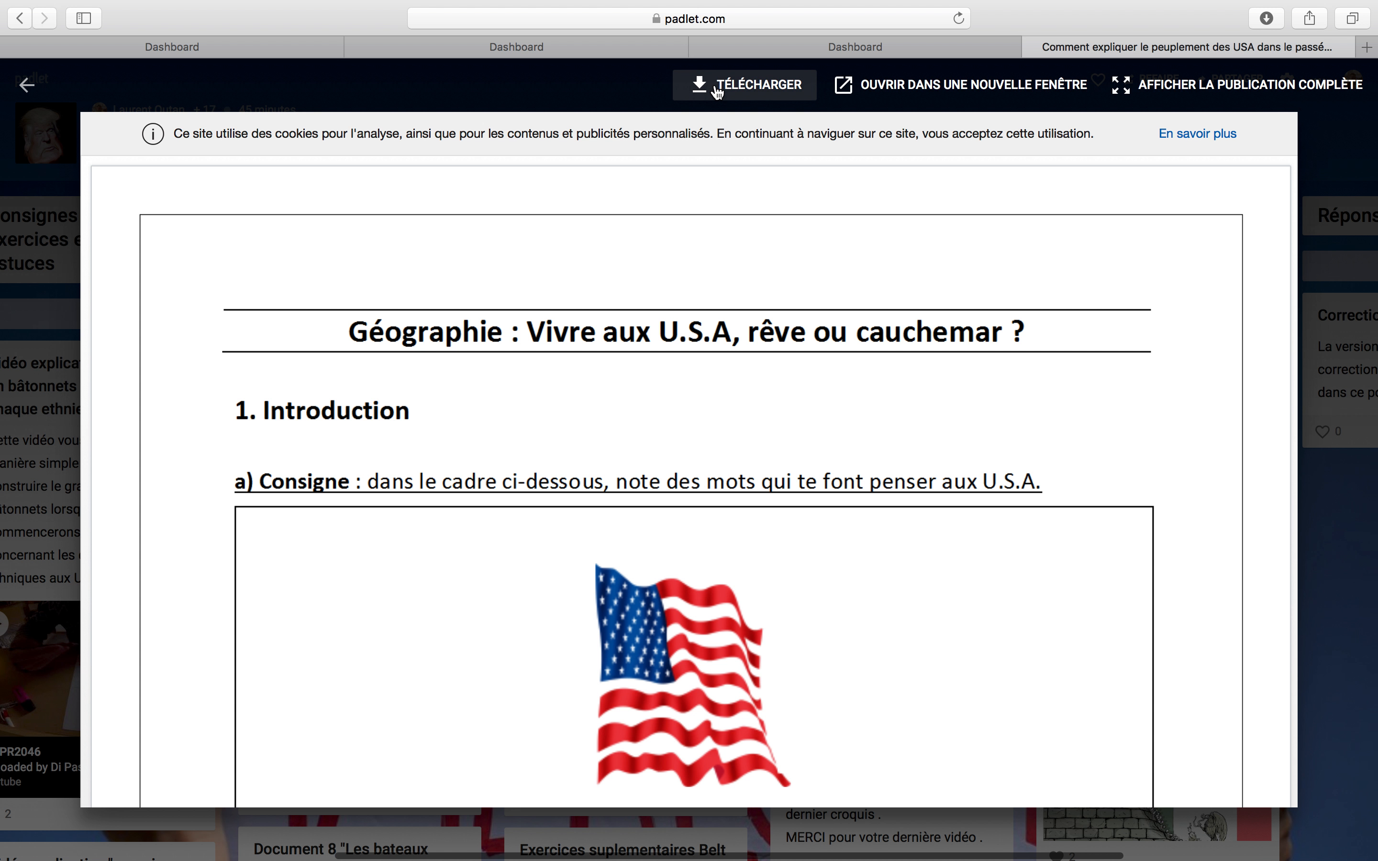
{"action": "left_click", "coordinate": [610, 92]}
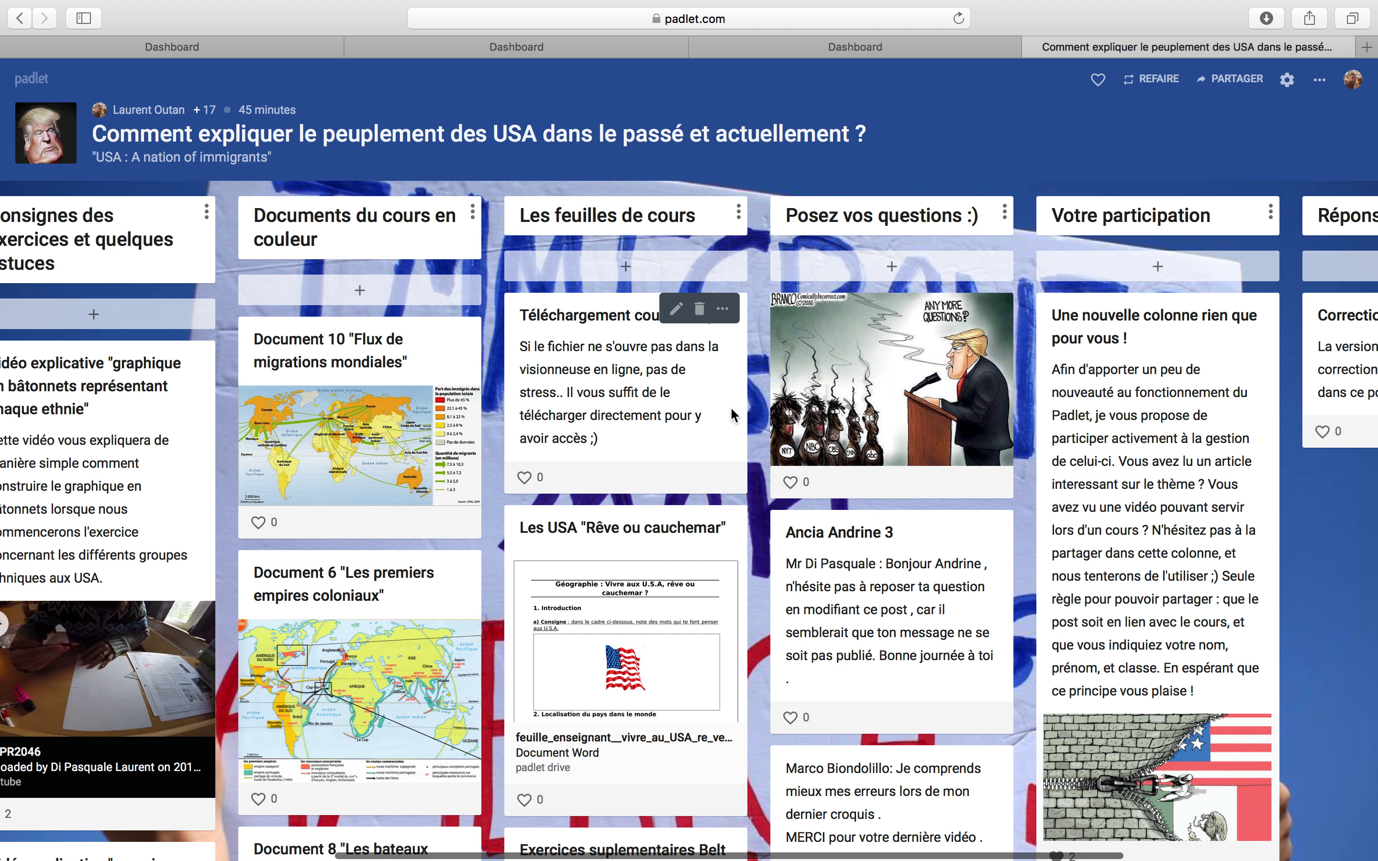
Step: Look over the student questions and teacher replies in the "Posez vos questions :)" column
{"action": "scroll", "coordinate": [731, 409], "scroll_direction": "right", "scroll_amount": 10}
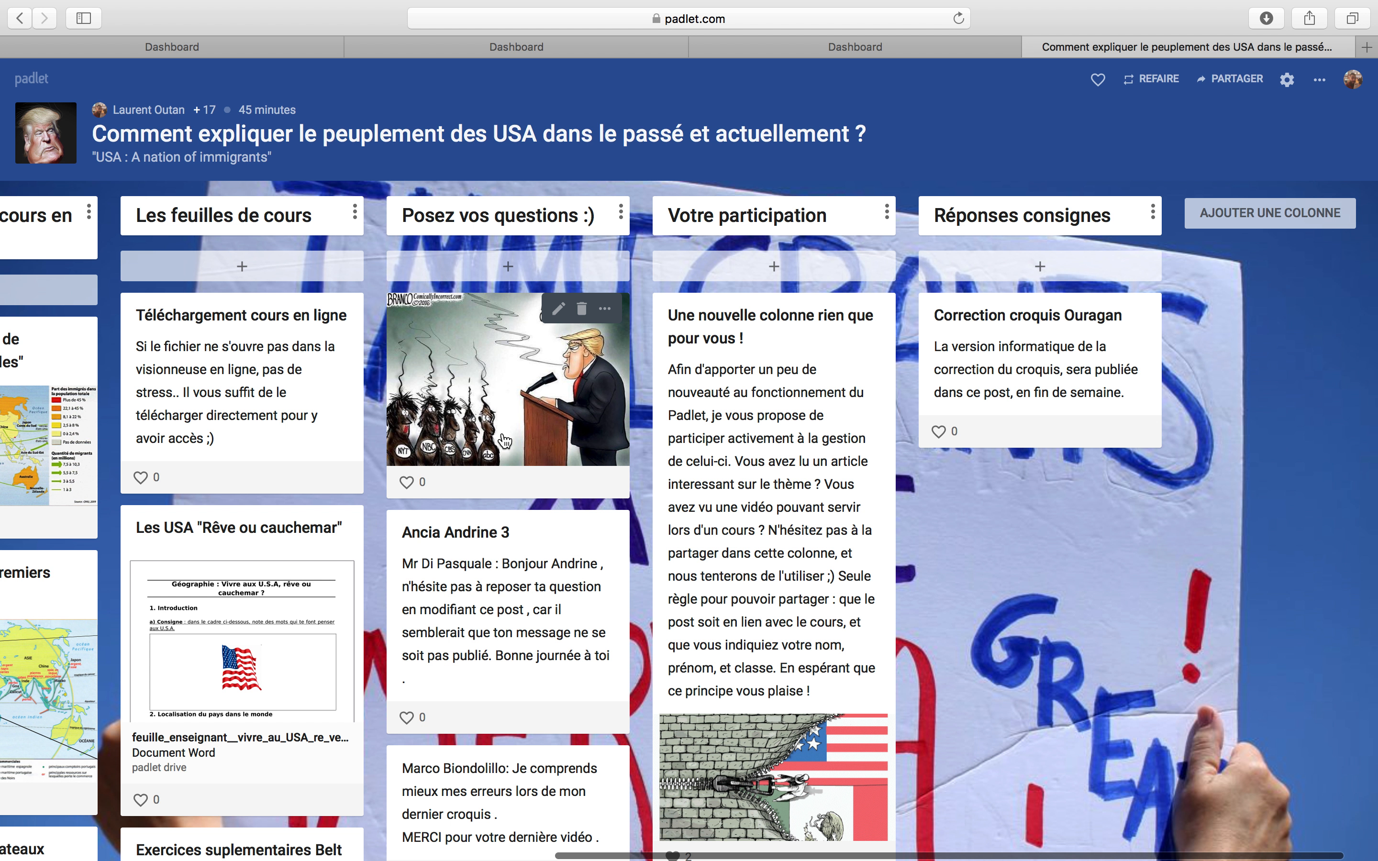
{"action": "scroll", "coordinate": [505, 441], "scroll_direction": "down", "scroll_amount": 15}
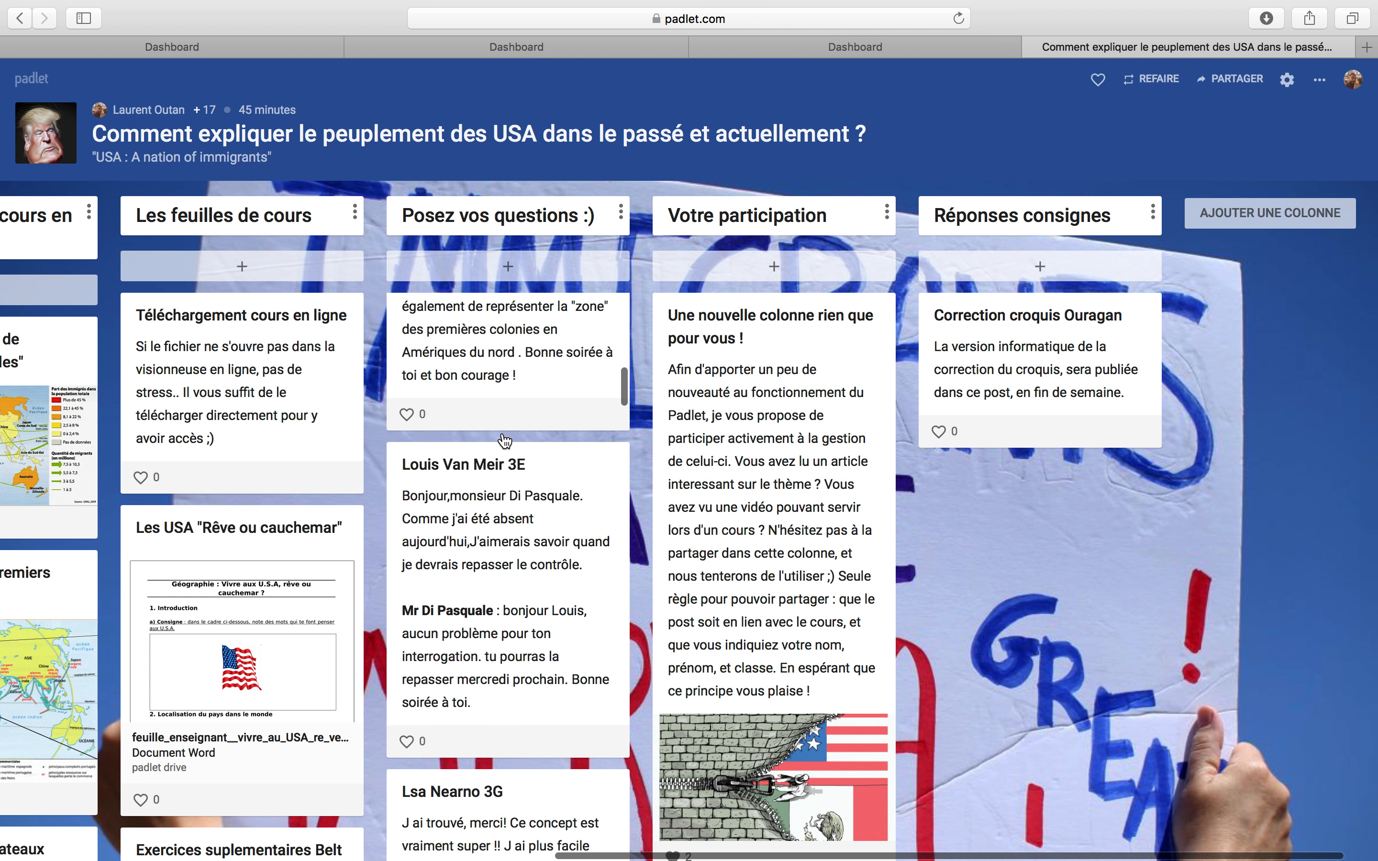
{"action": "scroll", "coordinate": [501, 430], "scroll_direction": "up", "scroll_amount": 10}
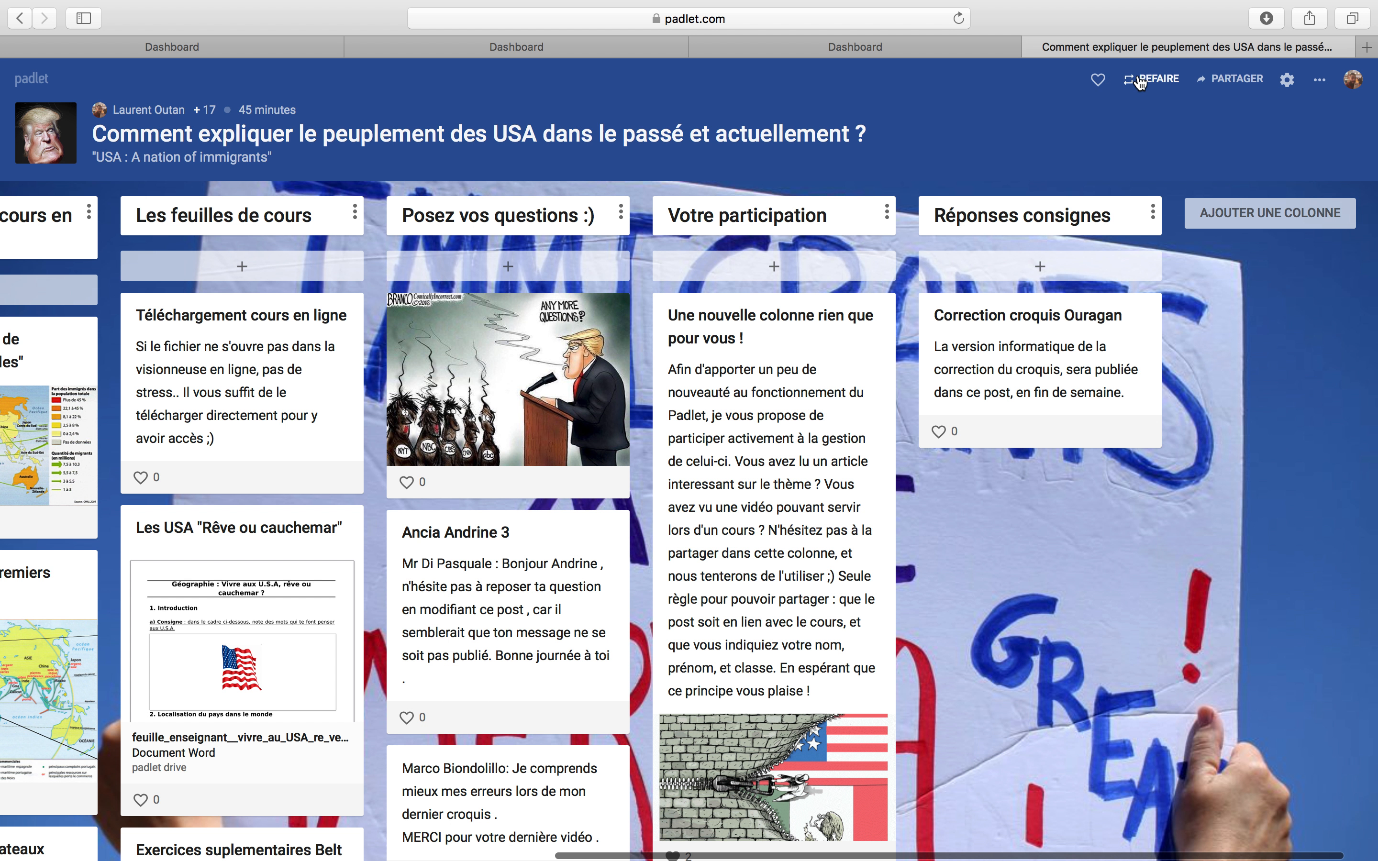
Step: Check the padlet's share and export options and its privacy, access and moderation settings without changing them
{"action": "left_click", "coordinate": [1288, 81]}
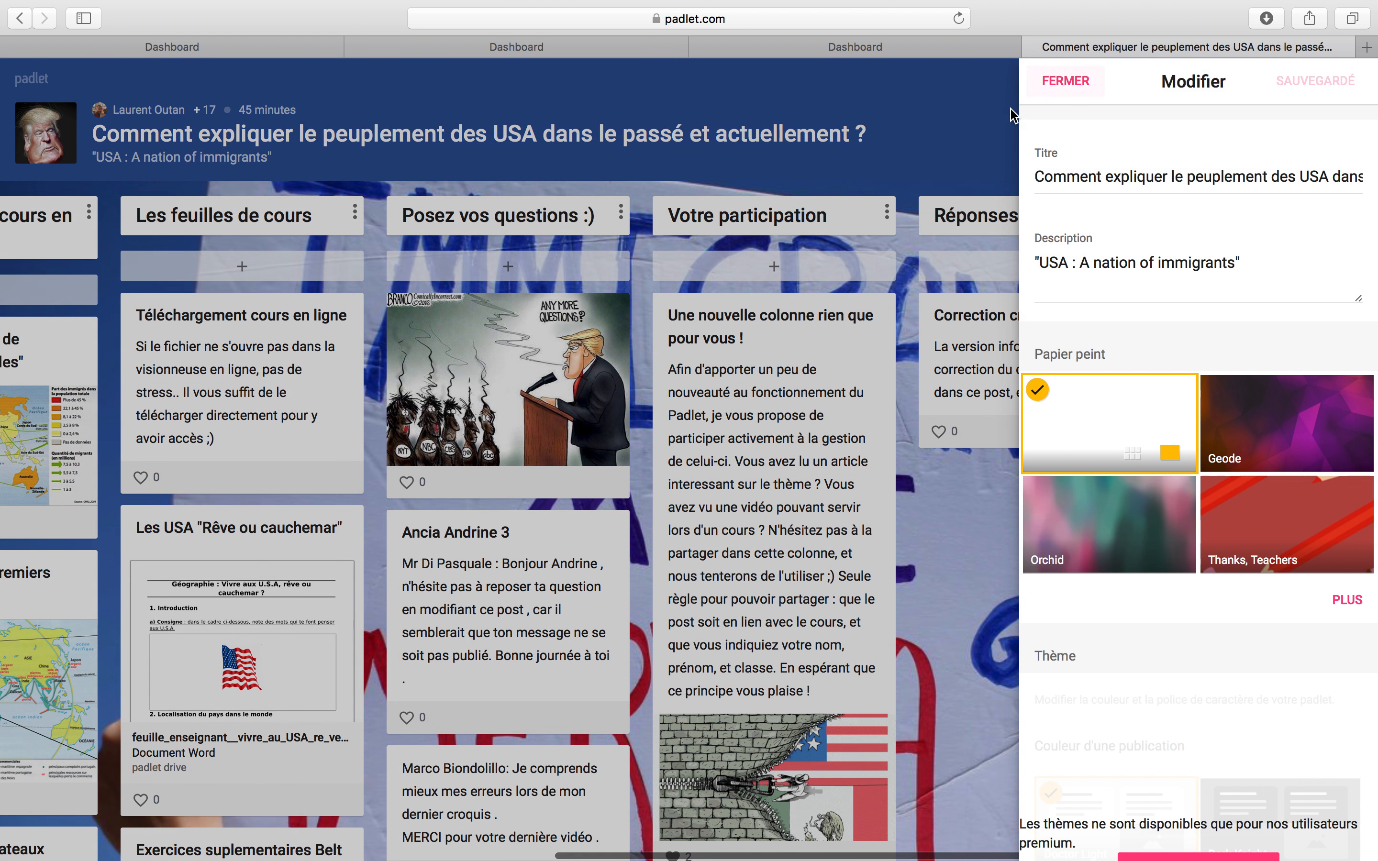
{"action": "left_click", "coordinate": [1014, 117]}
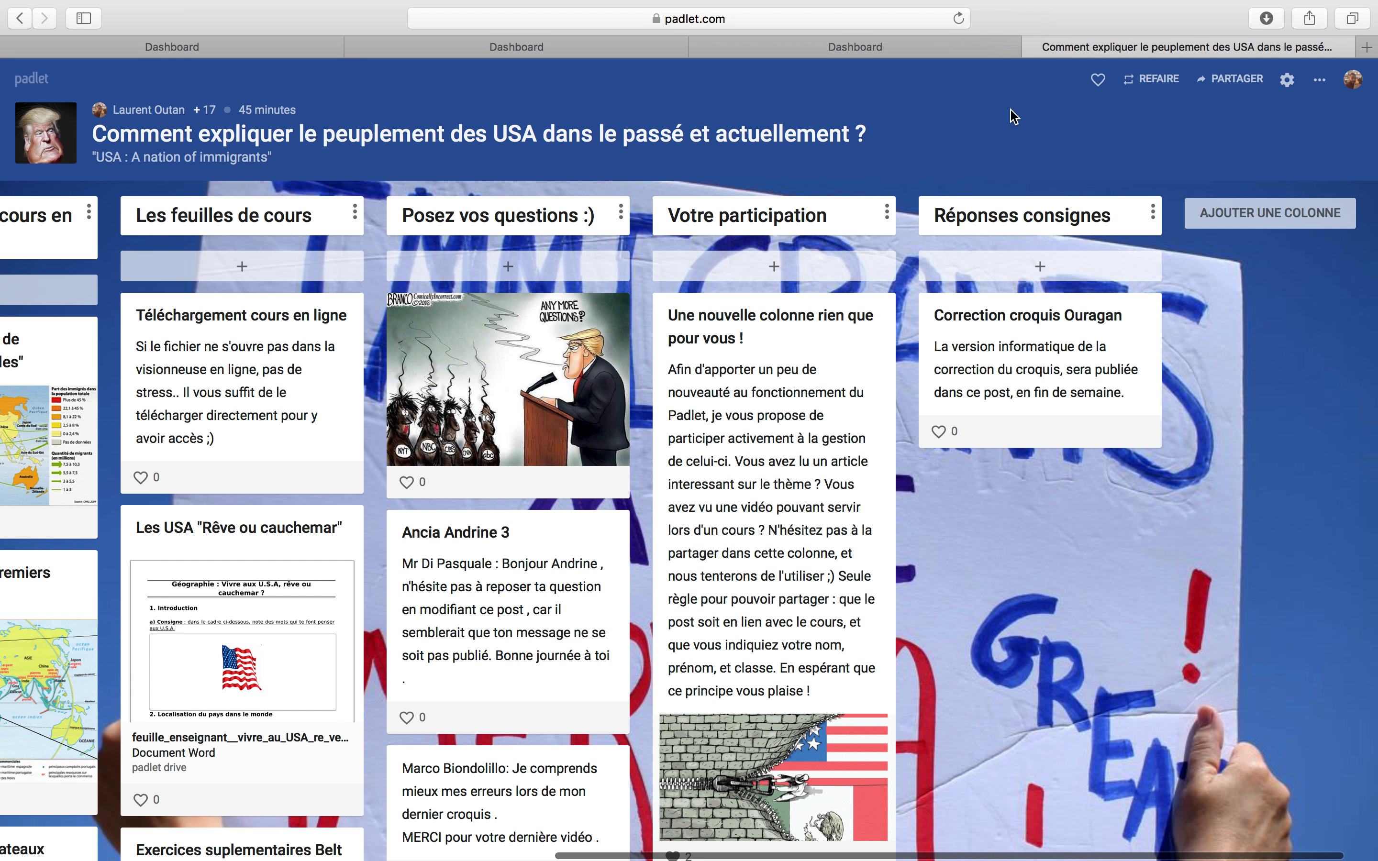
{"action": "left_click", "coordinate": [1243, 80]}
{"action": "left_click", "coordinate": [1287, 138]}
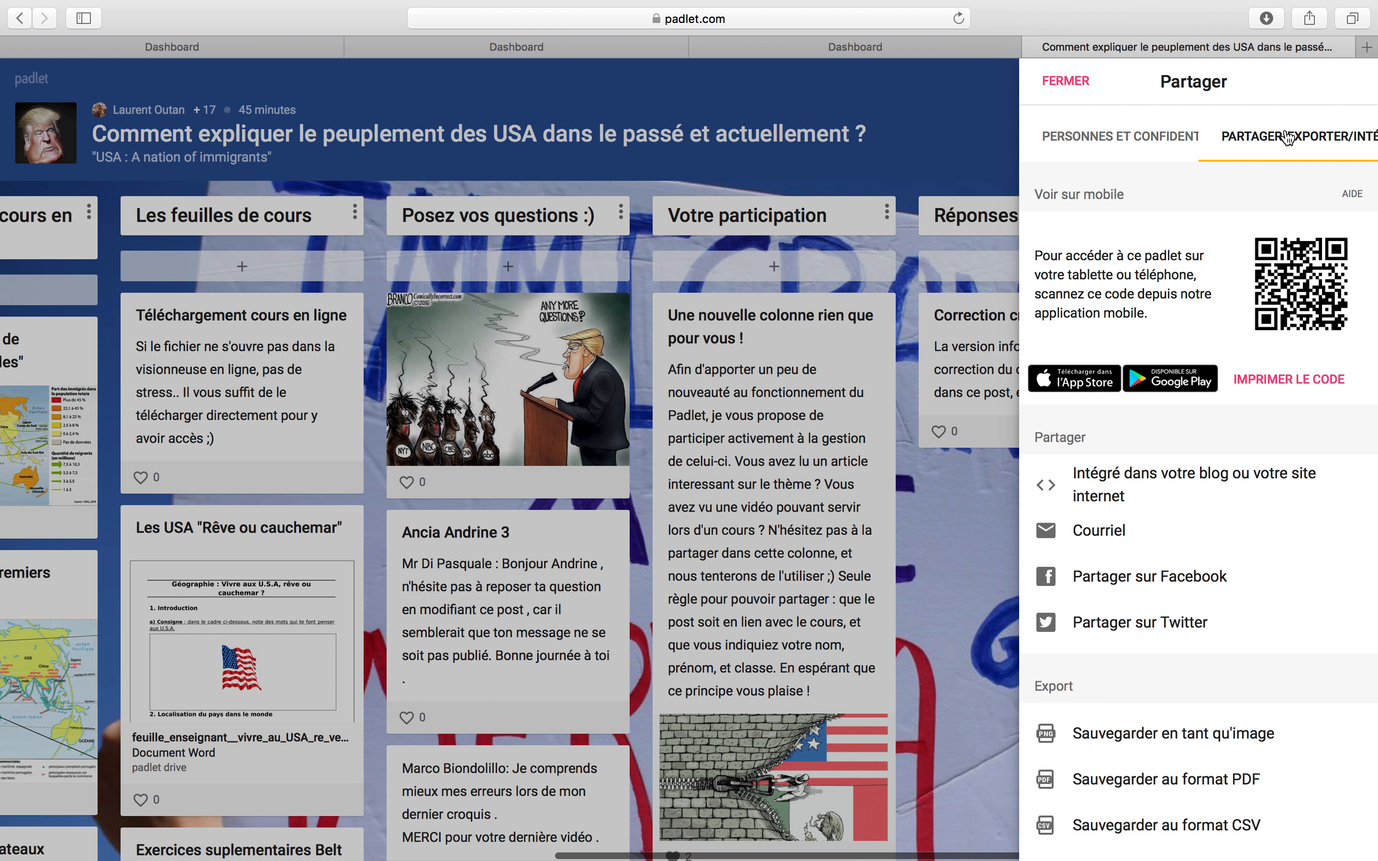
{"action": "left_click", "coordinate": [1171, 141]}
{"action": "scroll", "coordinate": [1201, 366], "scroll_direction": "down", "scroll_amount": 2}
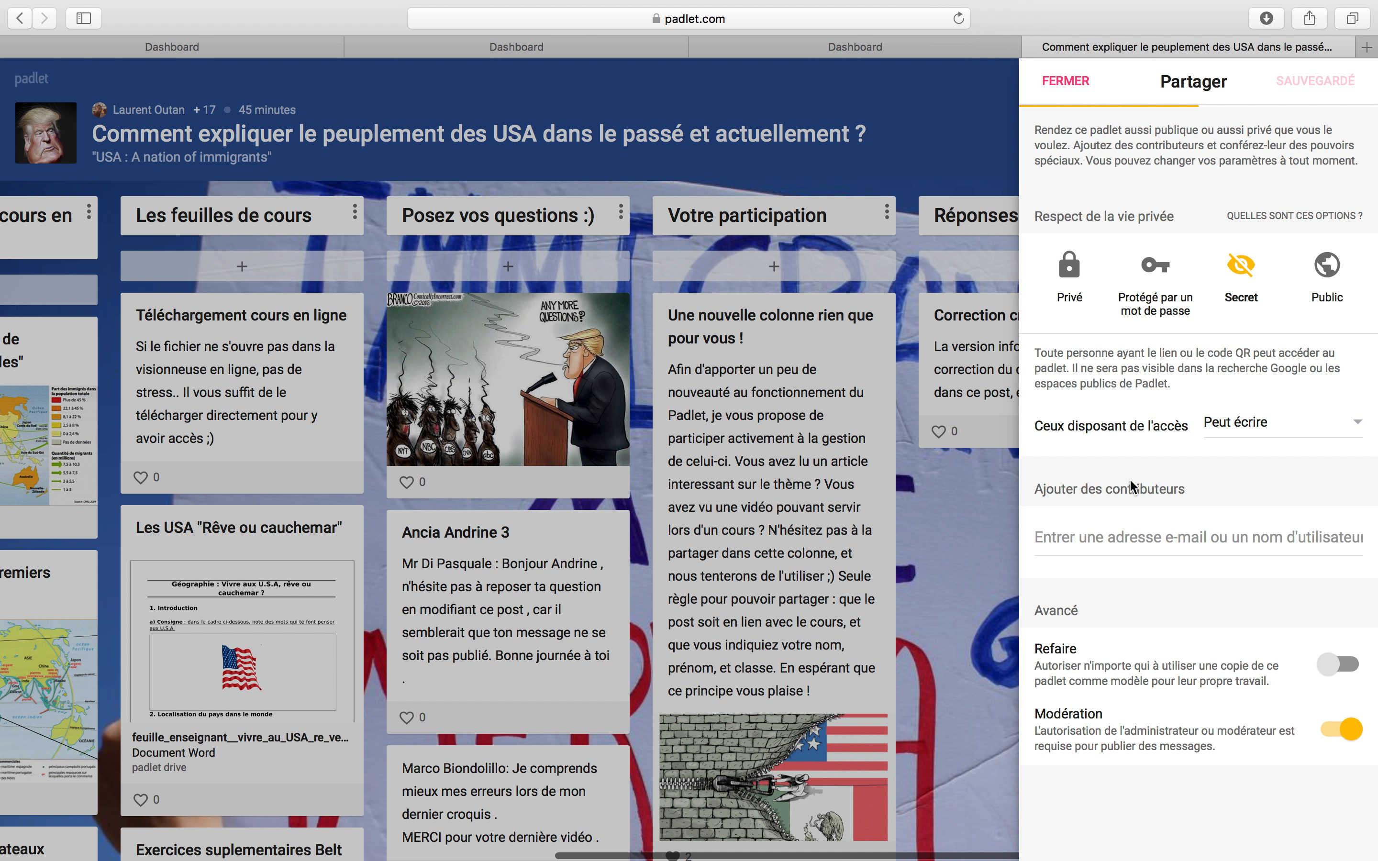
{"action": "left_click", "coordinate": [1070, 84]}
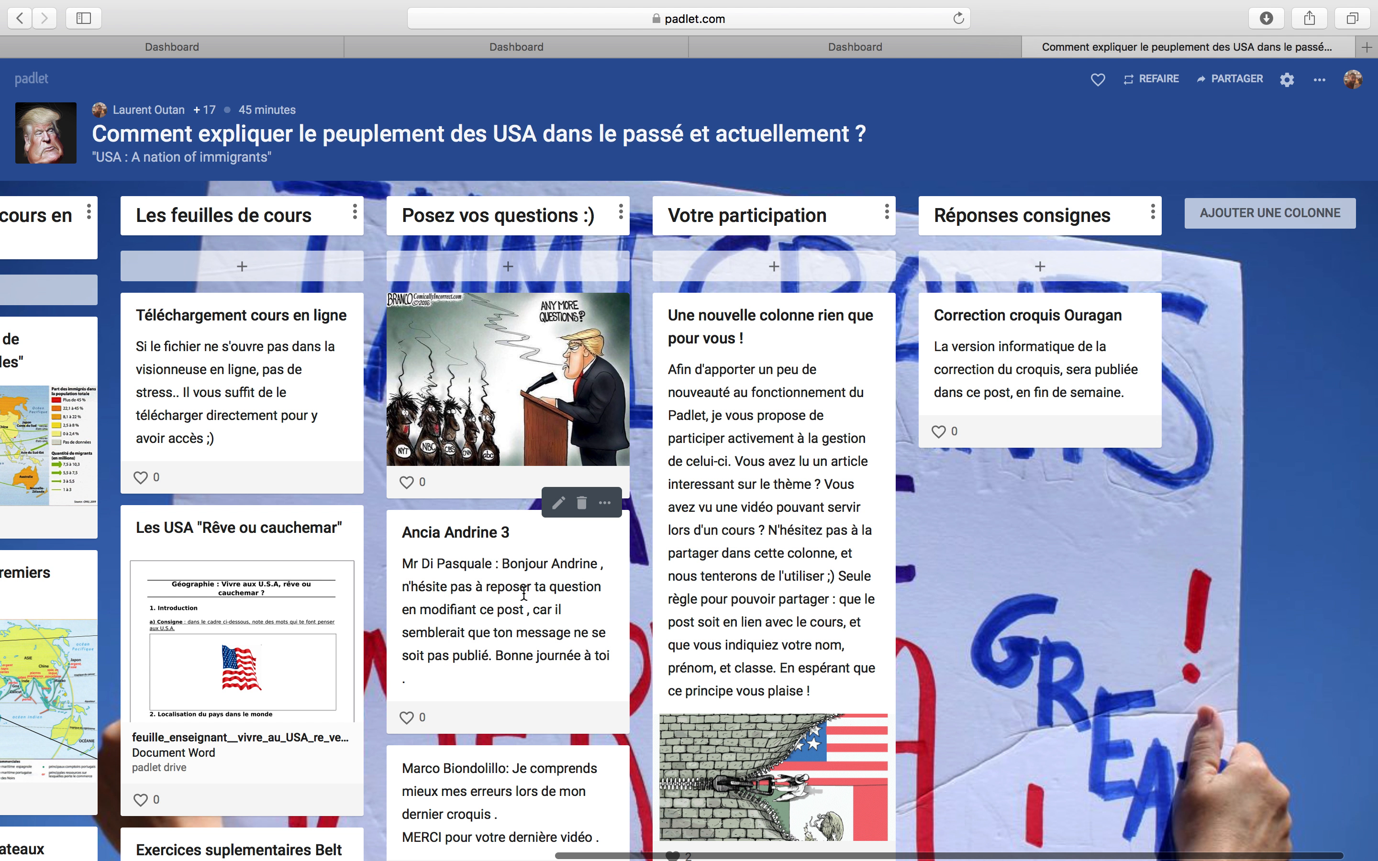
Step: Read through the students' posts and the teacher's answers in the "Posez vos questions :)" column
{"action": "scroll", "coordinate": [524, 594], "scroll_direction": "down", "scroll_amount": 3}
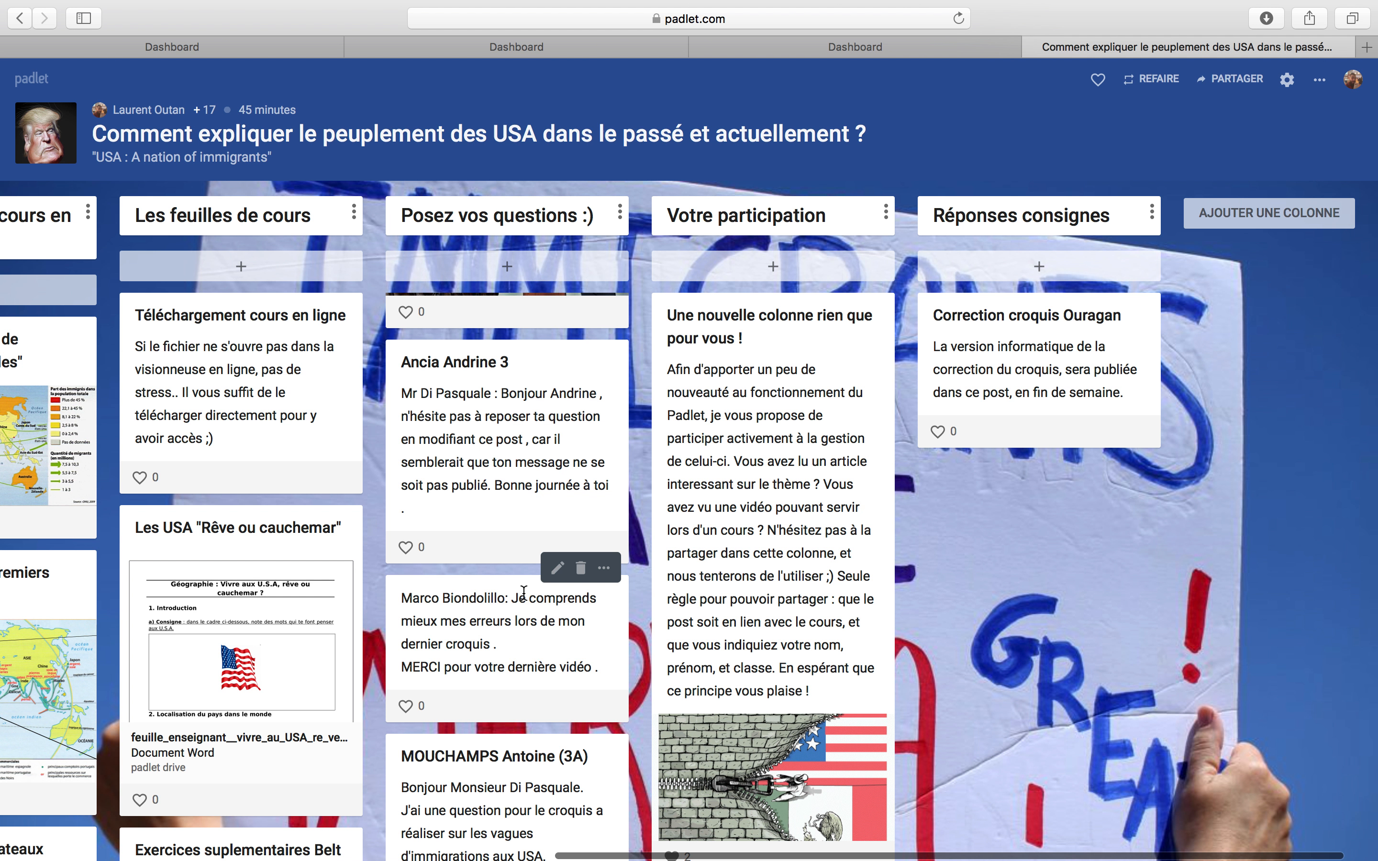
{"action": "scroll", "coordinate": [521, 664], "scroll_direction": "down", "scroll_amount": 5}
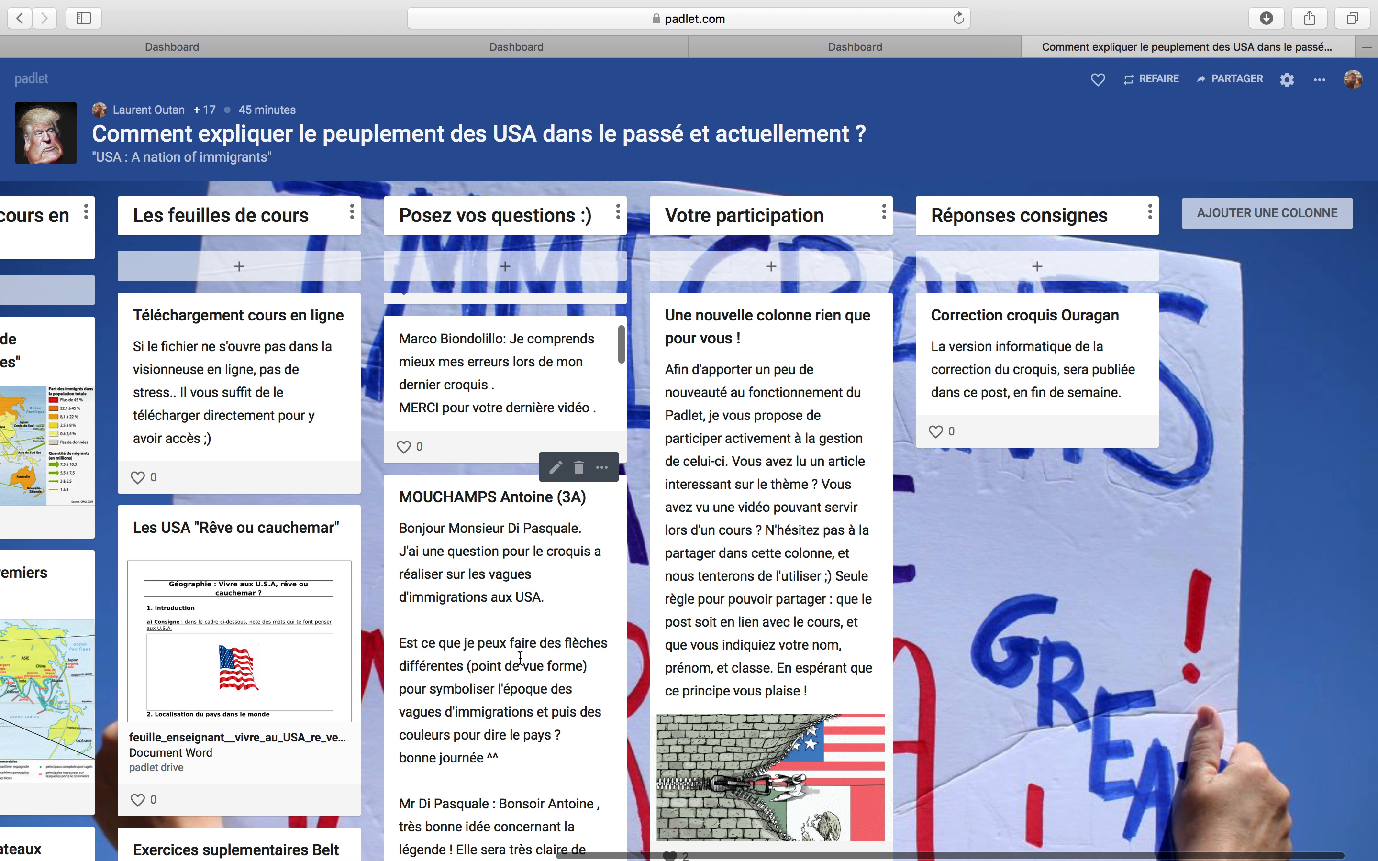
{"action": "scroll", "coordinate": [484, 598], "scroll_direction": "up", "scroll_amount": 2}
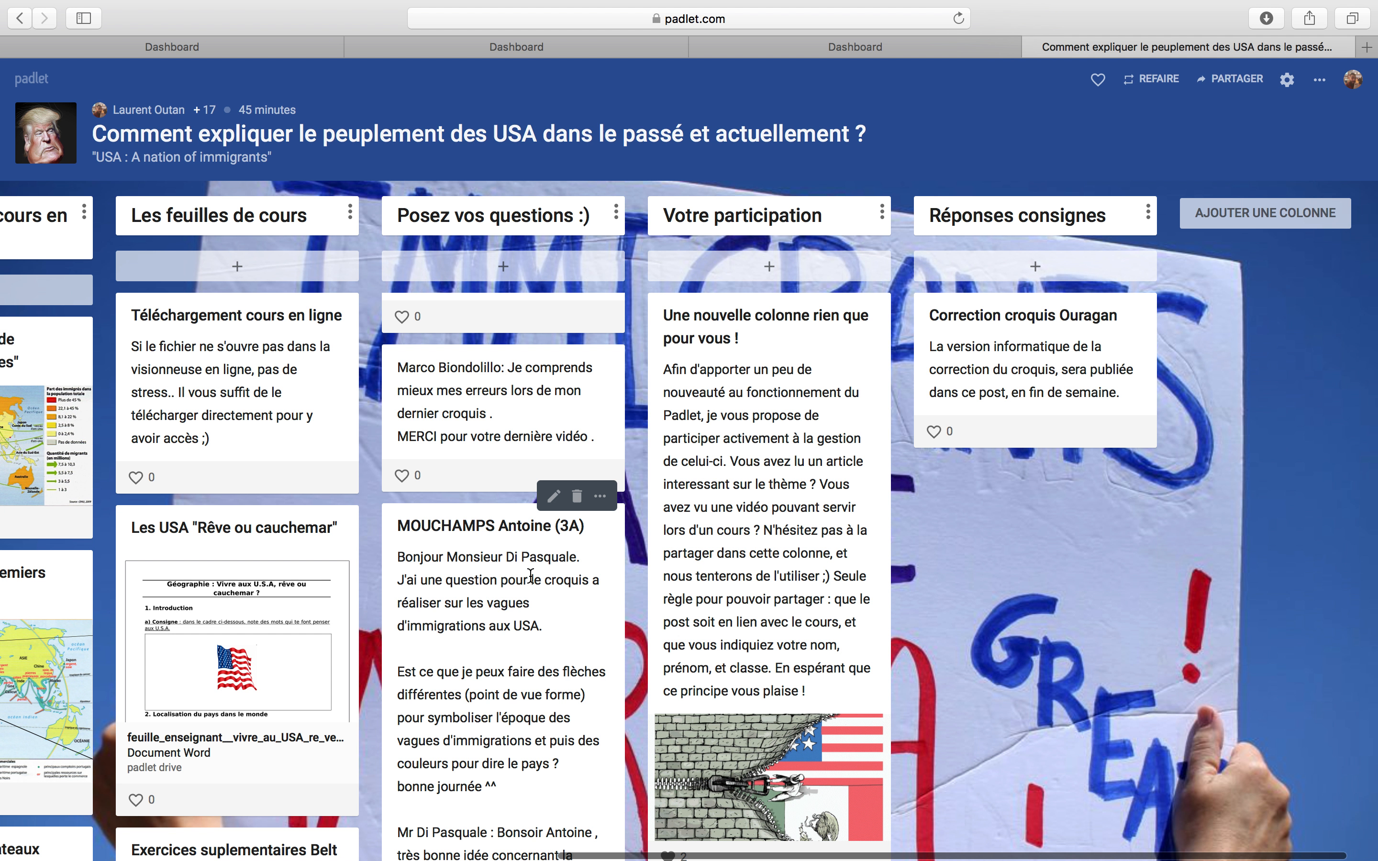
{"action": "scroll", "coordinate": [503, 646], "scroll_direction": "up", "scroll_amount": 5}
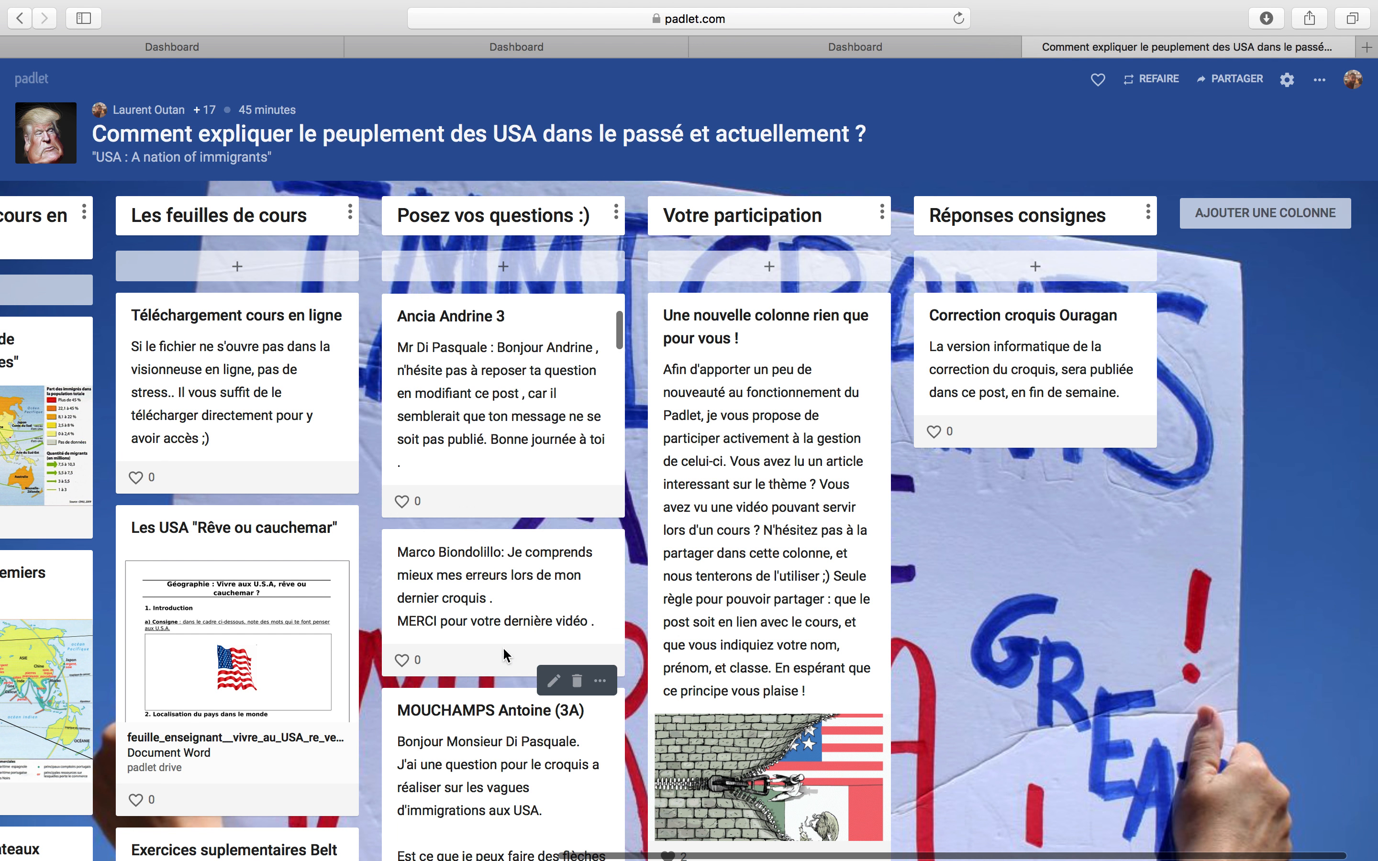
{"action": "scroll", "coordinate": [503, 648], "scroll_direction": "down", "scroll_amount": 10}
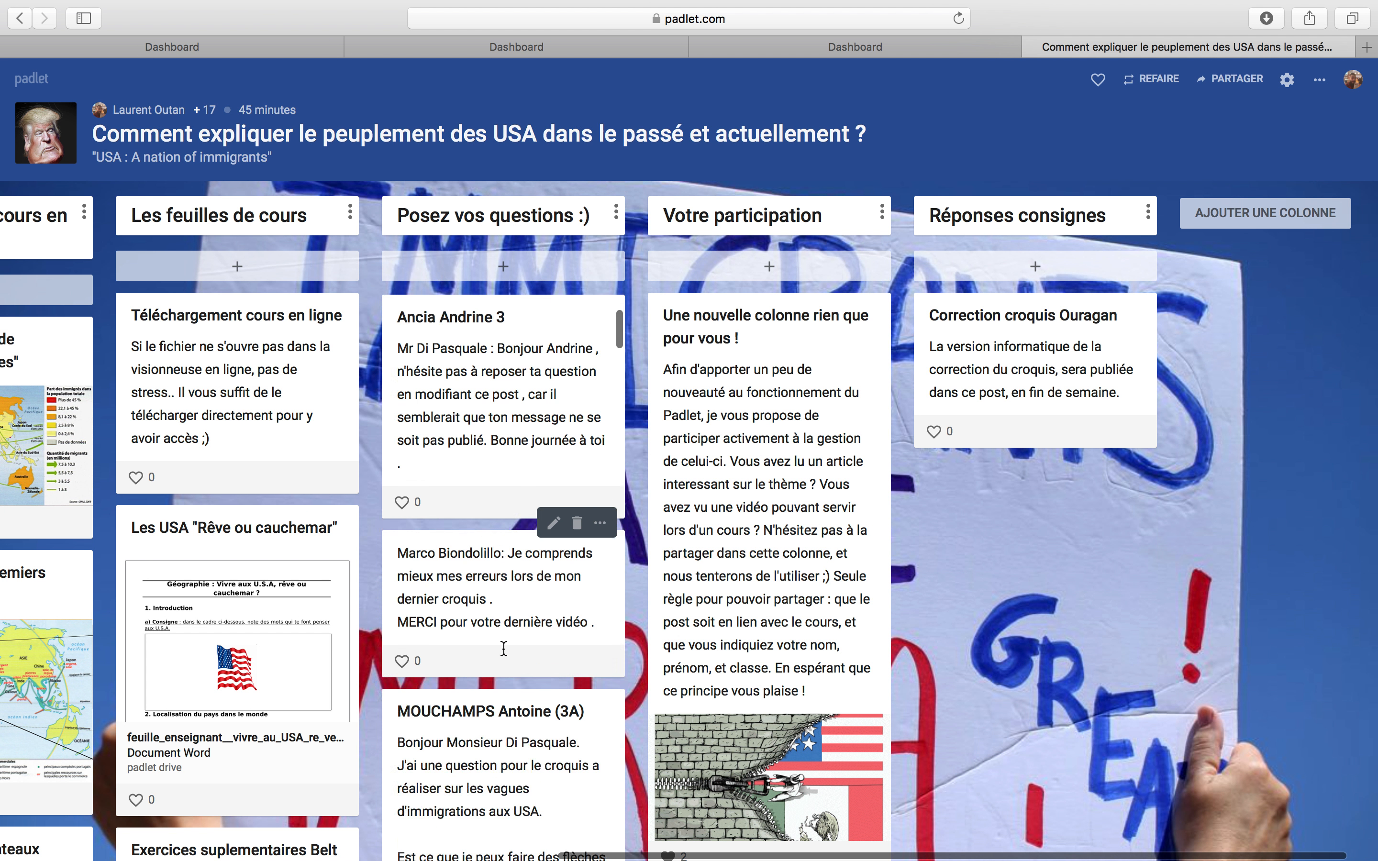
{"action": "scroll", "coordinate": [503, 646], "scroll_direction": "up", "scroll_amount": 5}
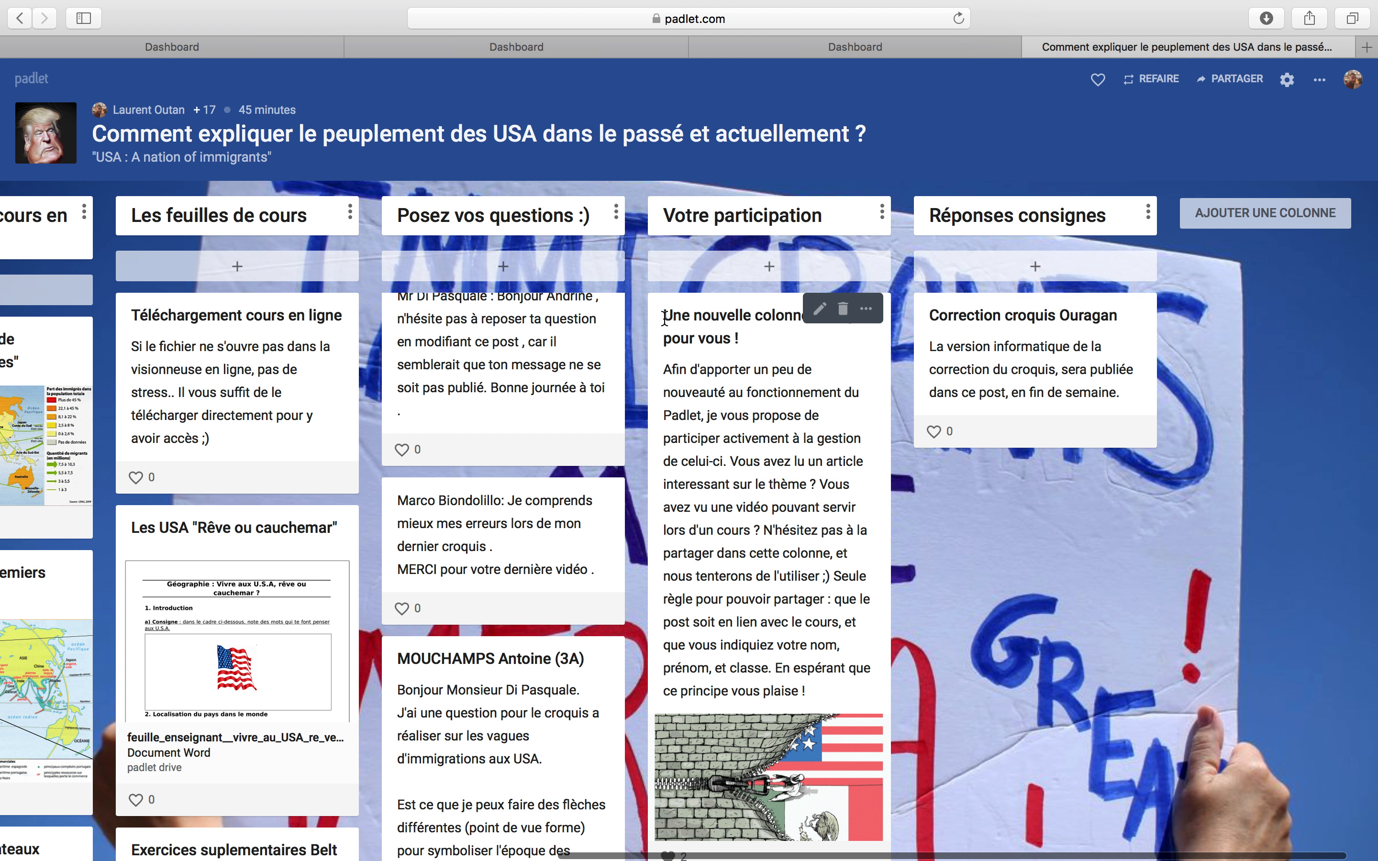
{"action": "scroll", "coordinate": [534, 572], "scroll_direction": "down", "scroll_amount": 8}
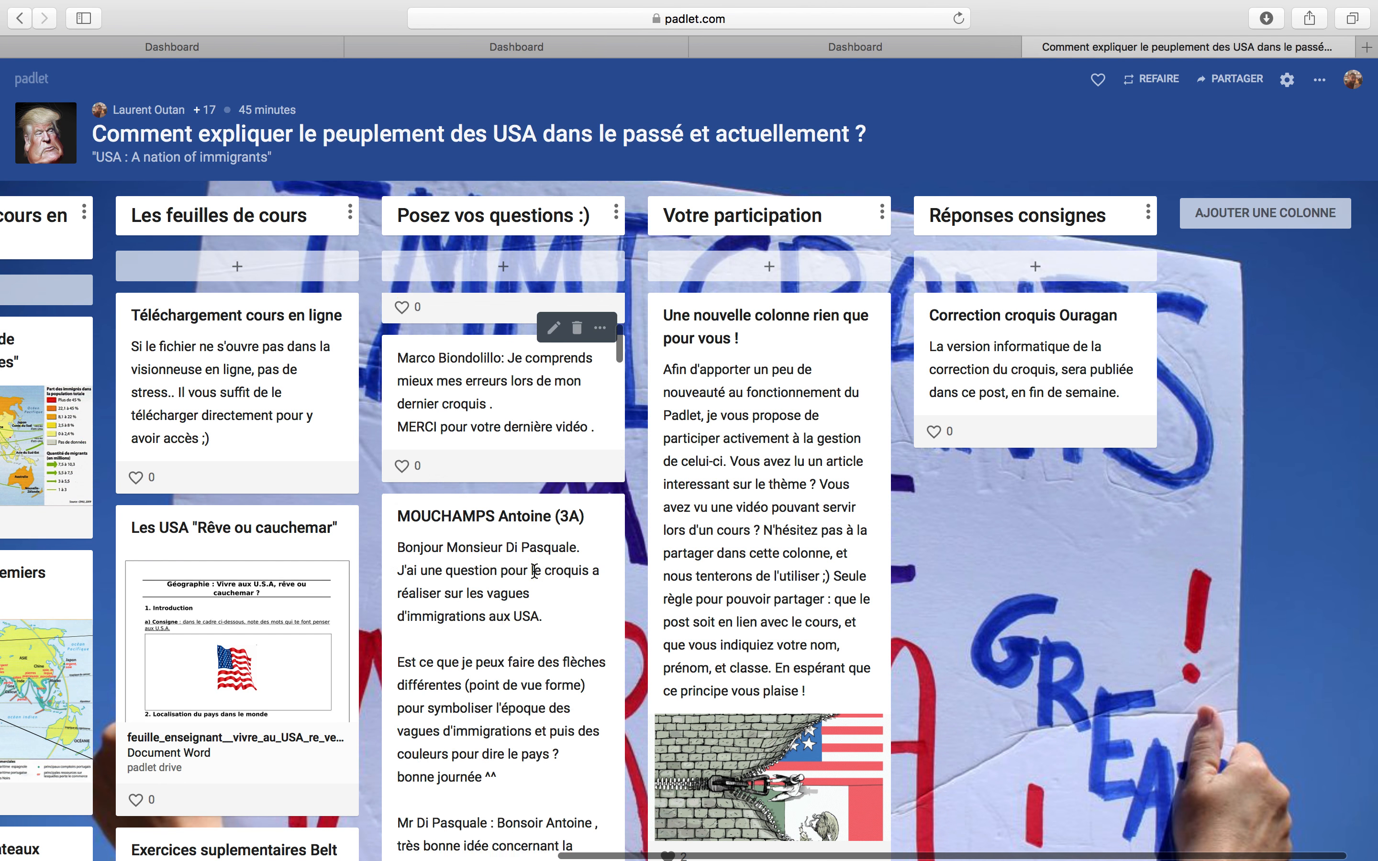
{"action": "scroll", "coordinate": [533, 568], "scroll_direction": "down", "scroll_amount": 4}
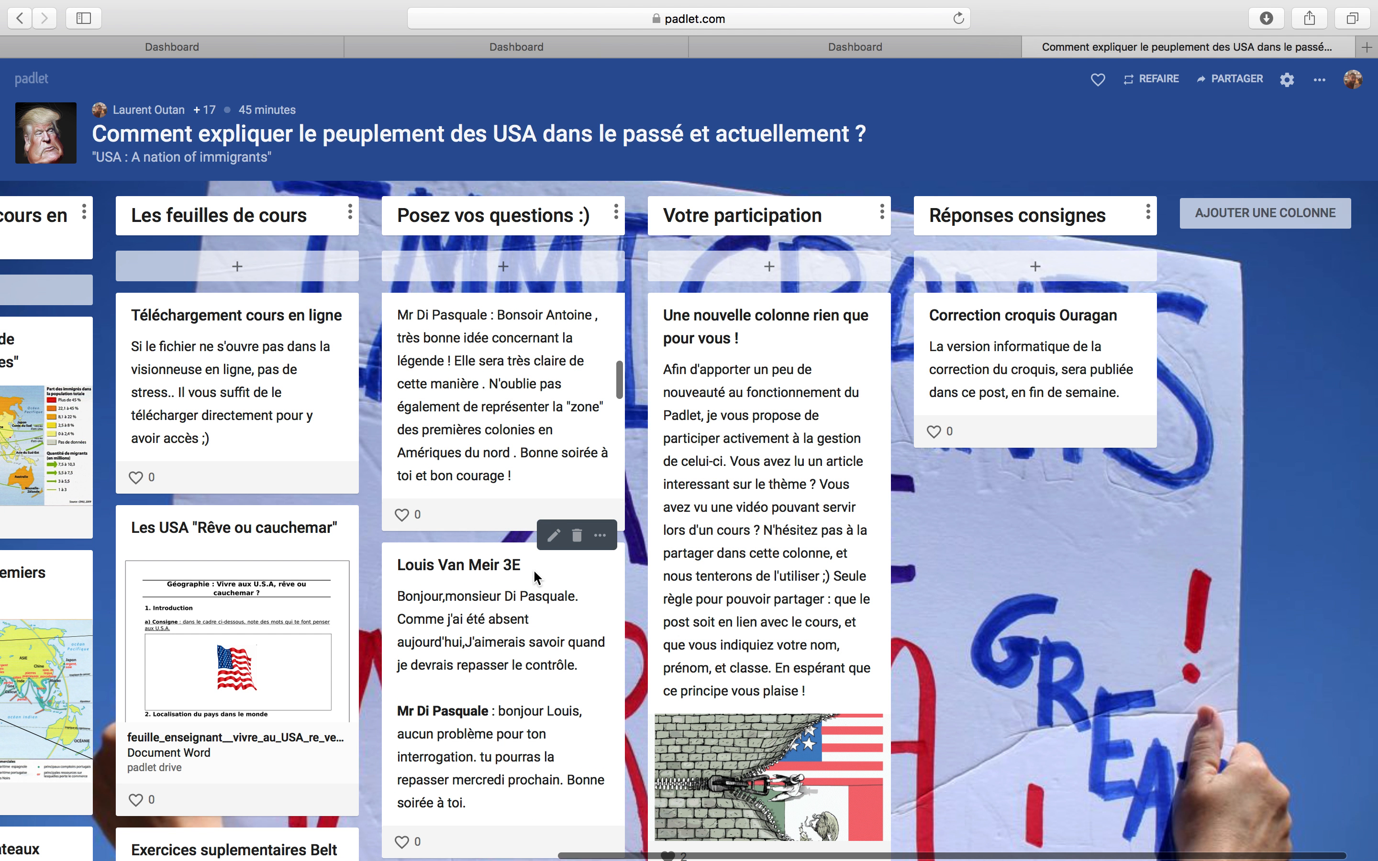
{"action": "scroll", "coordinate": [533, 569], "scroll_direction": "down", "scroll_amount": 1}
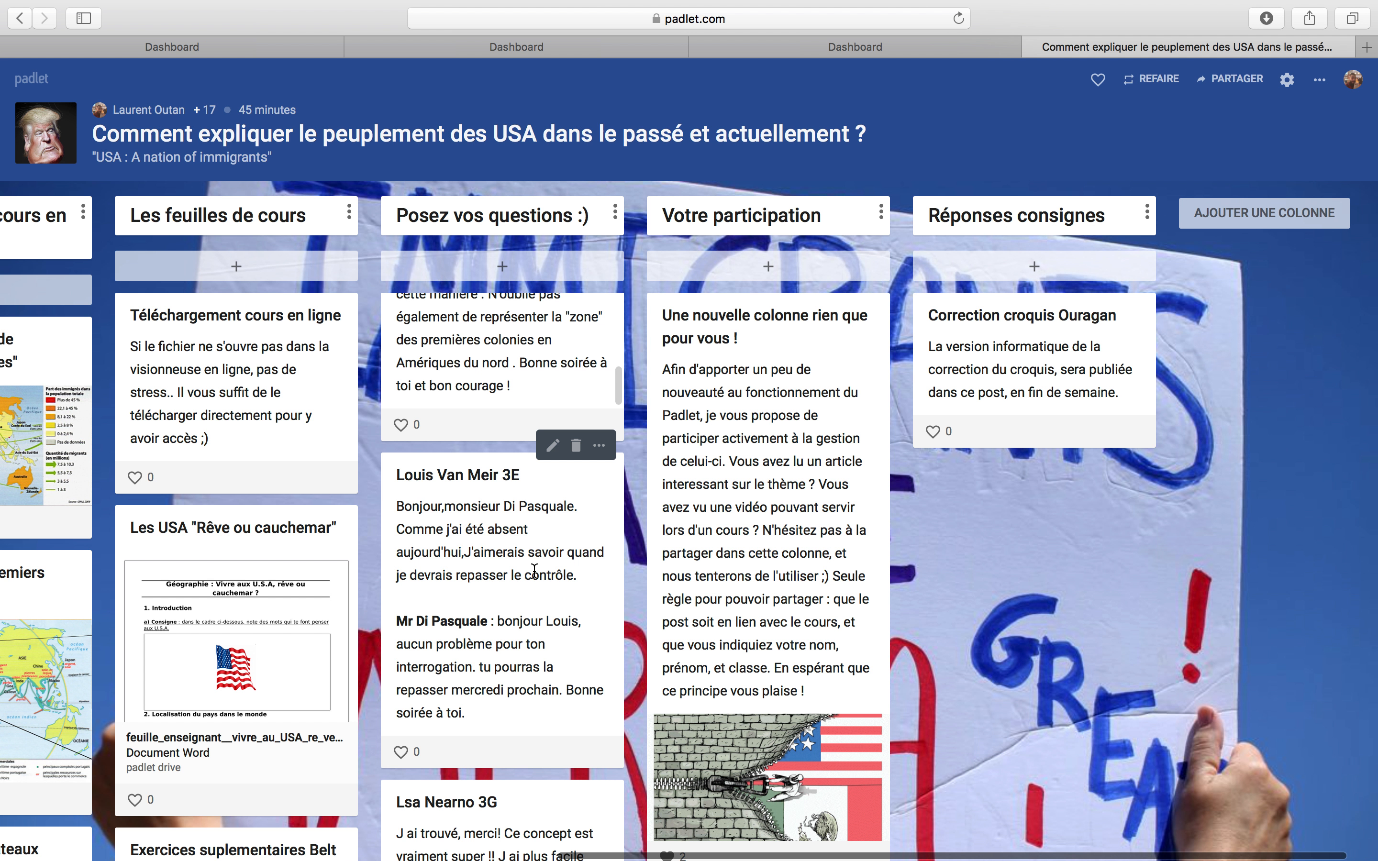
{"action": "scroll", "coordinate": [534, 567], "scroll_direction": "down", "scroll_amount": 8}
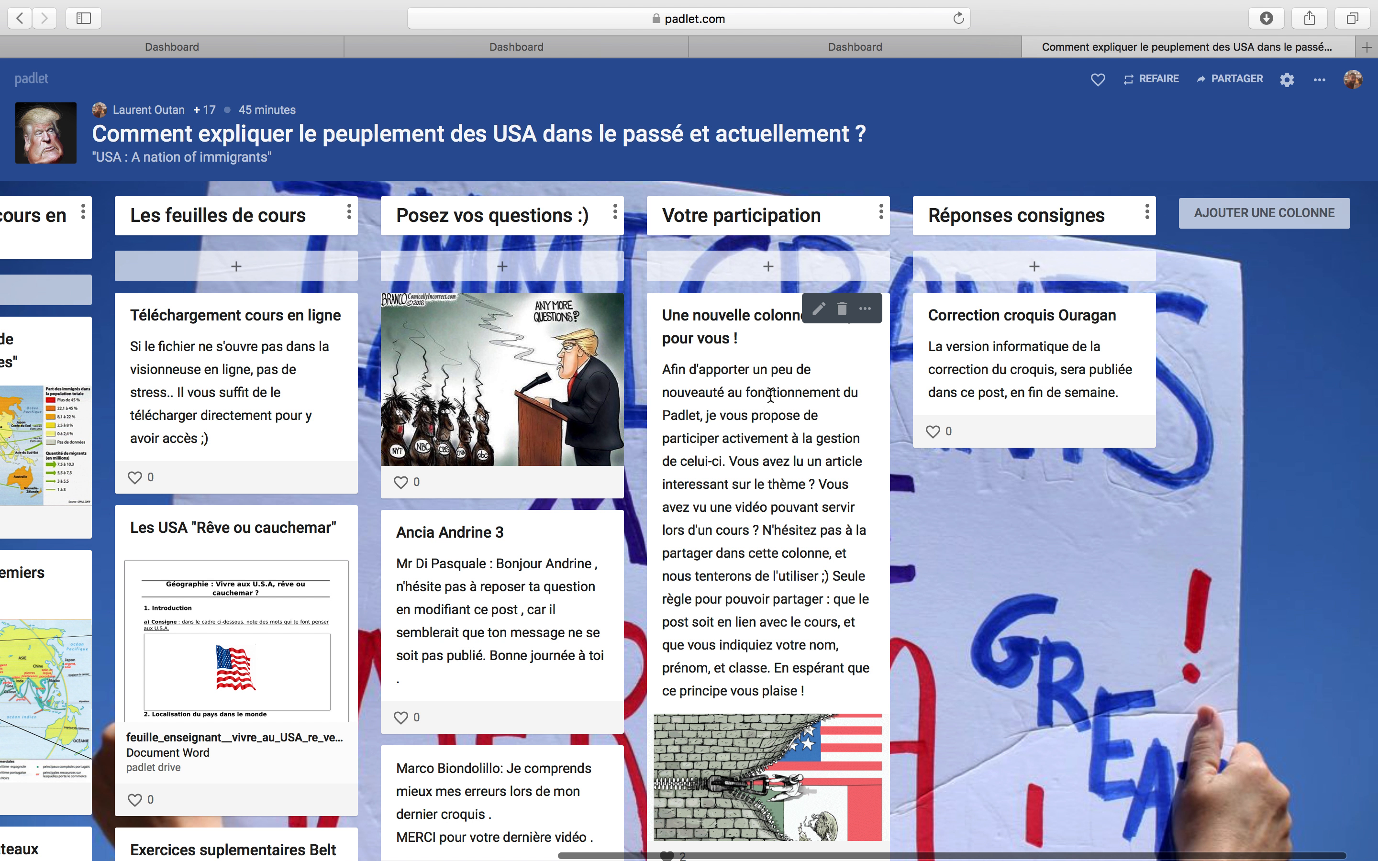
Step: Examine the teacher's introduction and the shared posts in "Votre participation", and skim further exchanges in "Posez vos questions :)"
{"action": "scroll", "coordinate": [769, 394], "scroll_direction": "right", "scroll_amount": 3}
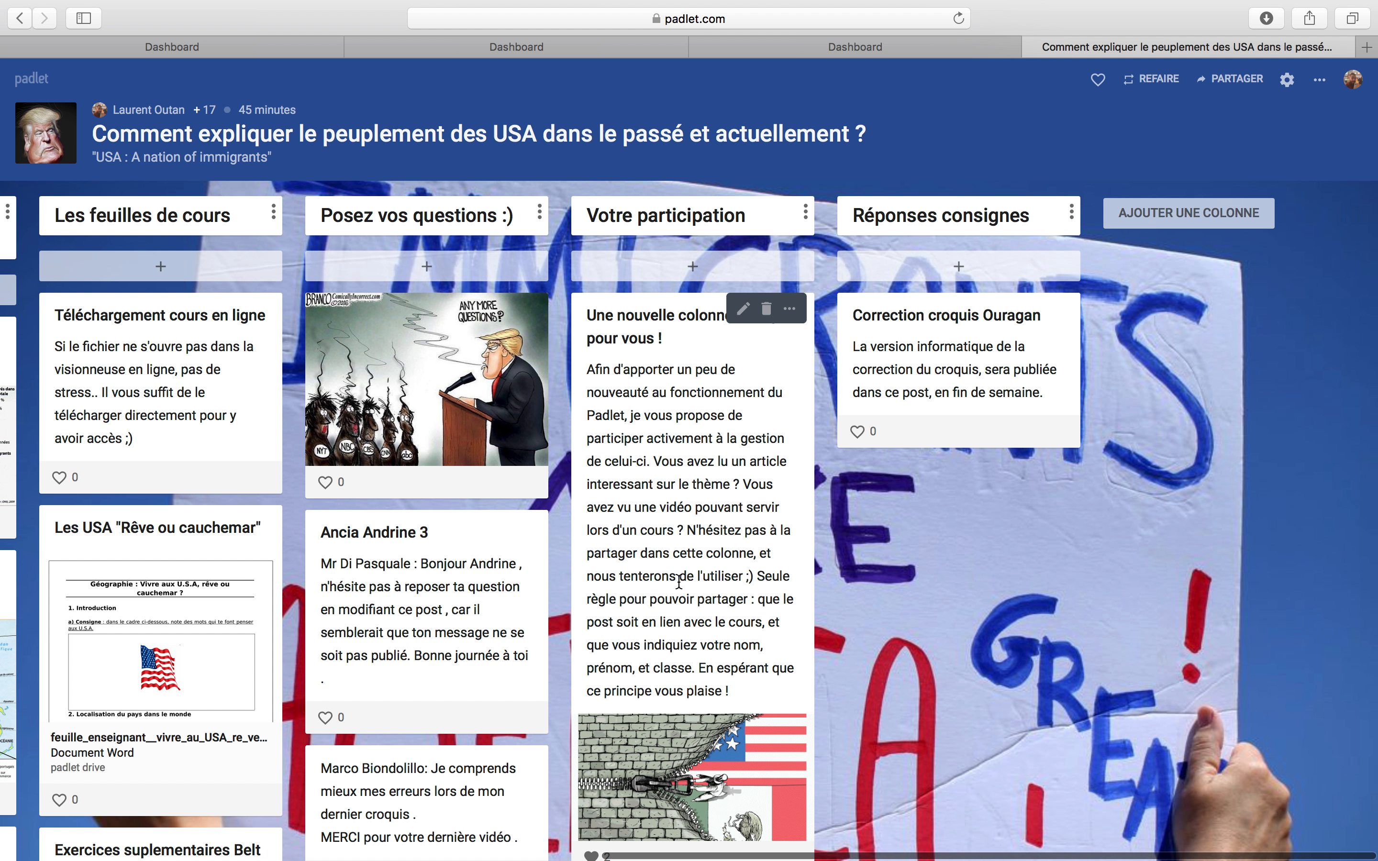
{"action": "scroll", "coordinate": [679, 580], "scroll_direction": "down", "scroll_amount": 8}
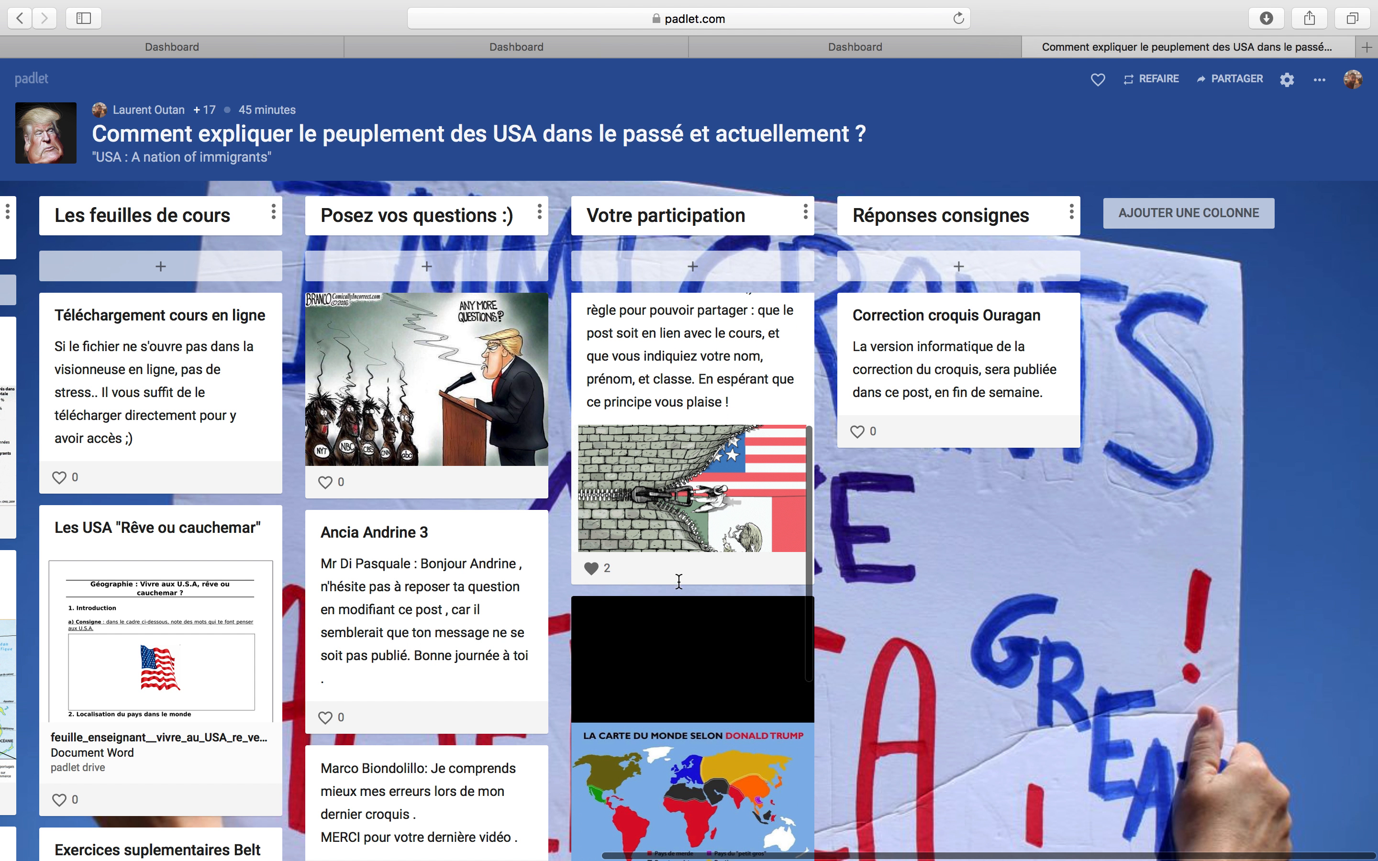
{"action": "scroll", "coordinate": [679, 581], "scroll_direction": "up", "scroll_amount": 8}
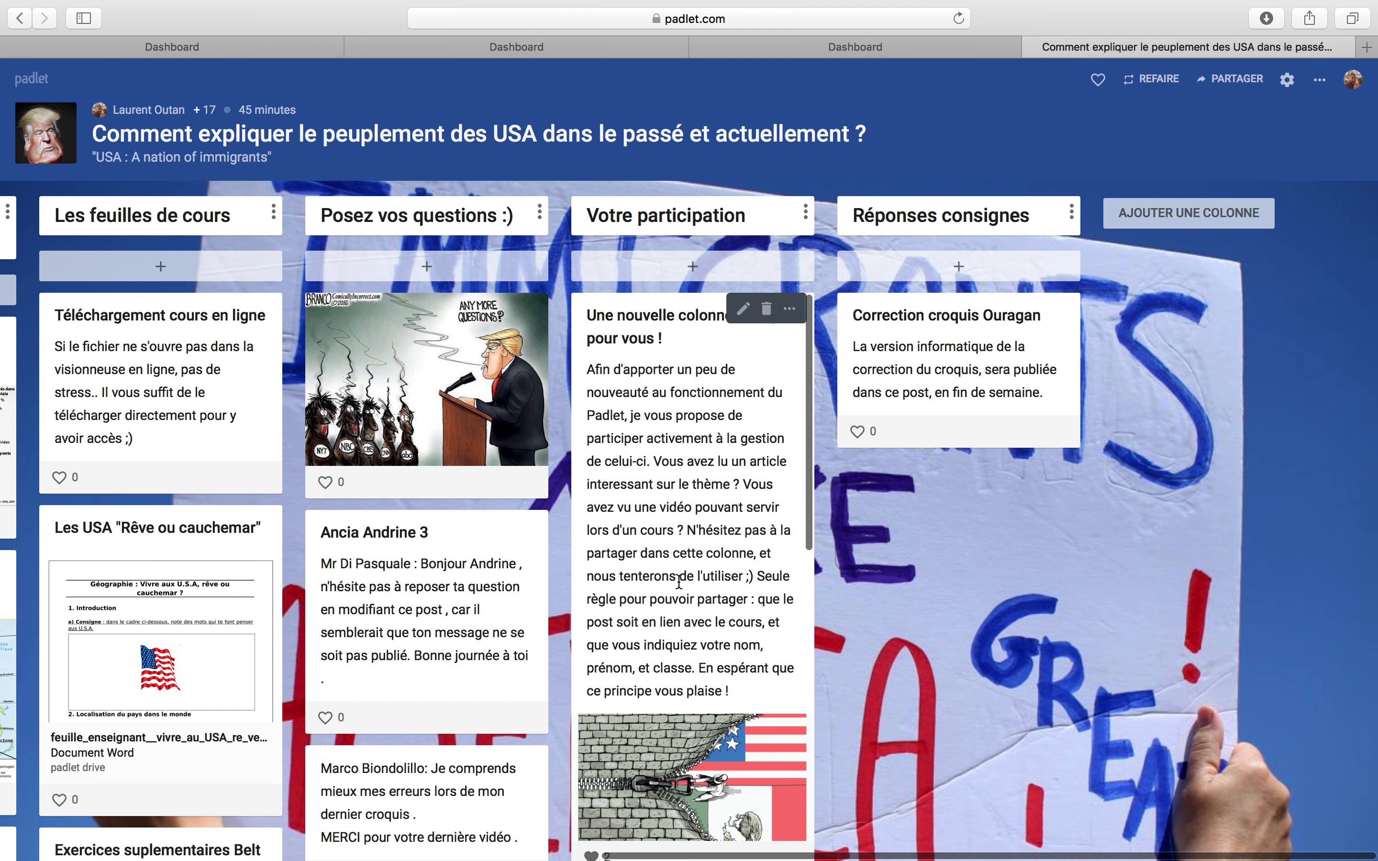
{"action": "scroll", "coordinate": [452, 651], "scroll_direction": "down", "scroll_amount": 10}
{"action": "scroll", "coordinate": [452, 651], "scroll_direction": "down", "scroll_amount": 15}
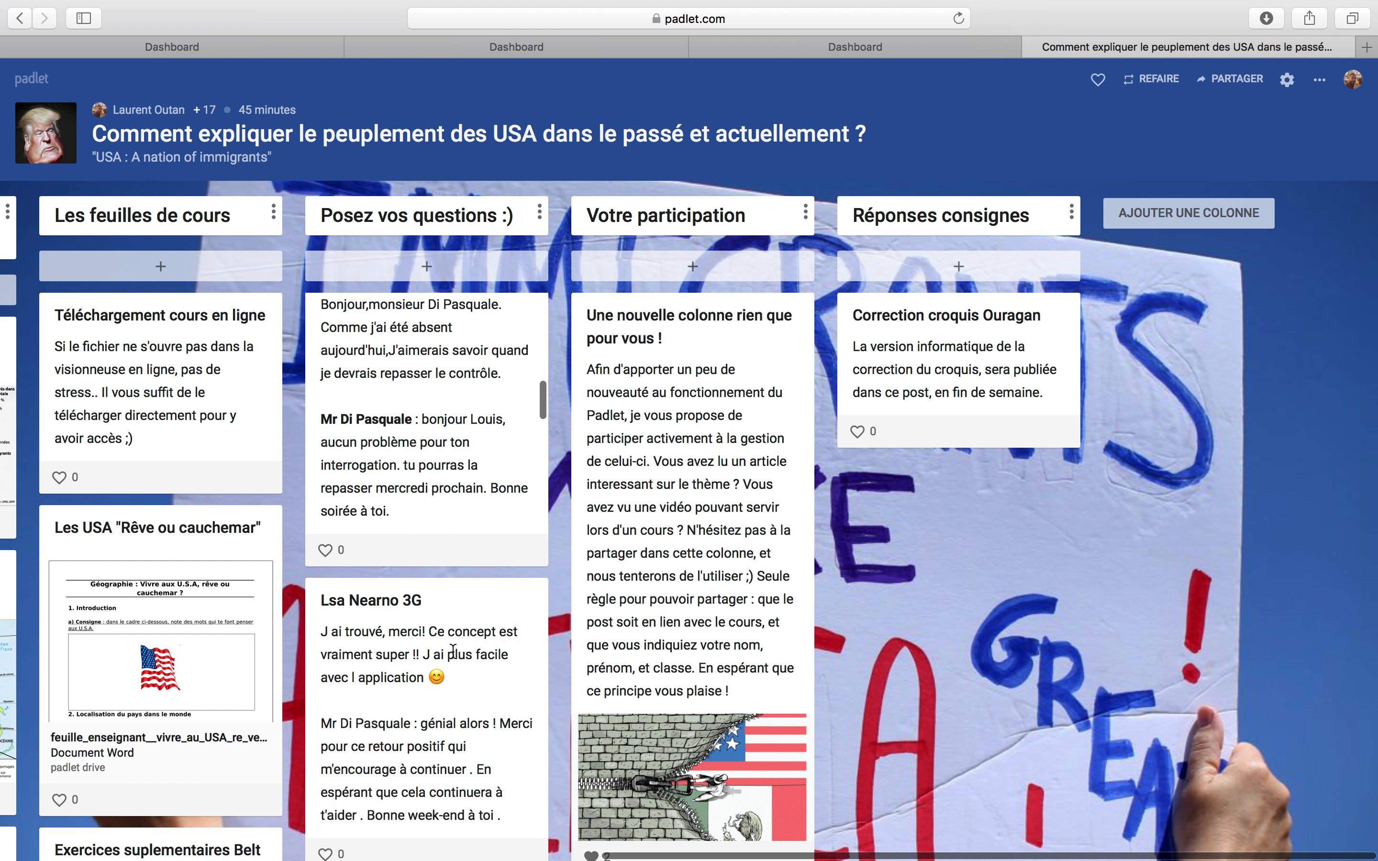
{"action": "scroll", "coordinate": [453, 651], "scroll_direction": "down", "scroll_amount": 14}
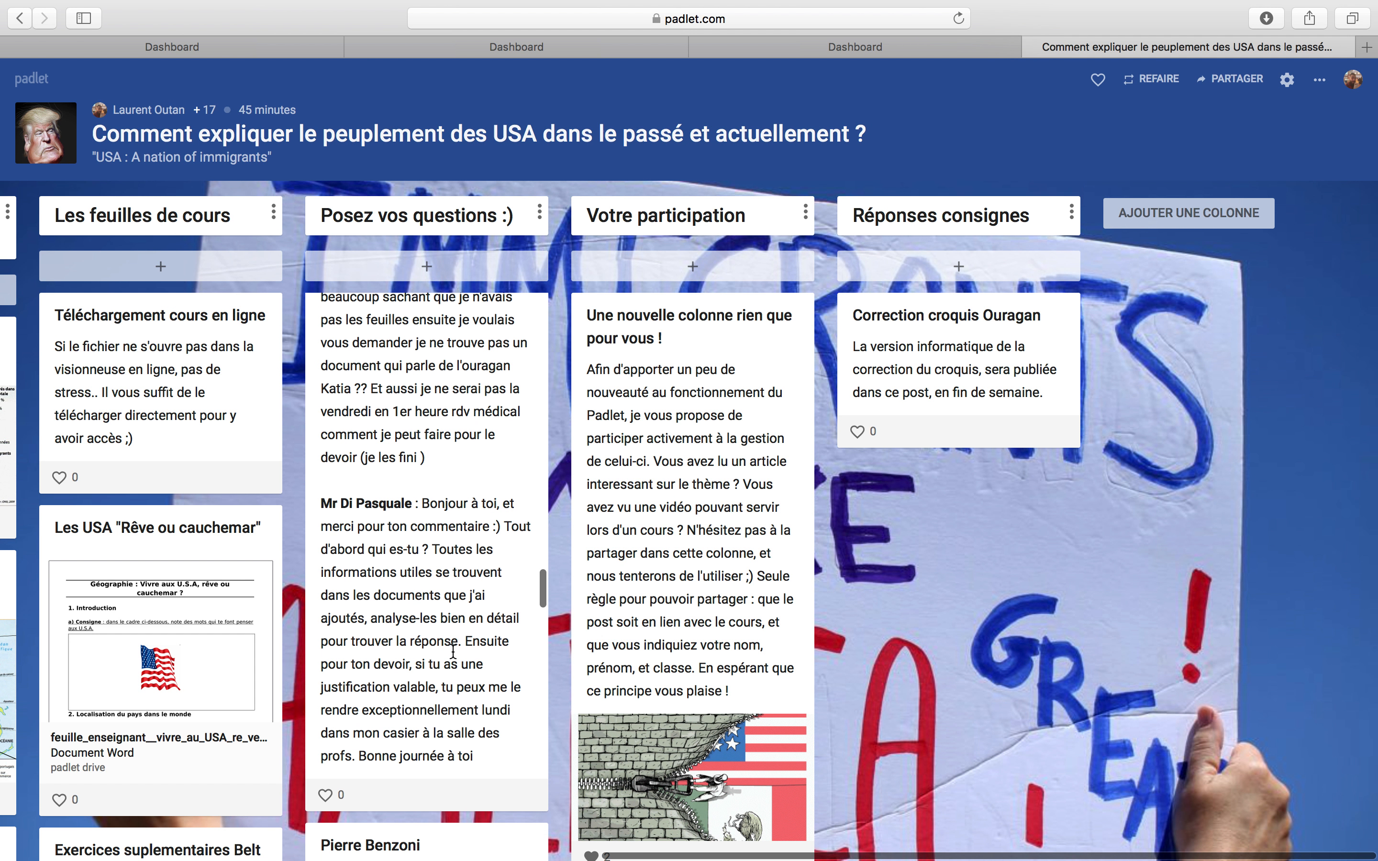
{"action": "scroll", "coordinate": [452, 651], "scroll_direction": "up", "scroll_amount": 16}
{"action": "scroll", "coordinate": [453, 651], "scroll_direction": "up", "scroll_amount": 15}
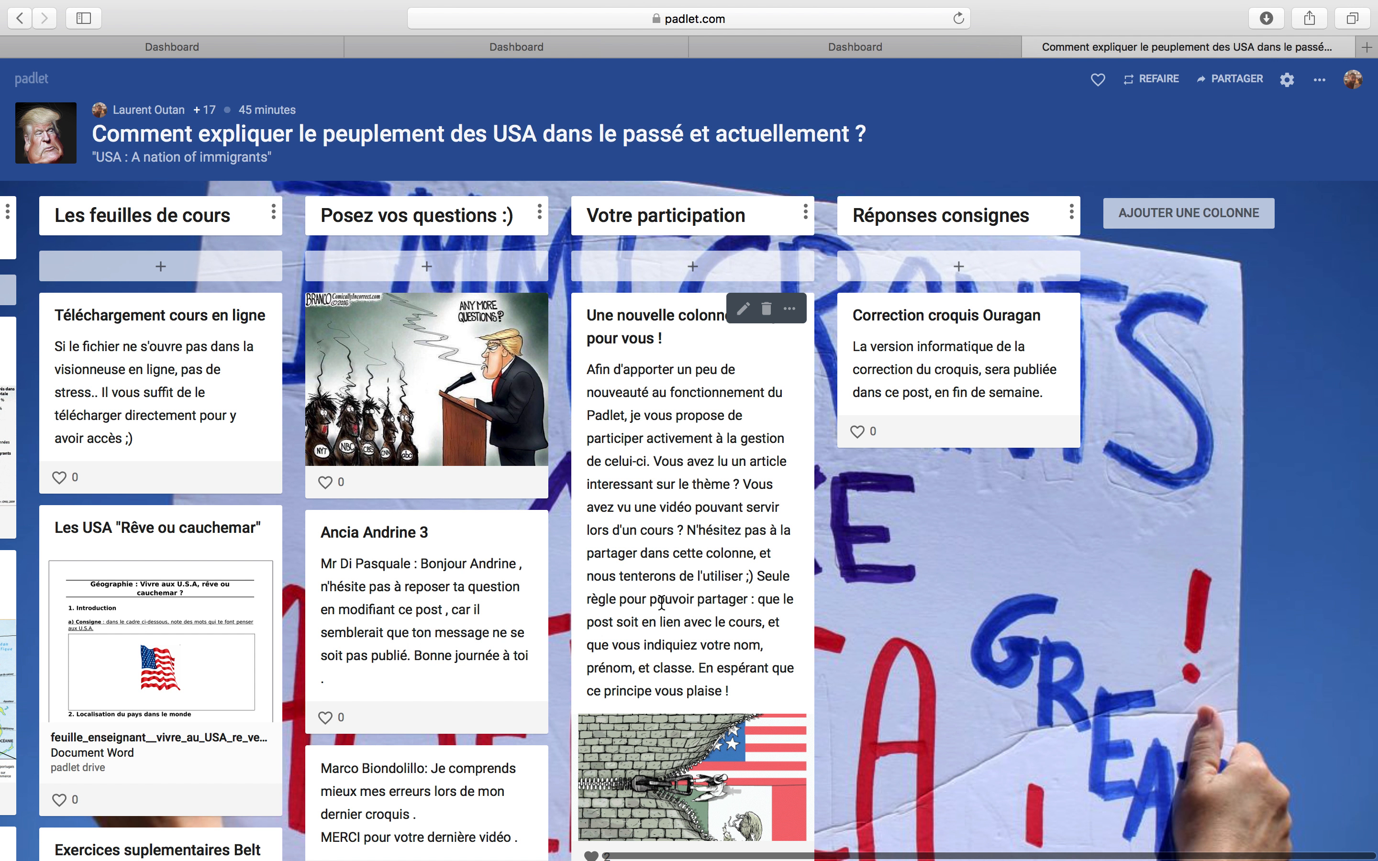
{"action": "scroll", "coordinate": [662, 592], "scroll_direction": "down", "scroll_amount": 10}
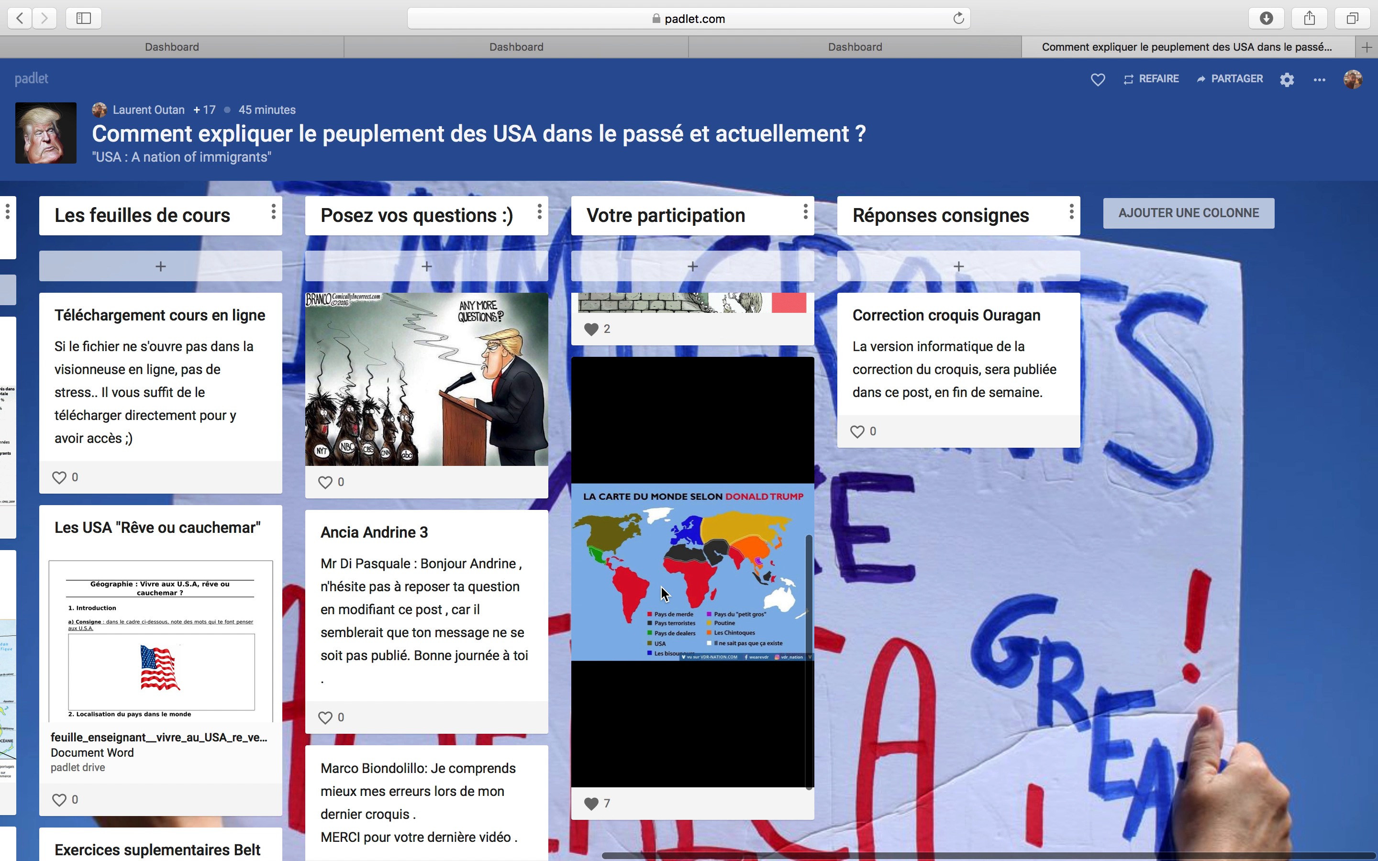
{"action": "scroll", "coordinate": [663, 593], "scroll_direction": "up", "scroll_amount": 10}
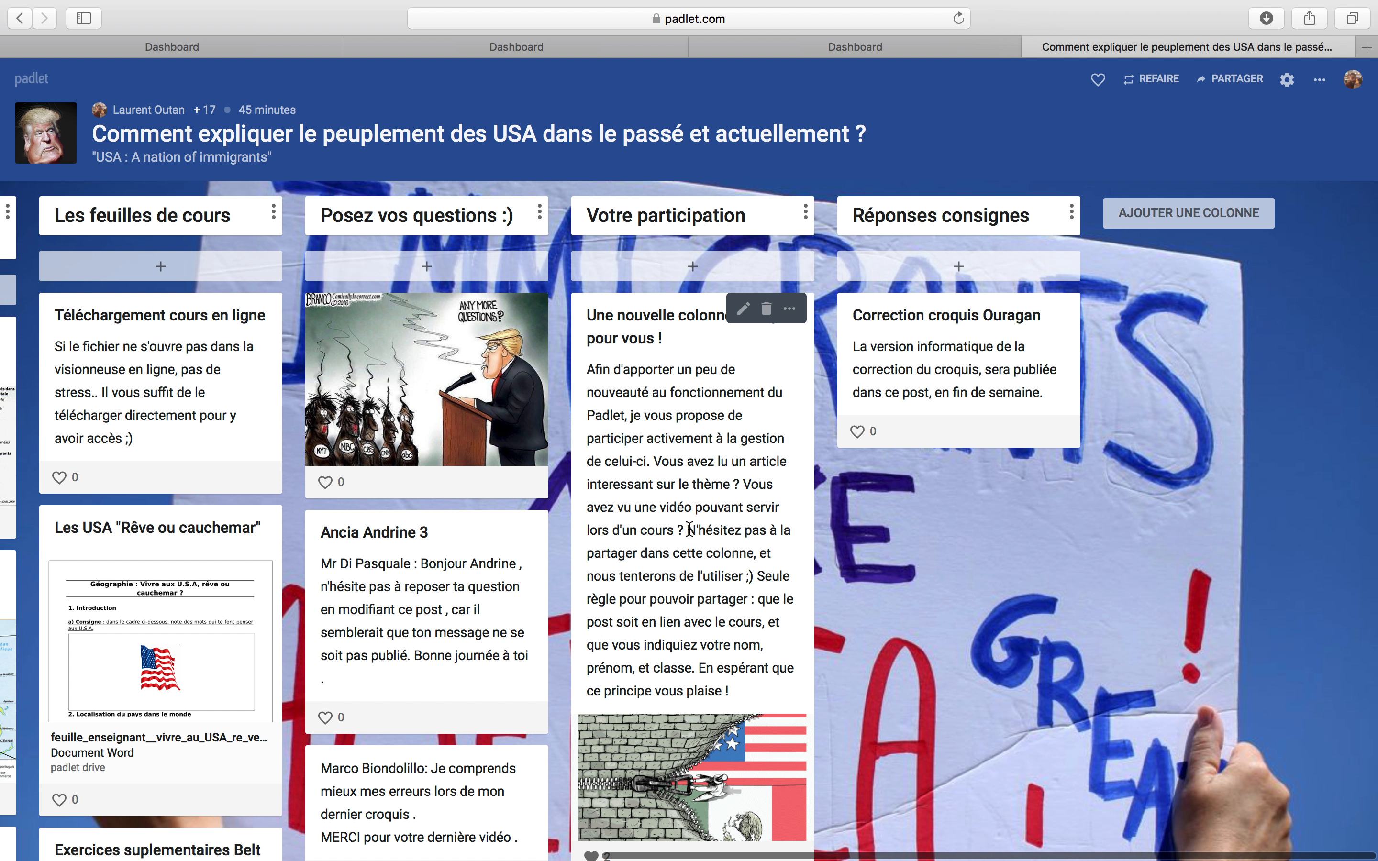
Step: Check the "Réponses consignes" column and survey the padlet's columns back to "Un peu d'actualité !"
{"action": "scroll", "coordinate": [690, 530], "scroll_direction": "left", "scroll_amount": 2}
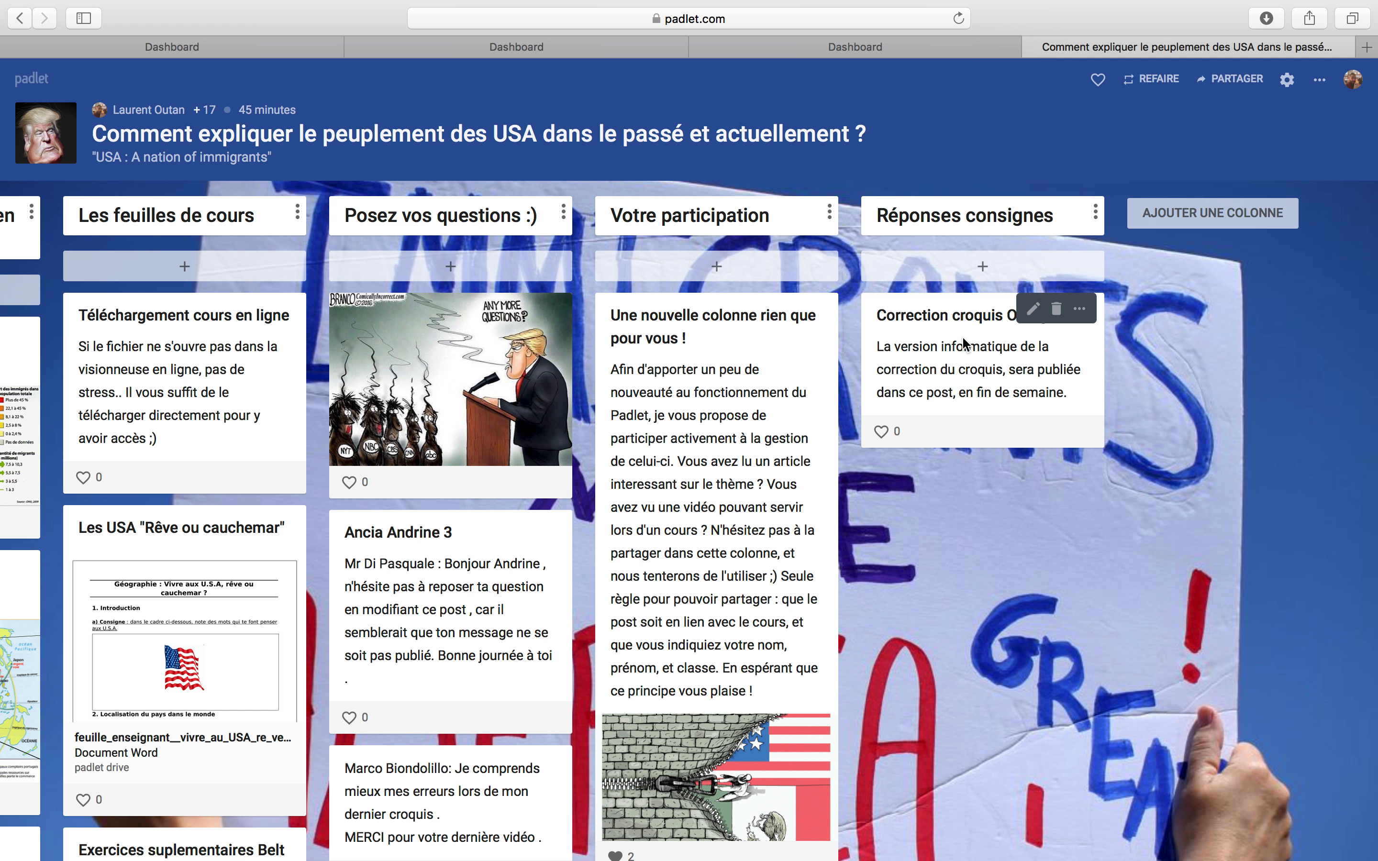
{"action": "scroll", "coordinate": [962, 341], "scroll_direction": "left", "scroll_amount": 15}
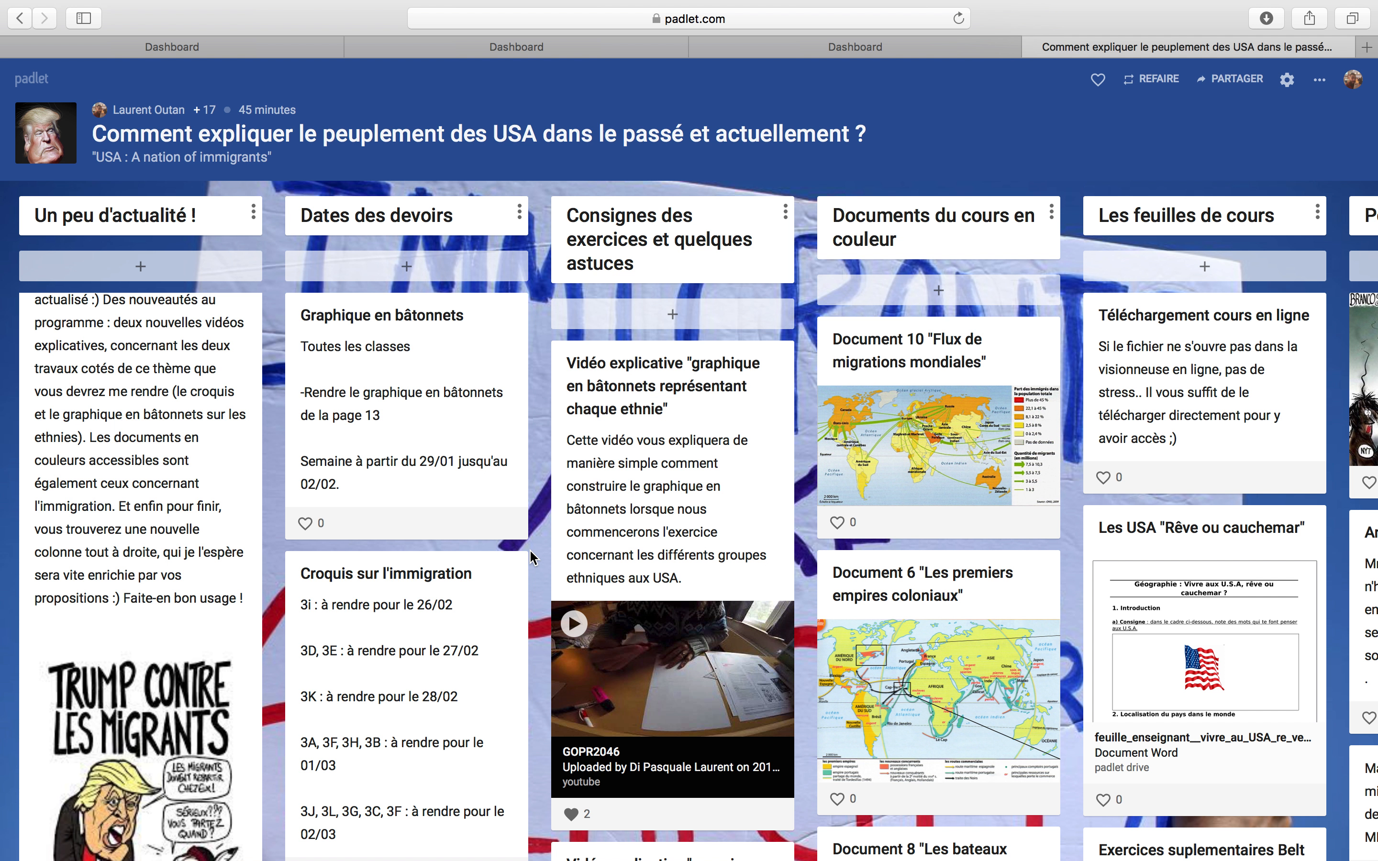
{"action": "scroll", "coordinate": [531, 556], "scroll_direction": "right", "scroll_amount": 8}
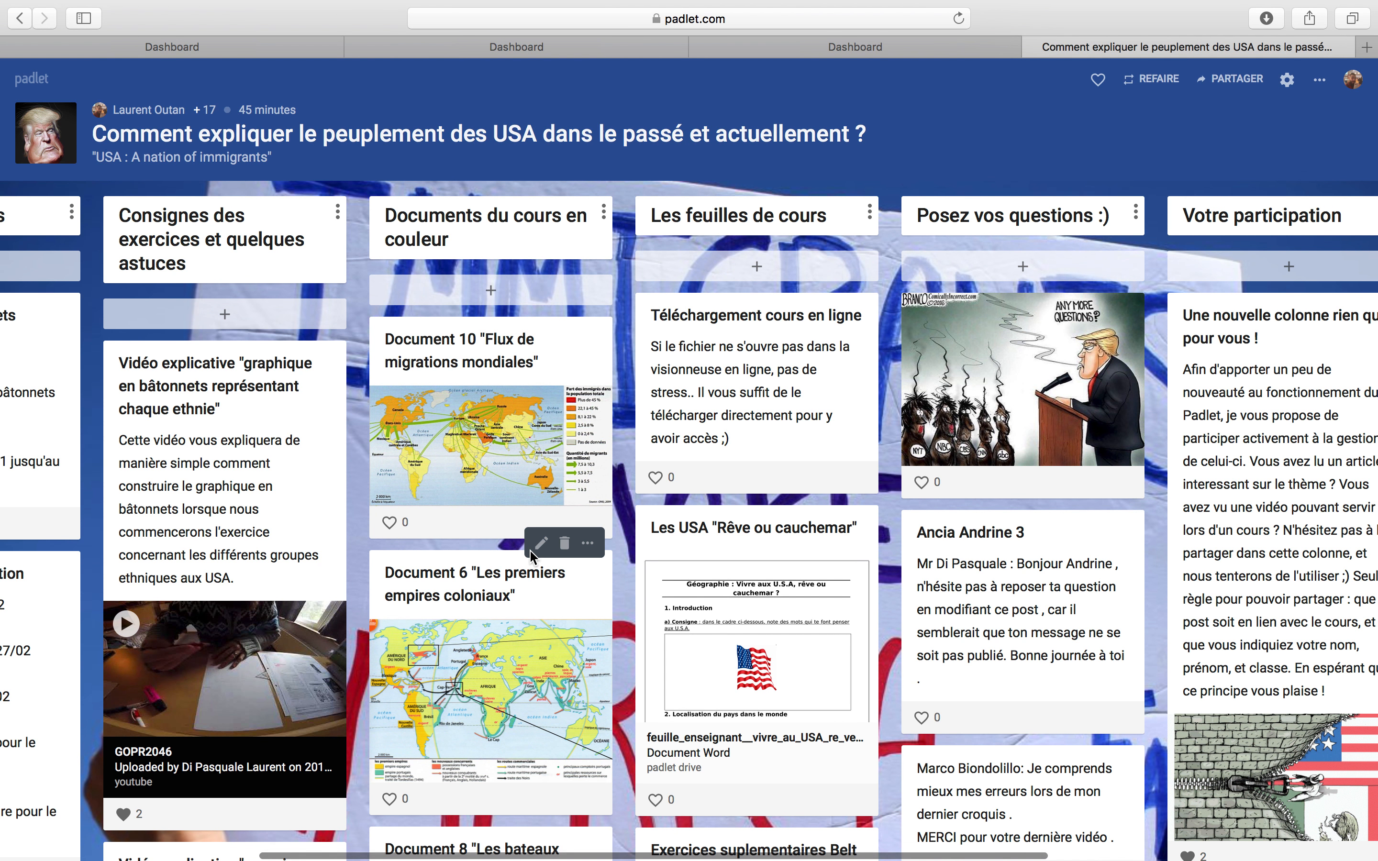
{"action": "scroll", "coordinate": [530, 556], "scroll_direction": "right", "scroll_amount": 10}
{"action": "scroll", "coordinate": [529, 549], "scroll_direction": "left", "scroll_amount": 18}
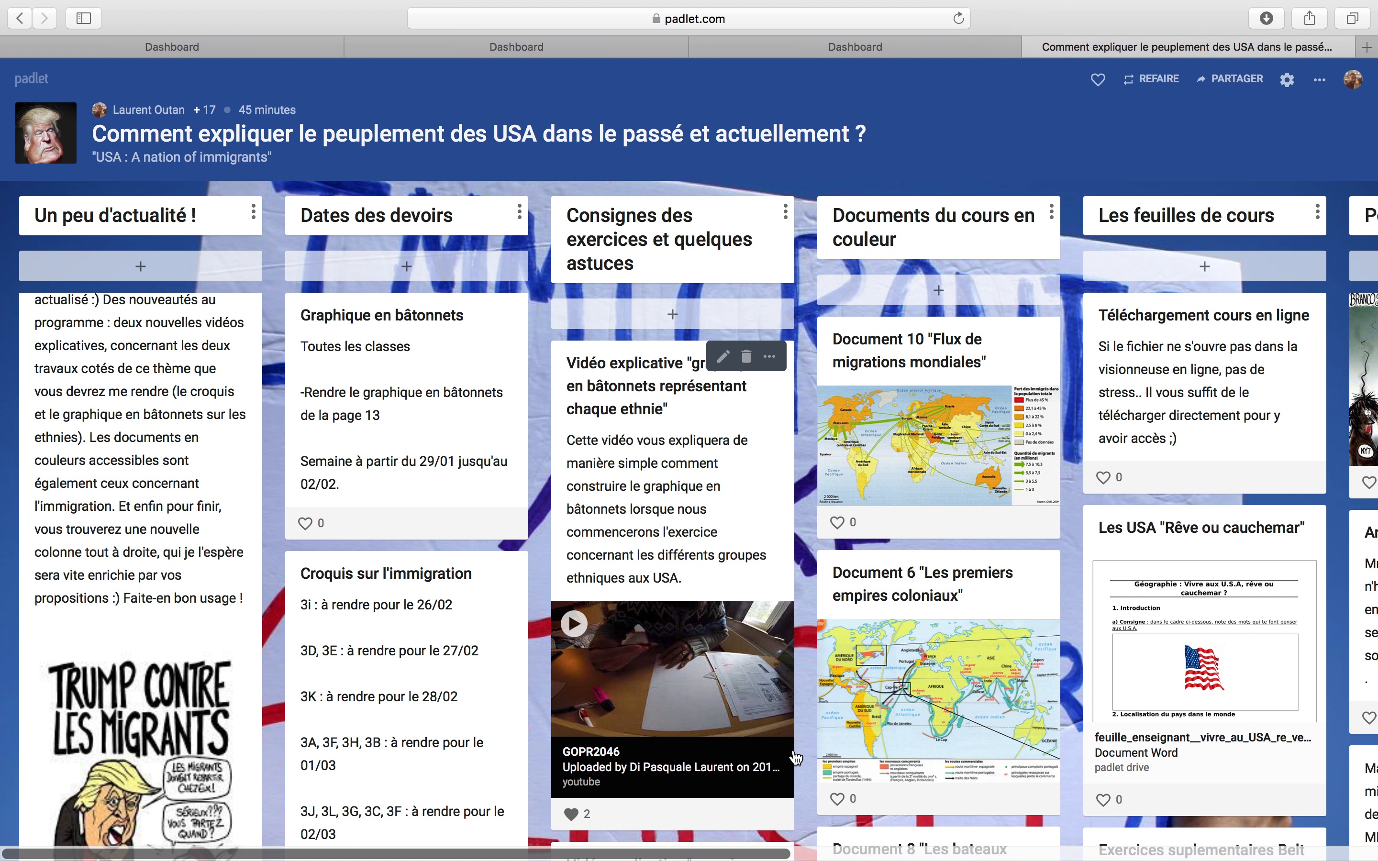
Step: Open the "Classe 2M" padlet from the account's list of padlets
{"action": "left_click", "coordinate": [1351, 86]}
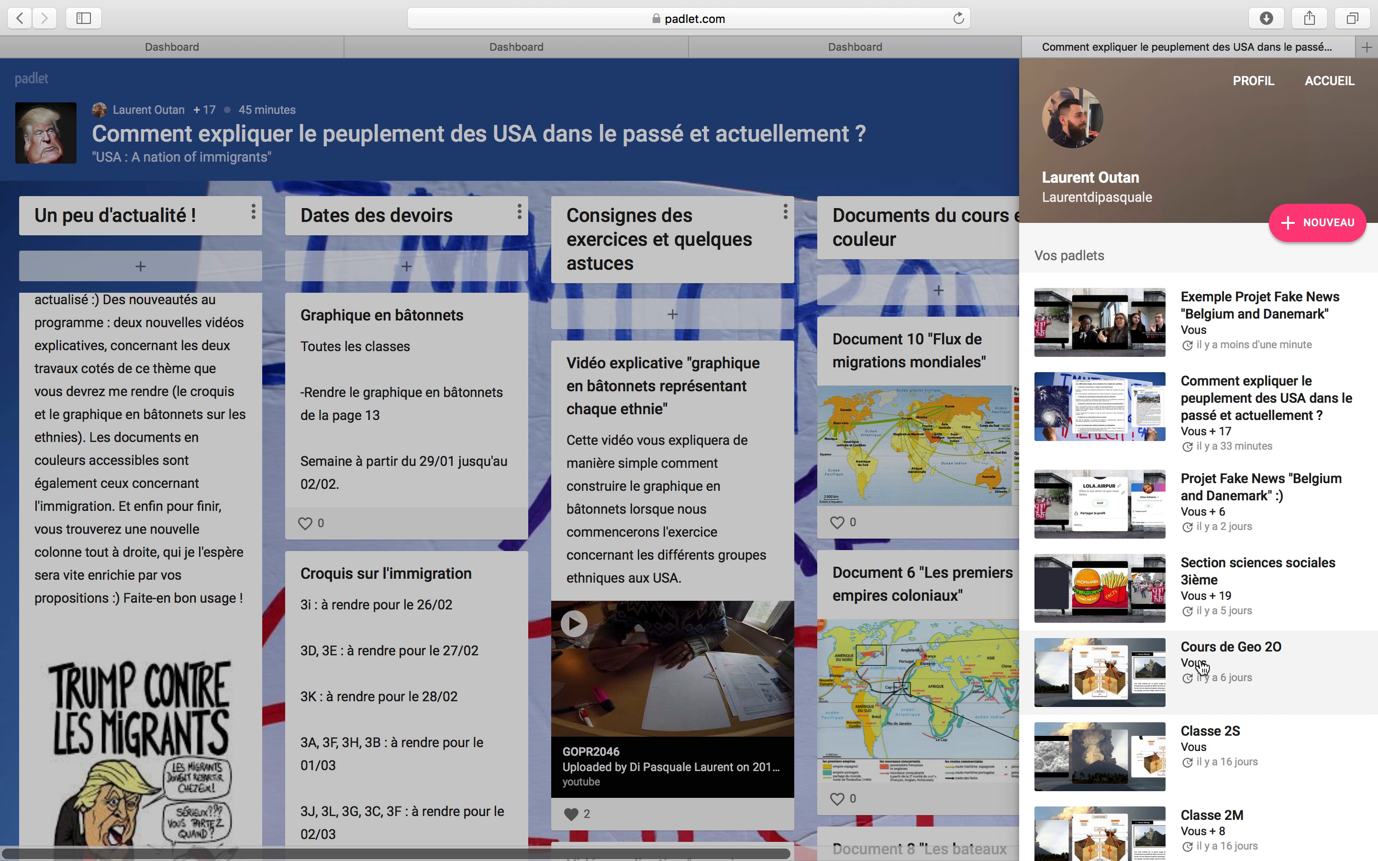
{"action": "scroll", "coordinate": [1201, 664], "scroll_direction": "down", "scroll_amount": 3}
{"action": "left_click", "coordinate": [1177, 746]}
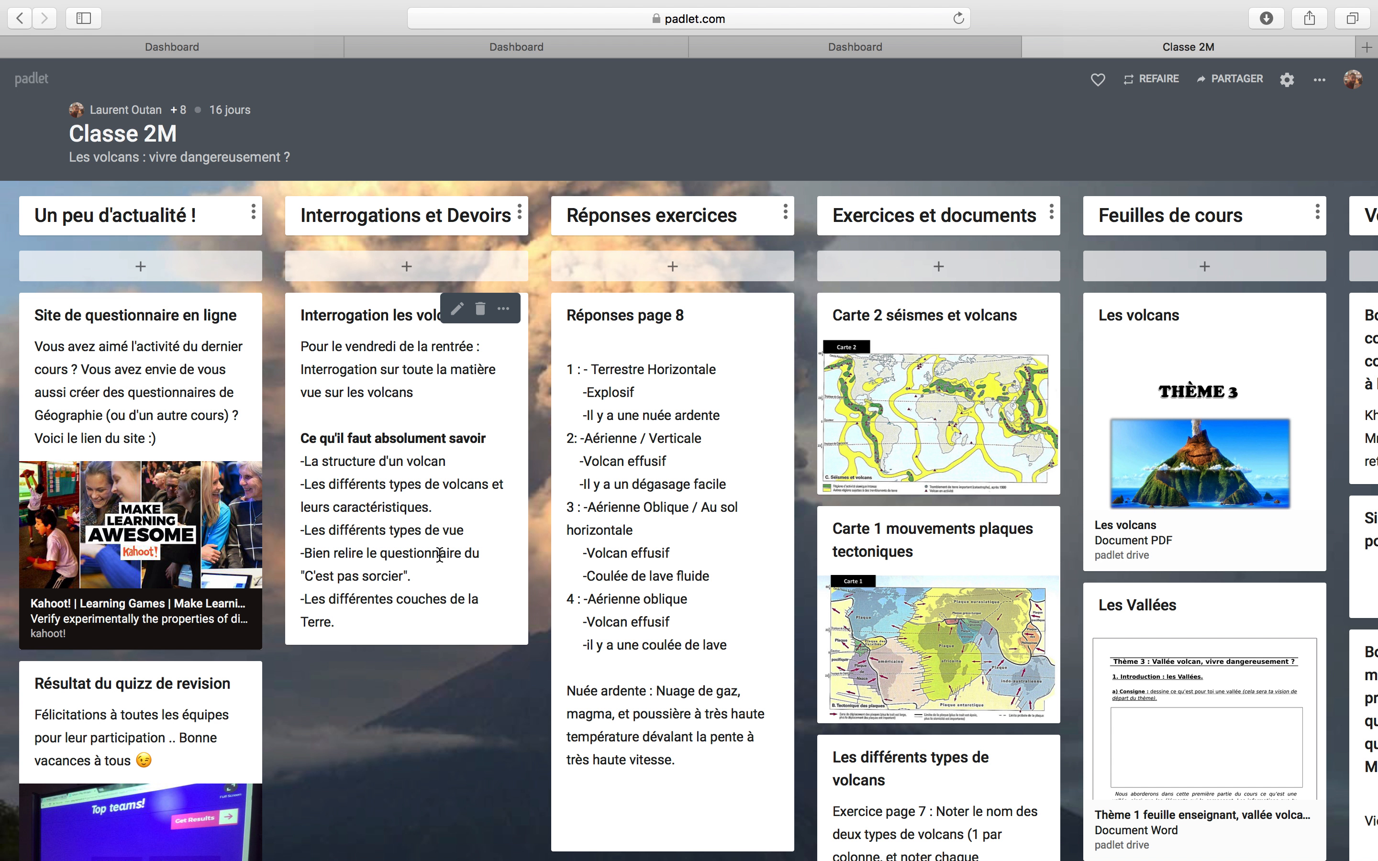
Step: Survey the column layout of the "Classe 2M" padlet from "Un peu d'actualité !" to "Vos questions :)"
{"action": "scroll", "coordinate": [751, 578], "scroll_direction": "right", "scroll_amount": 8}
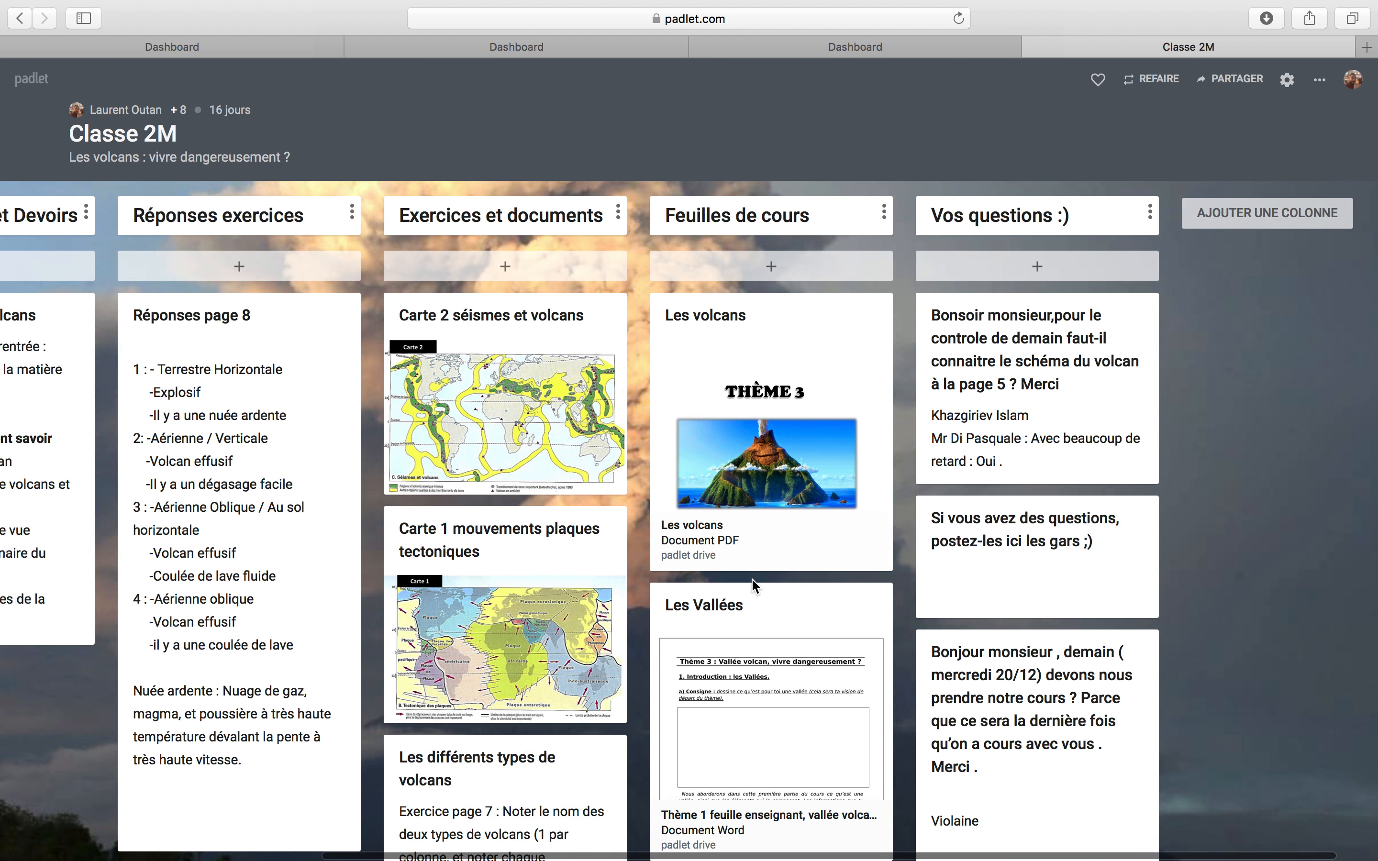
{"action": "scroll", "coordinate": [751, 578], "scroll_direction": "left", "scroll_amount": 8}
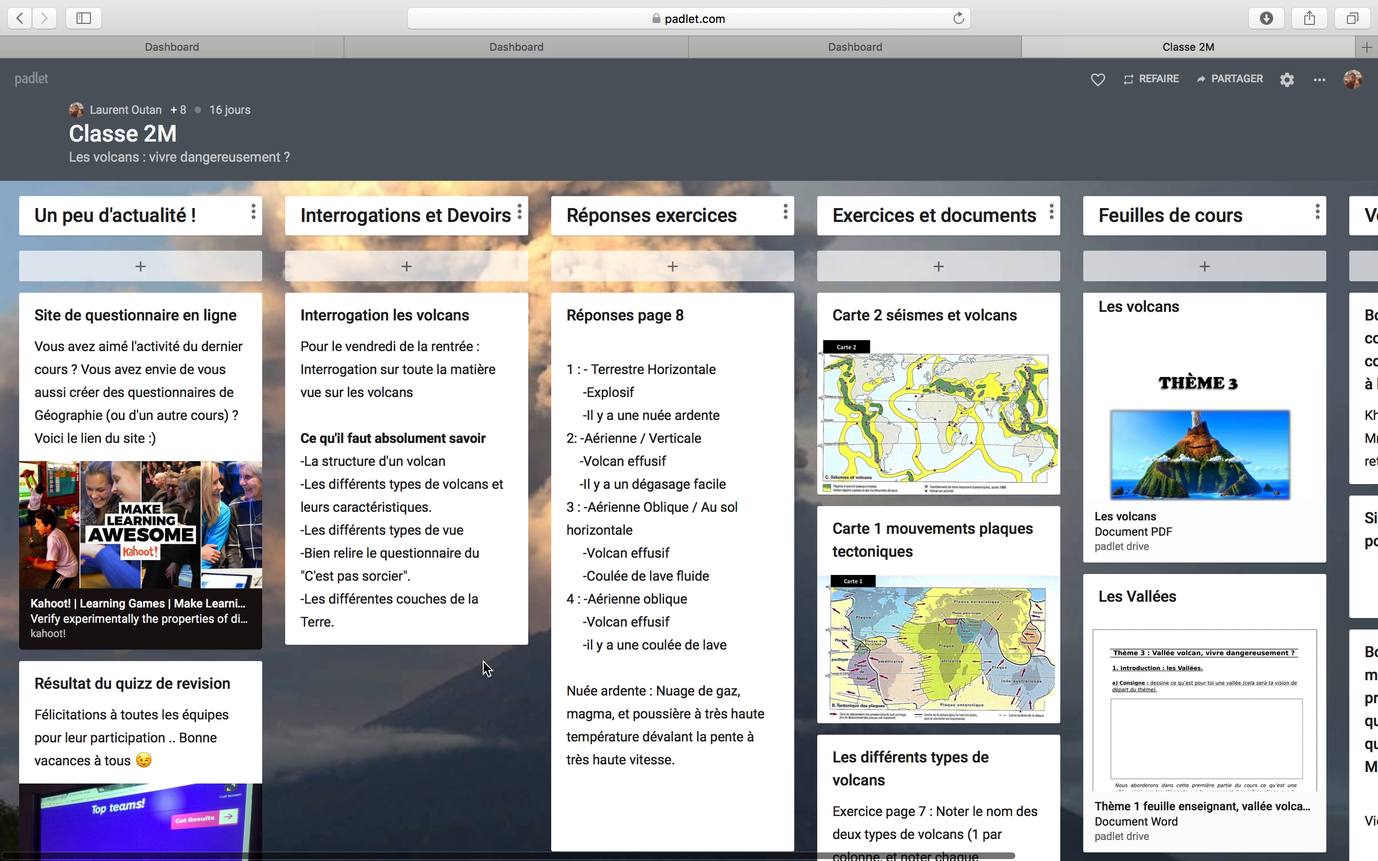
{"action": "scroll", "coordinate": [484, 663], "scroll_direction": "right", "scroll_amount": 8}
{"action": "scroll", "coordinate": [484, 664], "scroll_direction": "left", "scroll_amount": 8}
Step: Examine the posts in the "Un peu d'actualité !", "Réponses exercices" and "Exercices et documents" columns of the volcano padlet
{"action": "scroll", "coordinate": [179, 512], "scroll_direction": "down", "scroll_amount": 10}
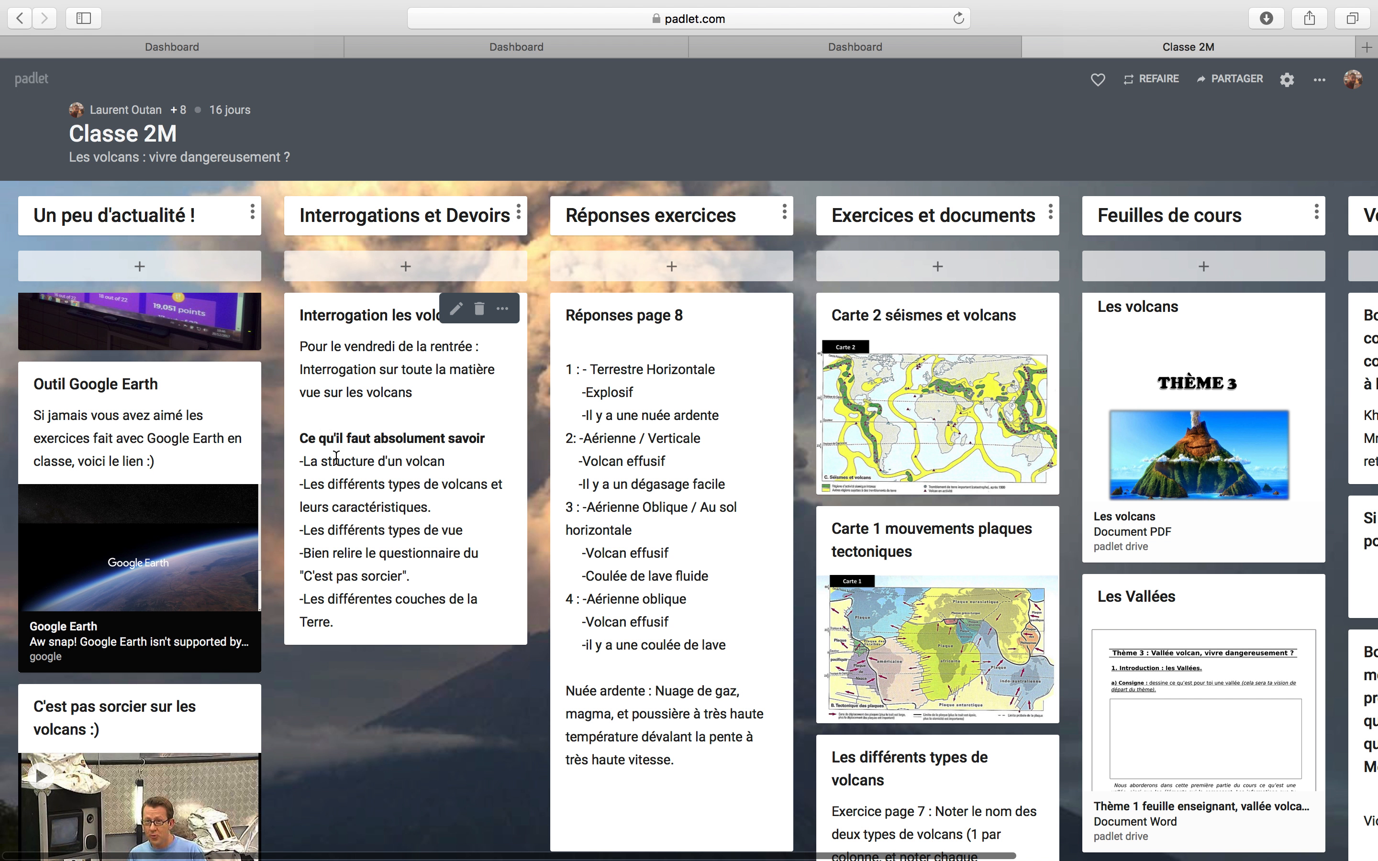
{"action": "scroll", "coordinate": [671, 496], "scroll_direction": "down", "scroll_amount": 4}
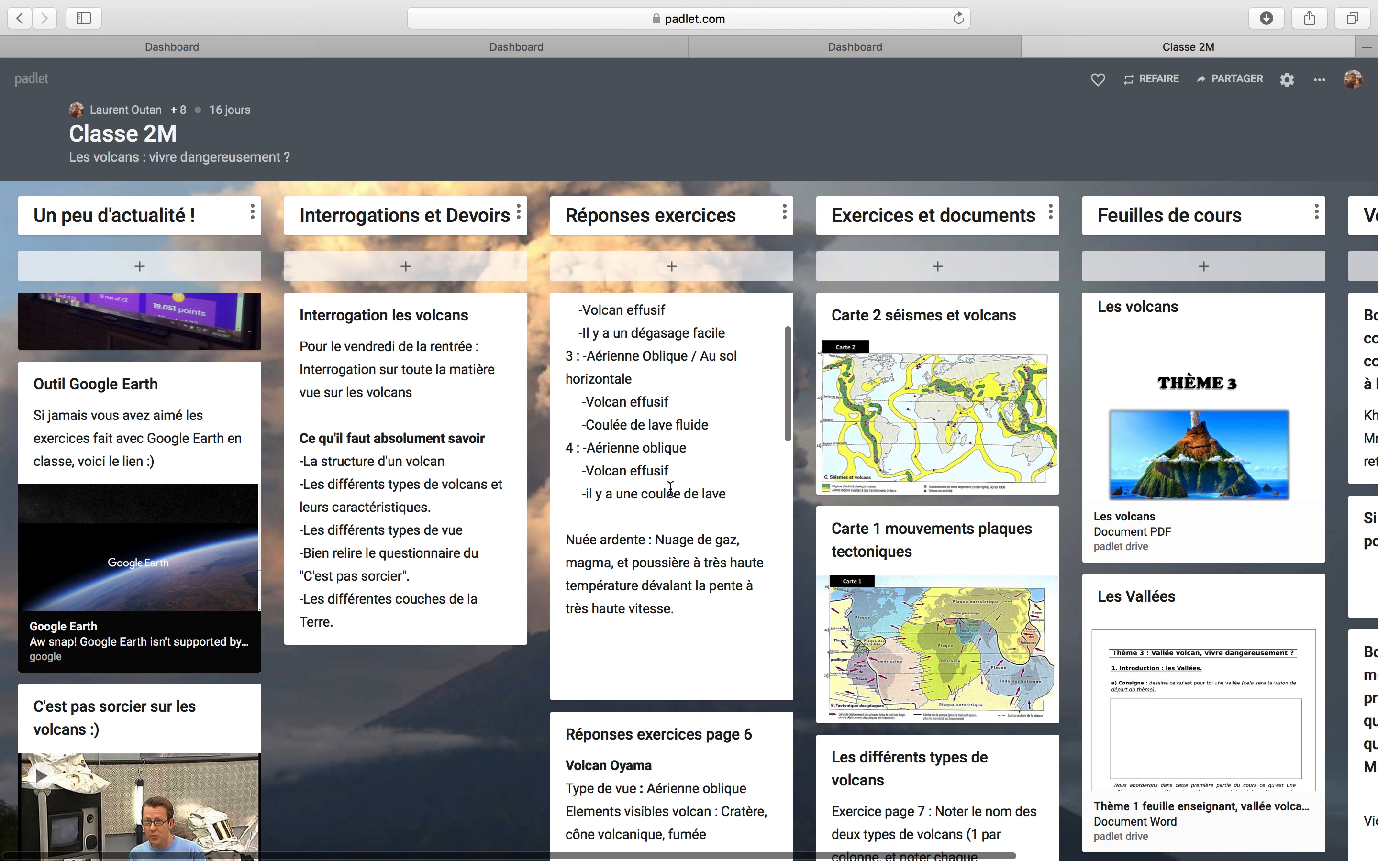
{"action": "scroll", "coordinate": [670, 495], "scroll_direction": "down", "scroll_amount": 15}
{"action": "scroll", "coordinate": [671, 493], "scroll_direction": "up", "scroll_amount": 17}
{"action": "scroll", "coordinate": [670, 490], "scroll_direction": "down", "scroll_amount": 10}
{"action": "scroll", "coordinate": [670, 490], "scroll_direction": "down", "scroll_amount": 12}
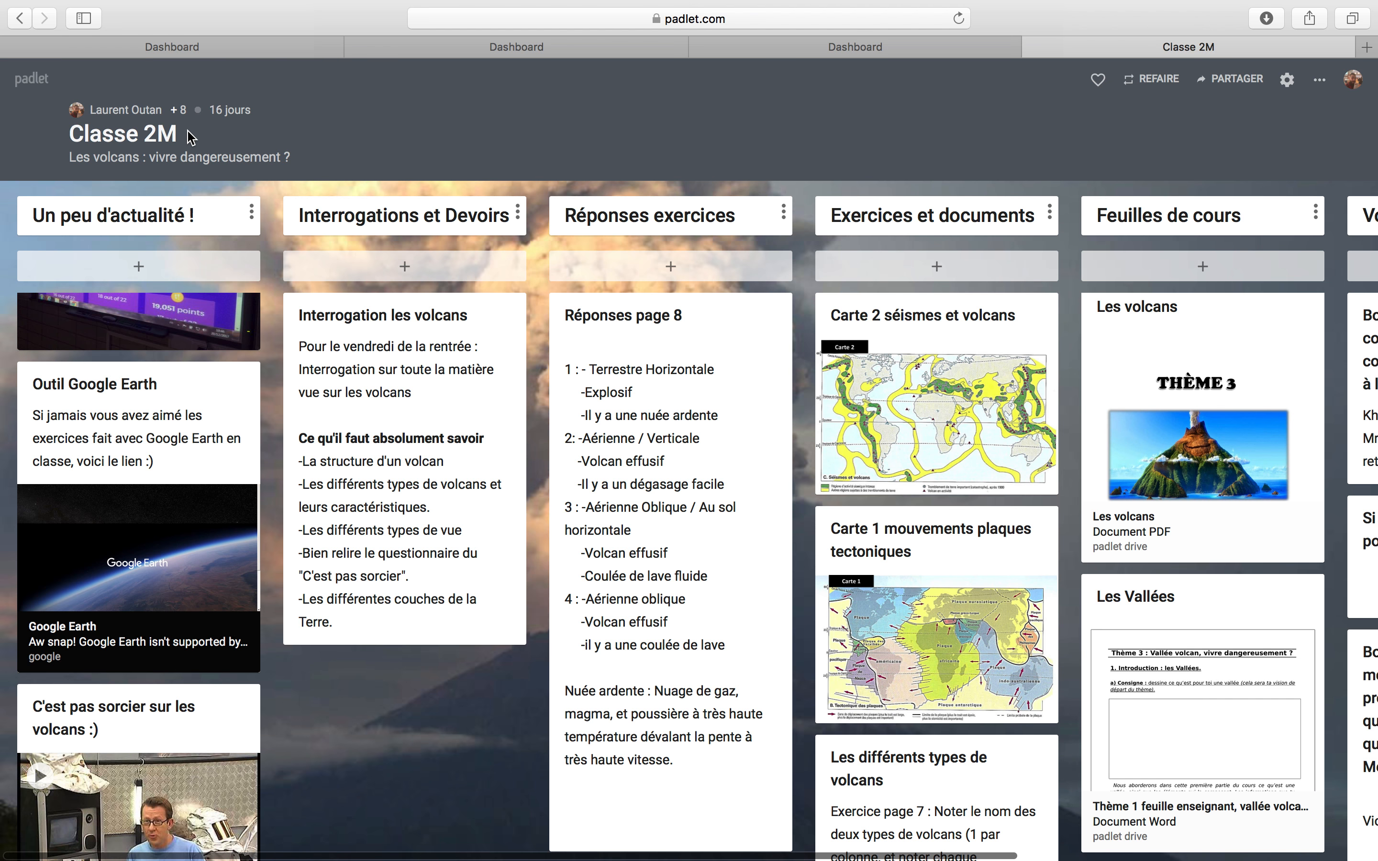
{"action": "scroll", "coordinate": [1031, 506], "scroll_direction": "down", "scroll_amount": 10}
{"action": "scroll", "coordinate": [1031, 506], "scroll_direction": "down", "scroll_amount": 15}
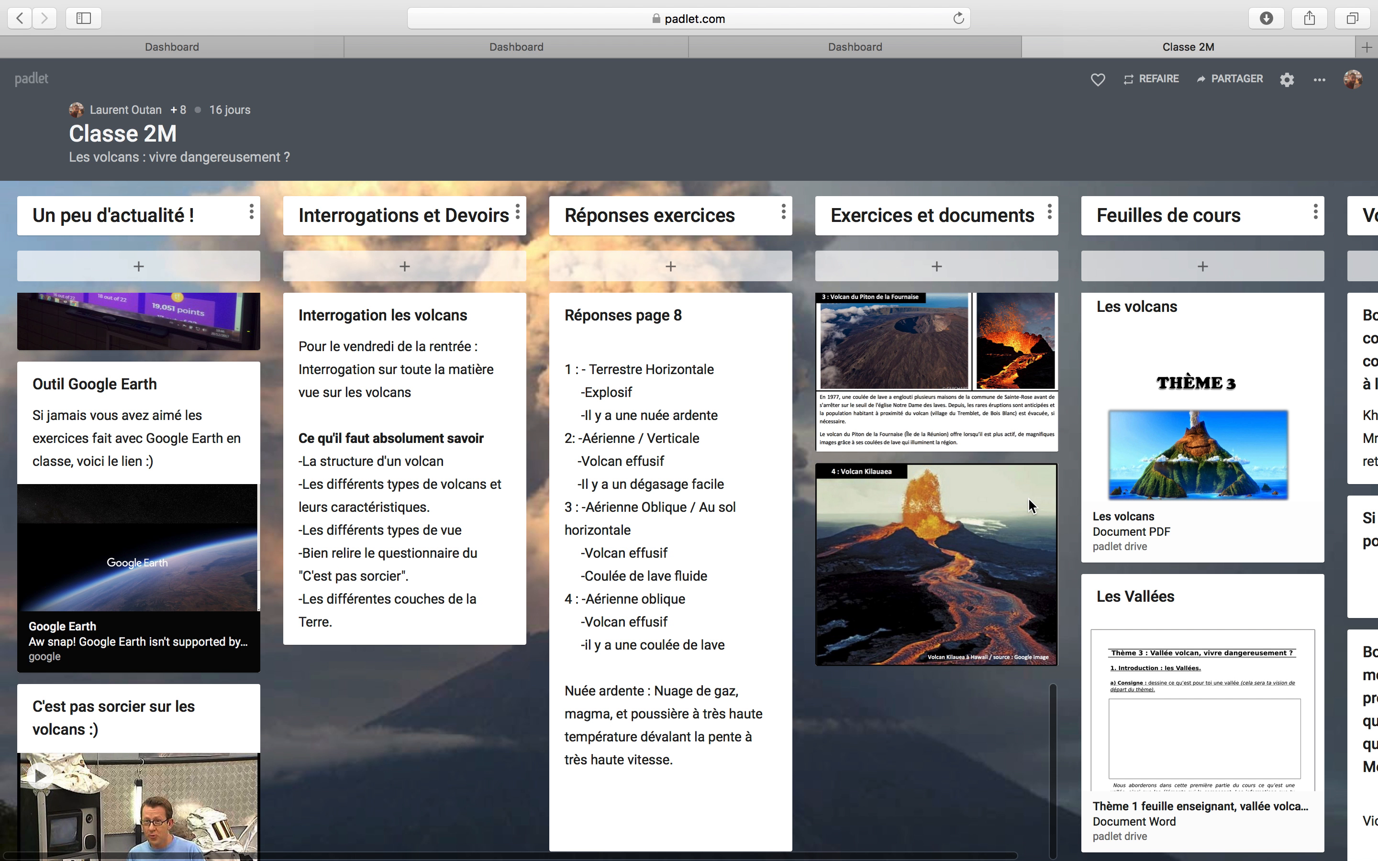
{"action": "scroll", "coordinate": [1030, 506], "scroll_direction": "up", "scroll_amount": 20}
Step: Look over the "Feuilles de cours" column and read the student questions with teacher replies in "Vos questions :)"
{"action": "scroll", "coordinate": [1028, 504], "scroll_direction": "right", "scroll_amount": 8}
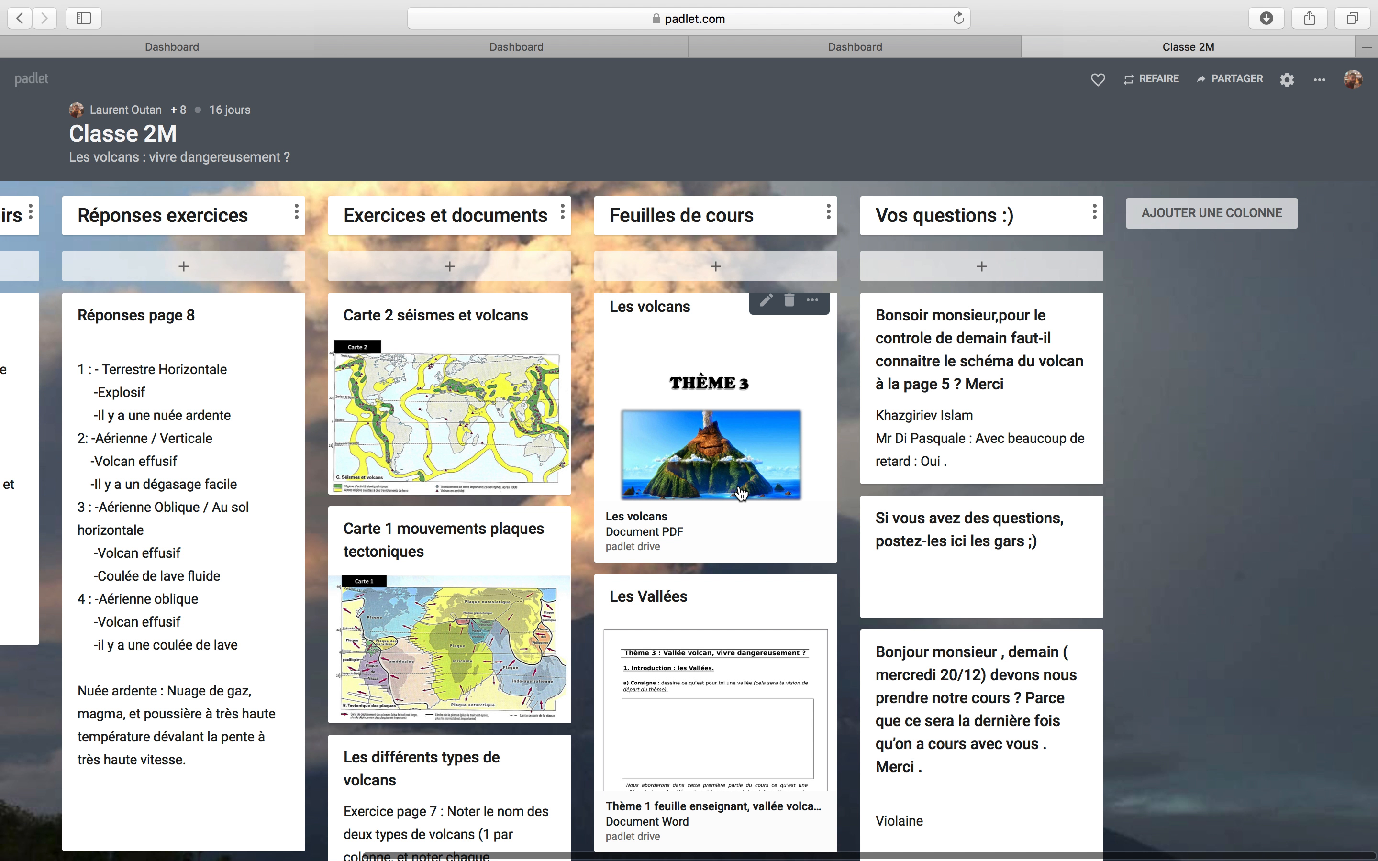
{"action": "scroll", "coordinate": [740, 492], "scroll_direction": "left", "scroll_amount": 10}
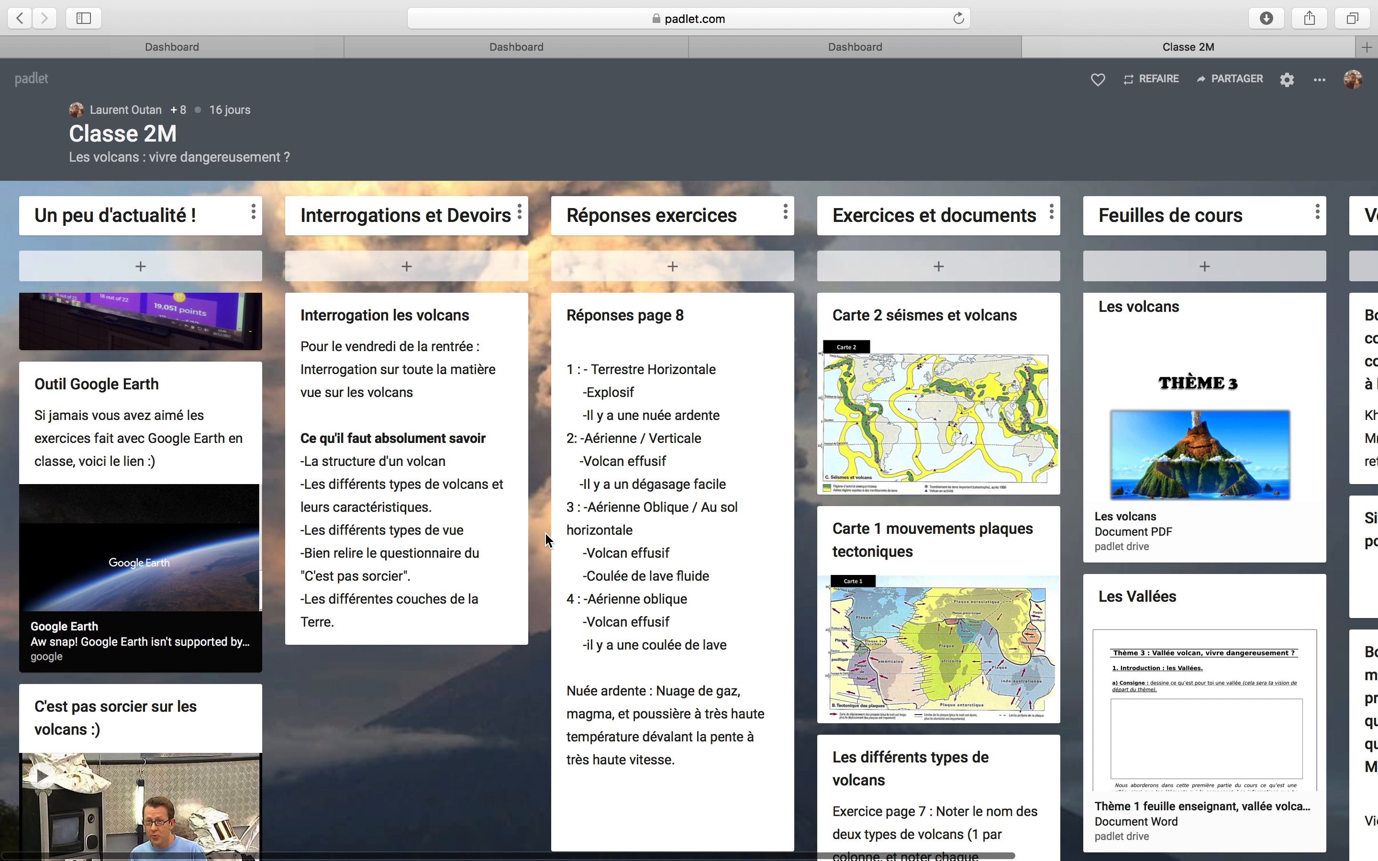
{"action": "scroll", "coordinate": [546, 535], "scroll_direction": "right", "scroll_amount": 10}
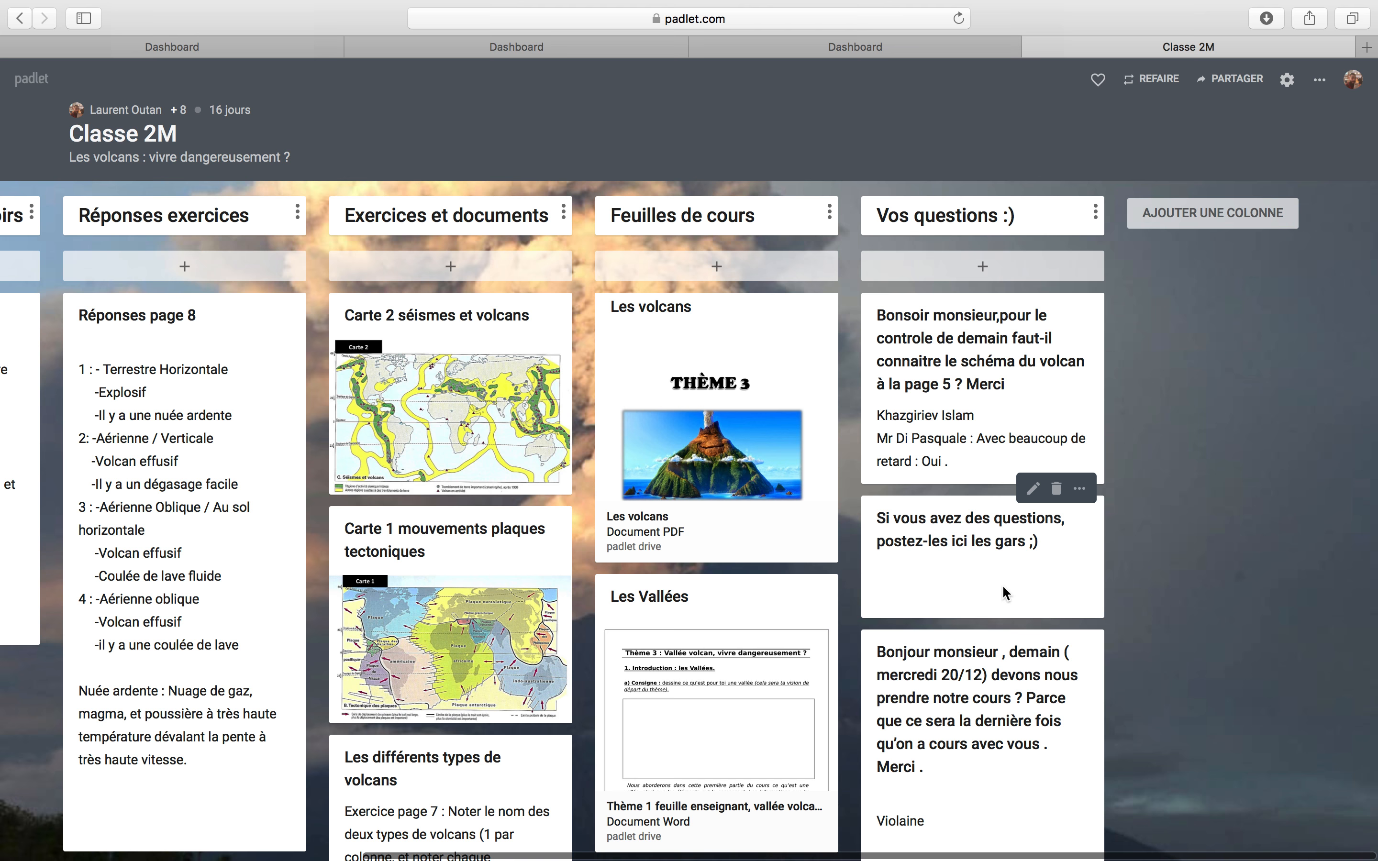
{"action": "scroll", "coordinate": [1002, 586], "scroll_direction": "down", "scroll_amount": 2}
{"action": "scroll", "coordinate": [1002, 585], "scroll_direction": "down", "scroll_amount": 8}
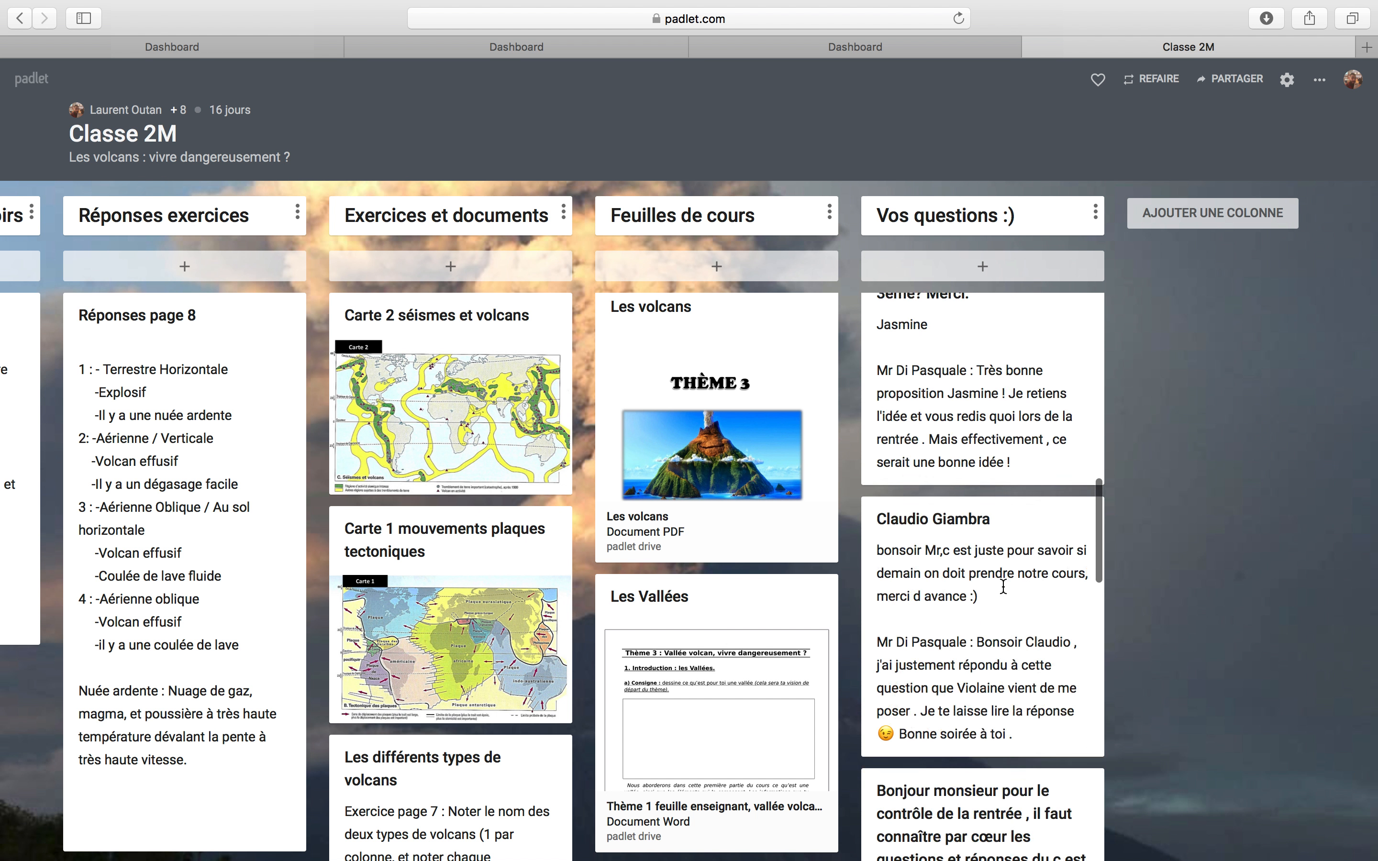
{"action": "scroll", "coordinate": [1003, 587], "scroll_direction": "up", "scroll_amount": 10}
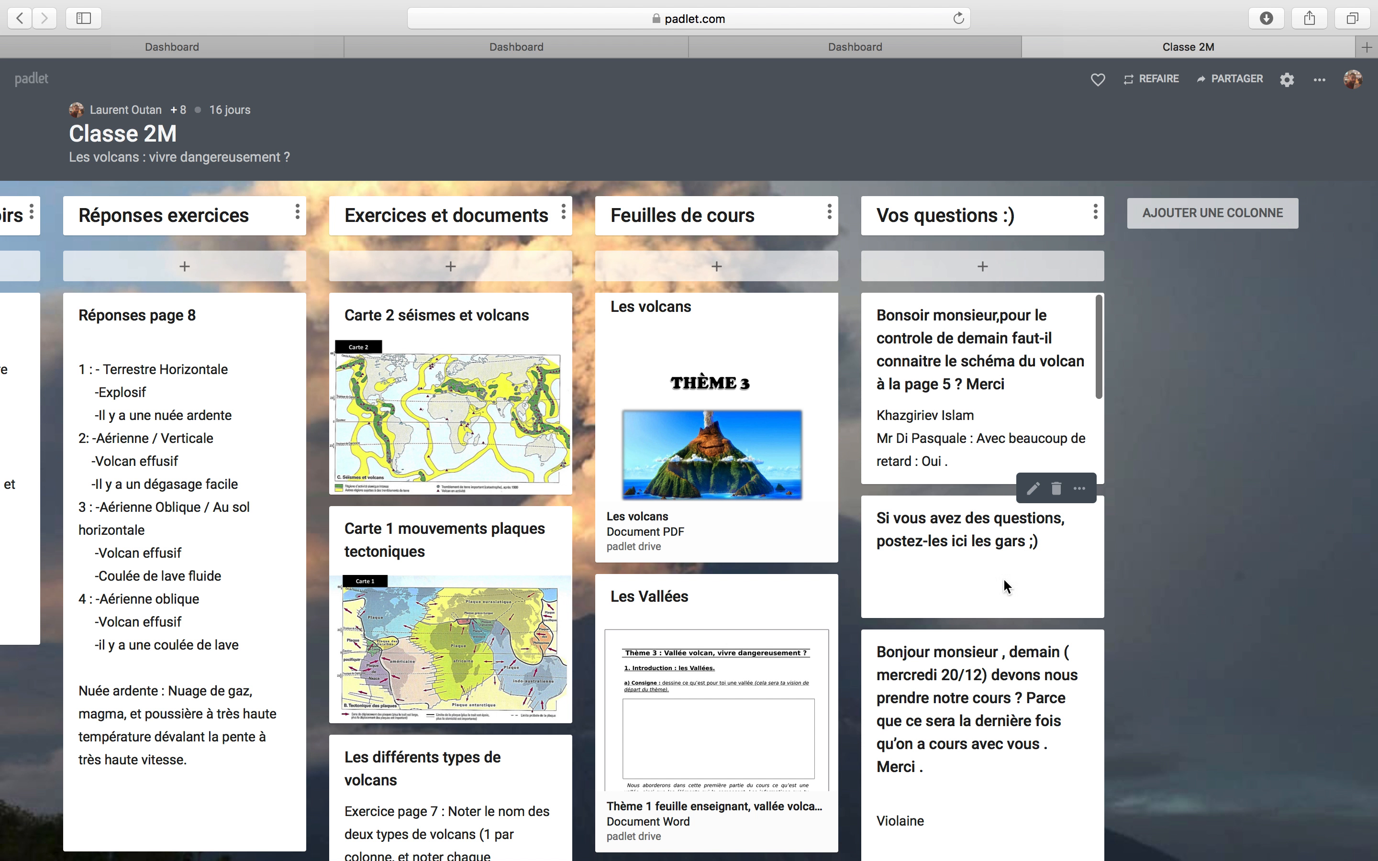
Step: Open the "Cours de Geo 2O" padlet from the account's list of padlets
{"action": "mouse_move", "coordinate": [1053, 392]}
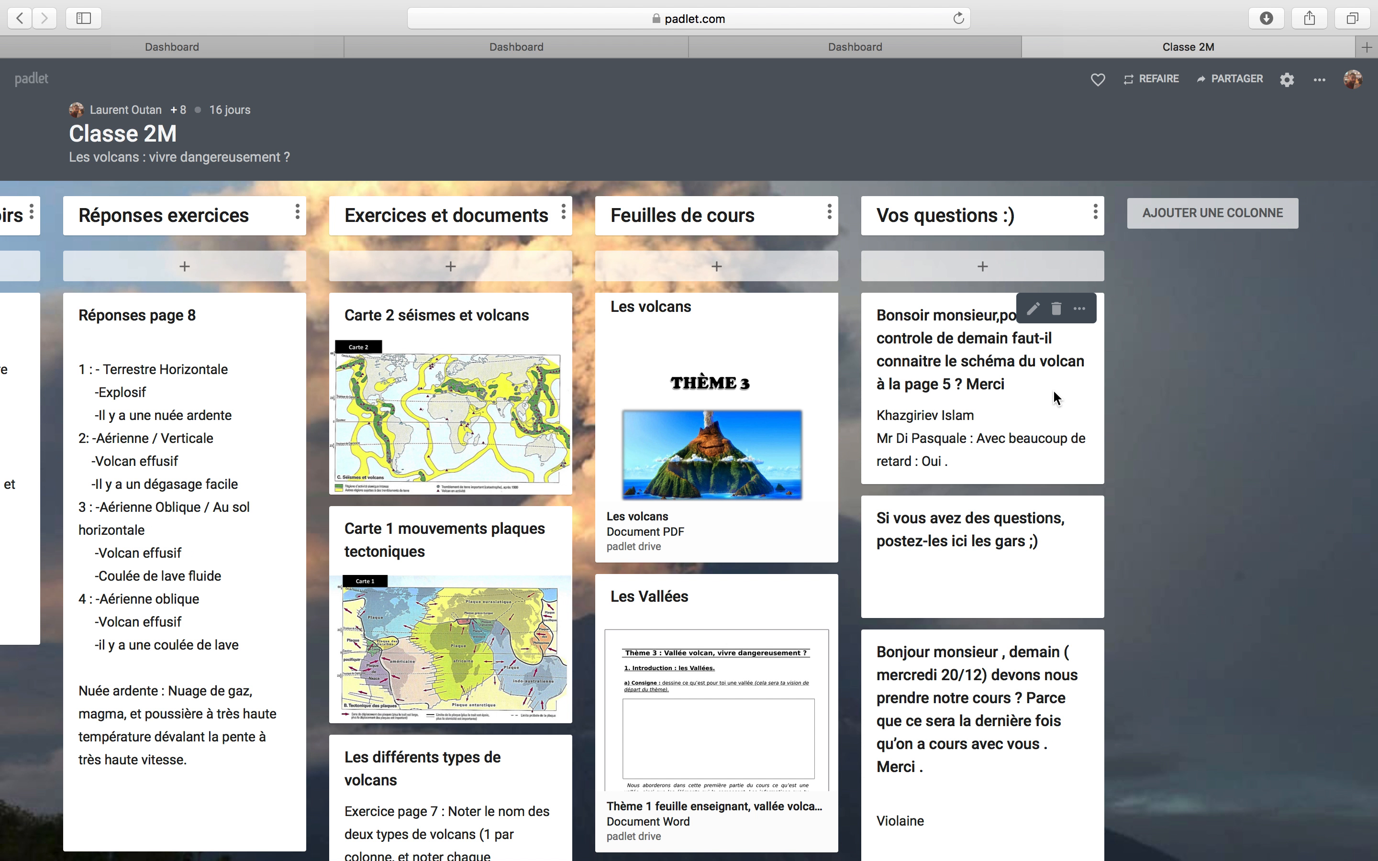
{"action": "scroll", "coordinate": [1053, 389], "scroll_direction": "left", "scroll_amount": 9}
{"action": "scroll", "coordinate": [1053, 389], "scroll_direction": "right", "scroll_amount": 9}
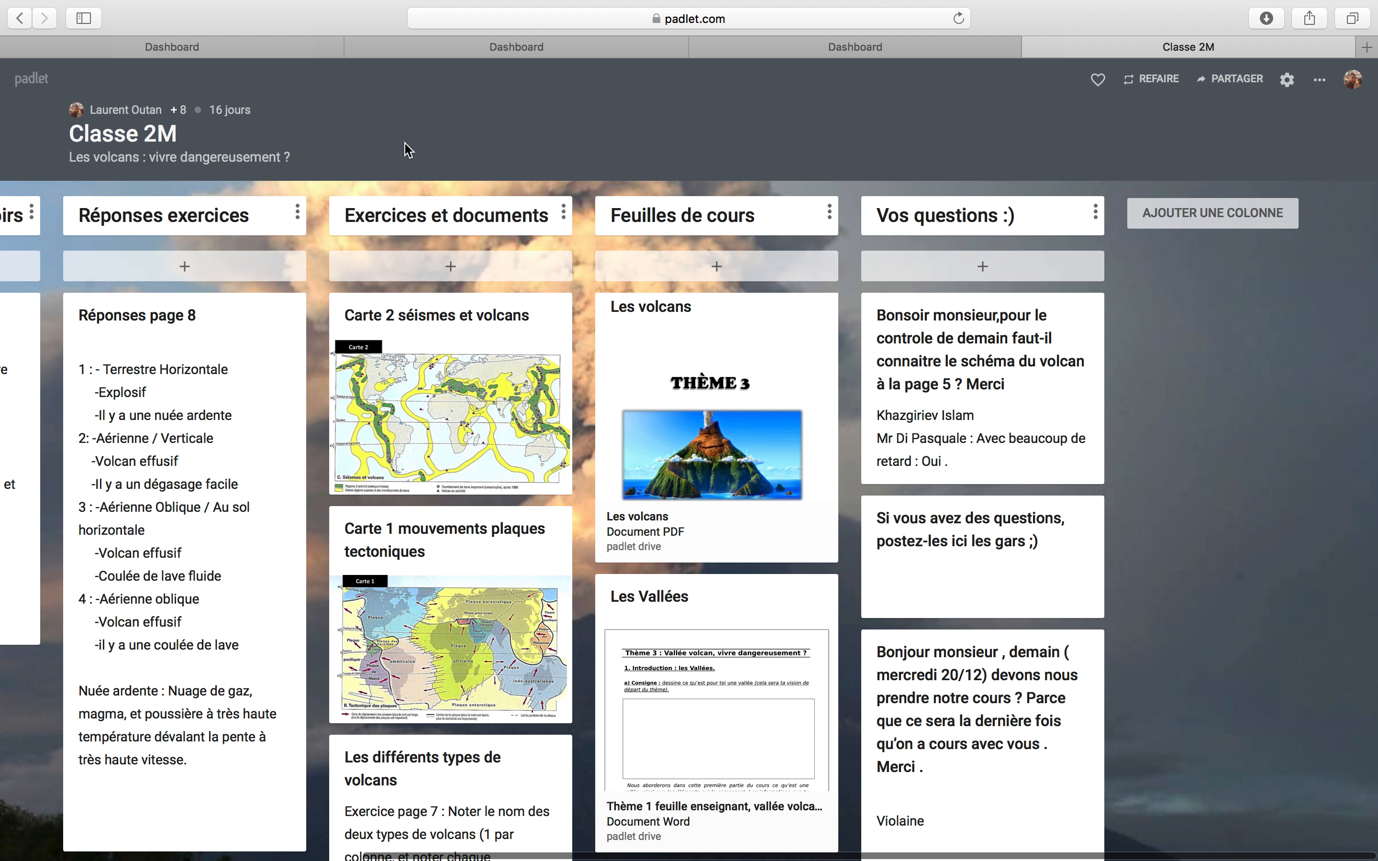
{"action": "left_click", "coordinate": [1354, 81]}
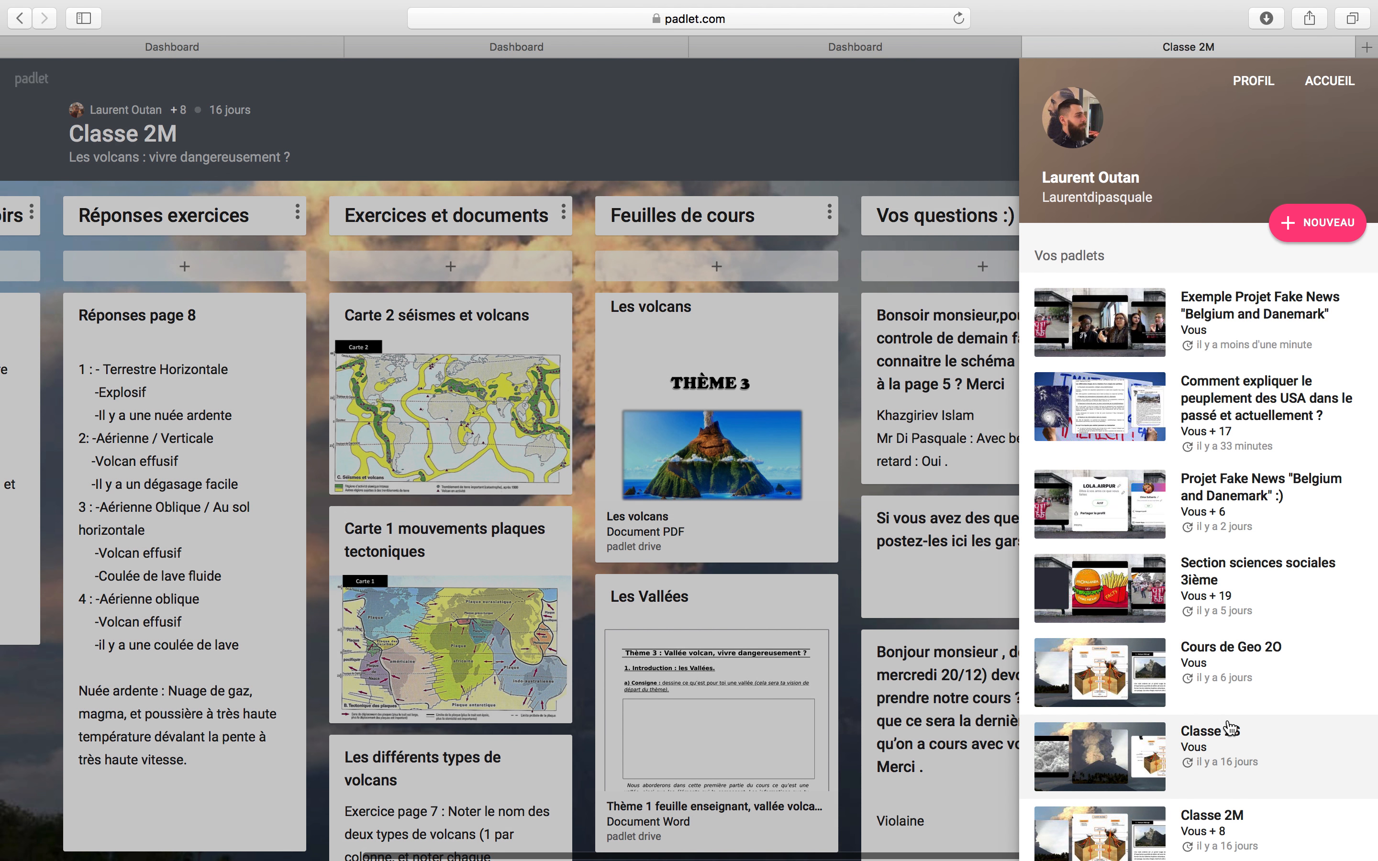
{"action": "left_click", "coordinate": [1235, 664]}
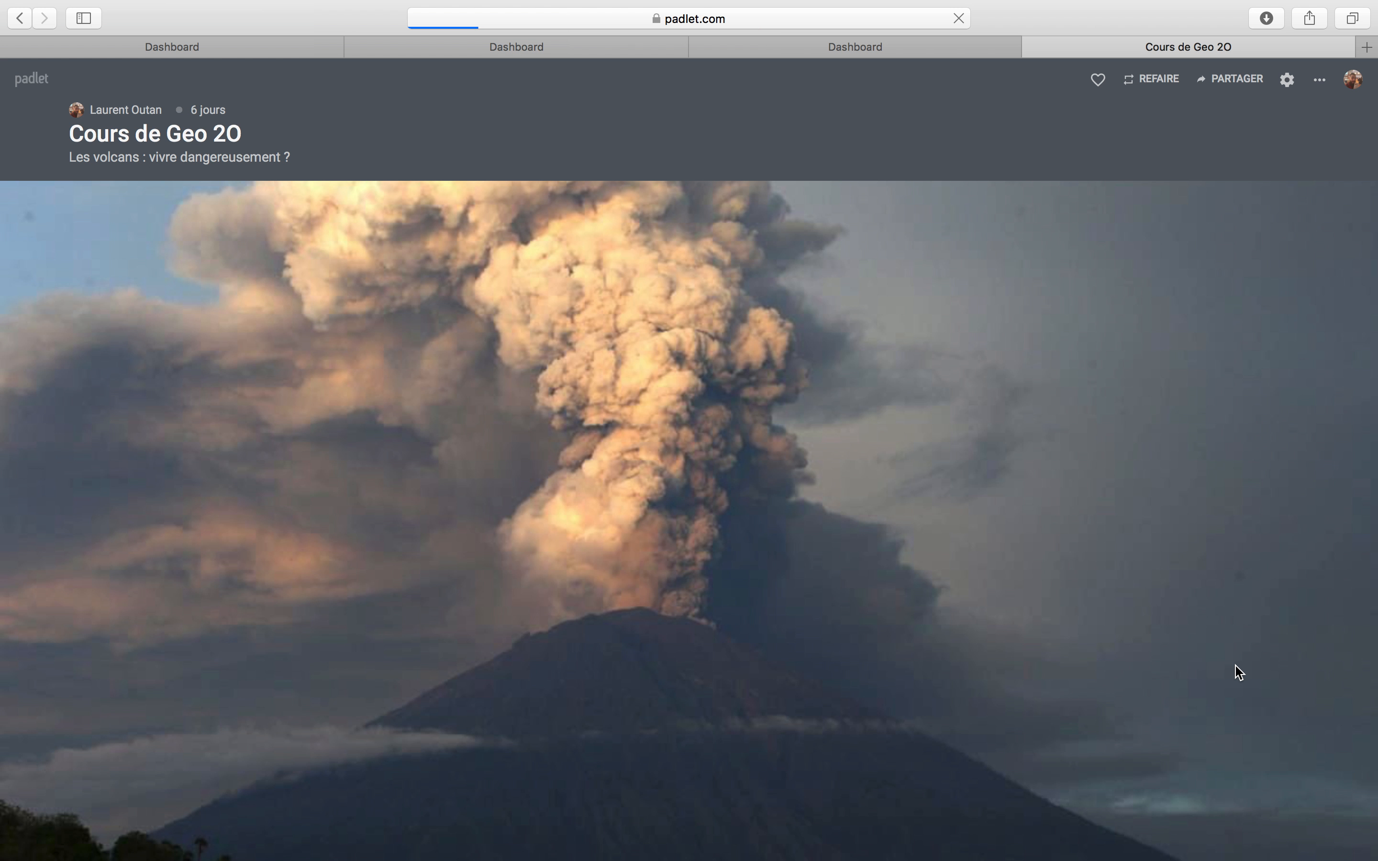
Step: Survey the columns of the "Cours de Geo 2O" padlet from "Un peu d'actualité !" to "Questions éventuelles"
{"action": "scroll", "coordinate": [889, 569], "scroll_direction": "right", "scroll_amount": 10}
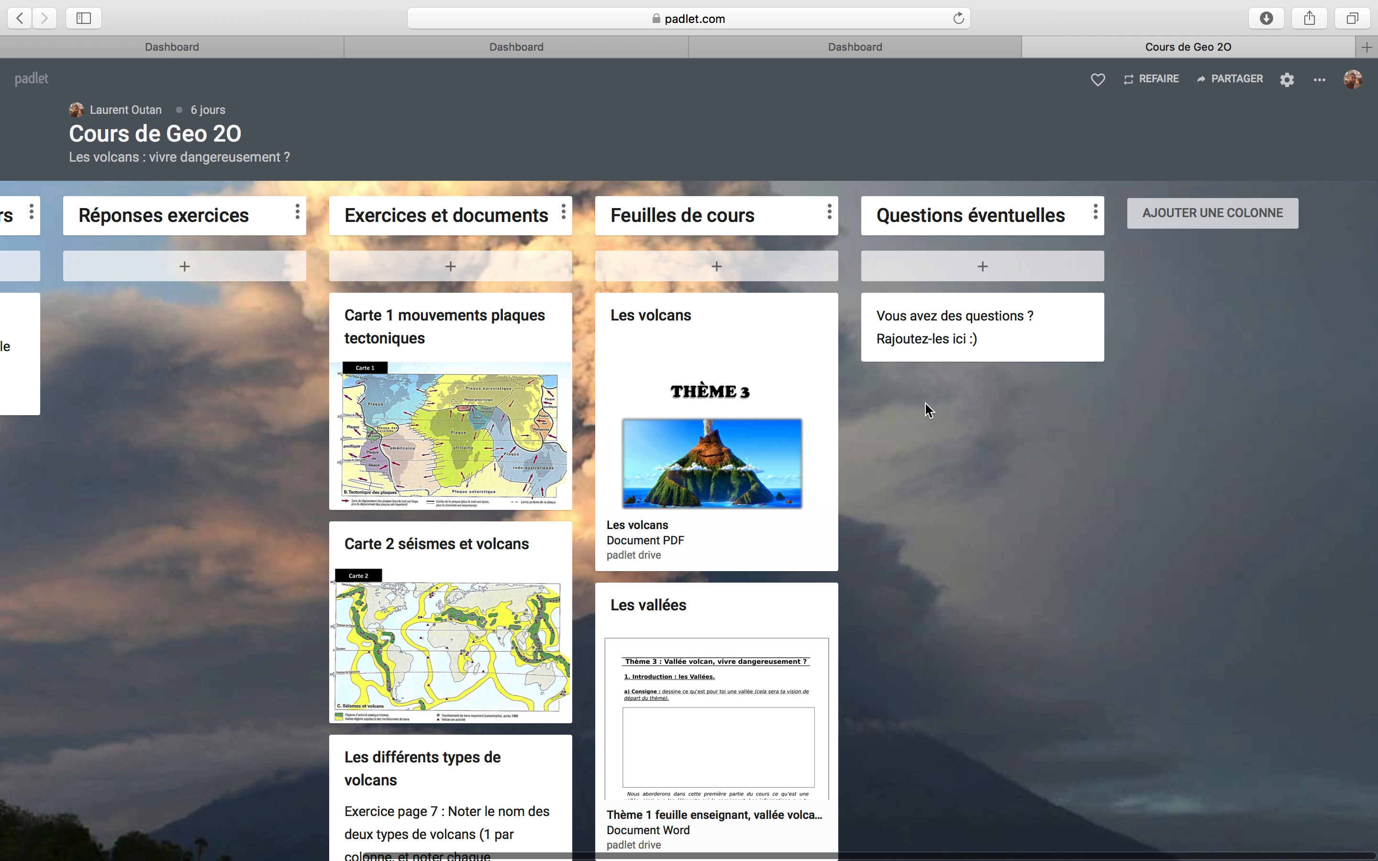
{"action": "scroll", "coordinate": [924, 401], "scroll_direction": "left", "scroll_amount": 9}
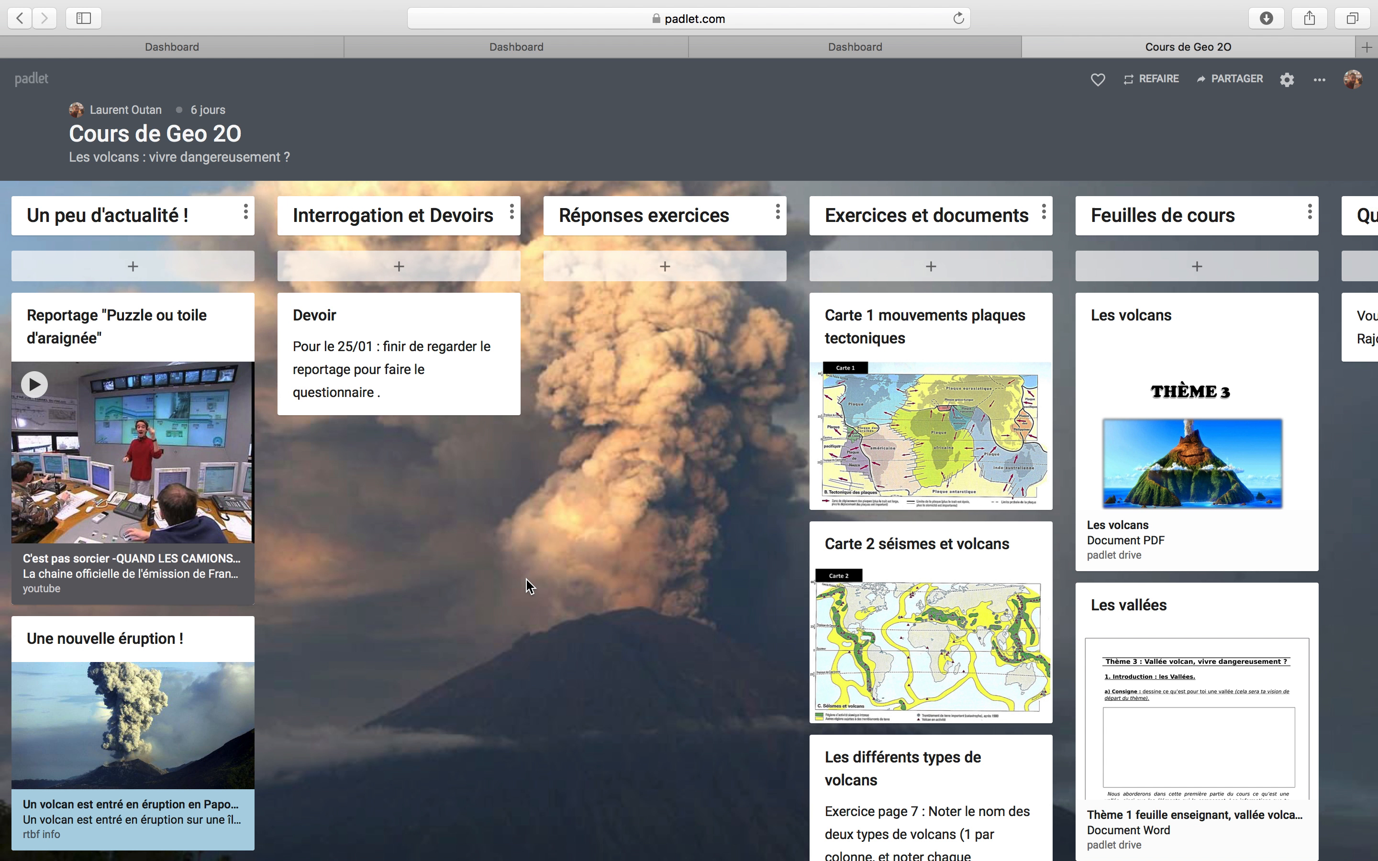
{"action": "scroll", "coordinate": [525, 578], "scroll_direction": "right", "scroll_amount": 8}
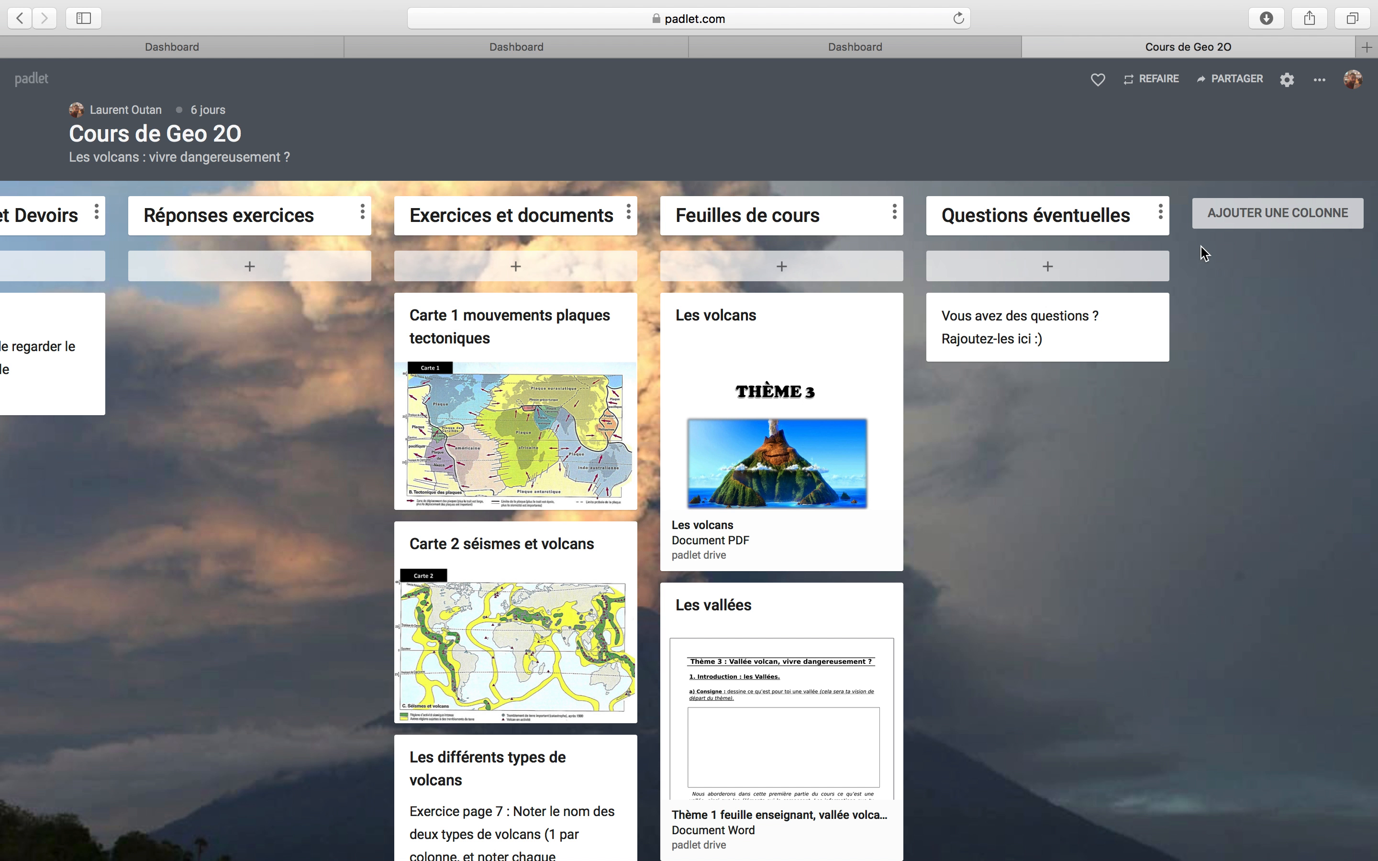
{"action": "scroll", "coordinate": [968, 444], "scroll_direction": "left", "scroll_amount": 5}
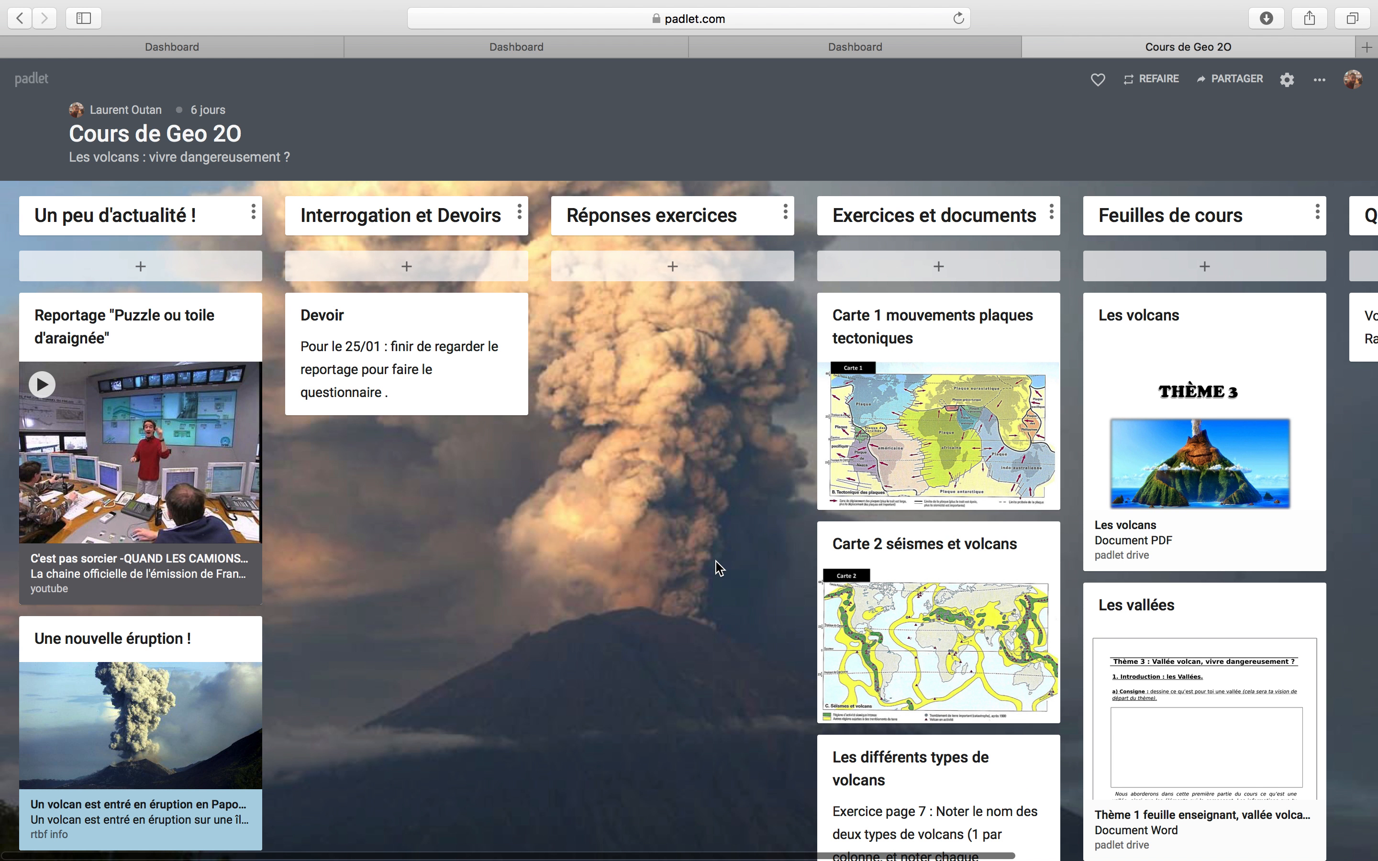
{"action": "scroll", "coordinate": [717, 568], "scroll_direction": "right", "scroll_amount": 6}
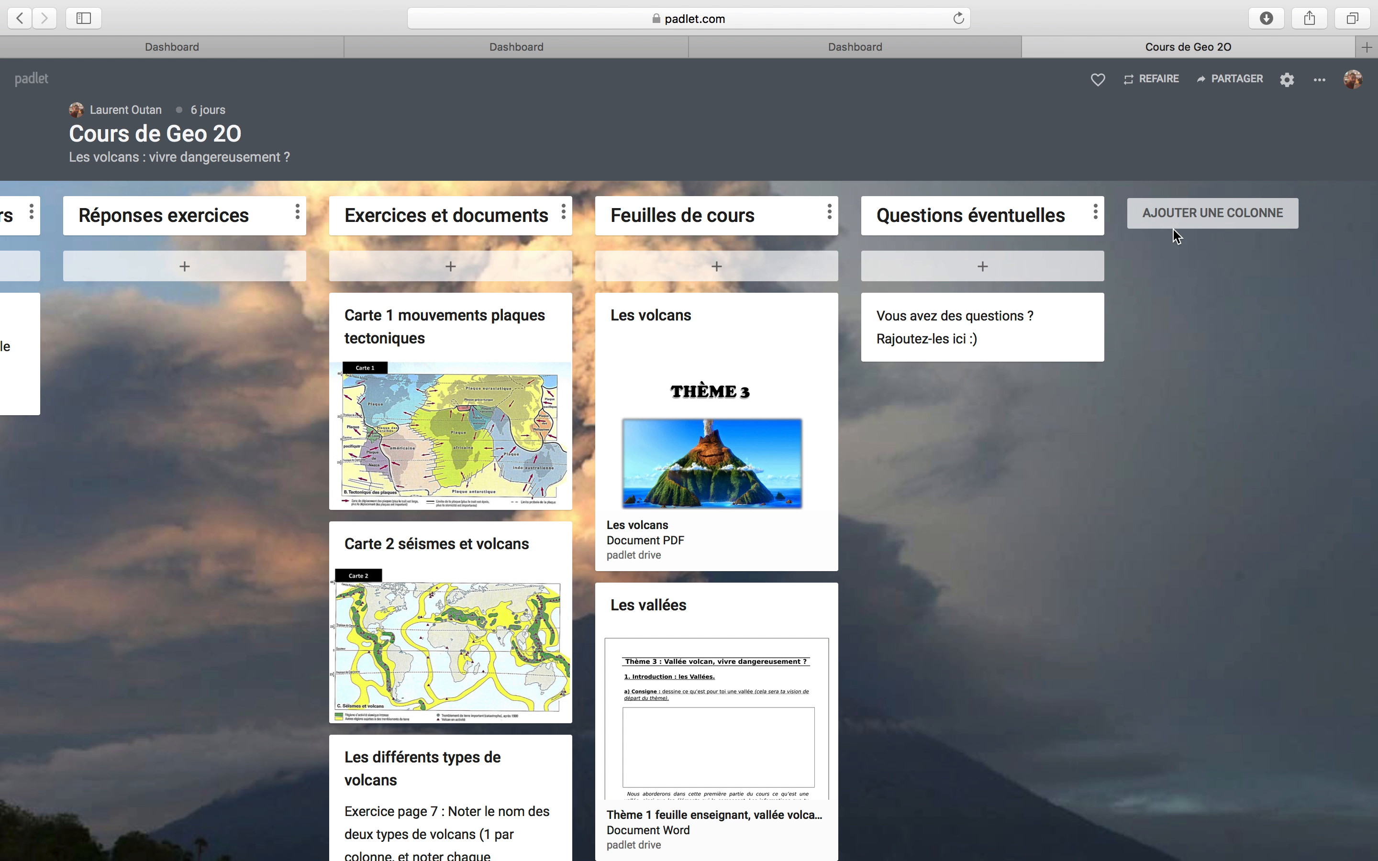
{"action": "scroll", "coordinate": [993, 263], "scroll_direction": "left", "scroll_amount": 3}
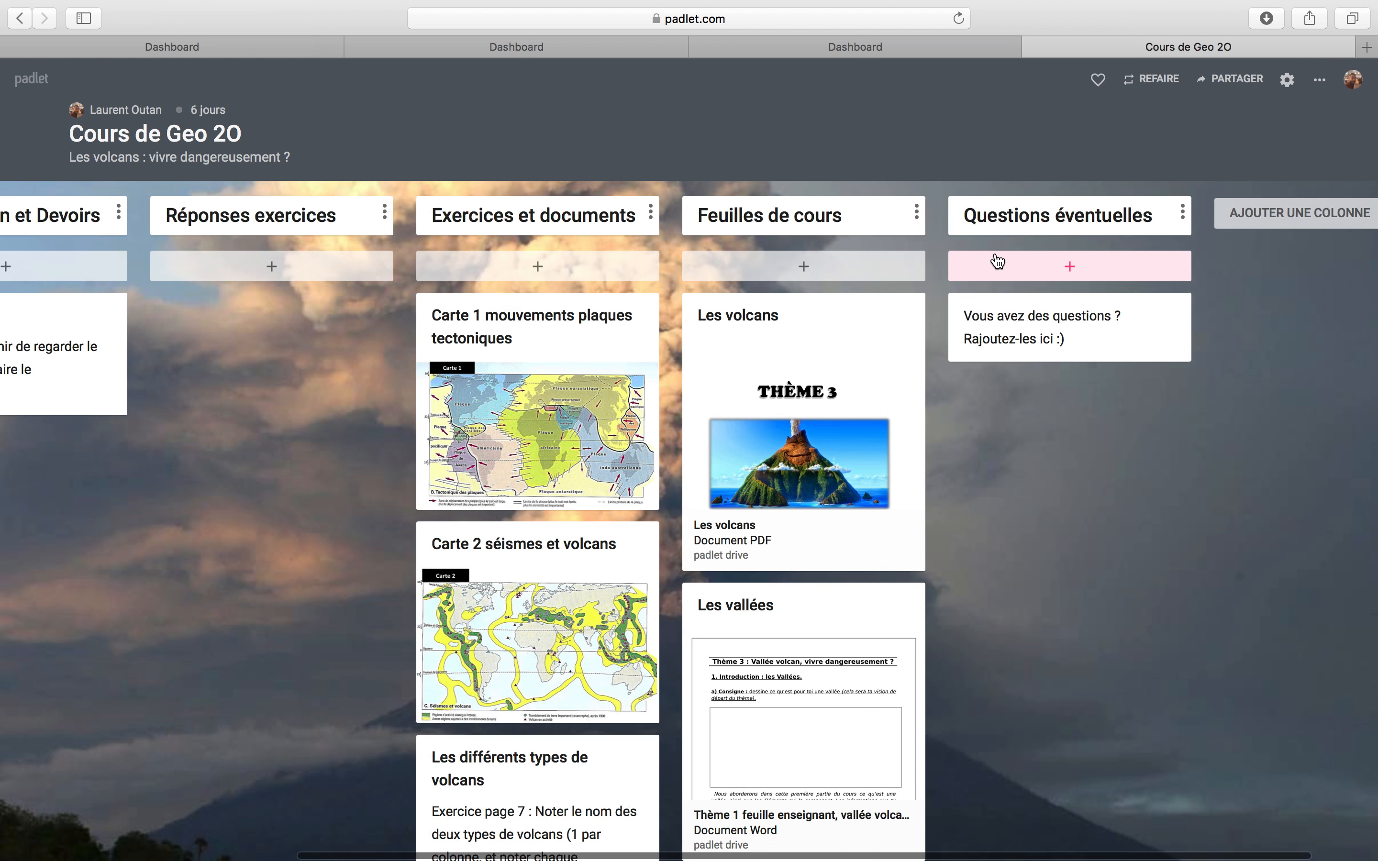
{"action": "scroll", "coordinate": [997, 261], "scroll_direction": "left", "scroll_amount": 10}
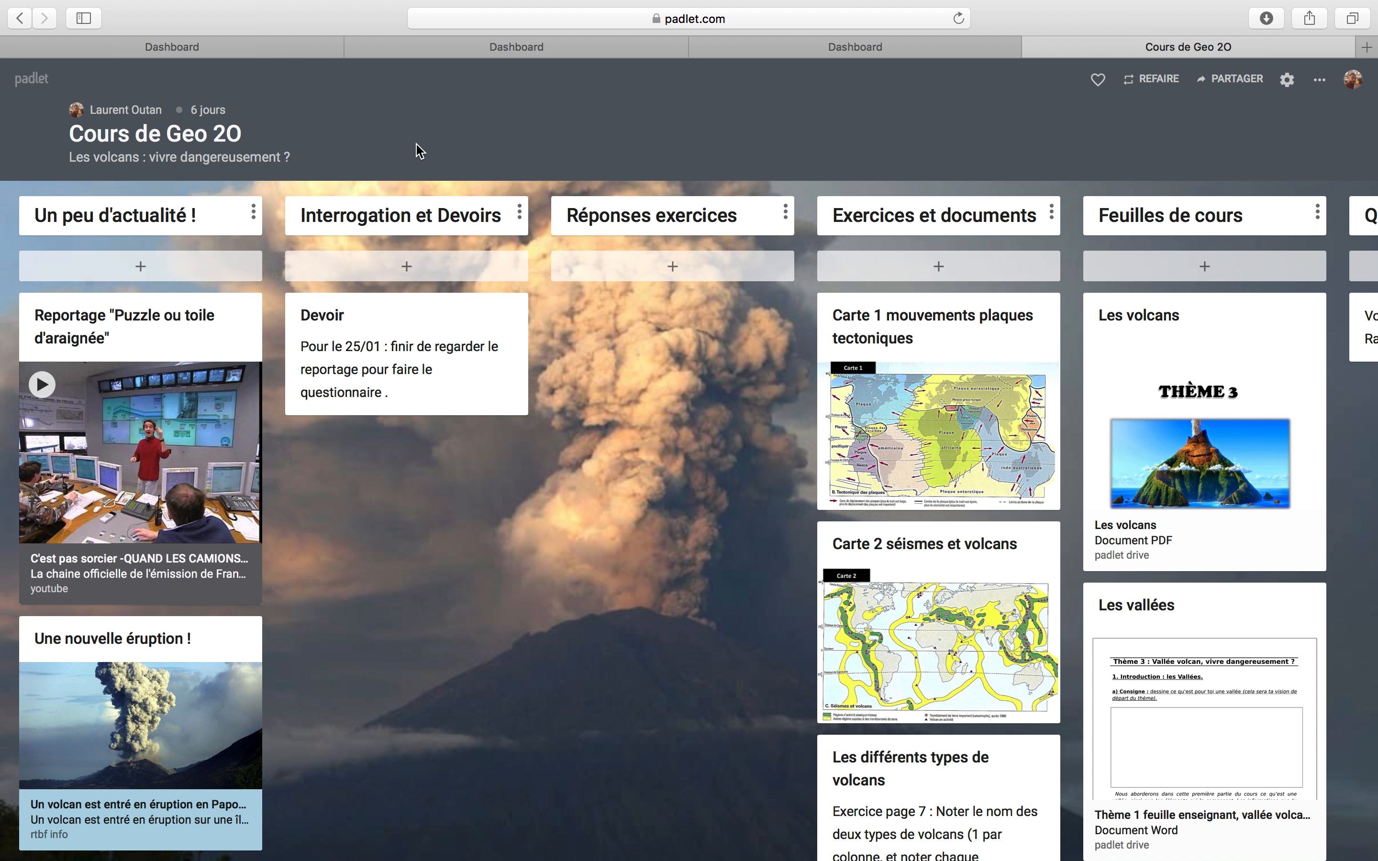
{"action": "scroll", "coordinate": [515, 561], "scroll_direction": "right", "scroll_amount": 12}
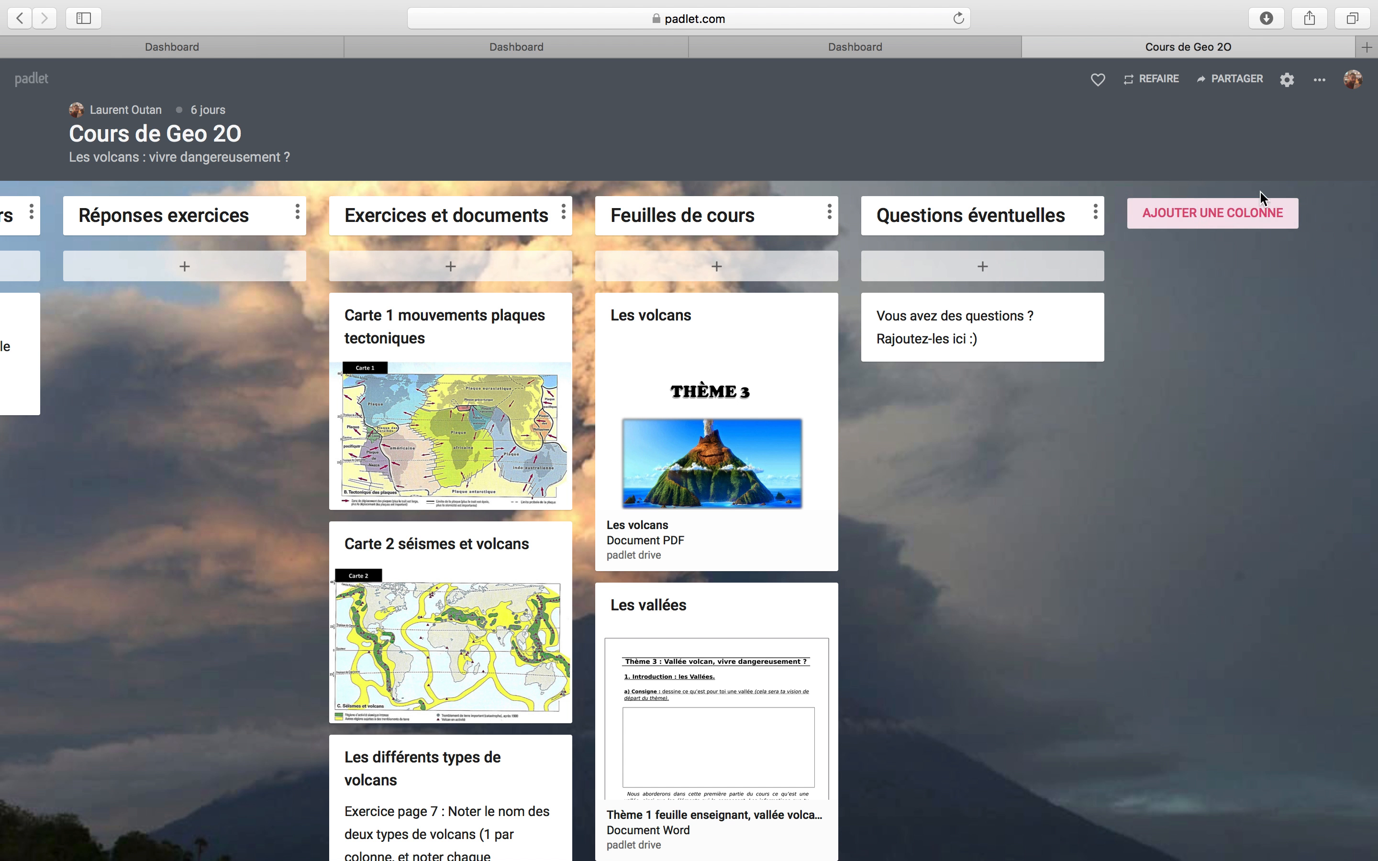
Step: Open the padlet 'Exemple Projet Fake News "Belgium and Danemark"' from the account's list of padlets
{"action": "left_click", "coordinate": [1352, 79]}
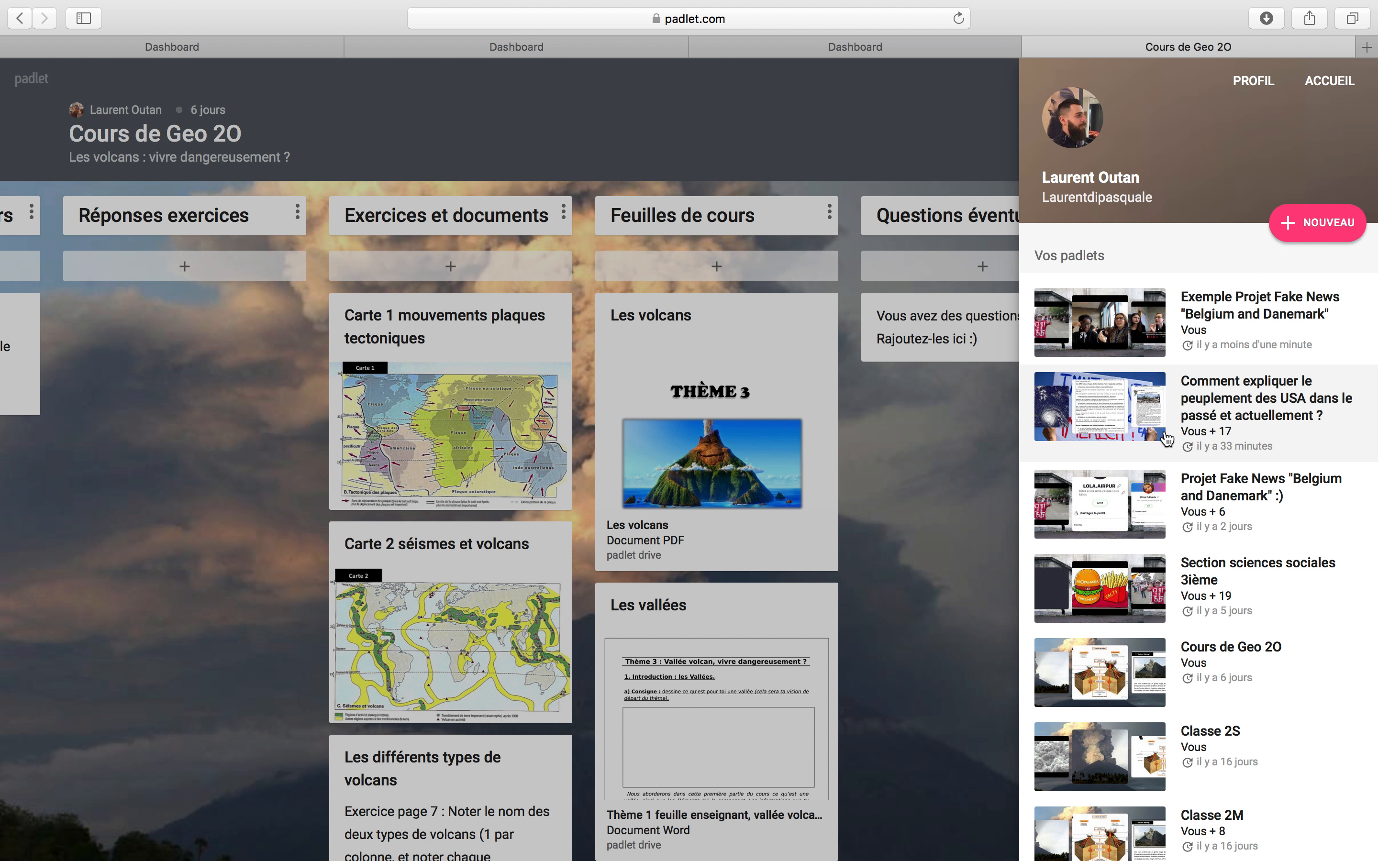
{"action": "left_click", "coordinate": [1207, 326]}
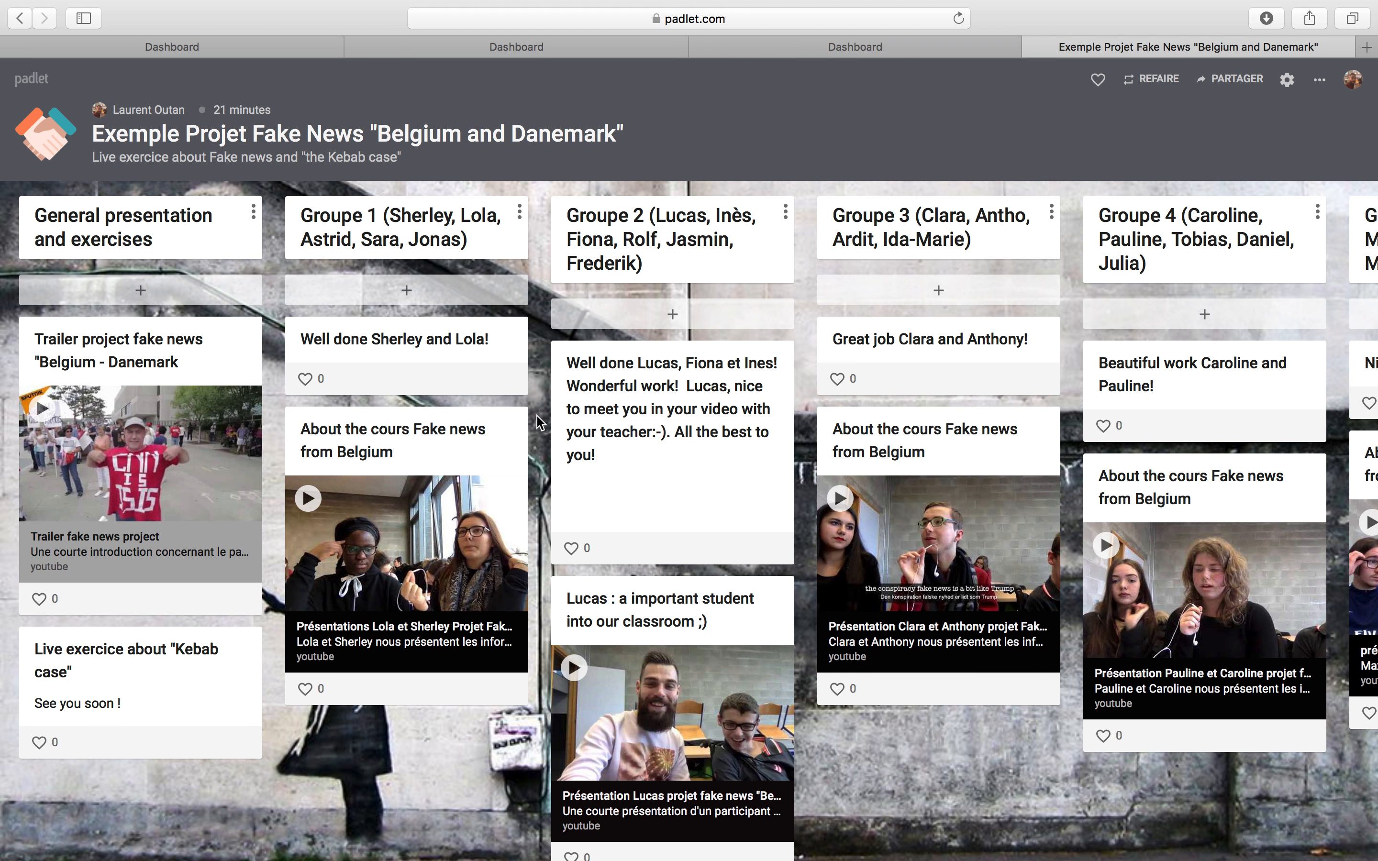
Step: Survey the fake news project's column layout, from "General presentation and exercises" through the numbered group columns
{"action": "scroll", "coordinate": [533, 411], "scroll_direction": "right", "scroll_amount": 10}
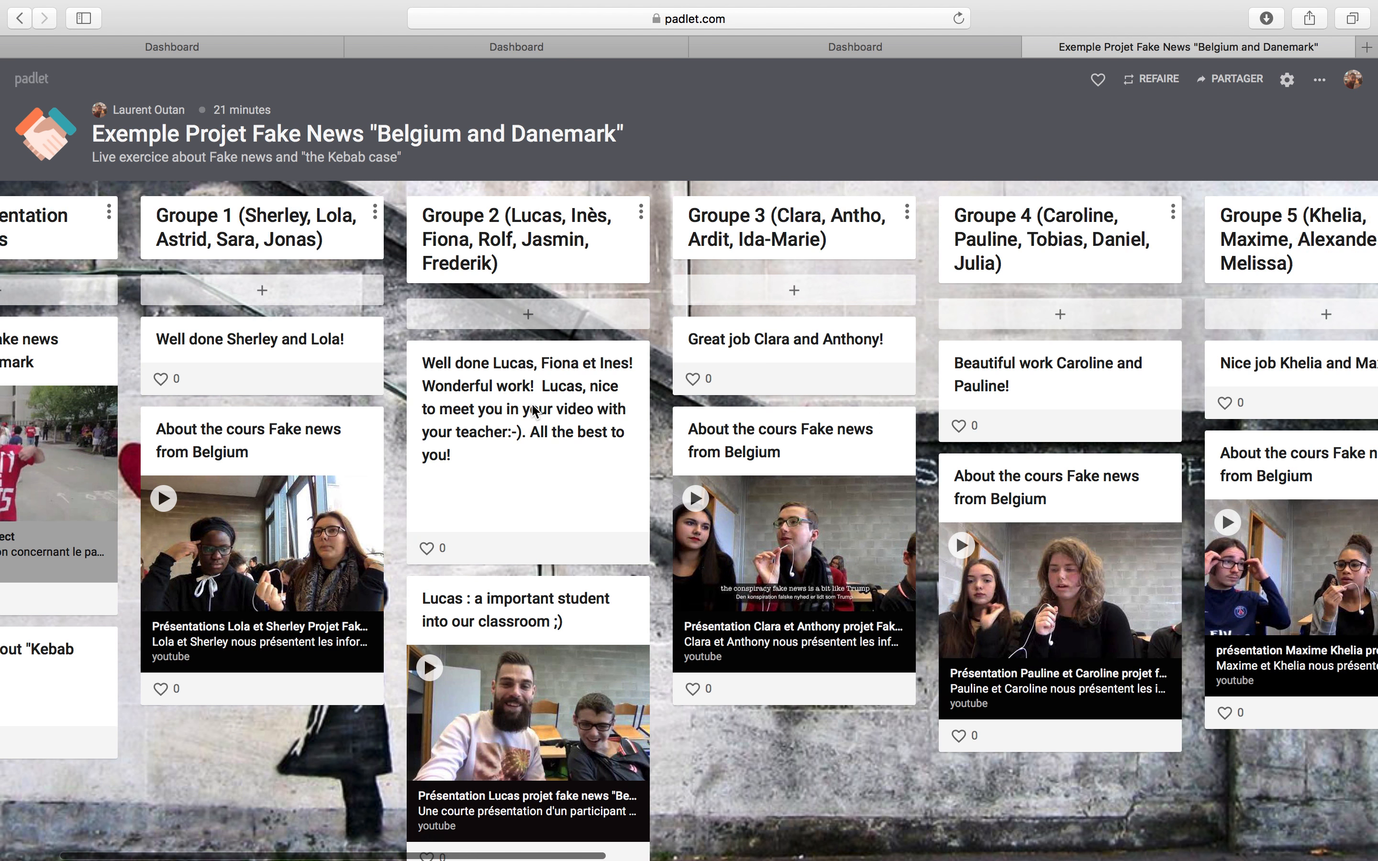
{"action": "scroll", "coordinate": [534, 412], "scroll_direction": "left", "scroll_amount": 15}
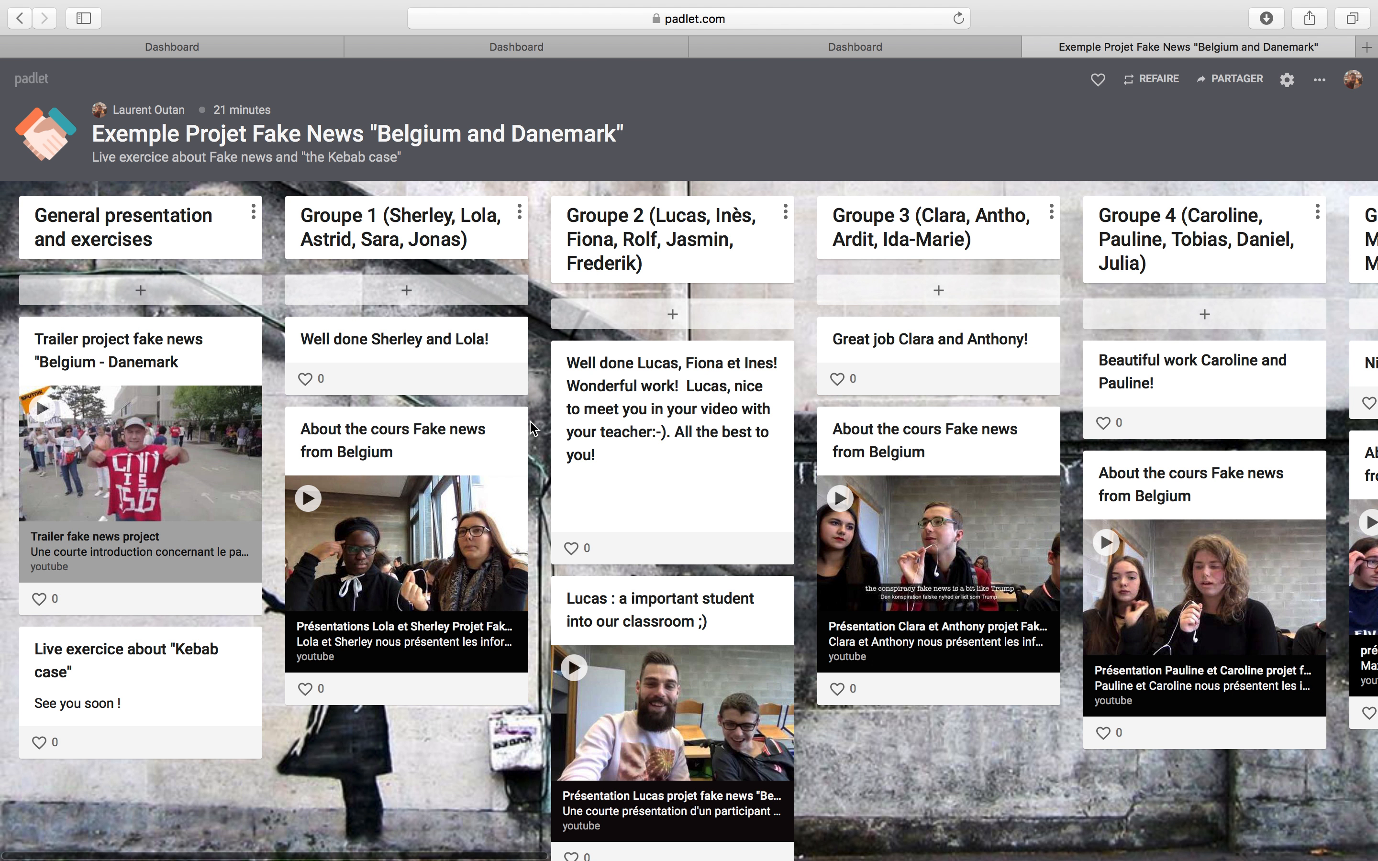
{"action": "scroll", "coordinate": [533, 420], "scroll_direction": "right", "scroll_amount": 20}
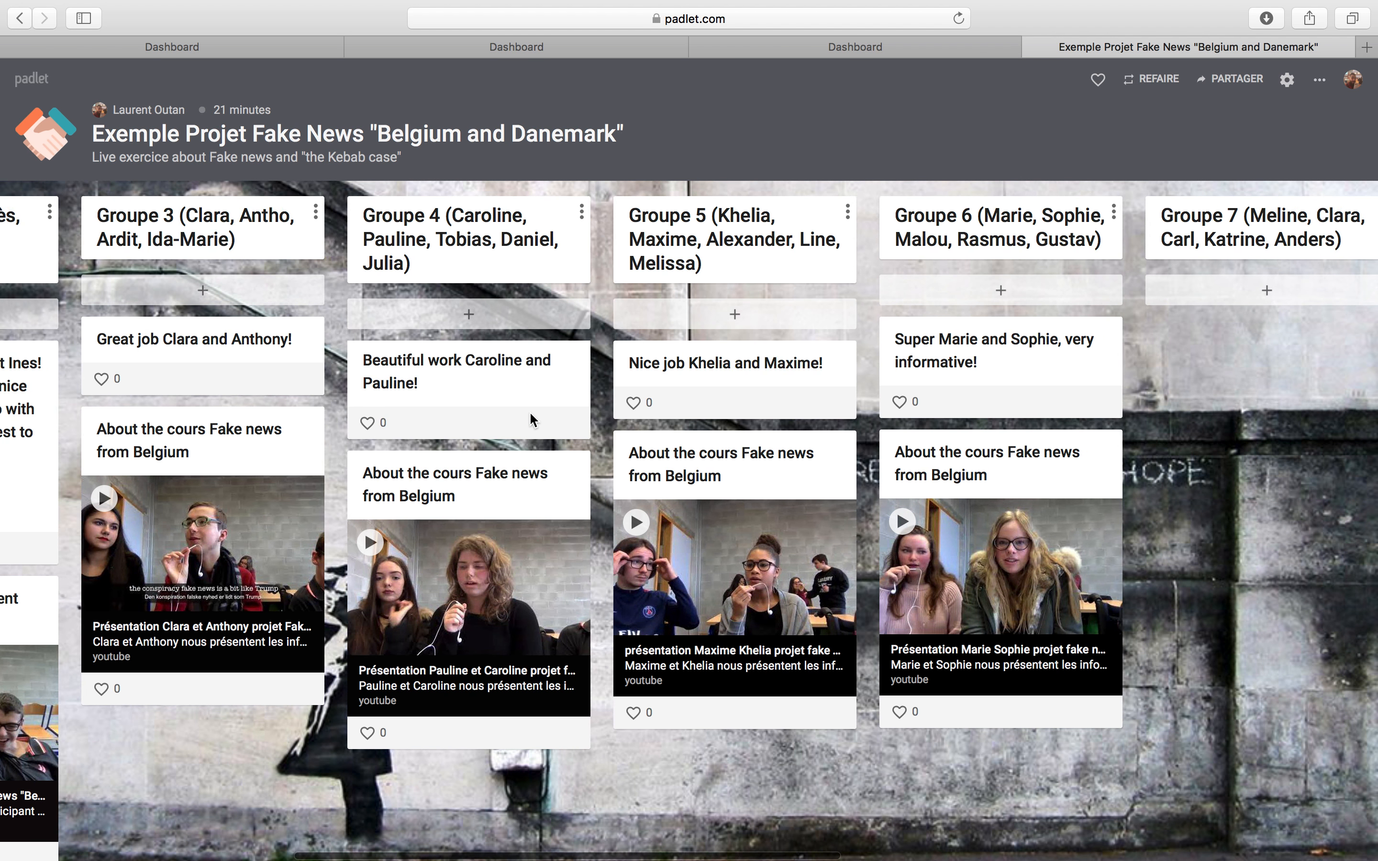
{"action": "scroll", "coordinate": [532, 421], "scroll_direction": "right", "scroll_amount": 10}
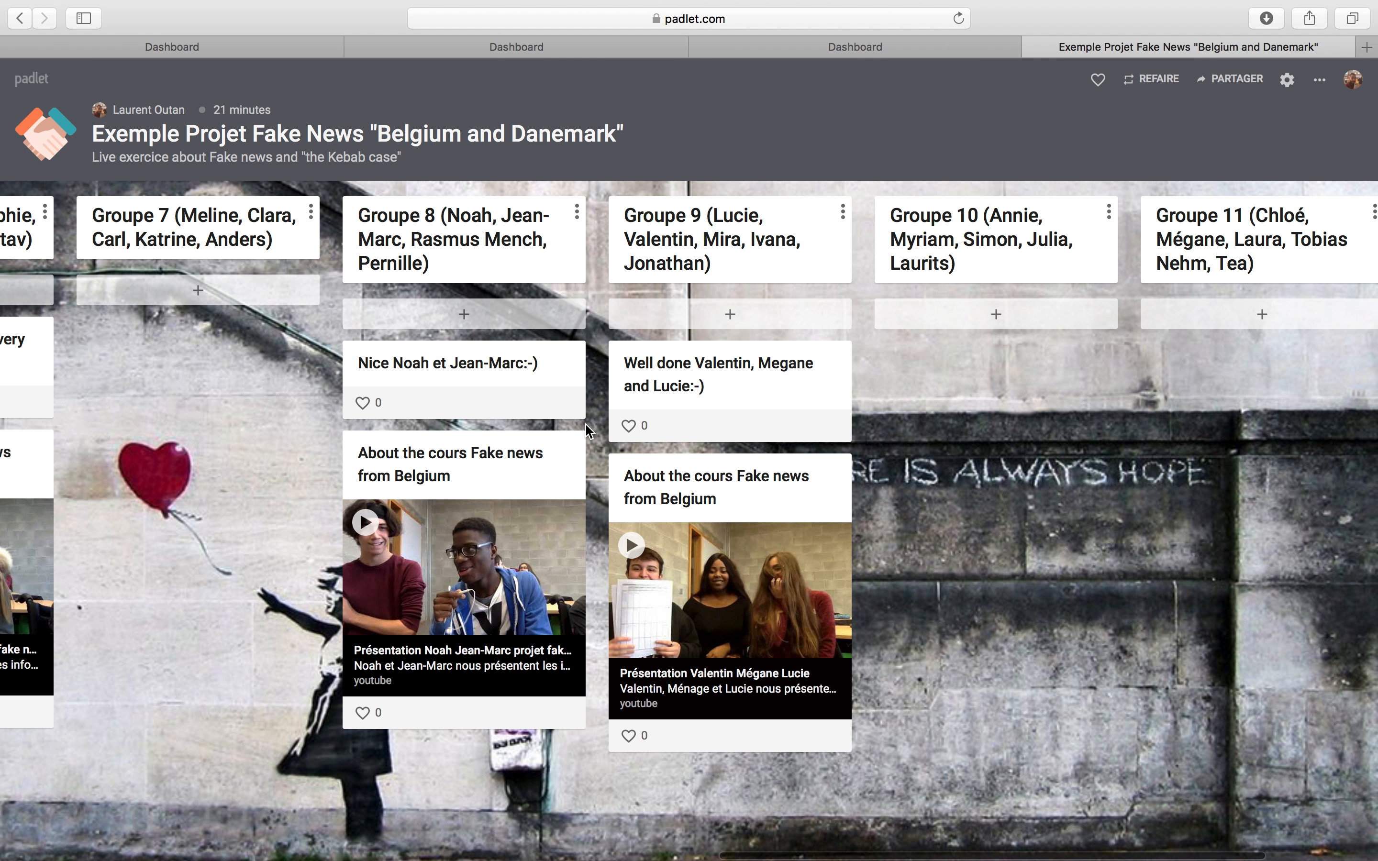
{"action": "scroll", "coordinate": [588, 450], "scroll_direction": "left", "scroll_amount": 20}
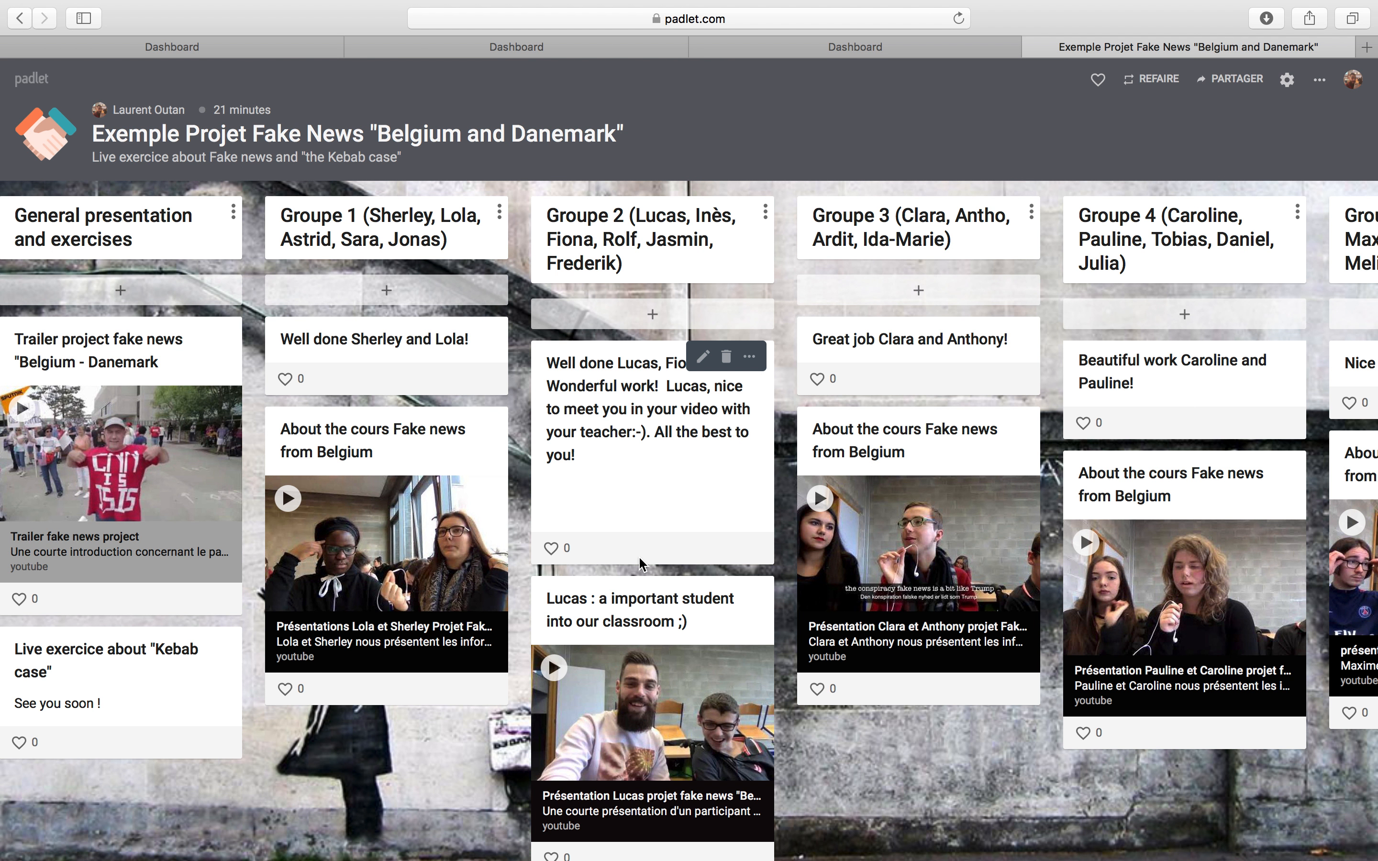
Step: Examine the feedback posts and student presentation videos in the columns of Groupe 1 to Groupe 6
{"action": "scroll", "coordinate": [641, 561], "scroll_direction": "right", "scroll_amount": 10}
{"action": "scroll", "coordinate": [641, 564], "scroll_direction": "left", "scroll_amount": 10}
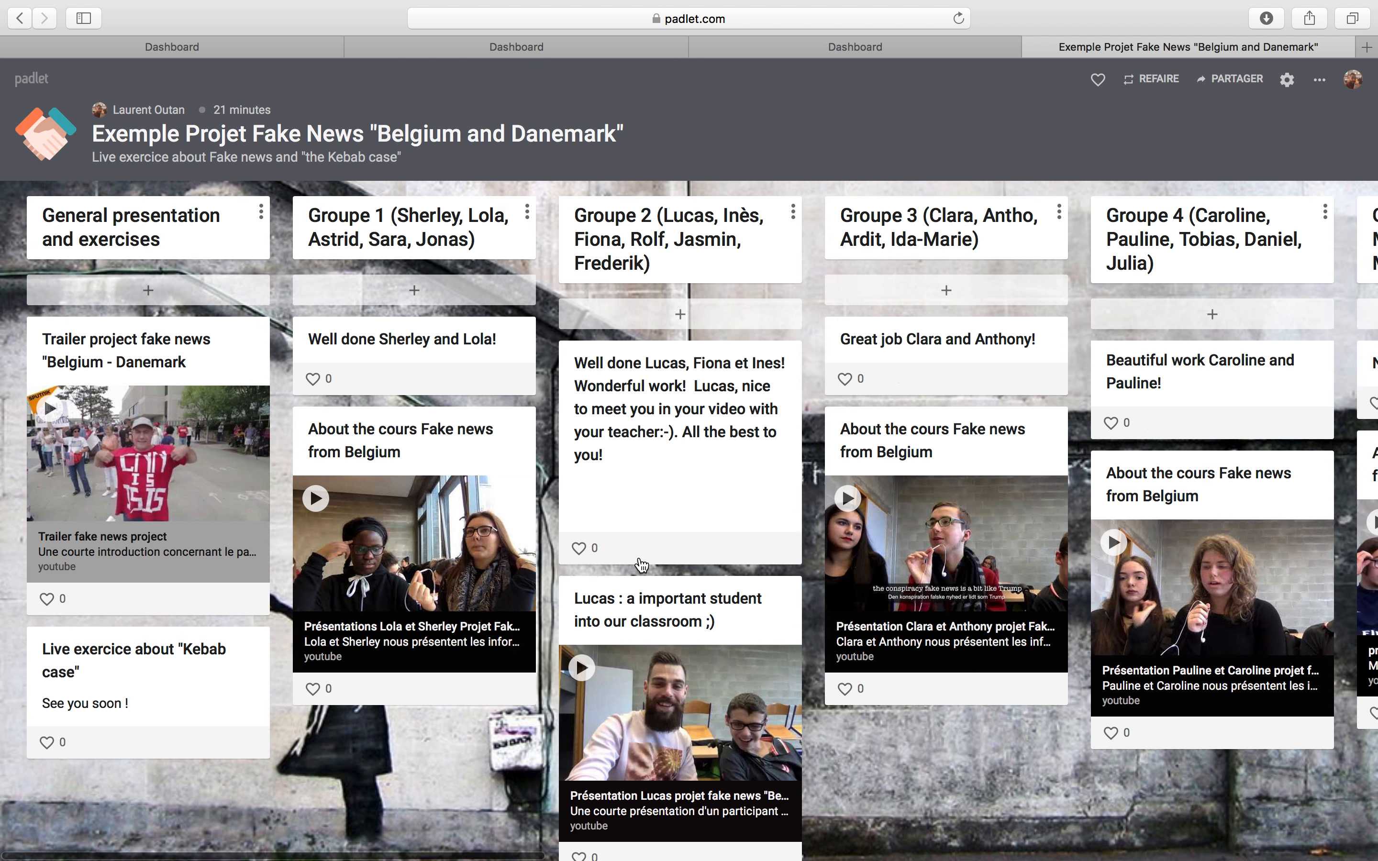
{"action": "scroll", "coordinate": [642, 564], "scroll_direction": "right", "scroll_amount": 5}
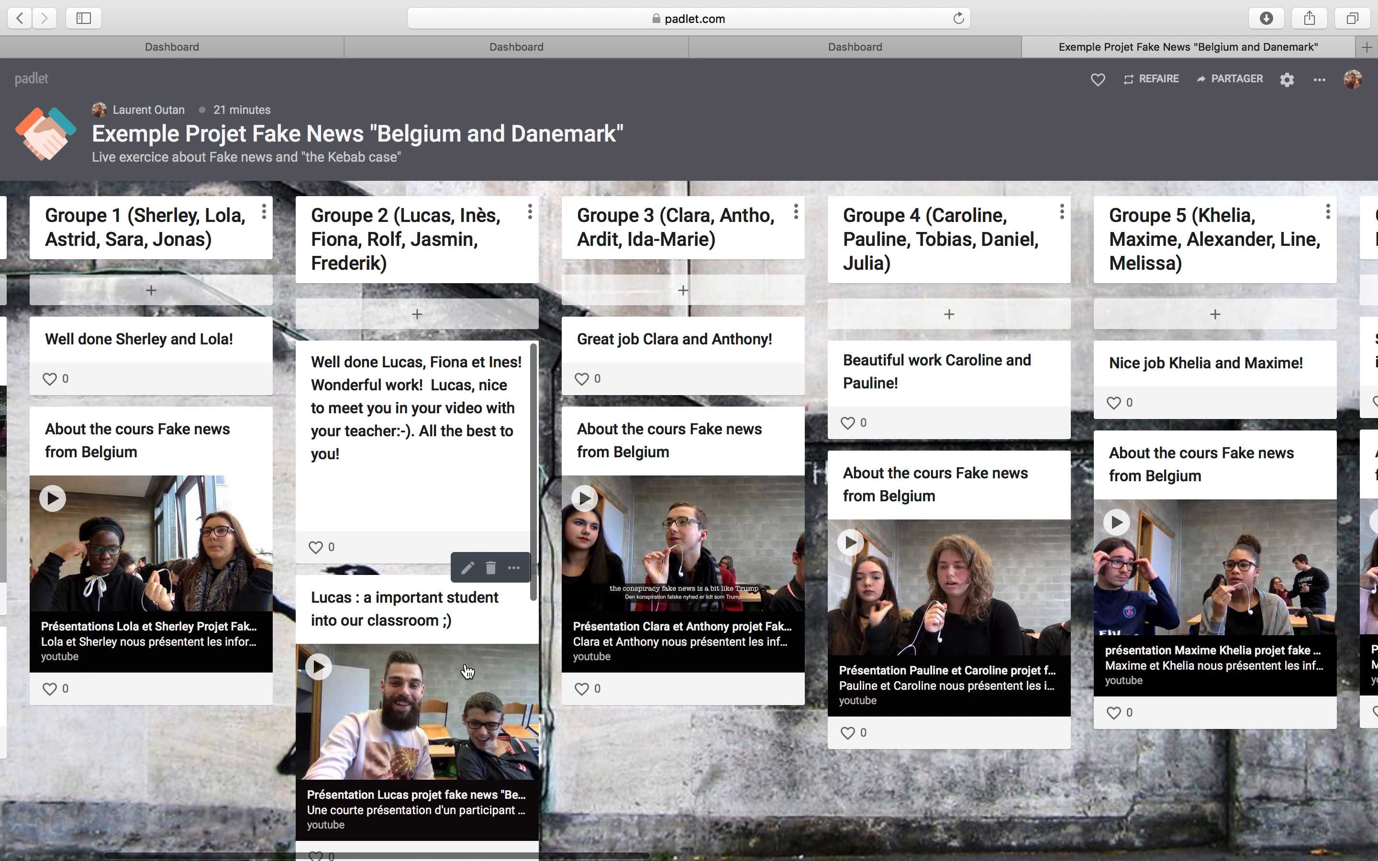
{"action": "scroll", "coordinate": [535, 627], "scroll_direction": "right", "scroll_amount": 7}
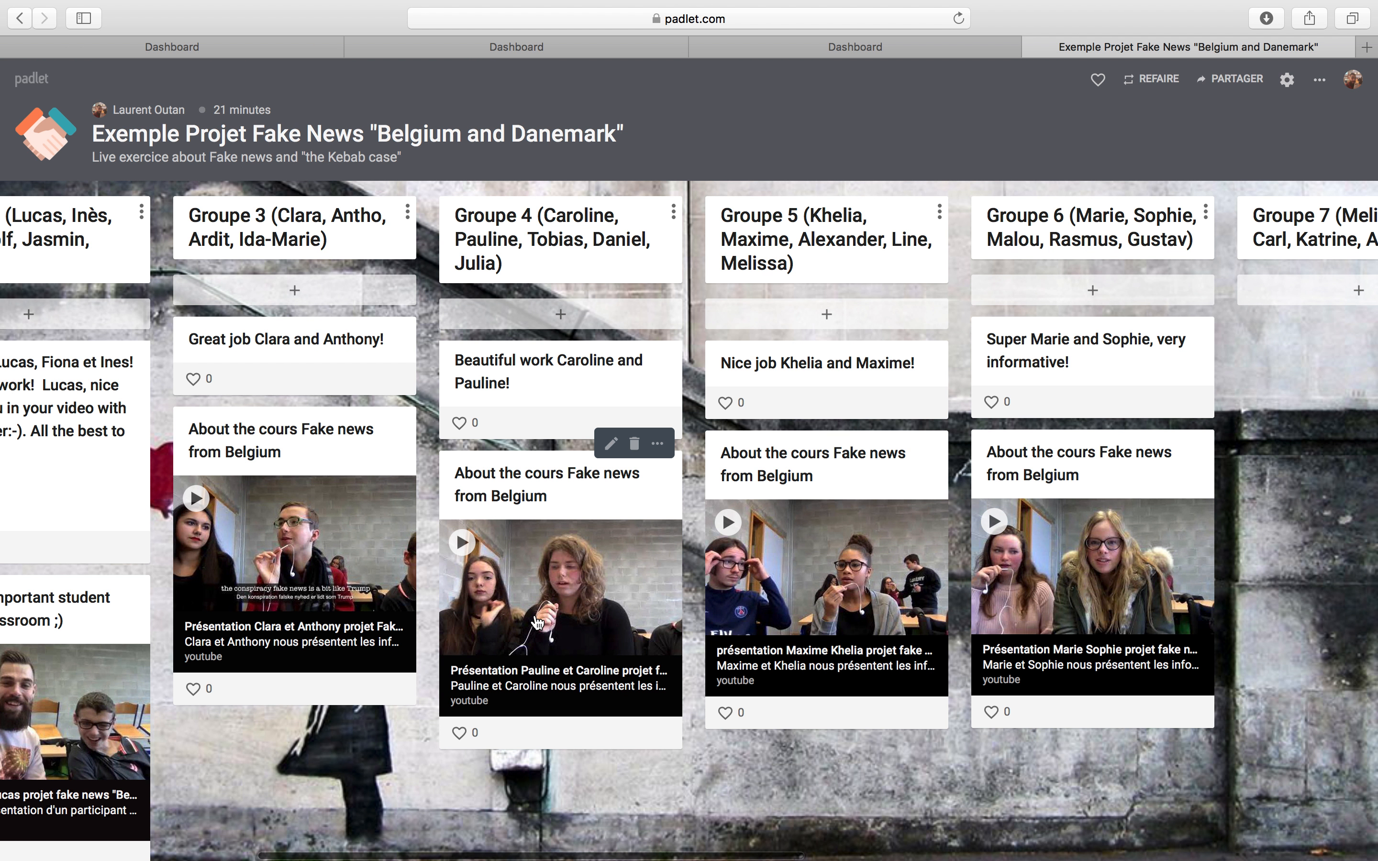
{"action": "scroll", "coordinate": [808, 506], "scroll_direction": "right", "scroll_amount": 1}
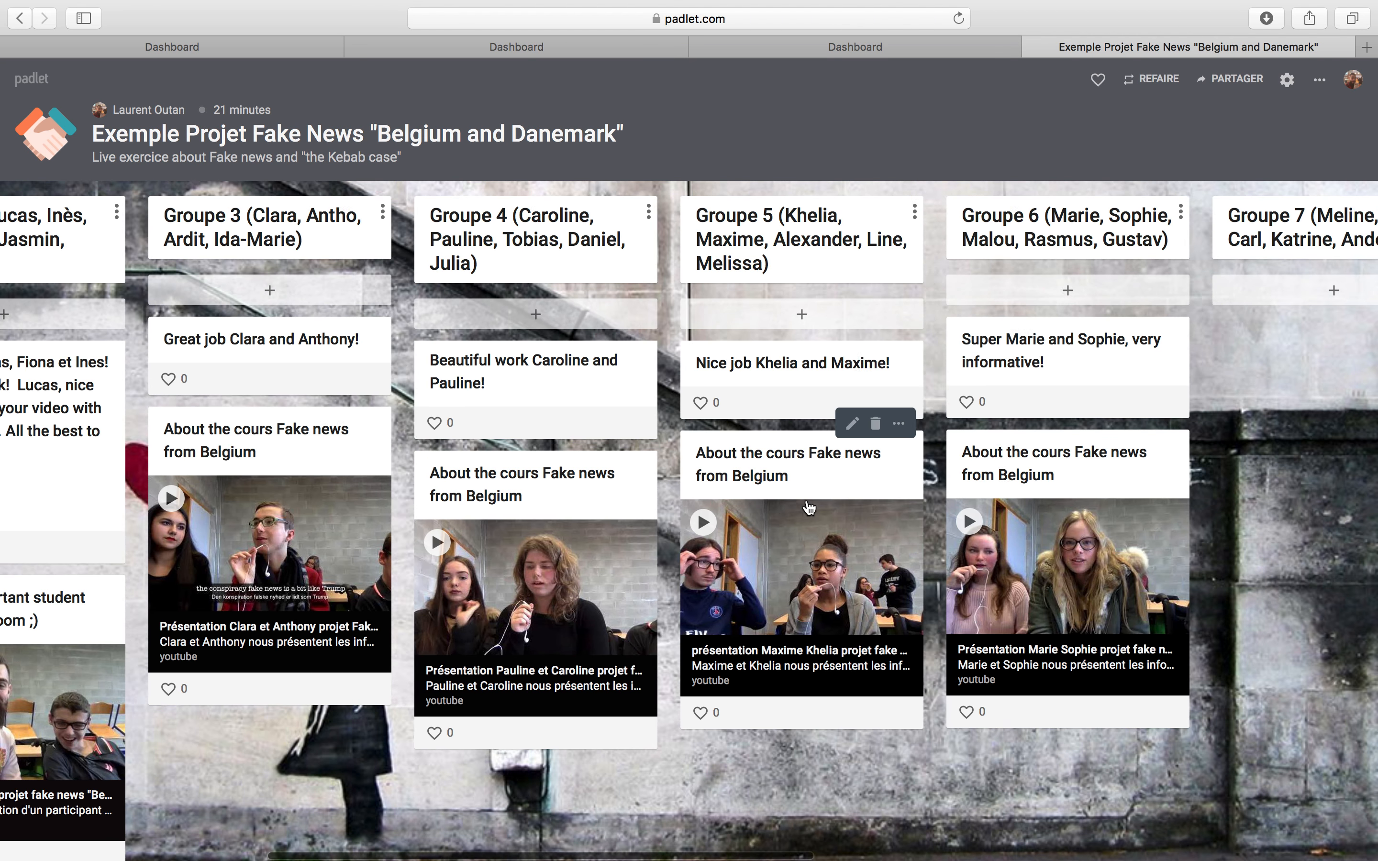
{"action": "scroll", "coordinate": [809, 505], "scroll_direction": "right", "scroll_amount": 5}
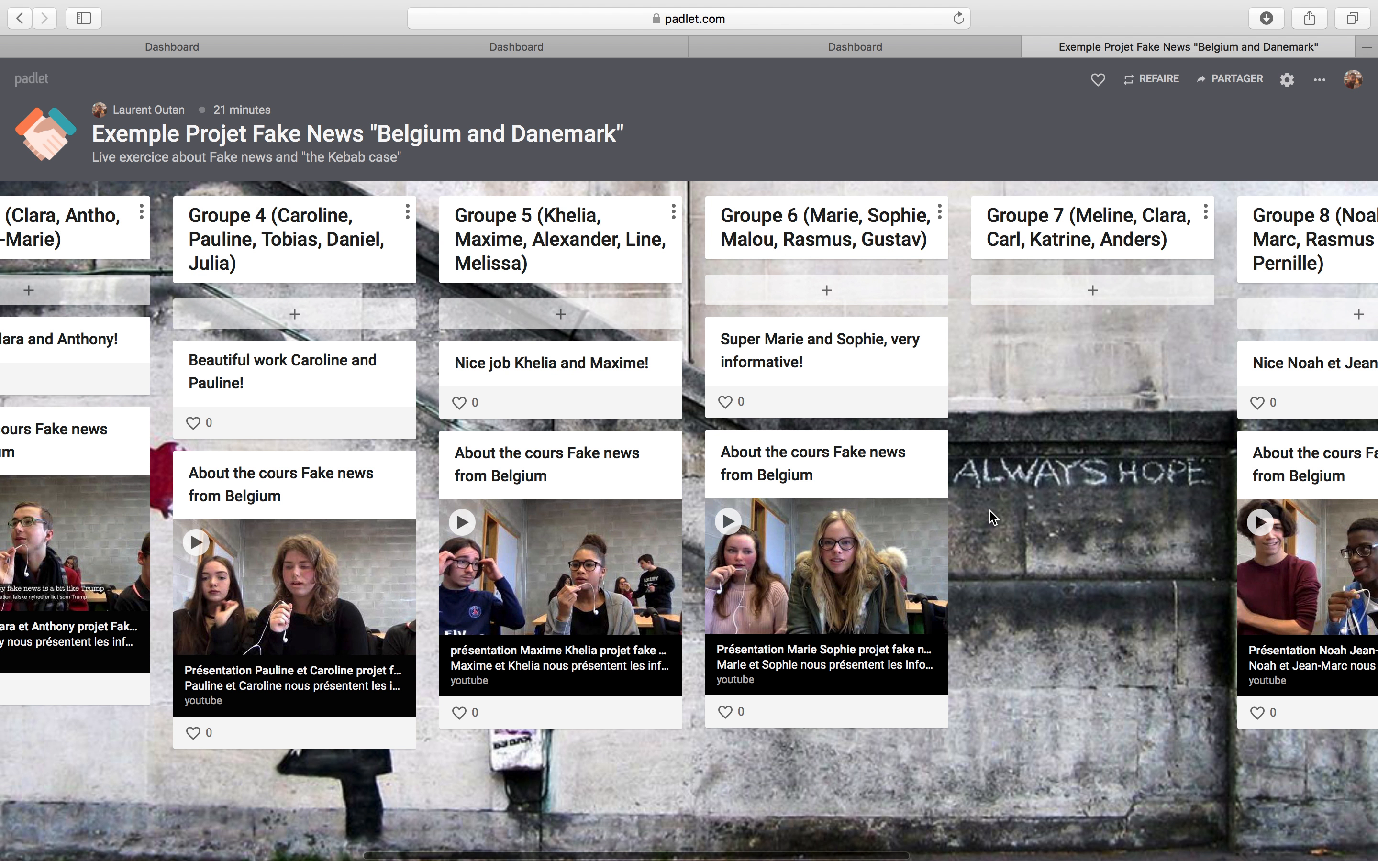
Step: Compare the opening columns of the fake news padlet with the last ones, Groupe 8 to Groupe 11
{"action": "scroll", "coordinate": [973, 507], "scroll_direction": "left", "scroll_amount": 15}
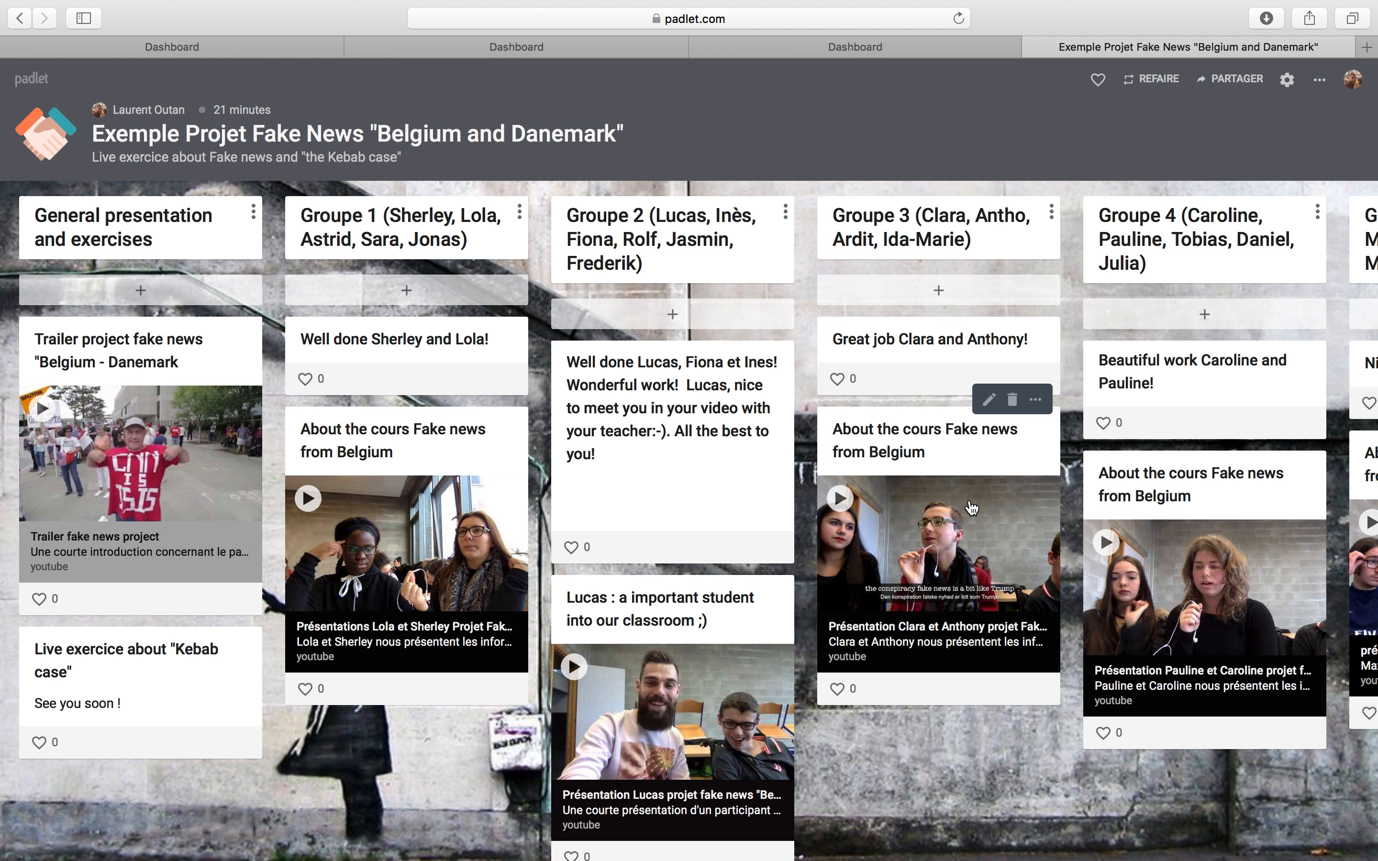
{"action": "scroll", "coordinate": [971, 507], "scroll_direction": "right", "scroll_amount": 20}
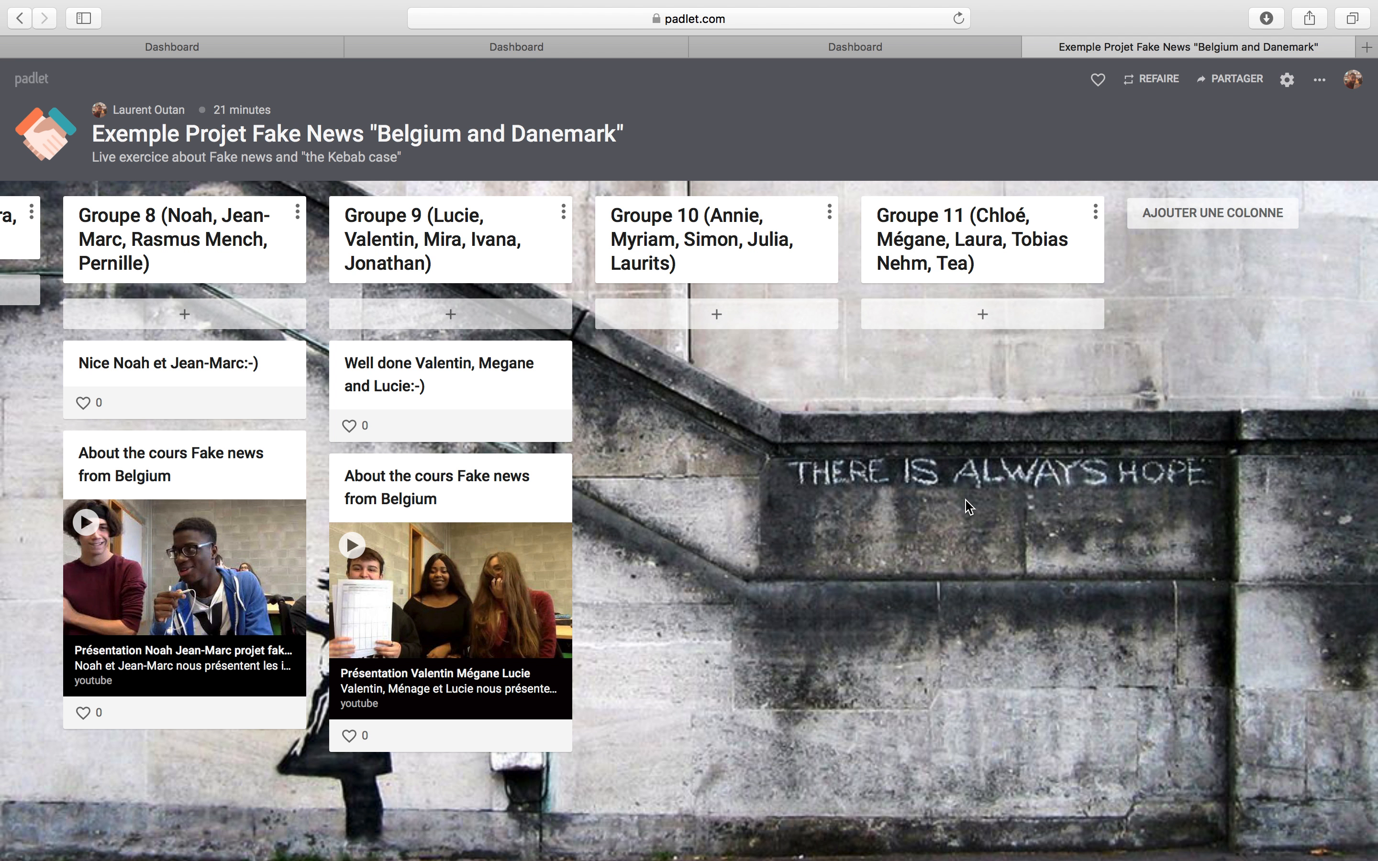
{"action": "scroll", "coordinate": [970, 507], "scroll_direction": "left", "scroll_amount": 20}
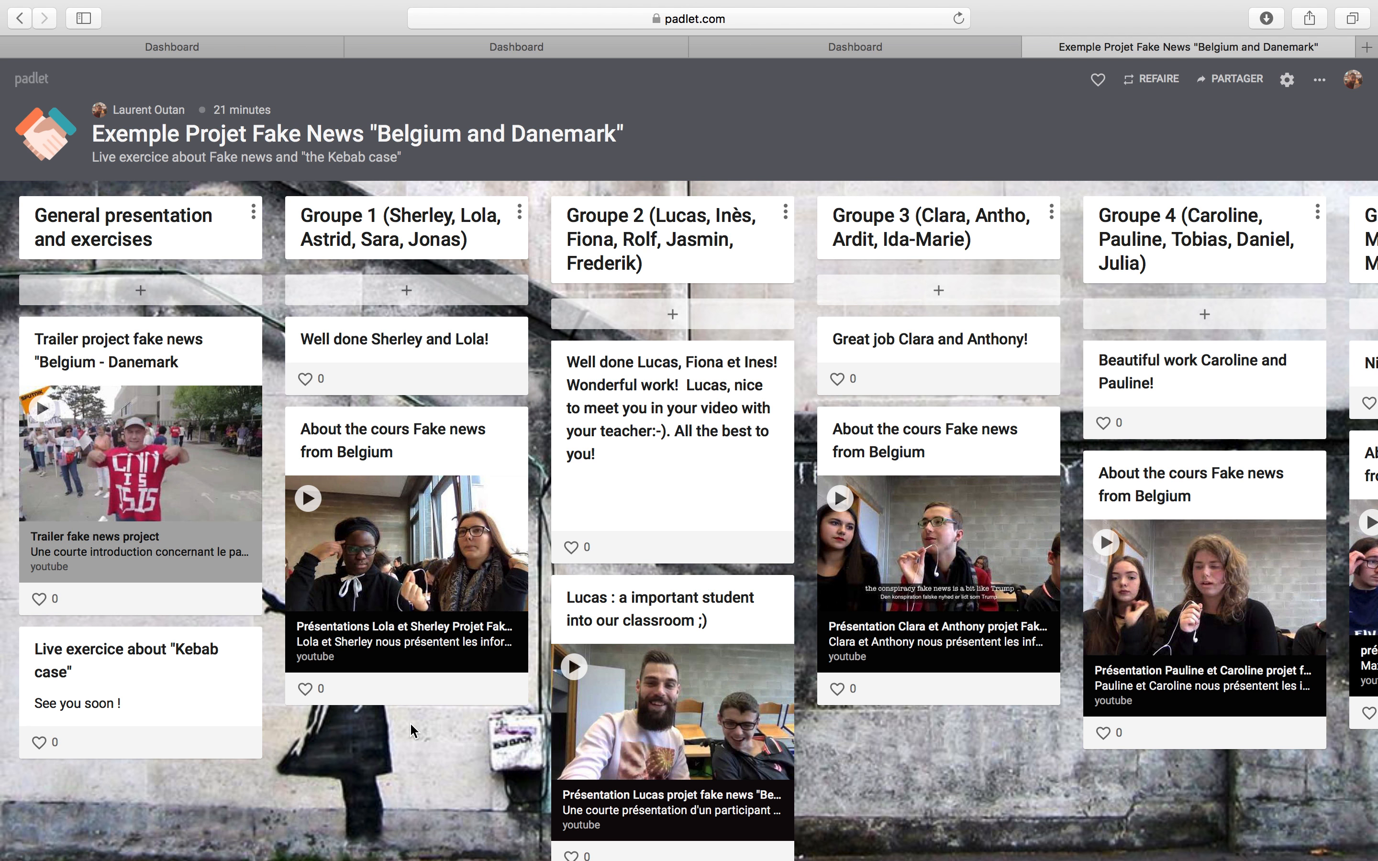
{"action": "scroll", "coordinate": [410, 729], "scroll_direction": "right", "scroll_amount": 15}
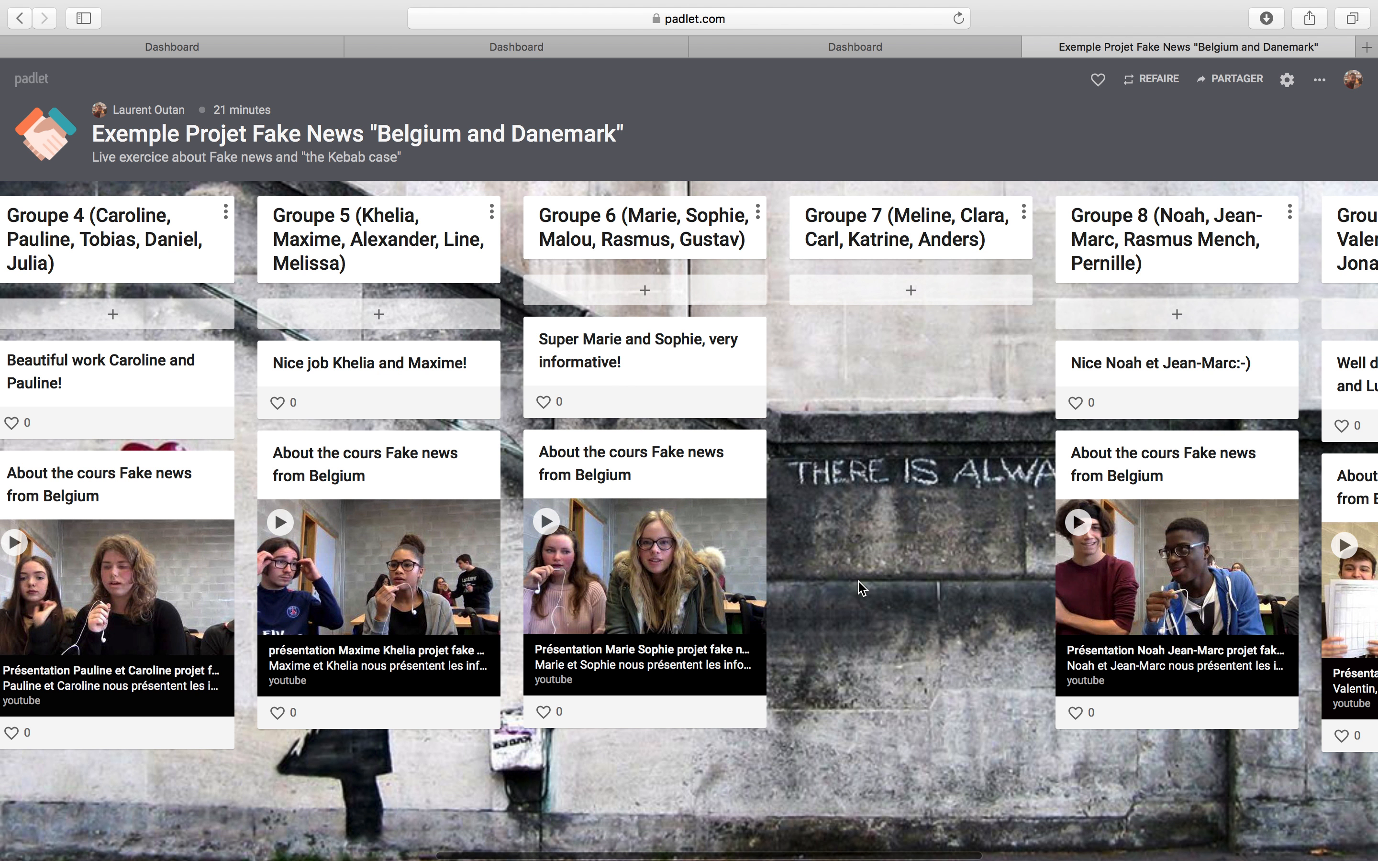
{"action": "scroll", "coordinate": [862, 589], "scroll_direction": "right", "scroll_amount": 12}
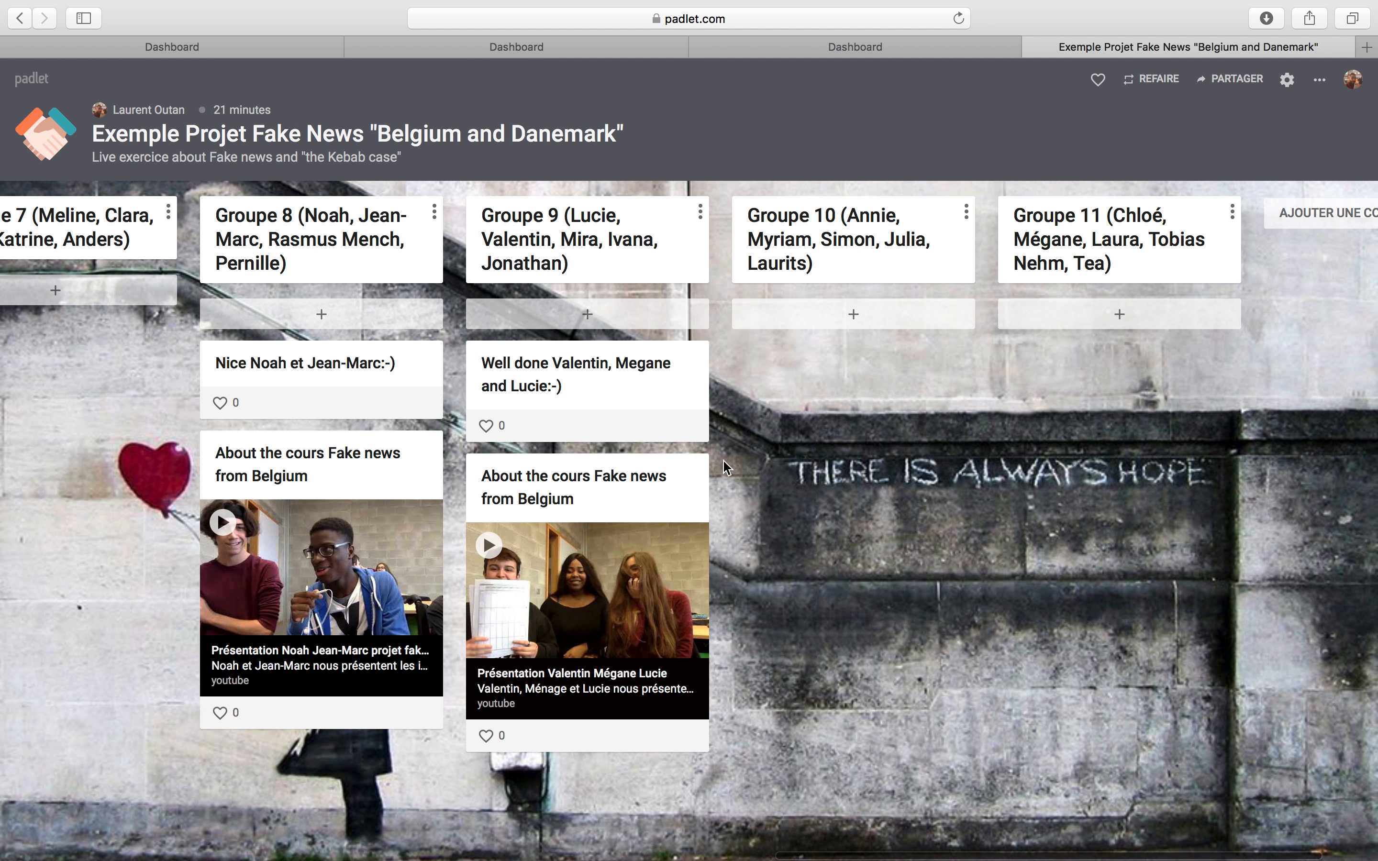
{"action": "scroll", "coordinate": [700, 455], "scroll_direction": "right", "scroll_amount": 2}
Step: Reveal the padlet's full web address and view its QR code among the sharing and export options
{"action": "left_click", "coordinate": [746, 19]}
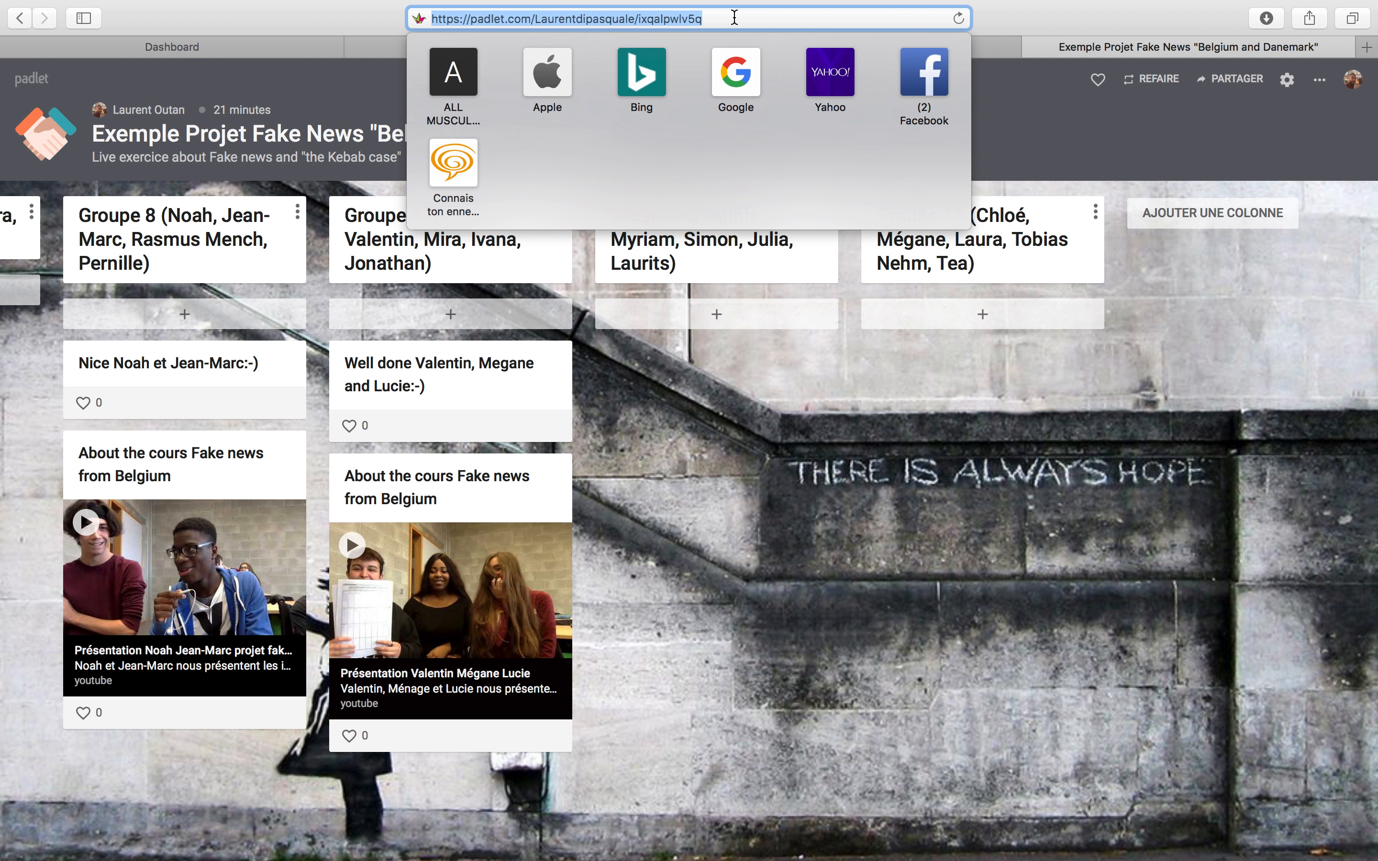
{"action": "left_click", "coordinate": [1096, 157]}
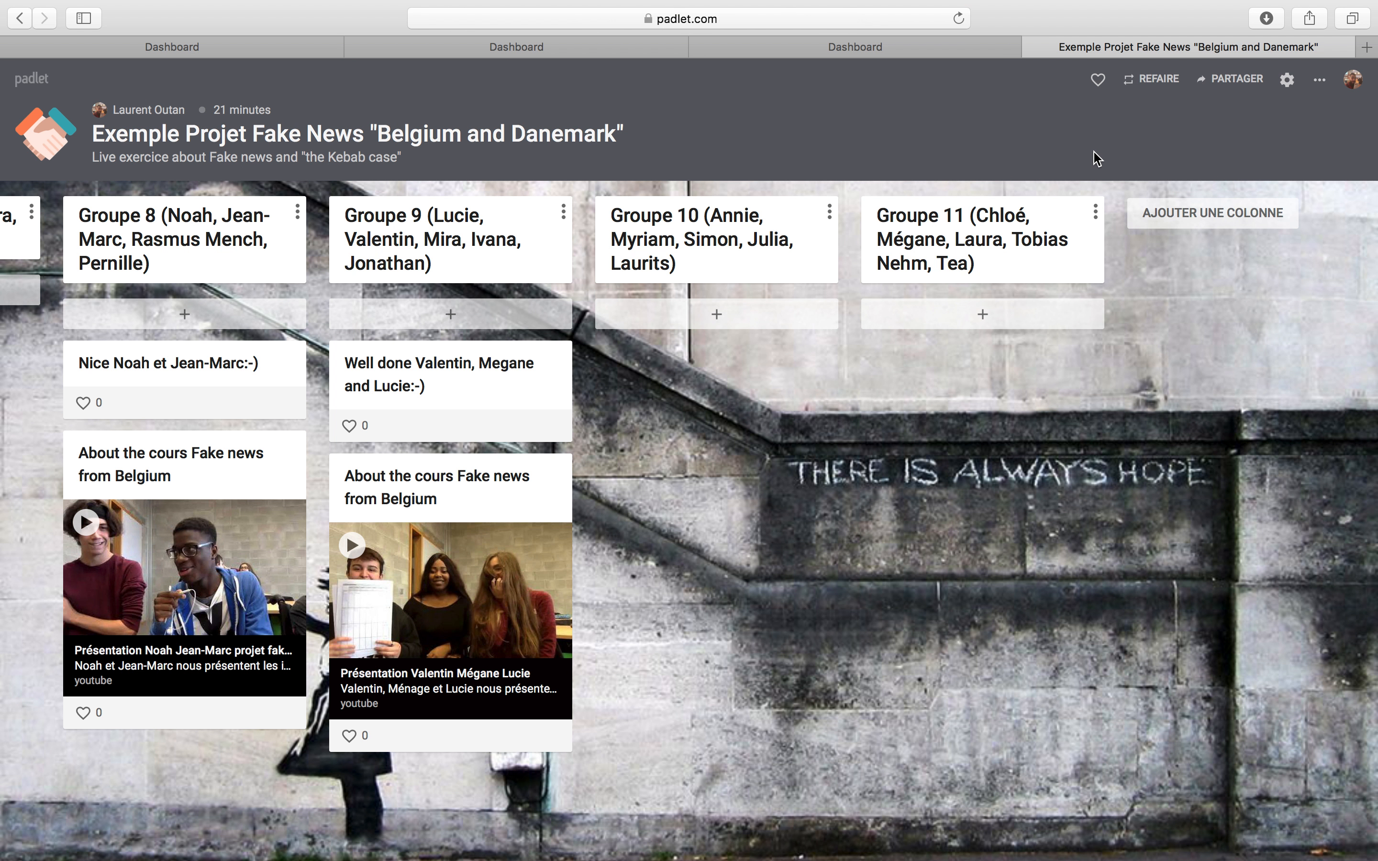
{"action": "left_click", "coordinate": [1224, 83]}
{"action": "left_click", "coordinate": [1270, 134]}
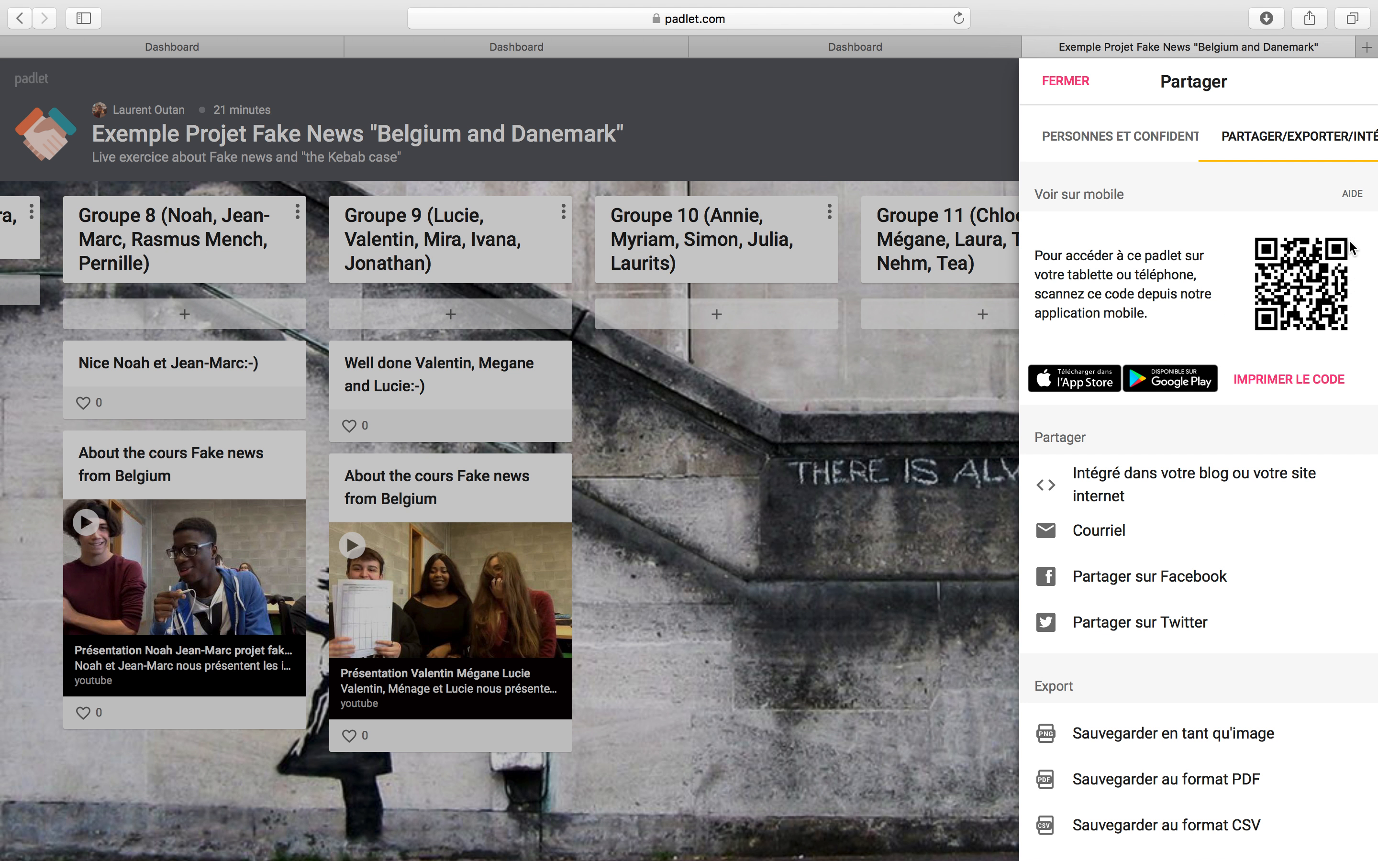
{"action": "left_click", "coordinate": [886, 129]}
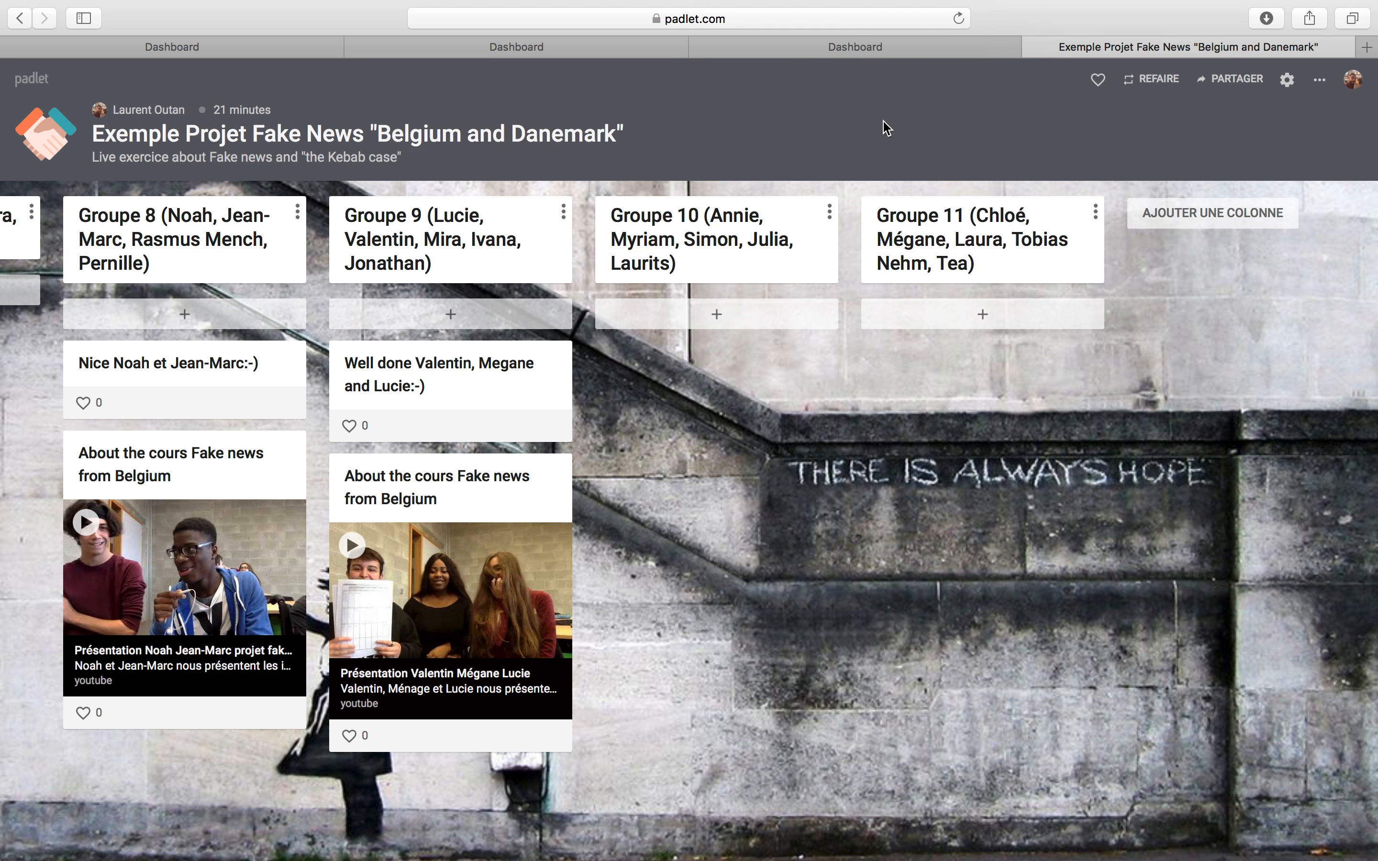
Step: Open the "Section sciences sociales 3ième" padlet from the account's own padlets
{"action": "scroll", "coordinate": [592, 495], "scroll_direction": "left", "scroll_amount": 20}
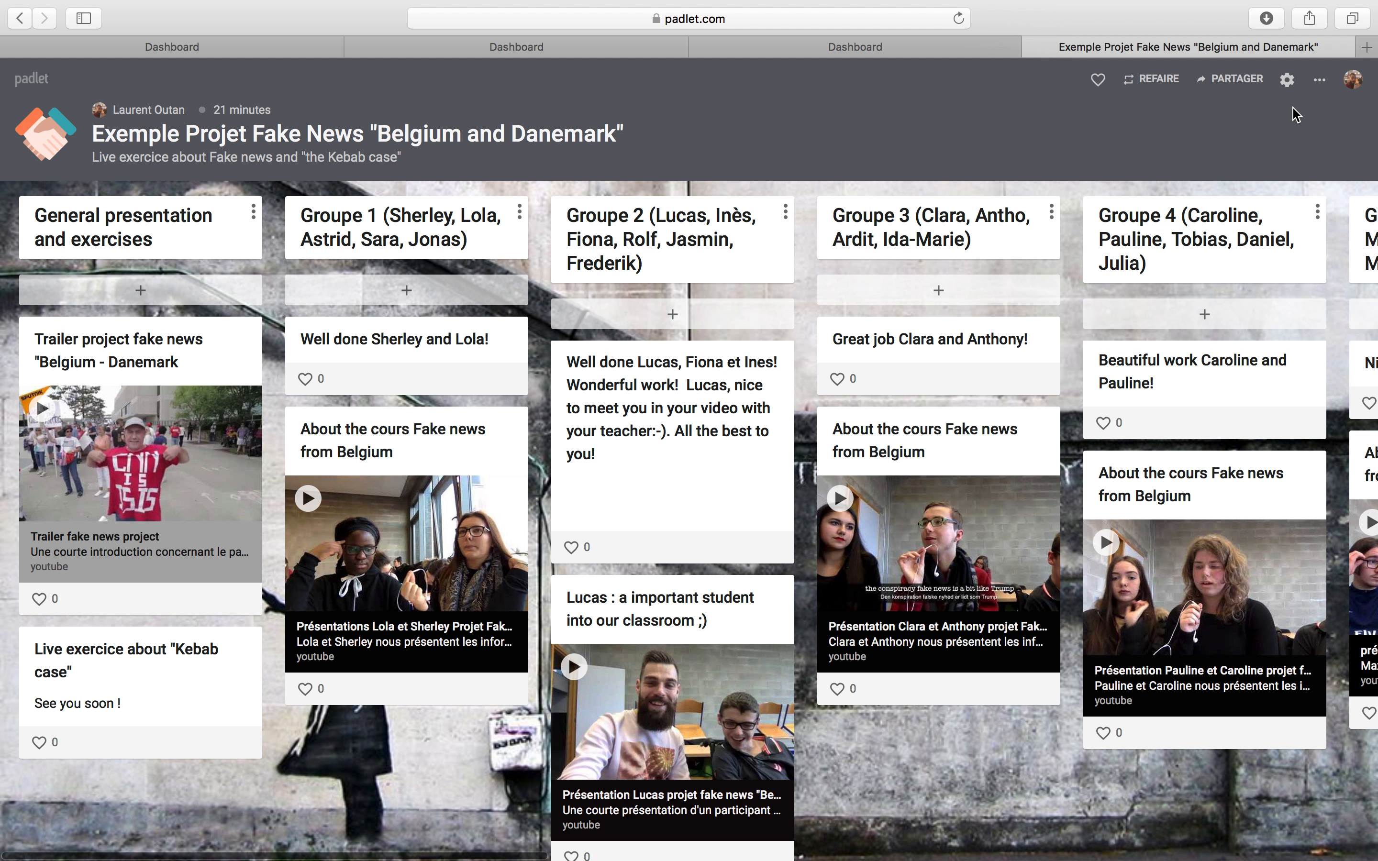
{"action": "left_click", "coordinate": [1351, 79]}
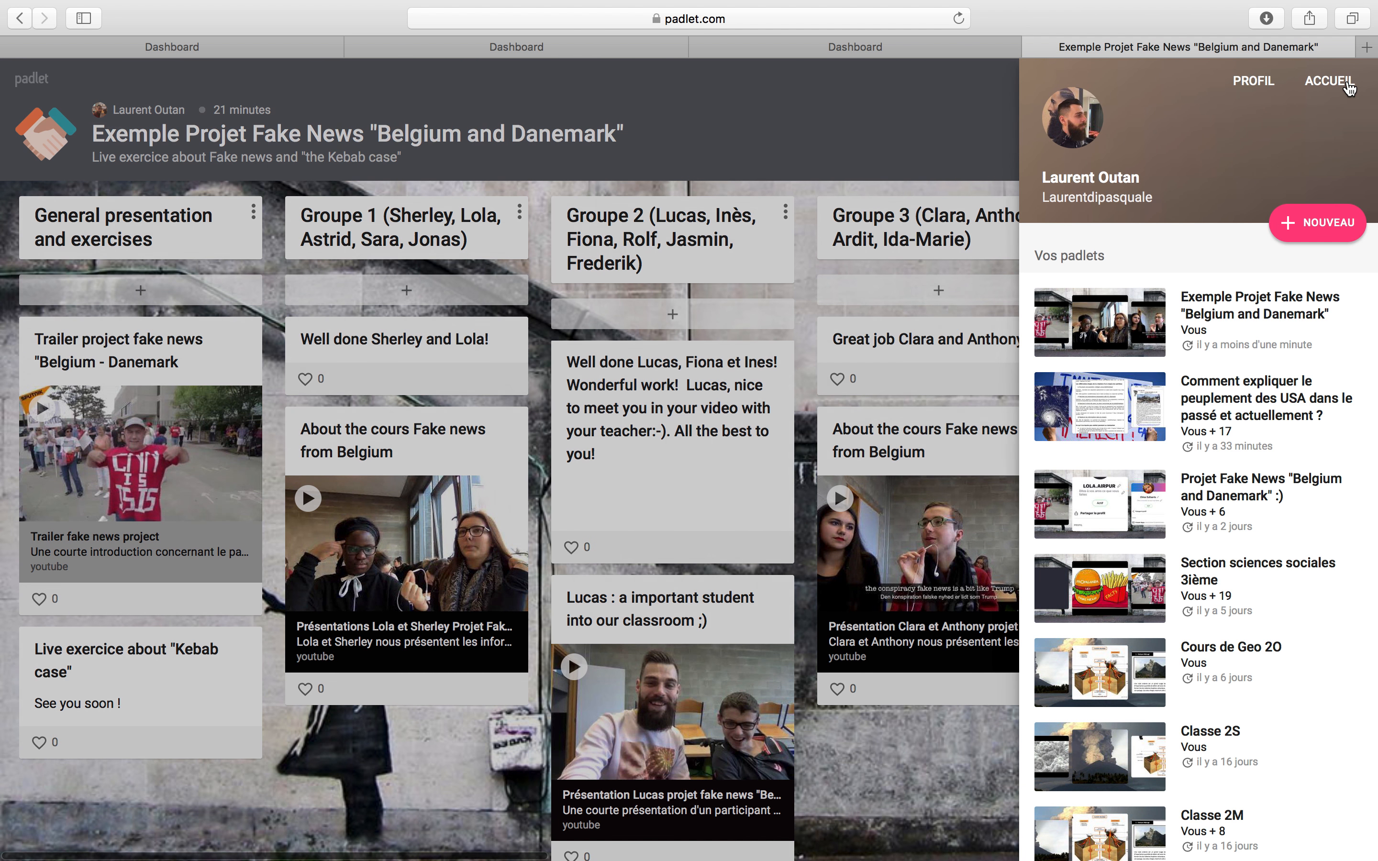
{"action": "left_click", "coordinate": [1166, 598]}
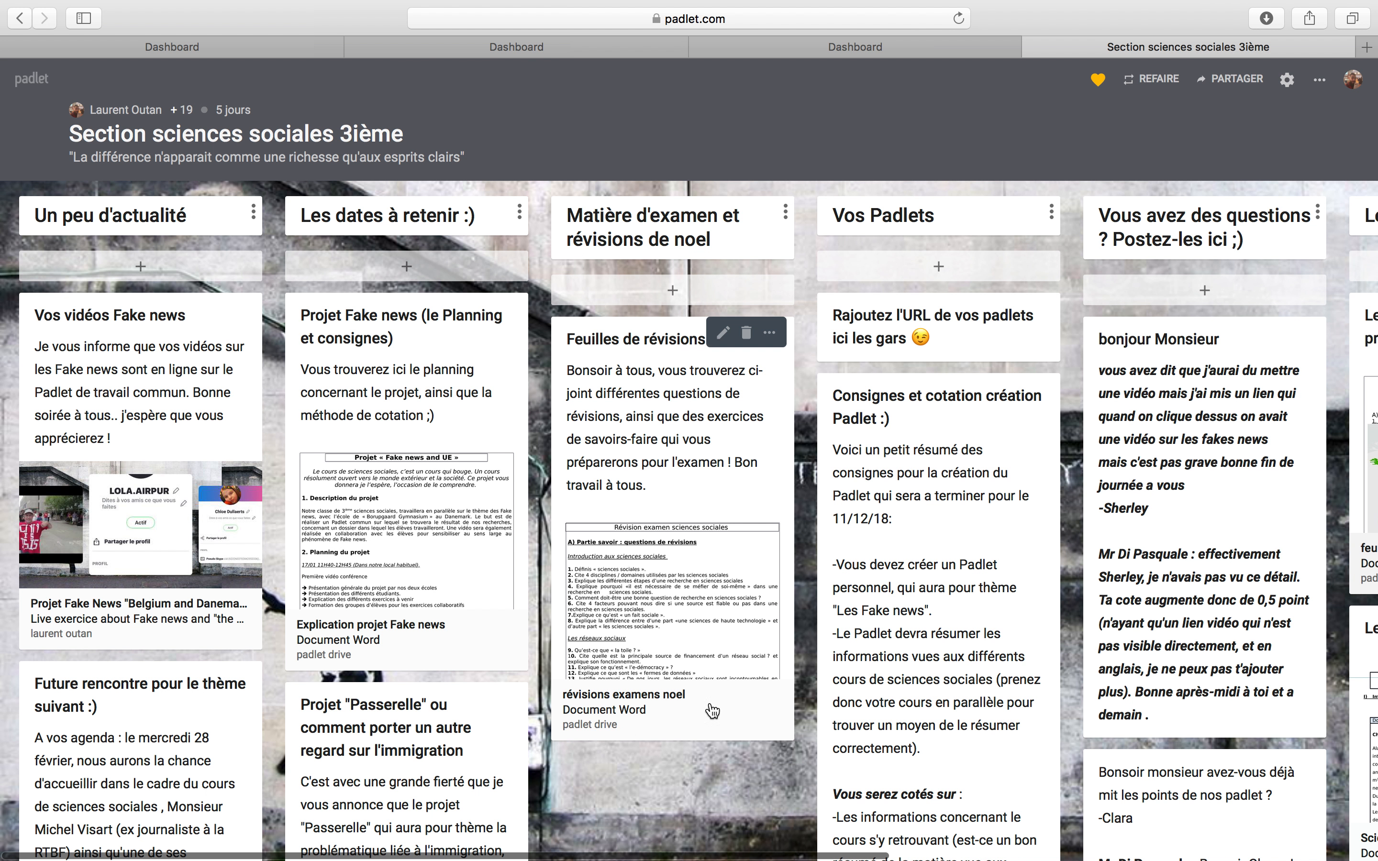
Step: Survey the social sciences padlet's columns through "Pour le fun ^^" and read the news posts under "Un peu d'actualité"
{"action": "scroll", "coordinate": [835, 458], "scroll_direction": "right", "scroll_amount": 5}
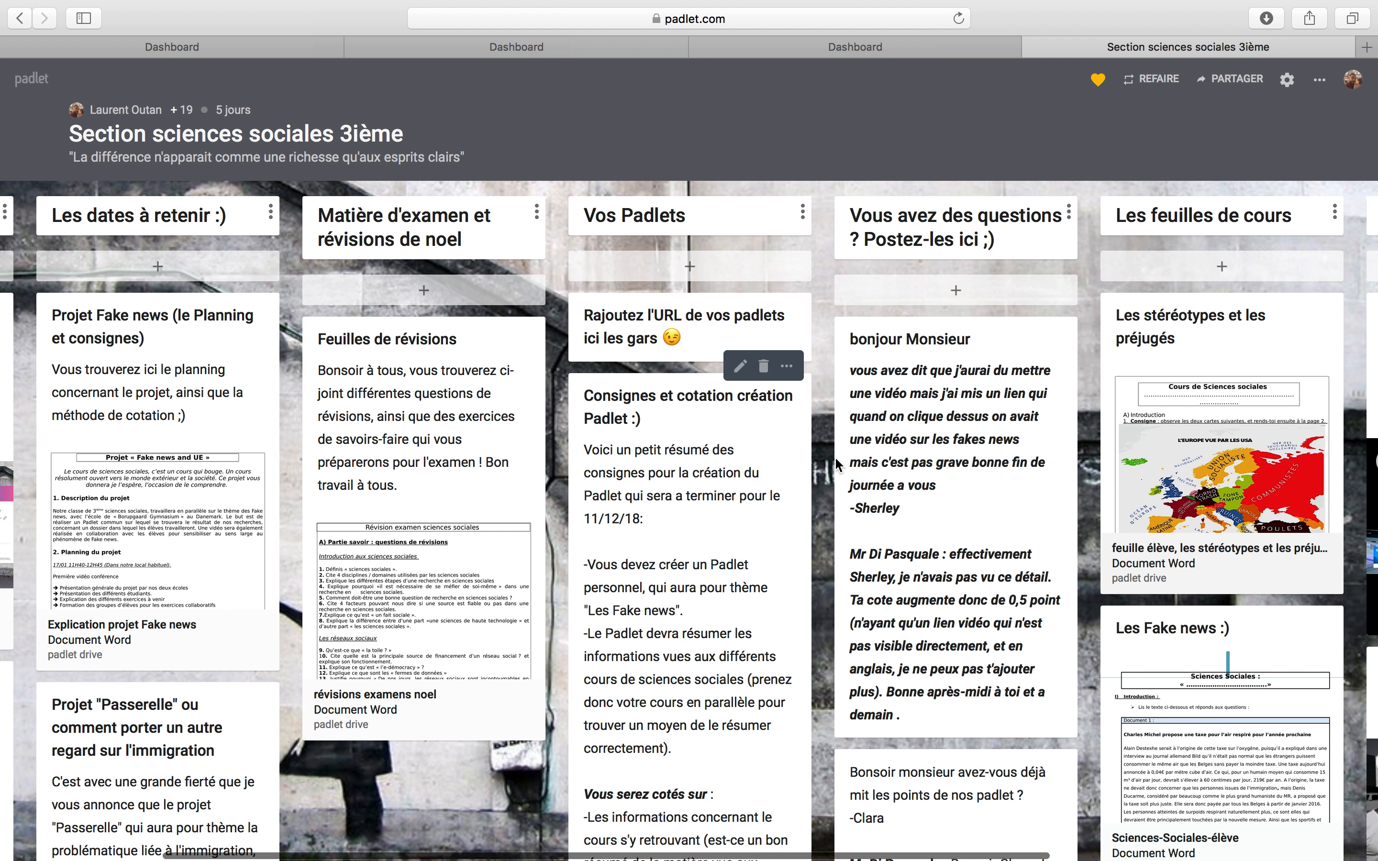
{"action": "scroll", "coordinate": [835, 458], "scroll_direction": "right", "scroll_amount": 10}
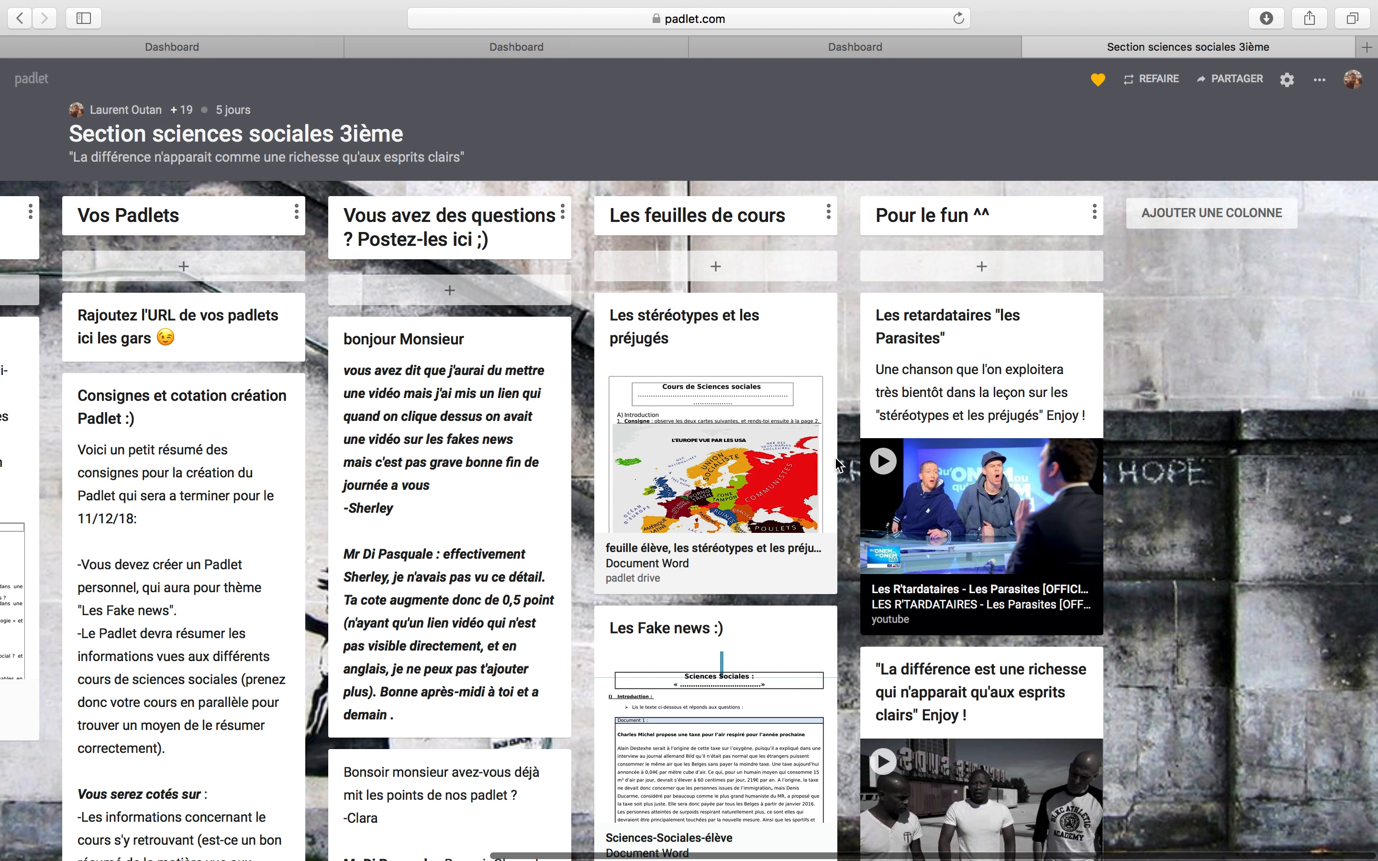
{"action": "scroll", "coordinate": [835, 459], "scroll_direction": "left", "scroll_amount": 15}
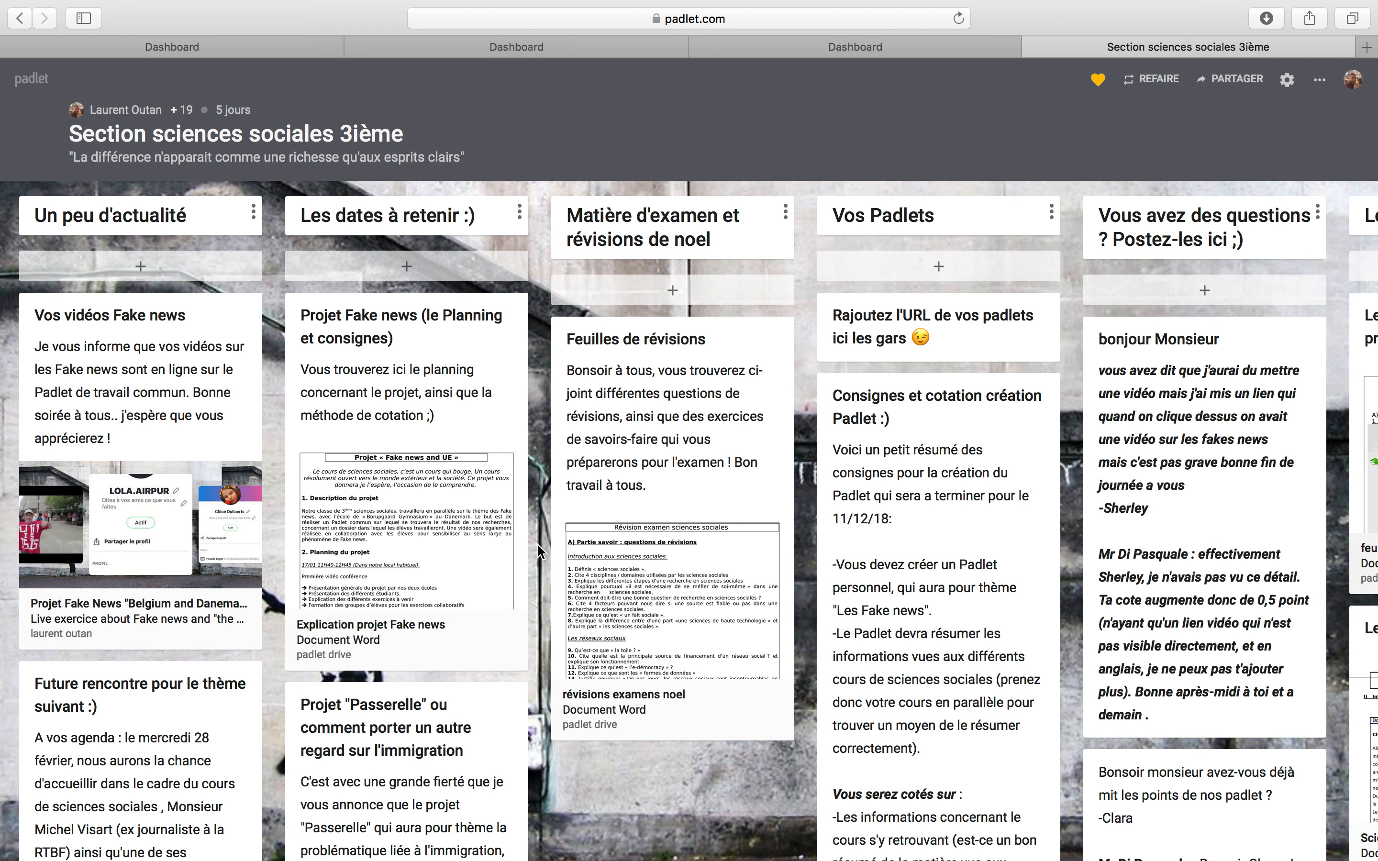
{"action": "scroll", "coordinate": [188, 706], "scroll_direction": "down", "scroll_amount": 8}
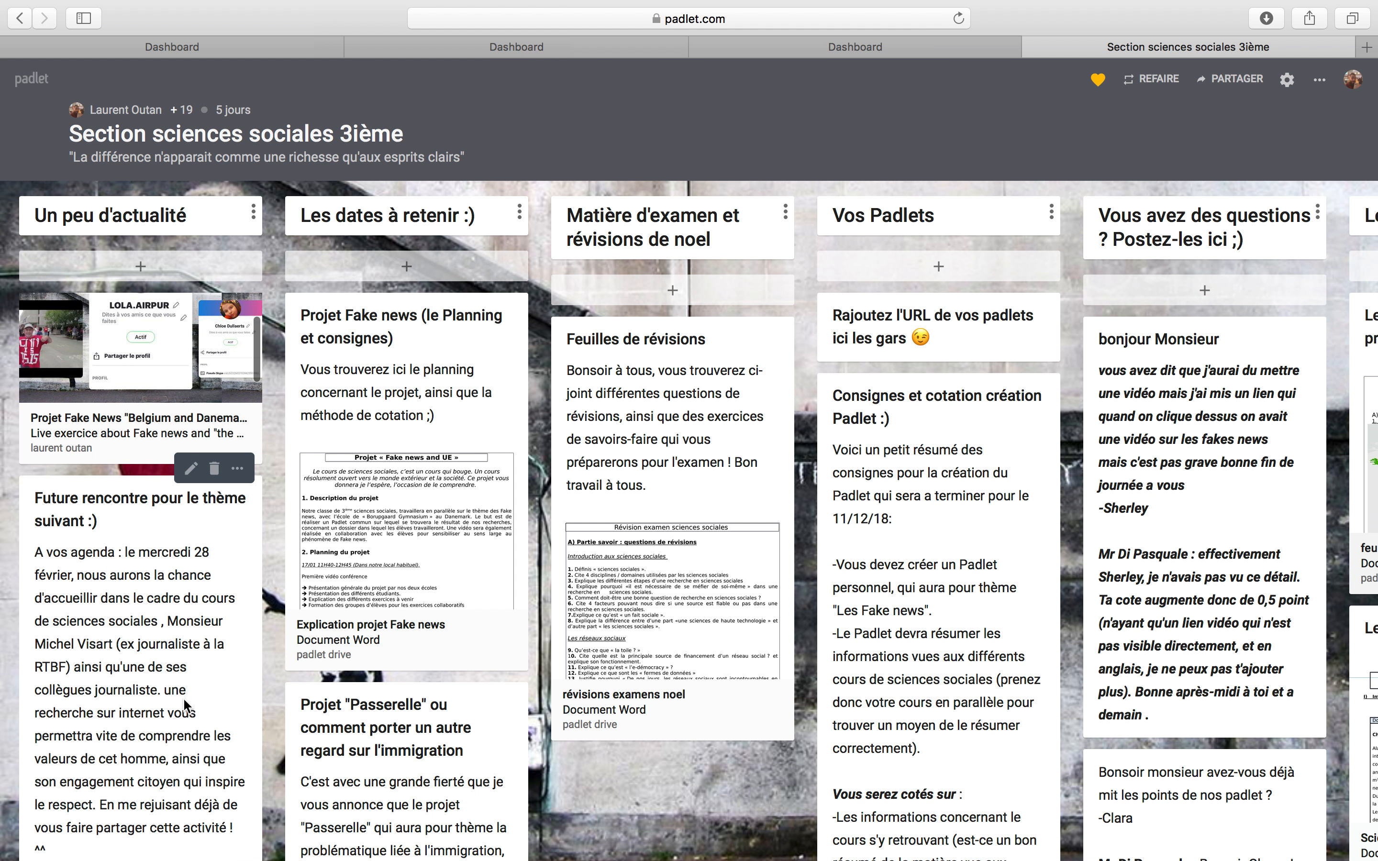
{"action": "scroll", "coordinate": [188, 706], "scroll_direction": "down", "scroll_amount": 5}
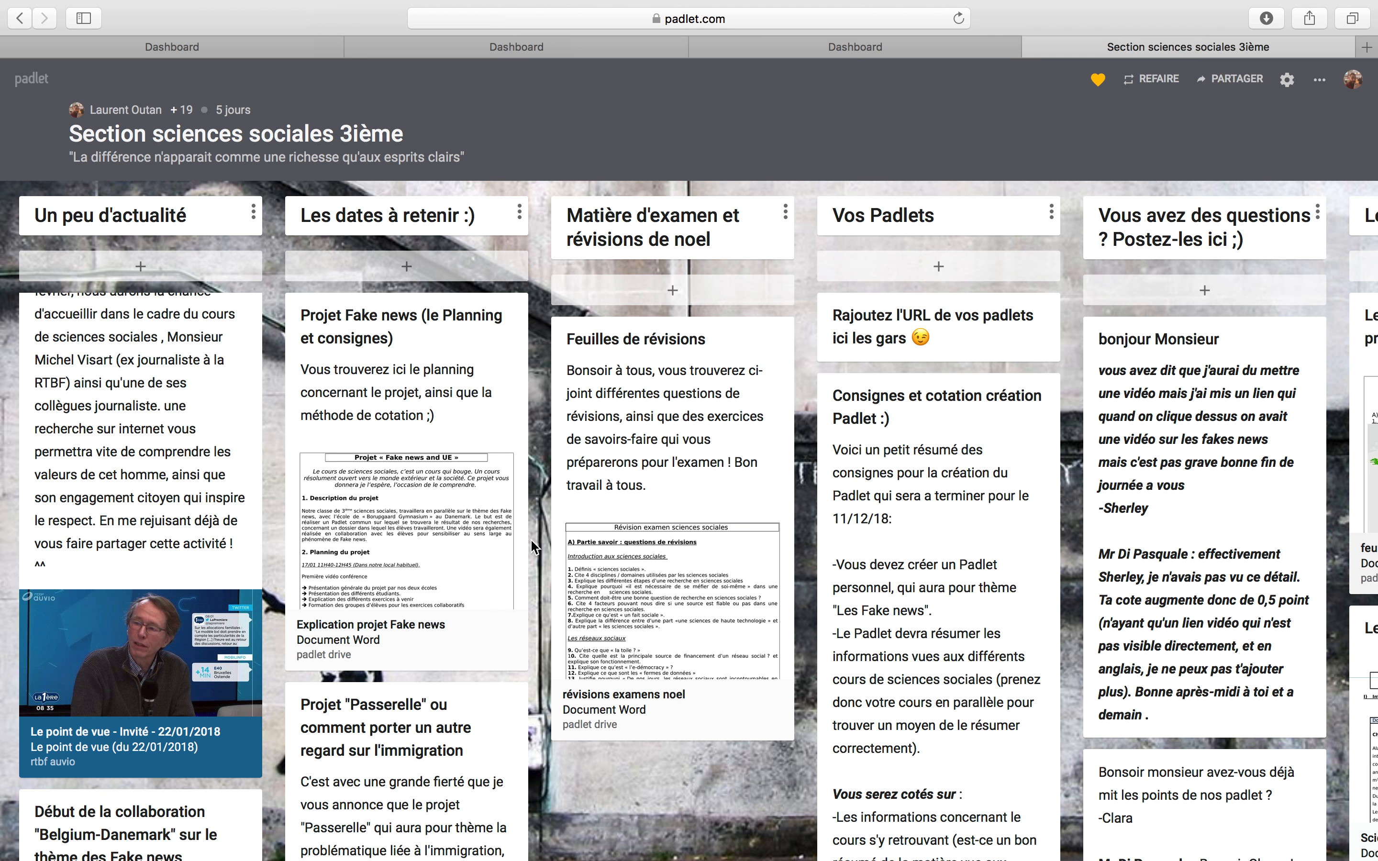
Step: Examine the padlet creation instructions and the teacher's graded feedback on student padlets in the "Vos Padlets" column
{"action": "scroll", "coordinate": [535, 547], "scroll_direction": "right", "scroll_amount": 7}
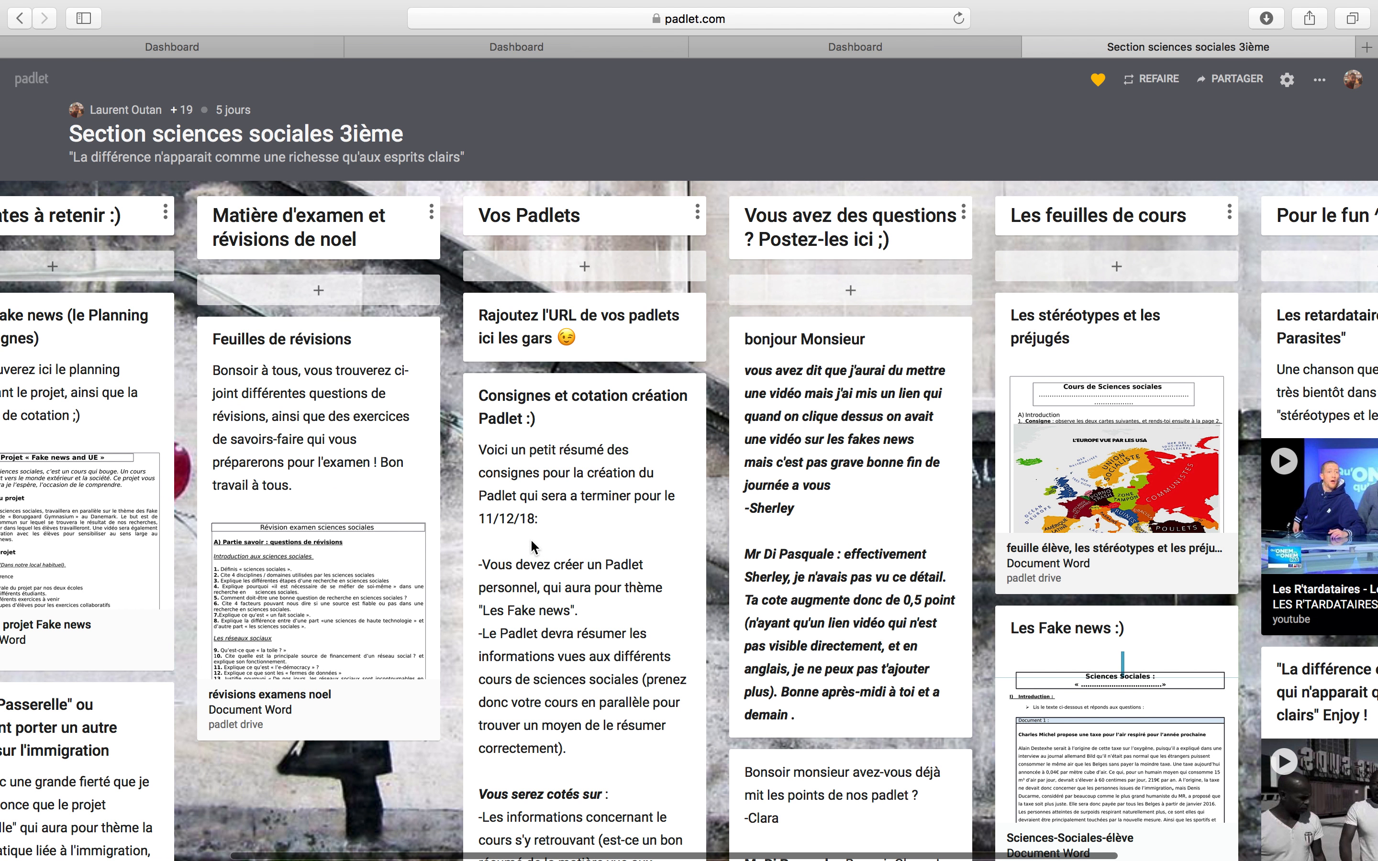
{"action": "scroll", "coordinate": [560, 631], "scroll_direction": "down", "scroll_amount": 2}
{"action": "scroll", "coordinate": [559, 631], "scroll_direction": "down", "scroll_amount": 4}
{"action": "scroll", "coordinate": [560, 631], "scroll_direction": "up", "scroll_amount": 6}
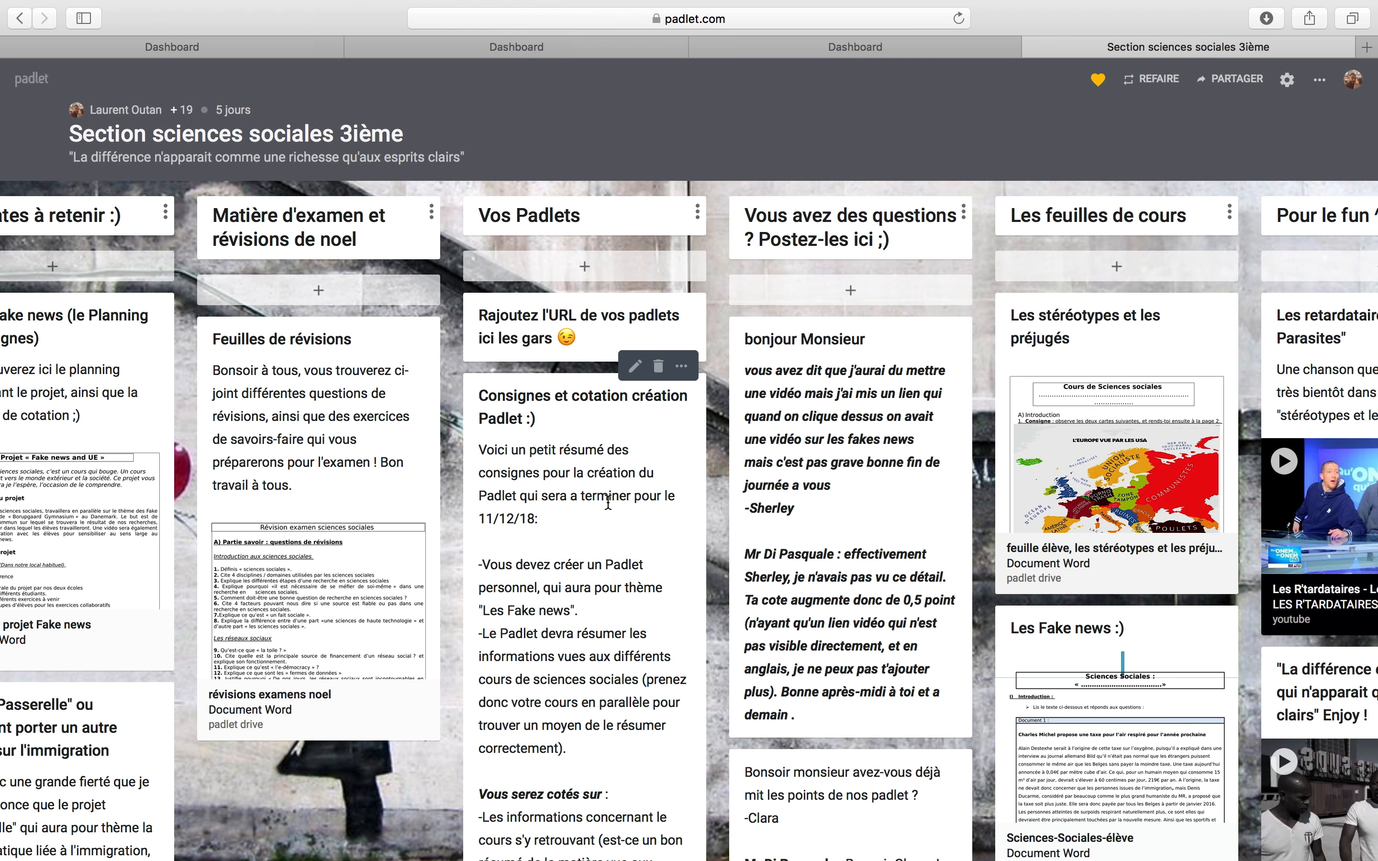
{"action": "scroll", "coordinate": [608, 502], "scroll_direction": "down", "scroll_amount": 10}
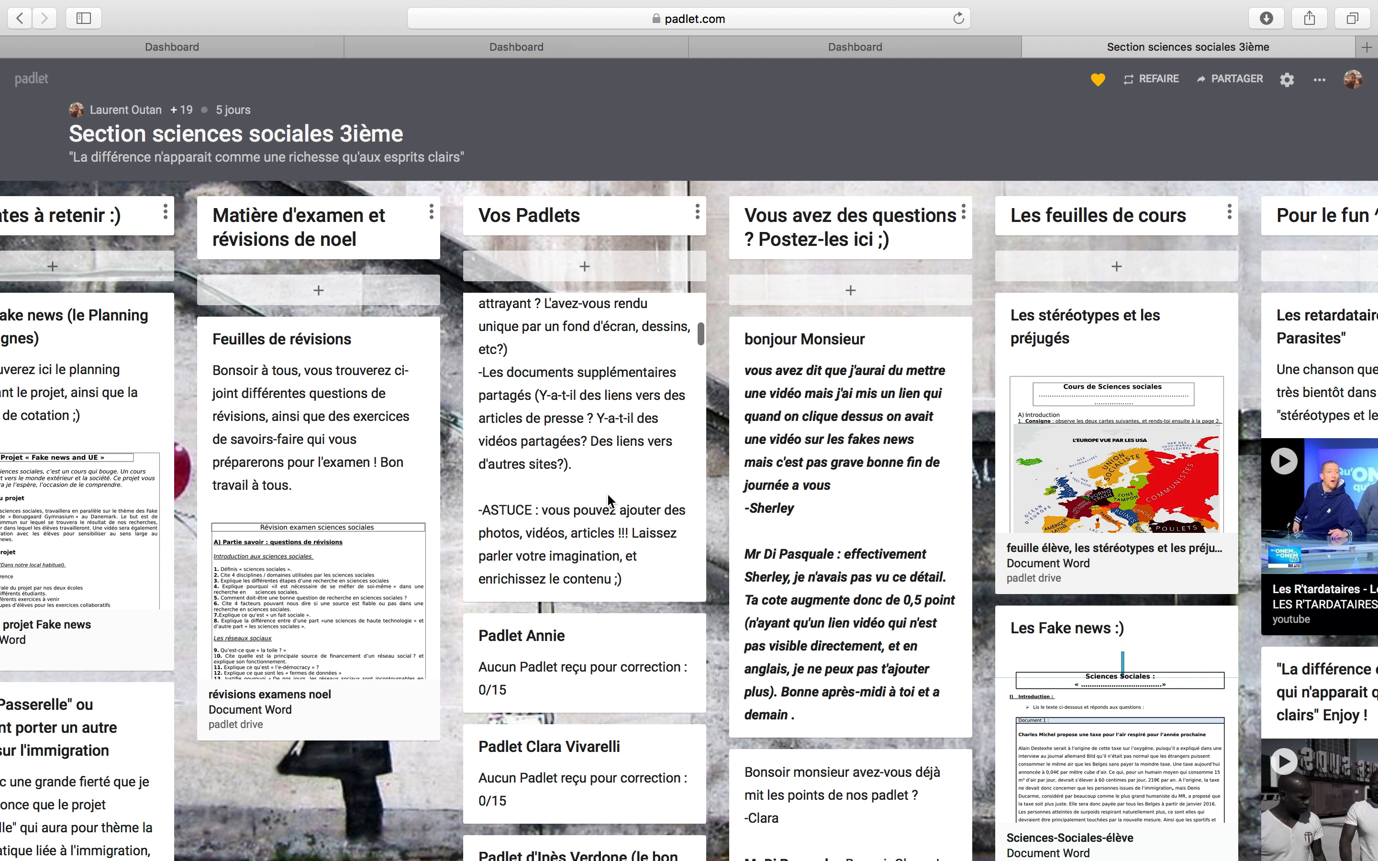
{"action": "scroll", "coordinate": [608, 502], "scroll_direction": "down", "scroll_amount": 10}
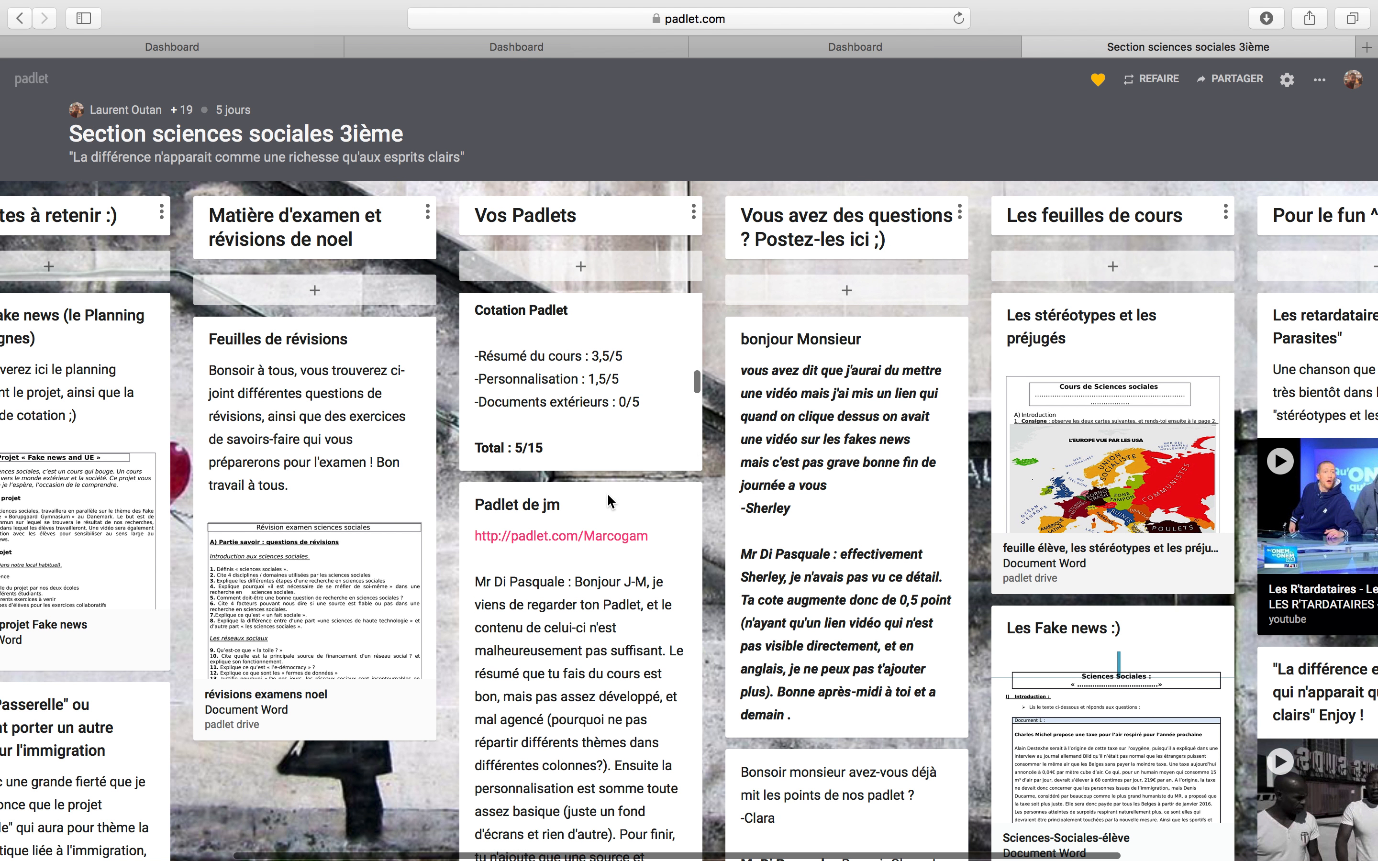
{"action": "scroll", "coordinate": [607, 501], "scroll_direction": "down", "scroll_amount": 10}
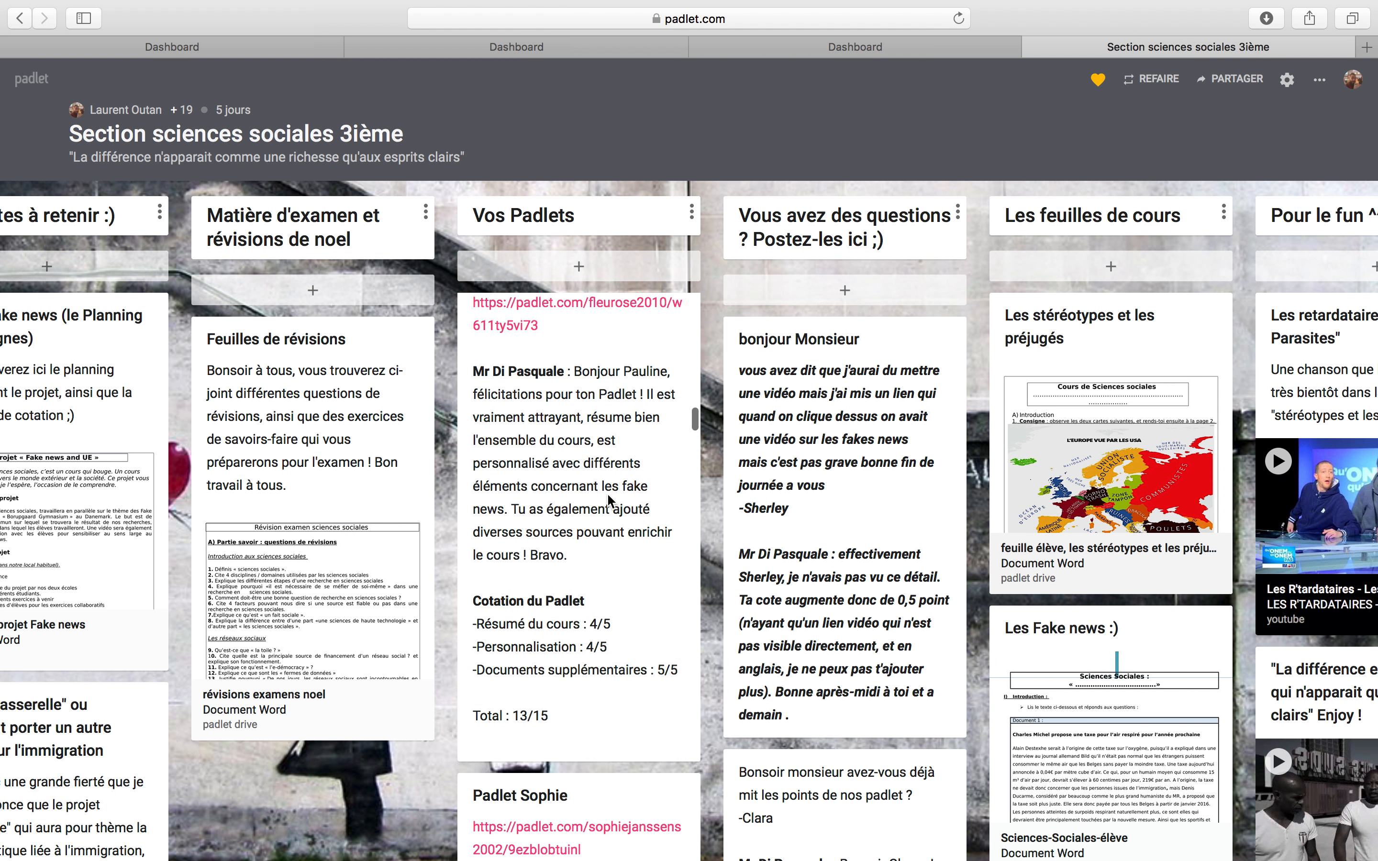
{"action": "scroll", "coordinate": [608, 495], "scroll_direction": "down", "scroll_amount": 10}
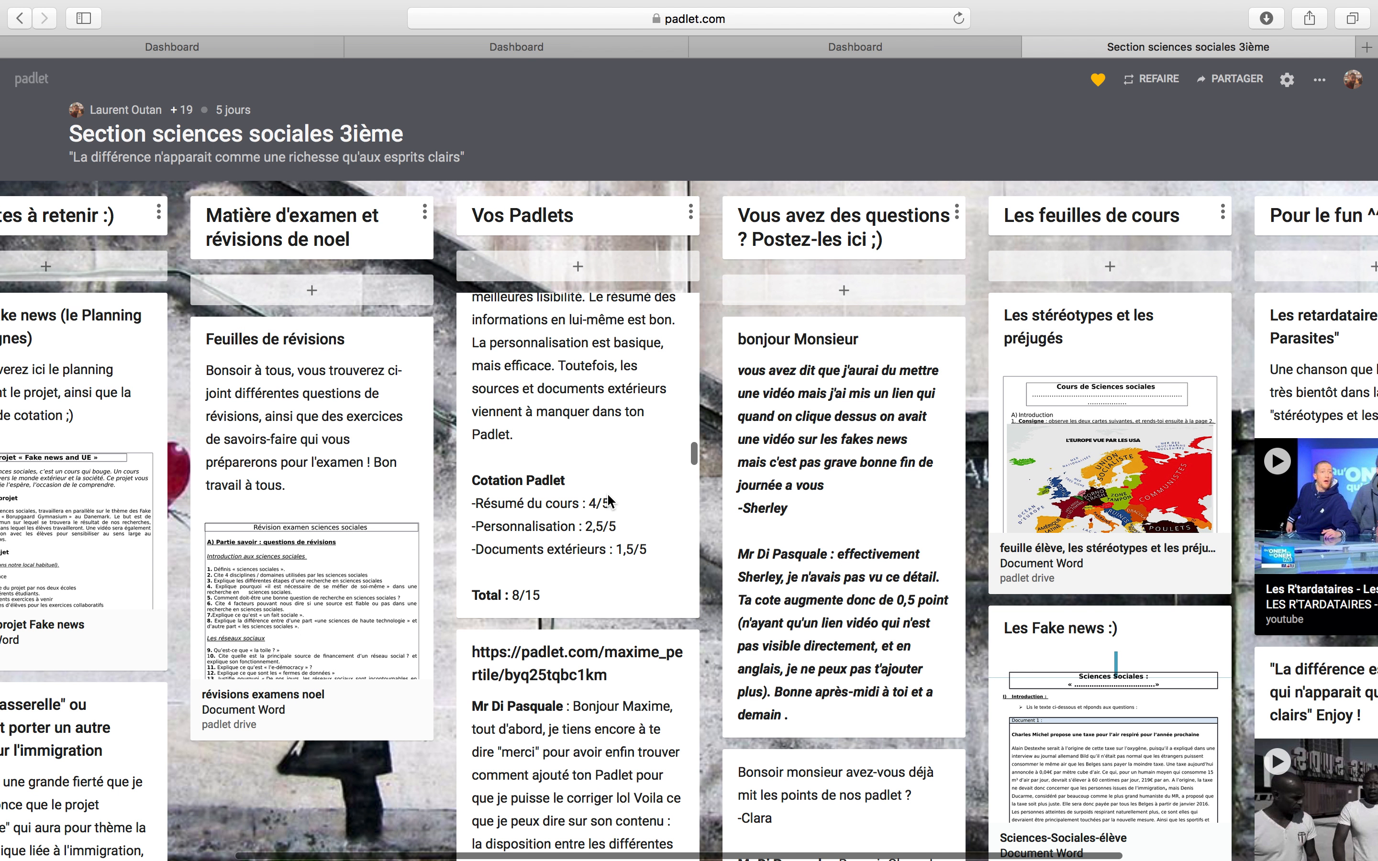
{"action": "scroll", "coordinate": [607, 499], "scroll_direction": "down", "scroll_amount": 10}
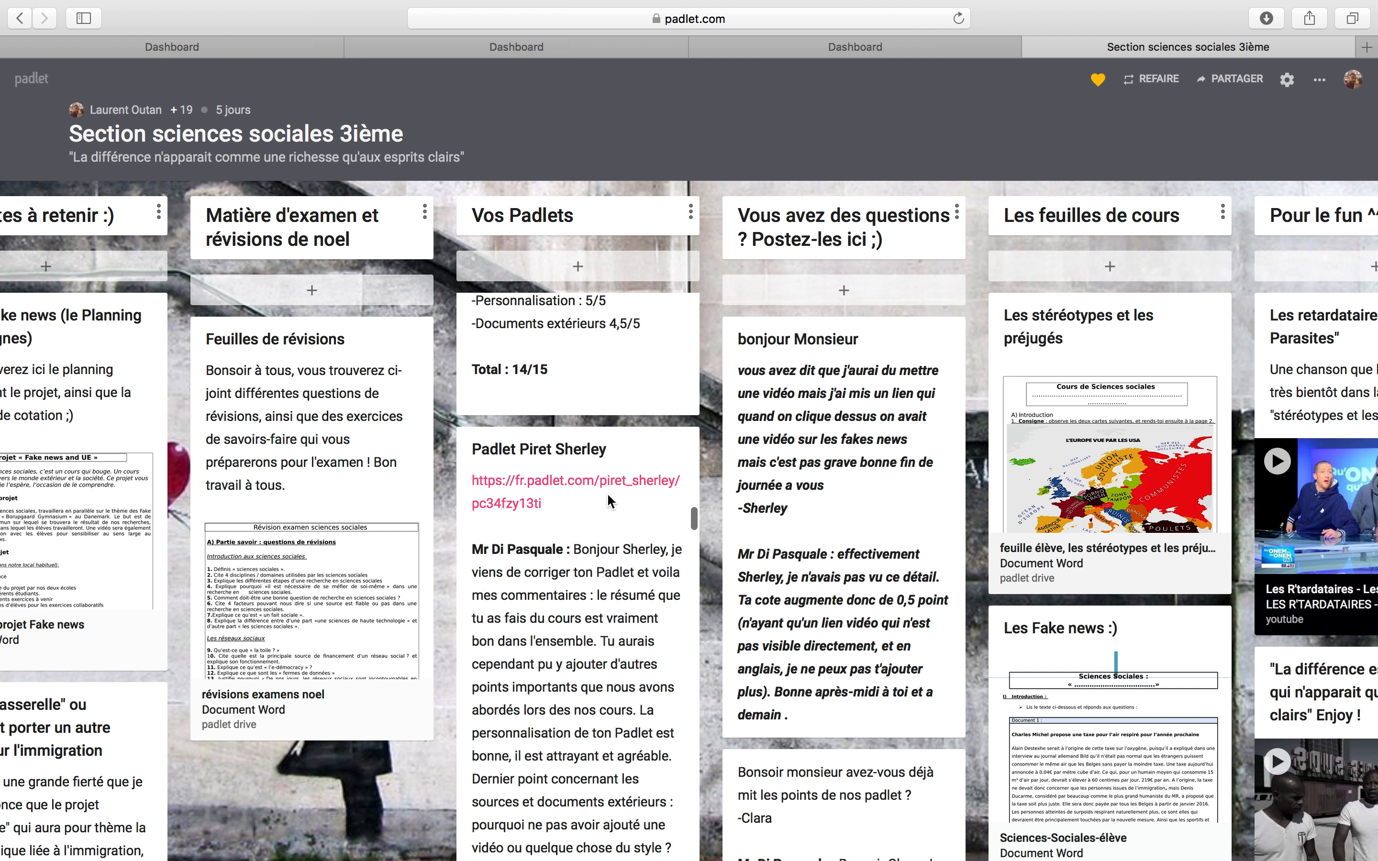
{"action": "scroll", "coordinate": [607, 501], "scroll_direction": "down", "scroll_amount": 10}
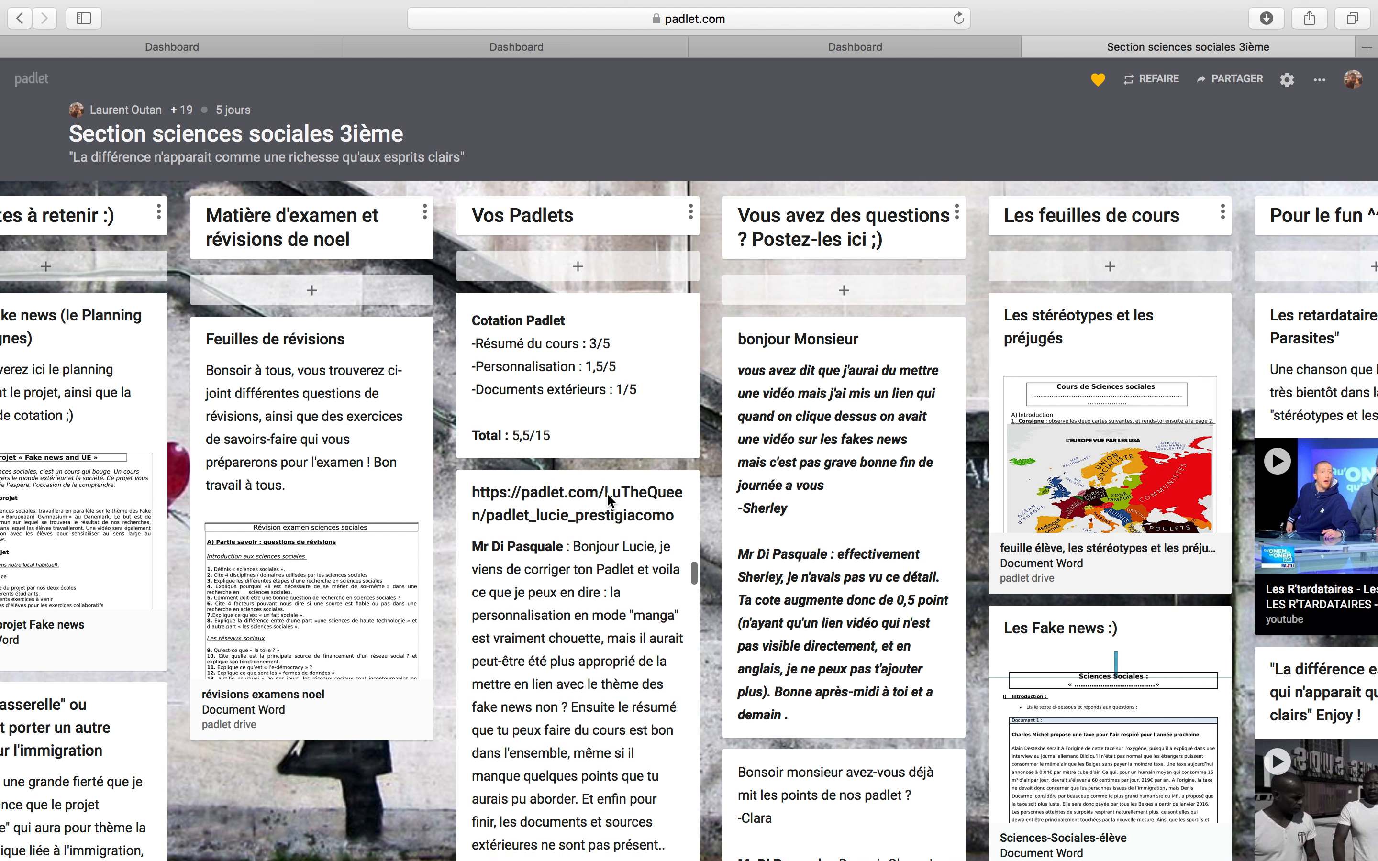
{"action": "scroll", "coordinate": [607, 502], "scroll_direction": "down", "scroll_amount": 10}
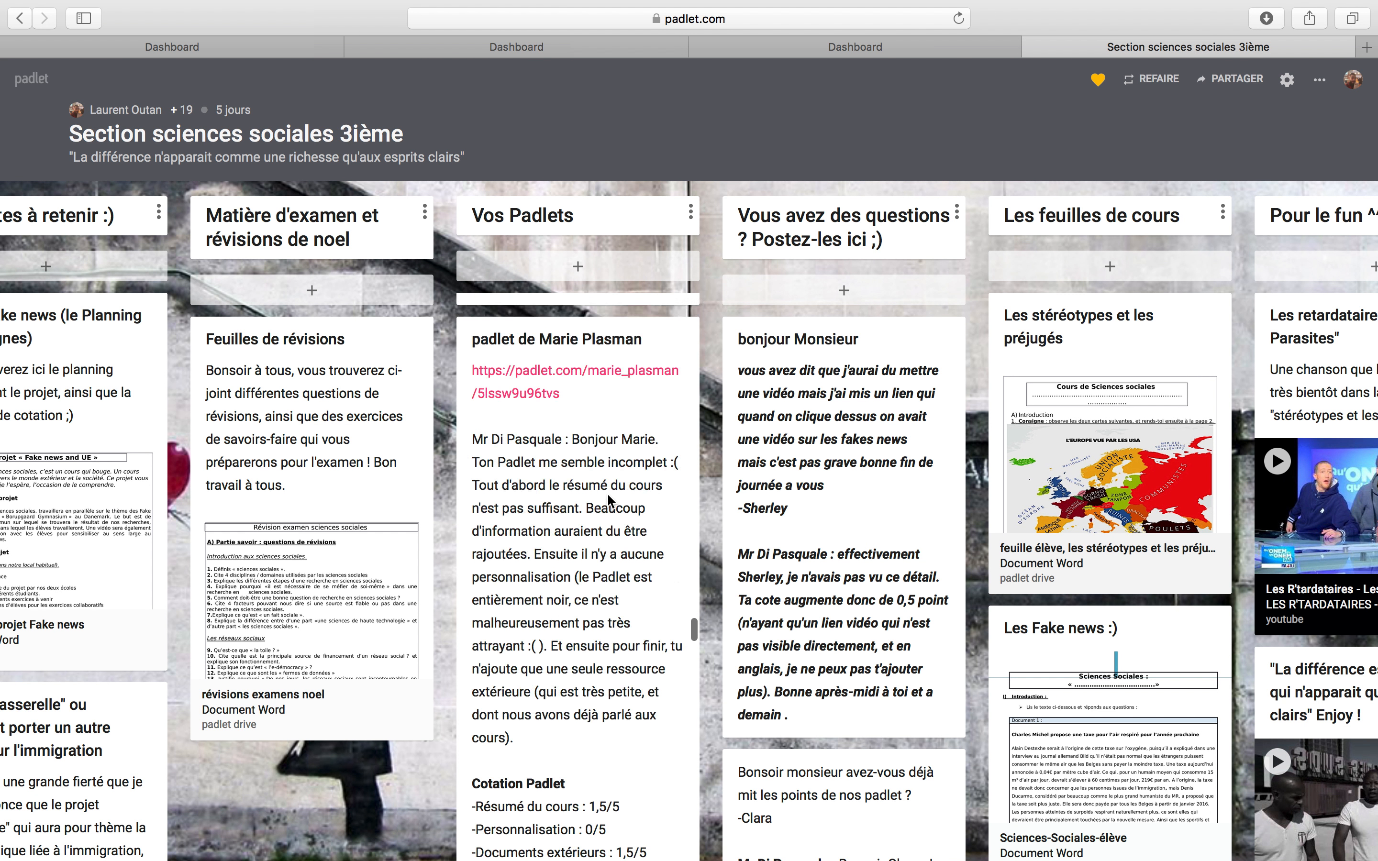
{"action": "scroll", "coordinate": [607, 499], "scroll_direction": "down", "scroll_amount": 8}
{"action": "scroll", "coordinate": [551, 456], "scroll_direction": "up", "scroll_amount": 3}
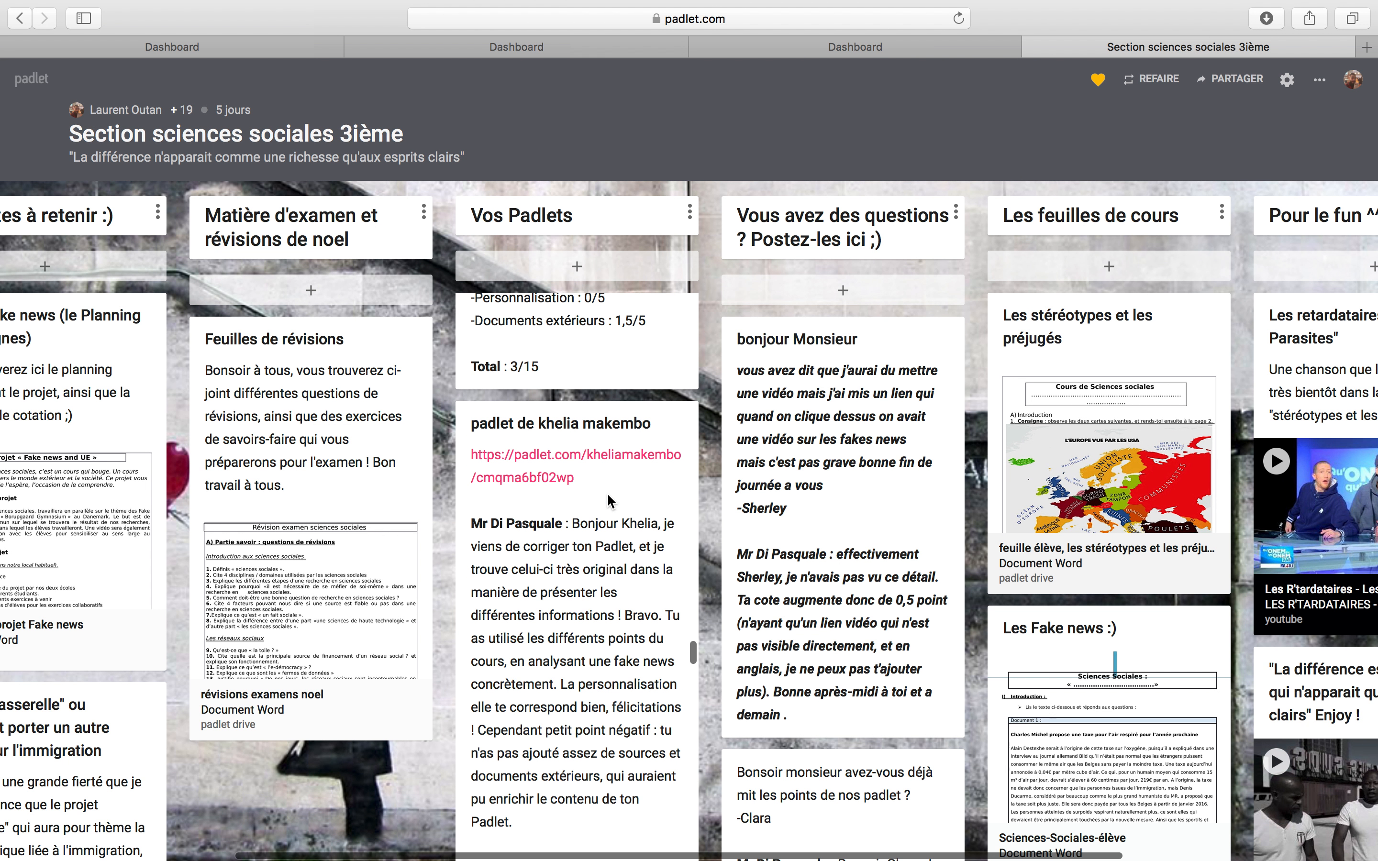
Step: Open the student's linked fake news padlet below the 3/15 feedback post and view its available actions
{"action": "left_click", "coordinate": [551, 455]}
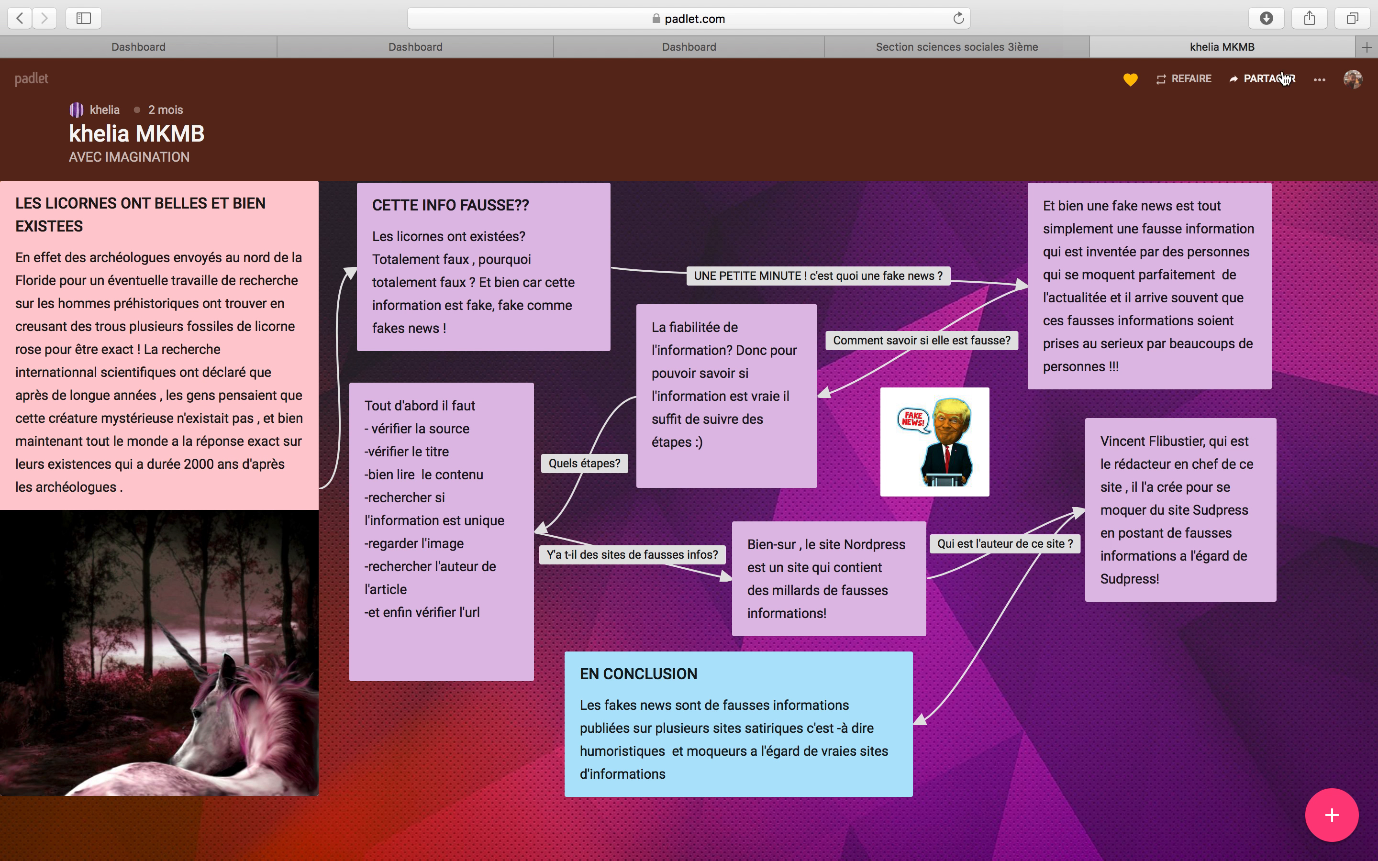
{"action": "left_click", "coordinate": [1320, 80]}
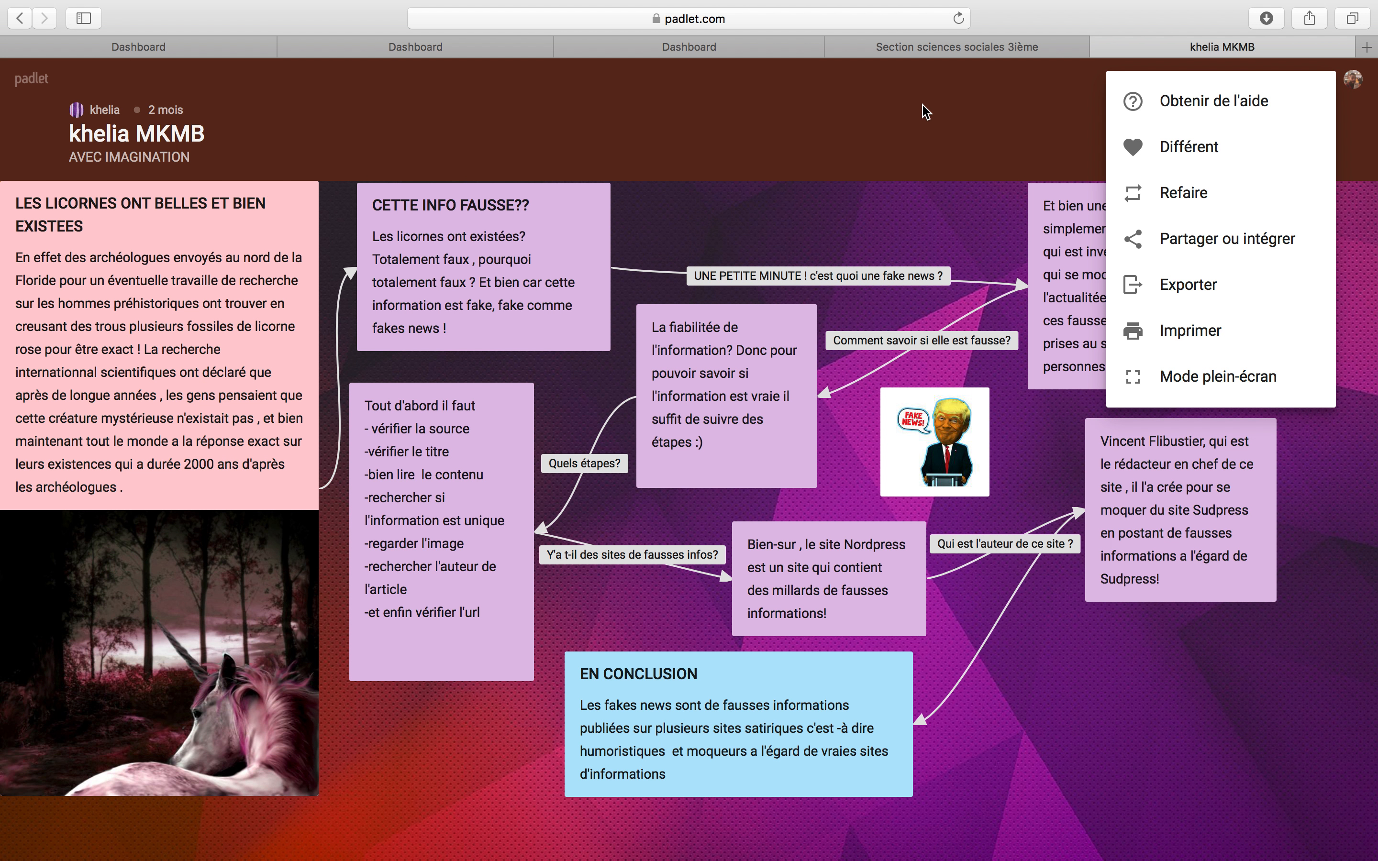
{"action": "left_click", "coordinate": [910, 117]}
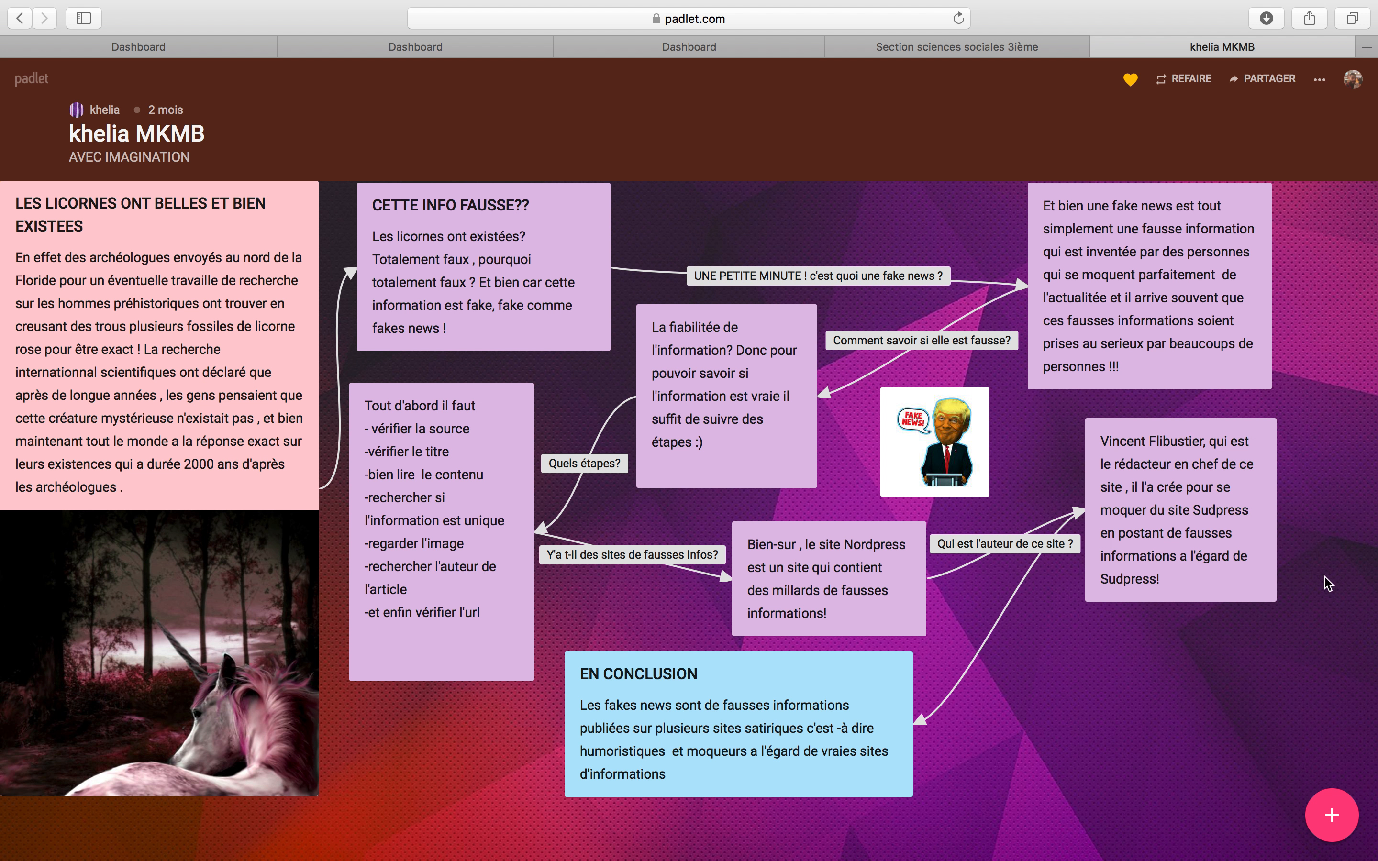
{"action": "mouse_move", "coordinate": [529, 819]}
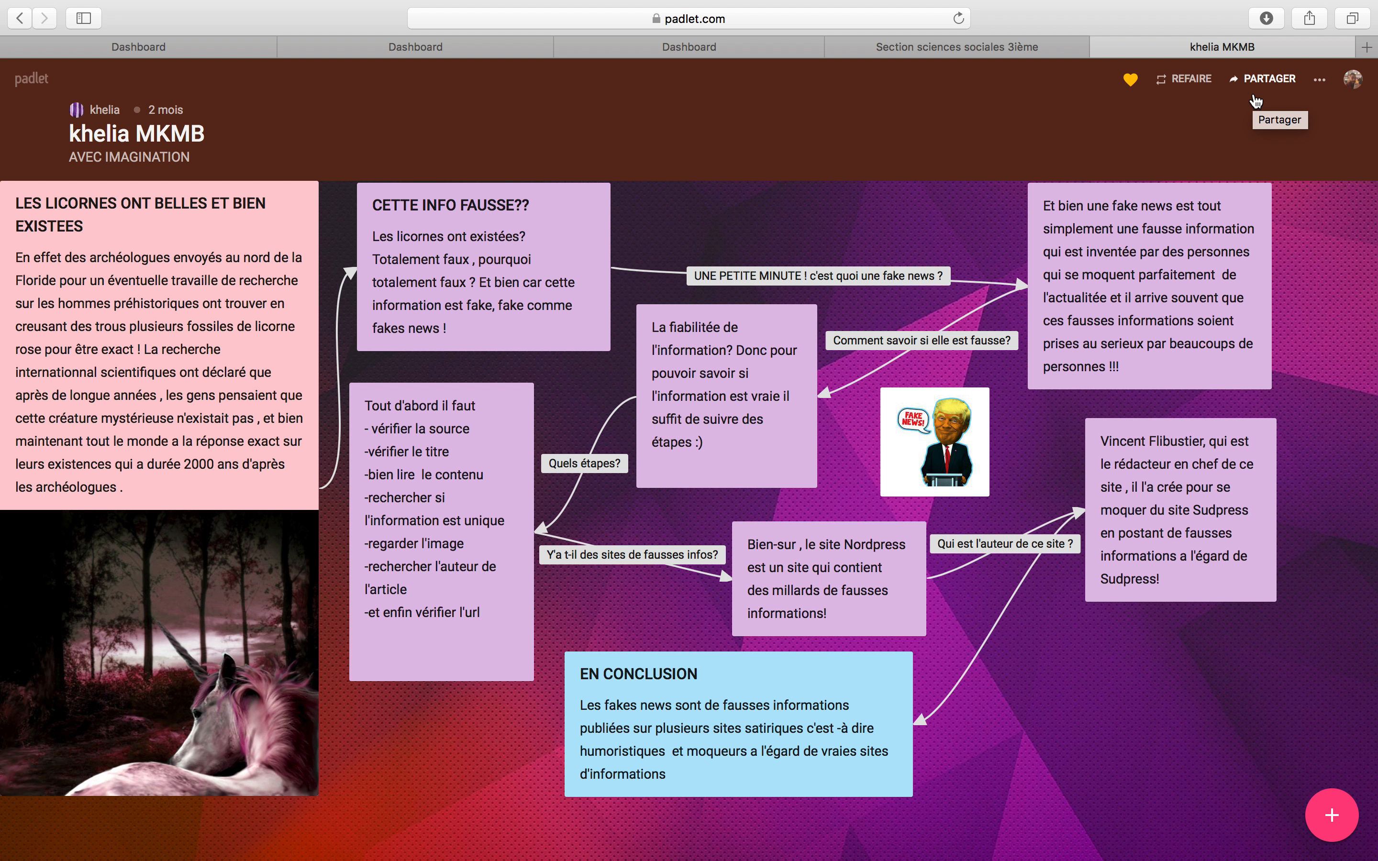
Step: Open the "Comment expliquer le peuplement des USA dans le passé et actuellement ?" padlet and view its title, description and wallpaper settings
{"action": "left_click", "coordinate": [1352, 81]}
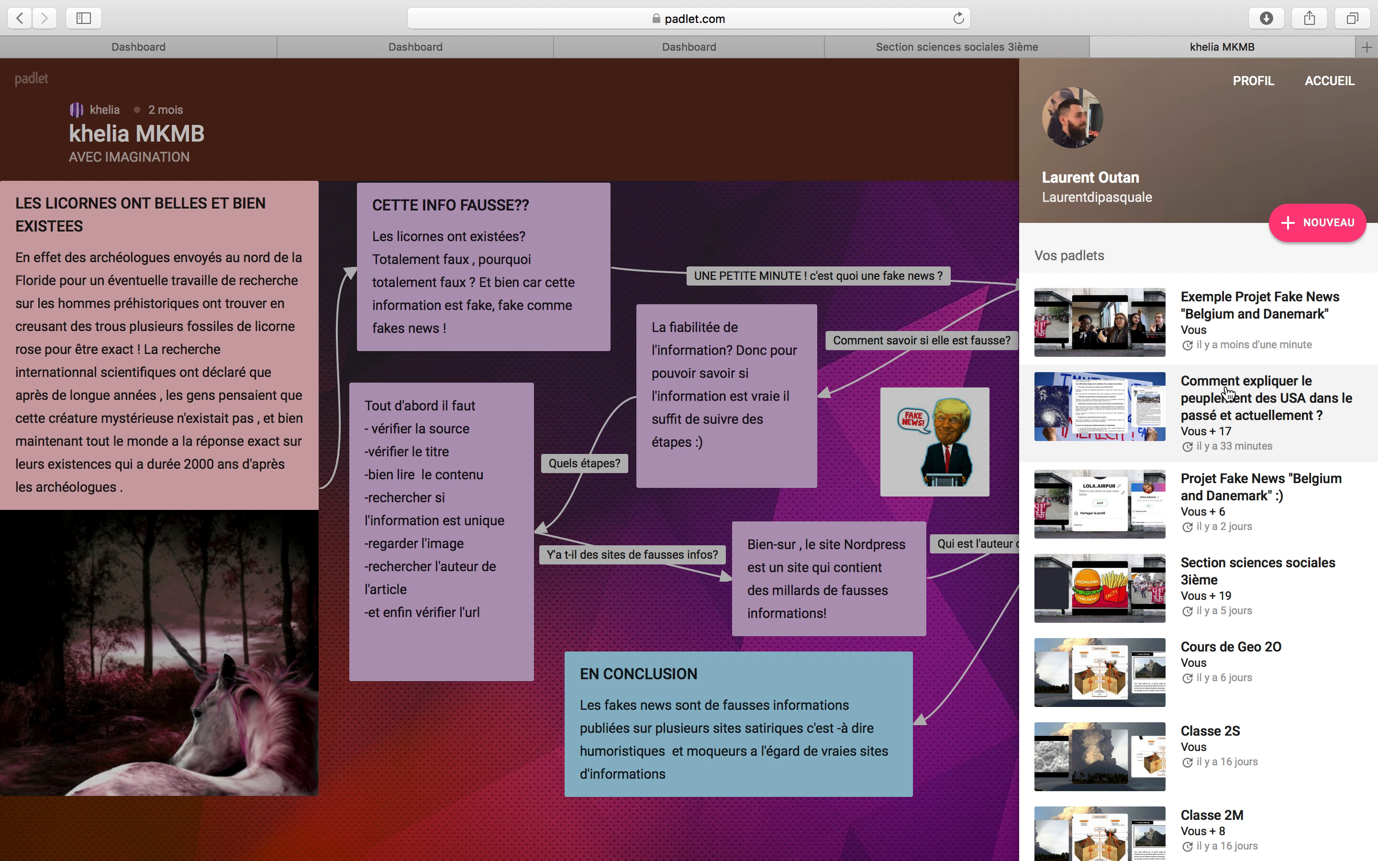
{"action": "left_click", "coordinate": [1208, 409]}
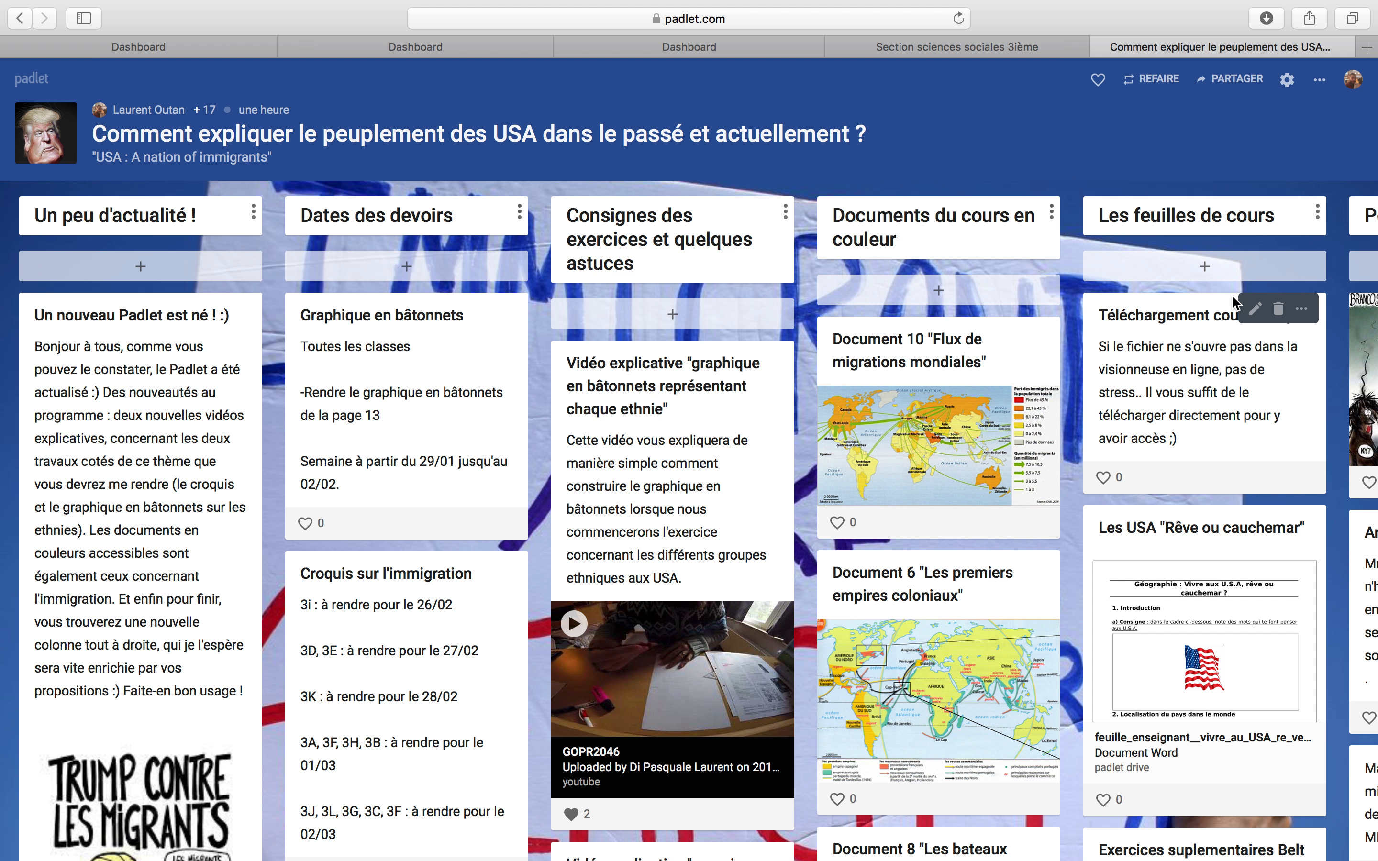
{"action": "left_click", "coordinate": [1287, 80]}
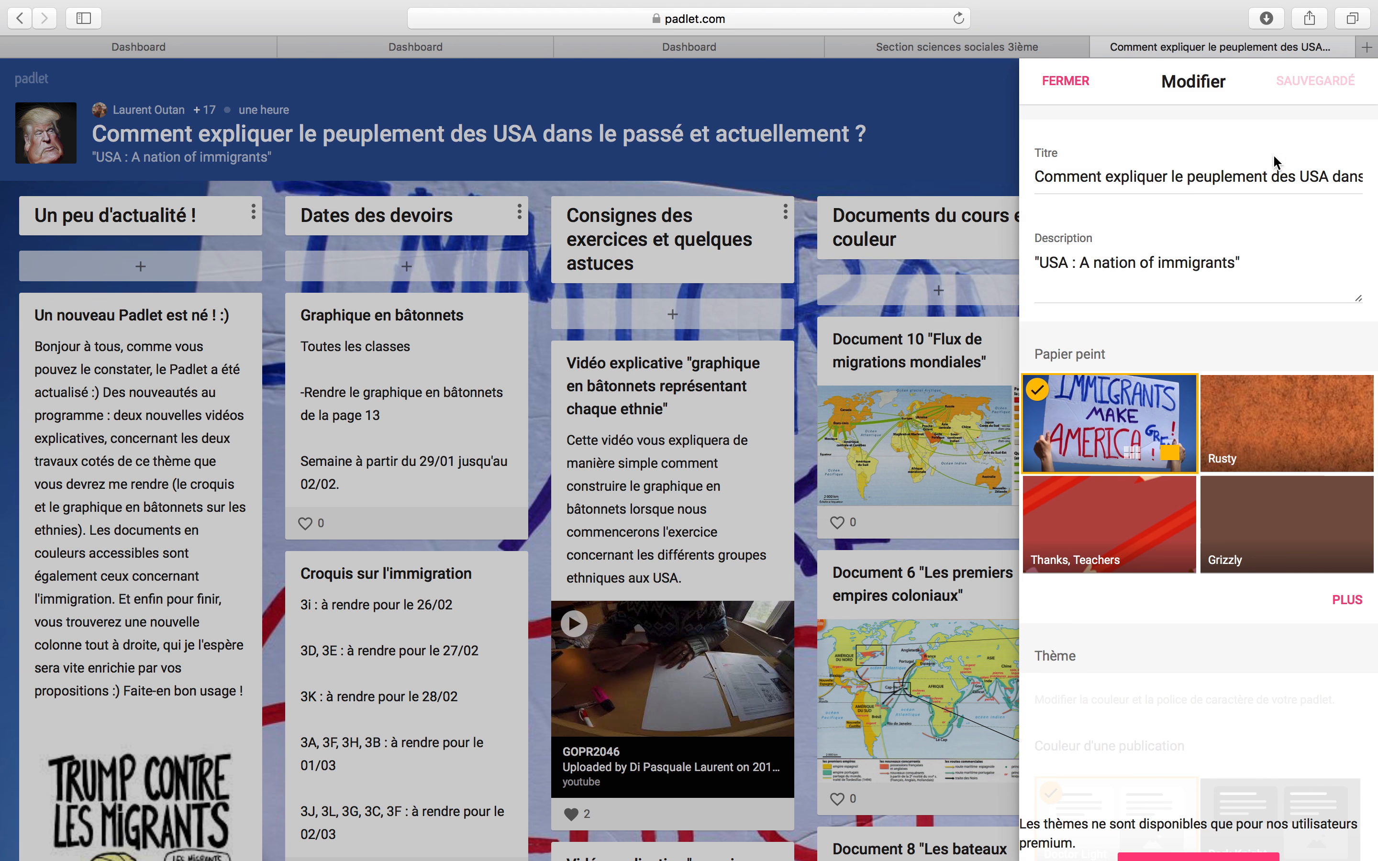
{"action": "left_click", "coordinate": [1064, 81]}
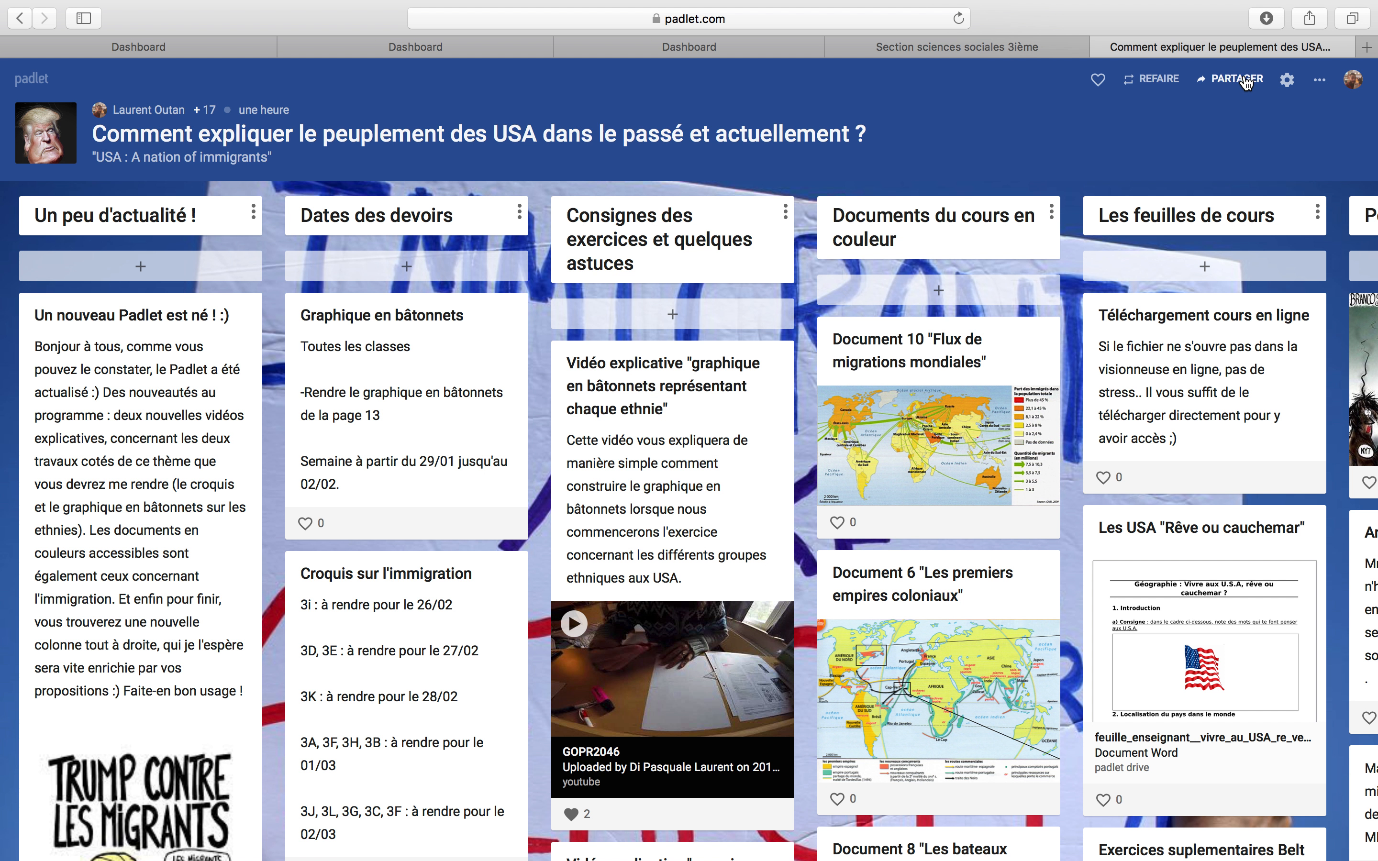
Step: View the USA padlet's additional actions and the alternative formats Mur, Toile, Flux and grille, leaving the format as is
{"action": "left_click", "coordinate": [1318, 80]}
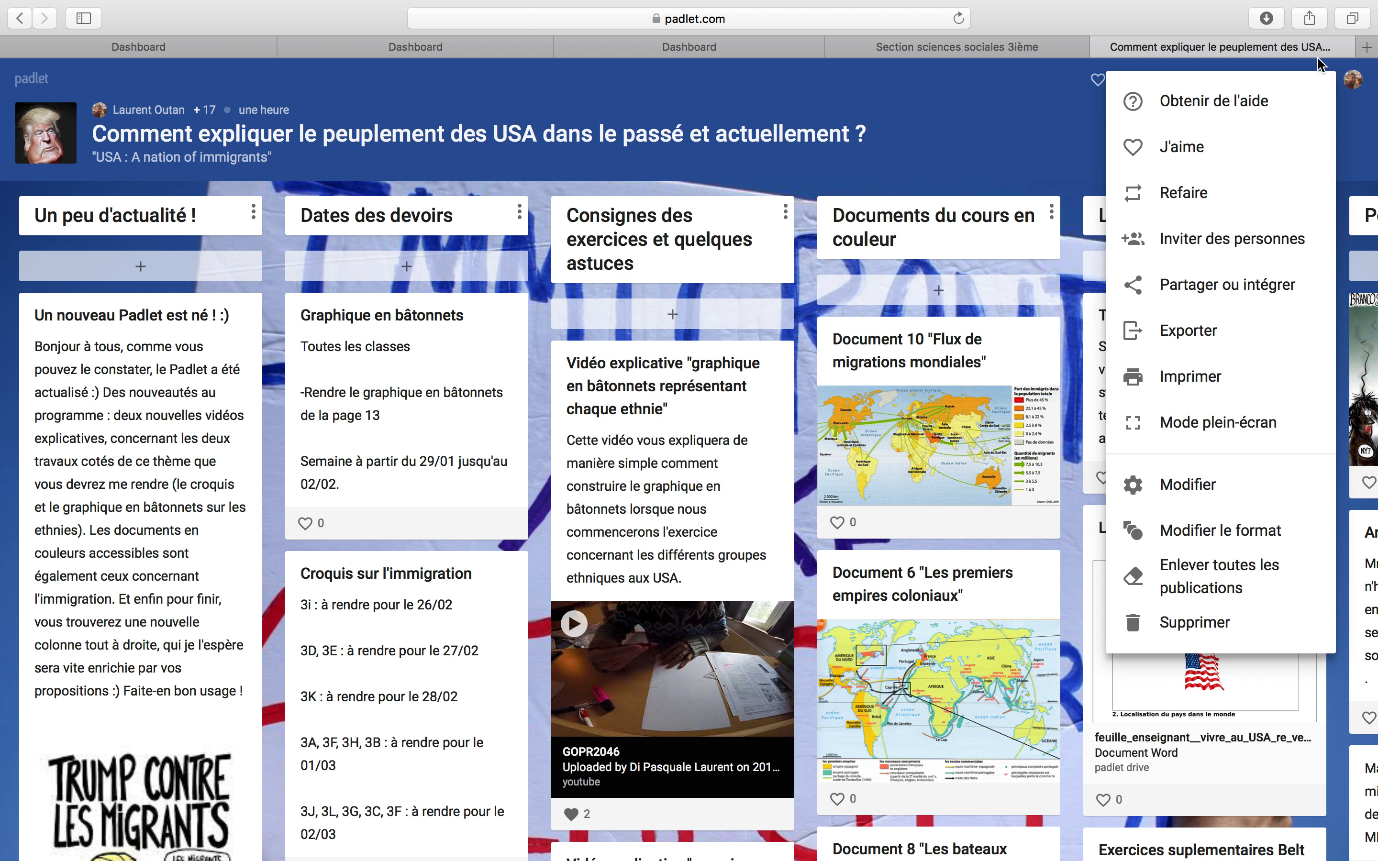
{"action": "left_click", "coordinate": [1353, 126]}
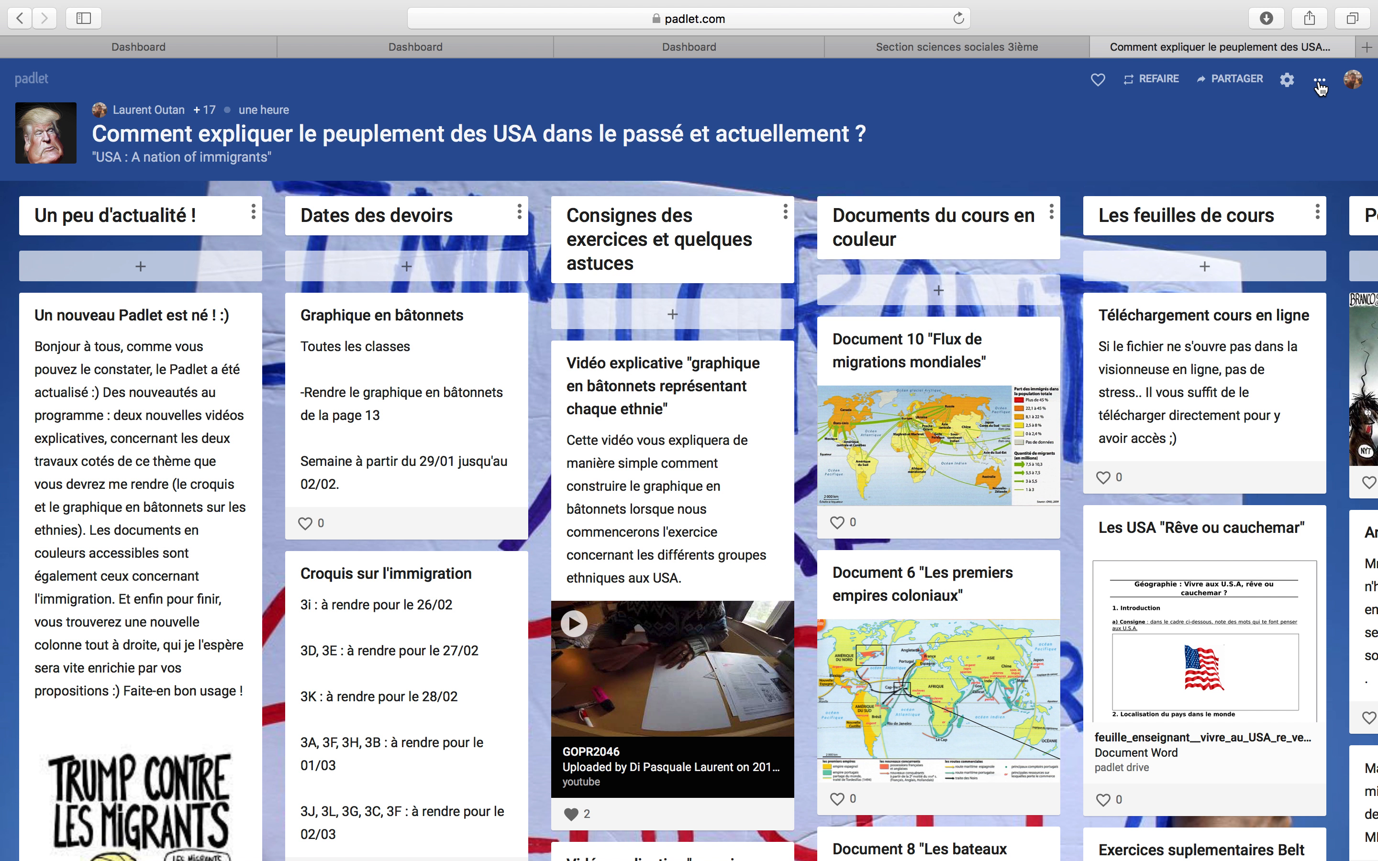
{"action": "left_click", "coordinate": [1320, 82]}
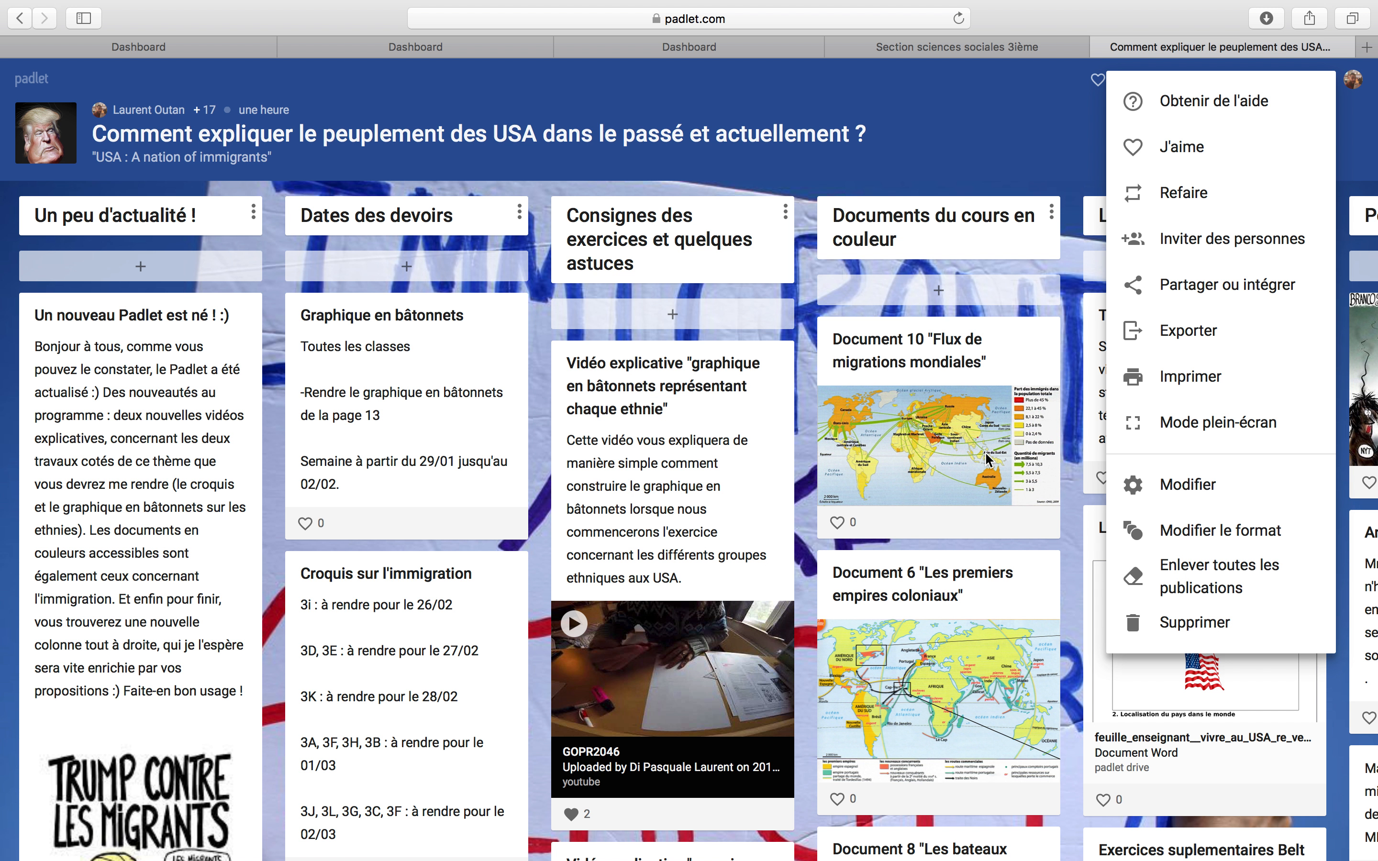
{"action": "left_click", "coordinate": [1204, 532]}
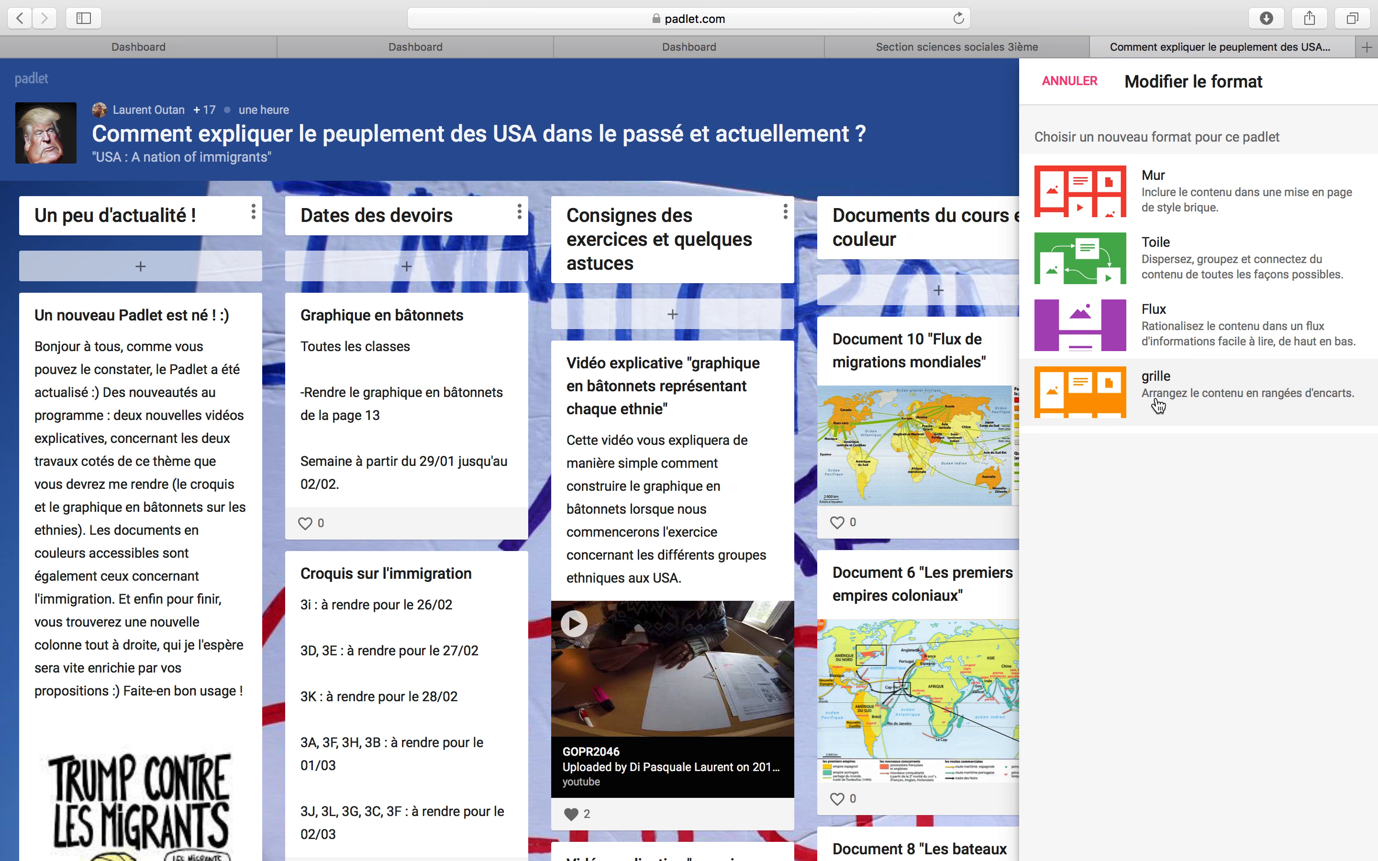
{"action": "left_click", "coordinate": [1070, 82]}
Step: Review the USA padlet's columns from "Un peu d'actualité !" to "Réponses consignes" and return to the first column
{"action": "scroll", "coordinate": [842, 326], "scroll_direction": "right", "scroll_amount": 15}
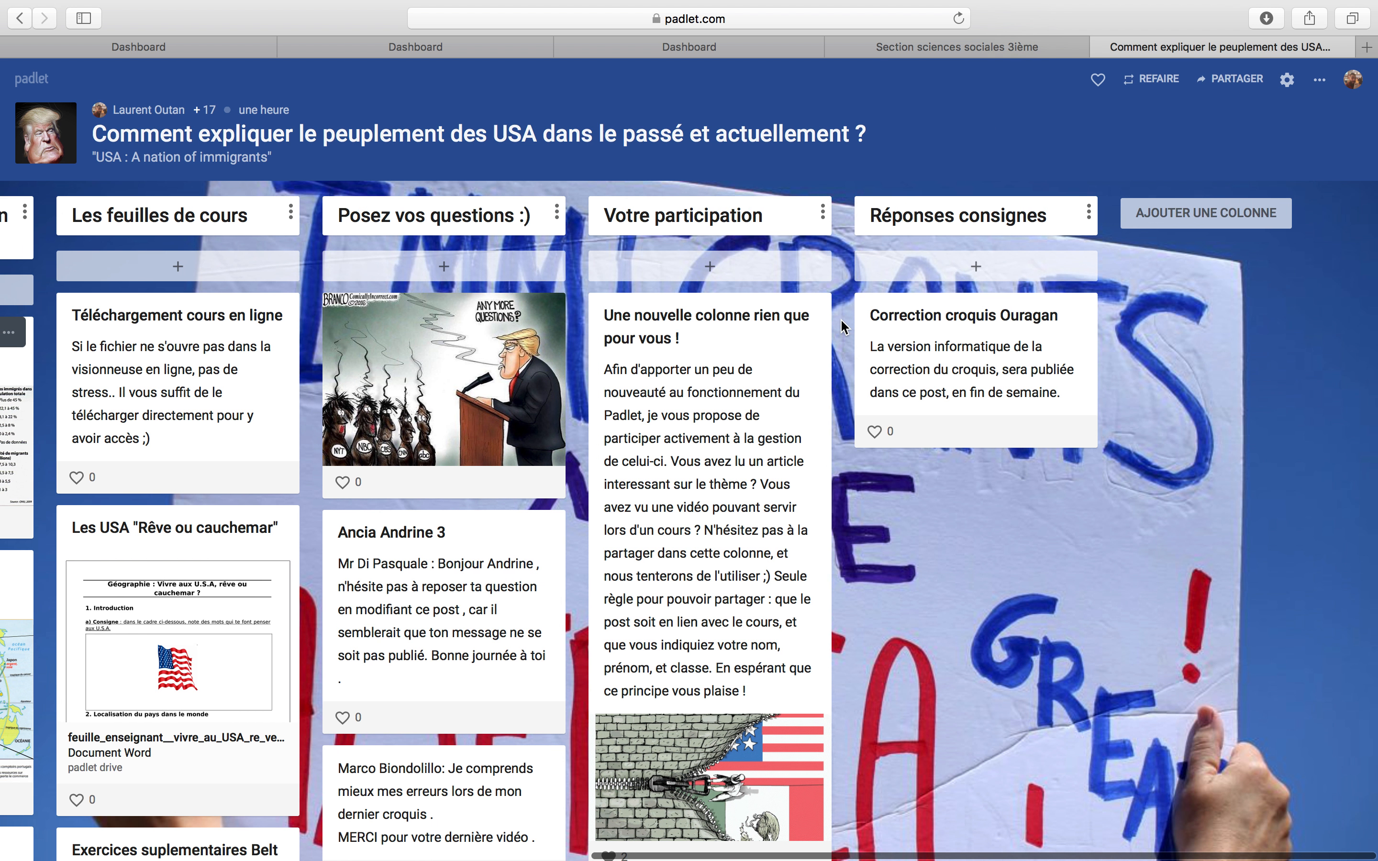
{"action": "scroll", "coordinate": [841, 326], "scroll_direction": "left", "scroll_amount": 15}
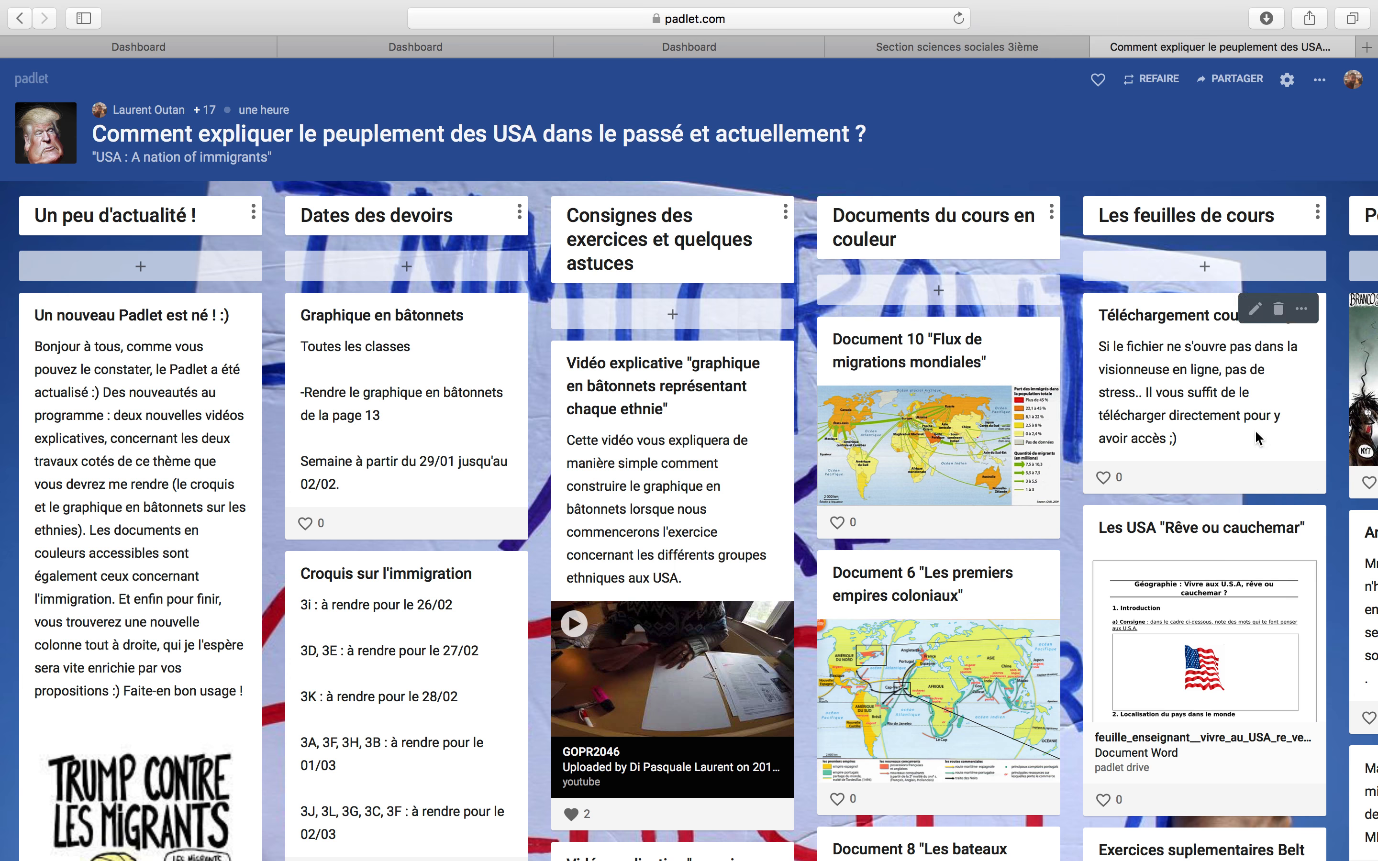
{"action": "scroll", "coordinate": [1275, 507], "scroll_direction": "right", "scroll_amount": 10}
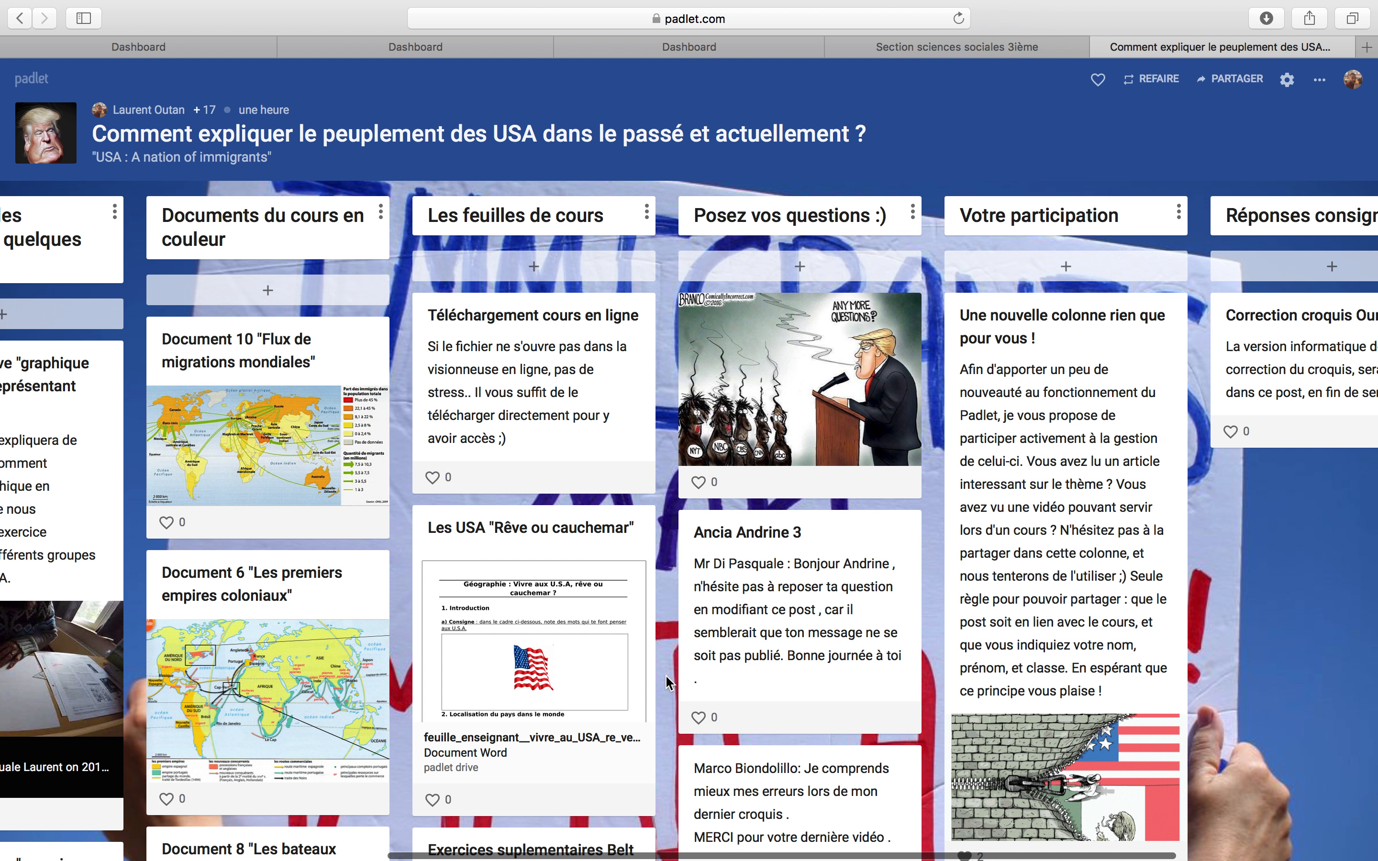
{"action": "scroll", "coordinate": [666, 678], "scroll_direction": "left", "scroll_amount": 10}
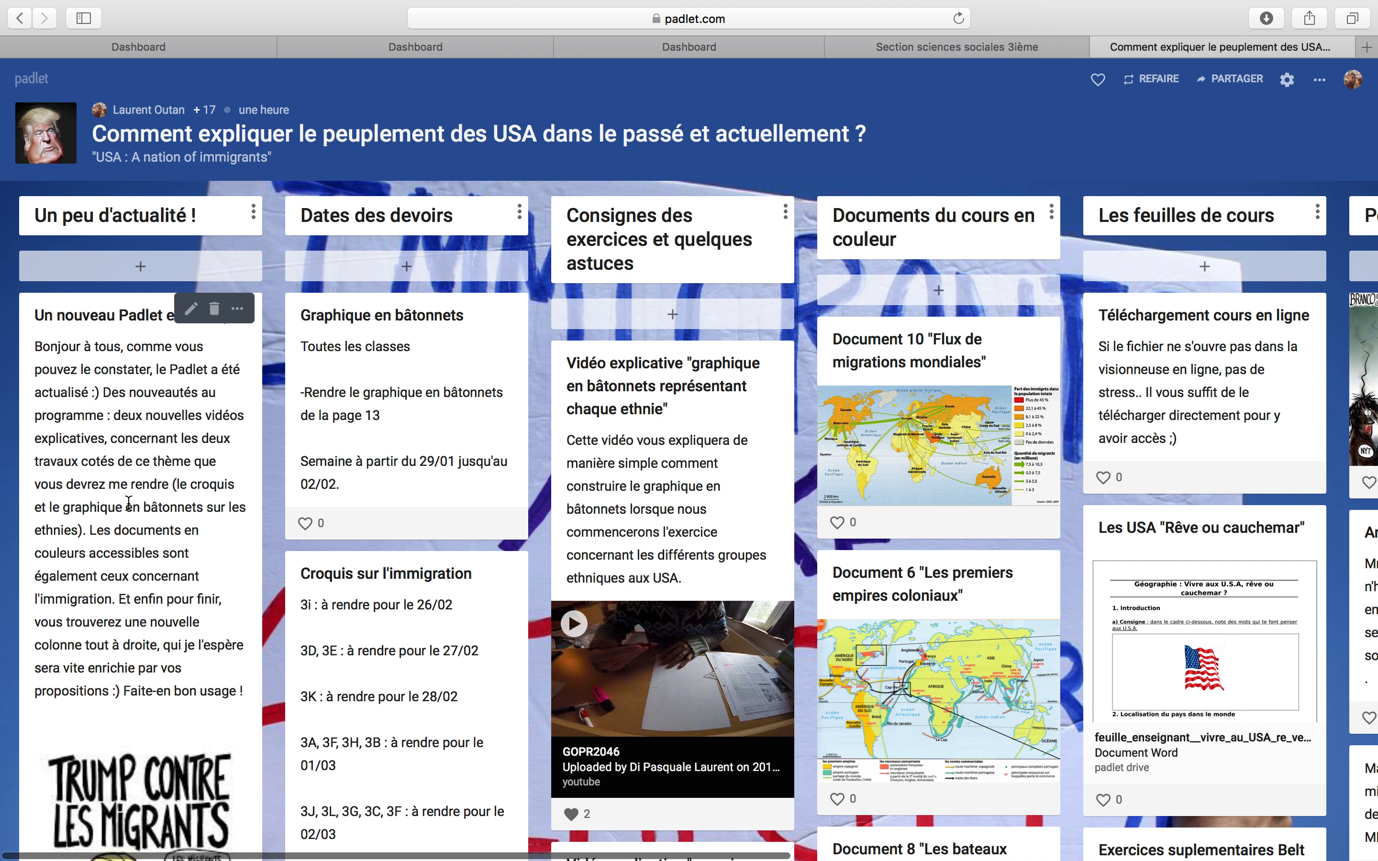